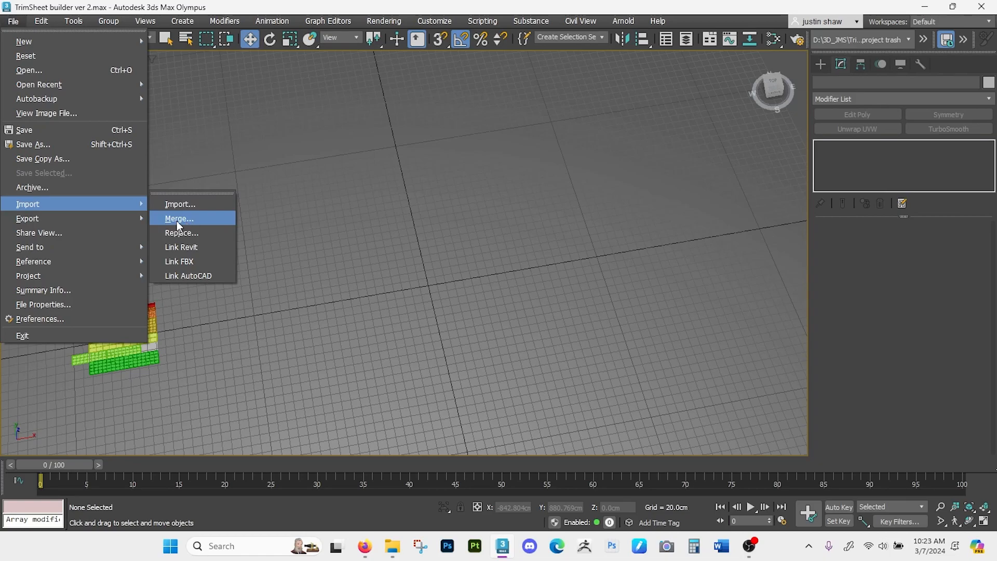
- Merge Strip_BottomBrick_HP005.obj from the TrimSheet Assets folder Hp trimsheet into the scene, using the current OBJ import options
{"action": "left_click", "coordinate": [179, 220]}
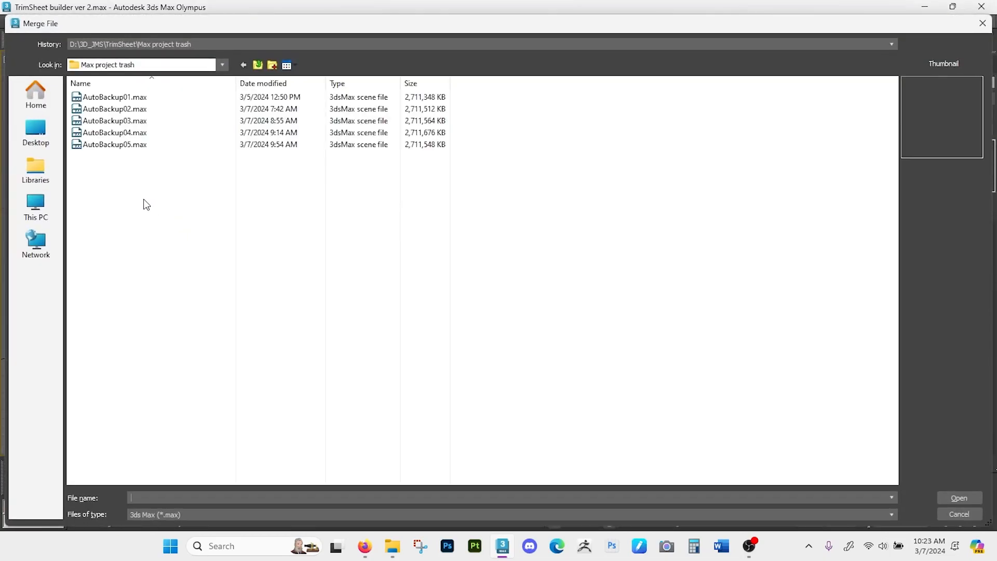
{"action": "left_click", "coordinate": [258, 65]}
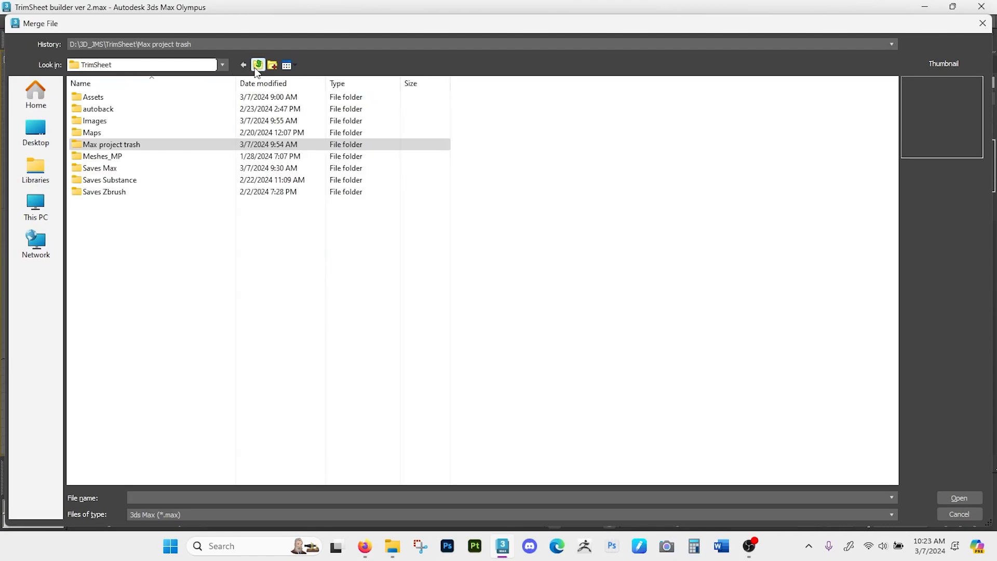
{"action": "double_click", "coordinate": [129, 98]}
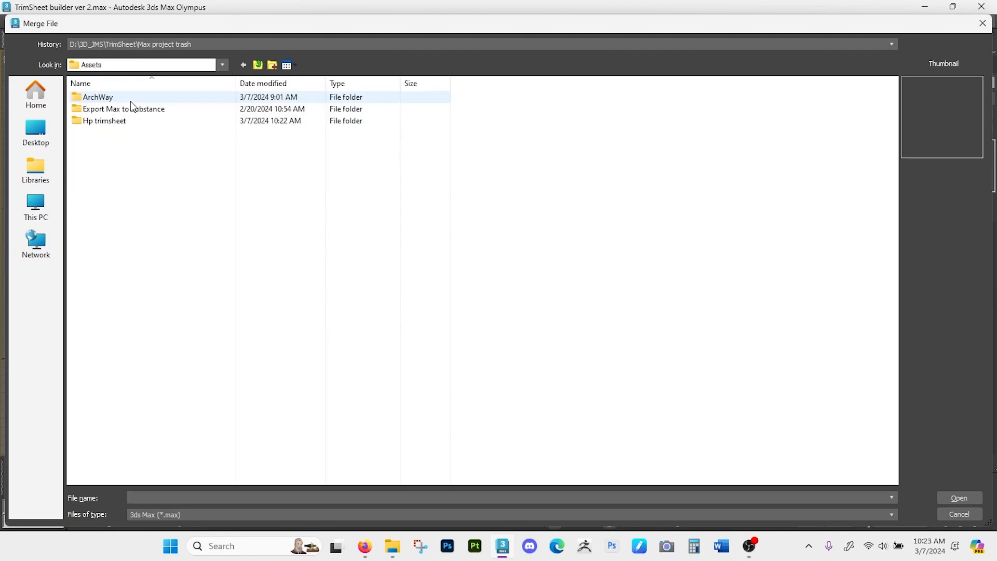
{"action": "double_click", "coordinate": [141, 124]}
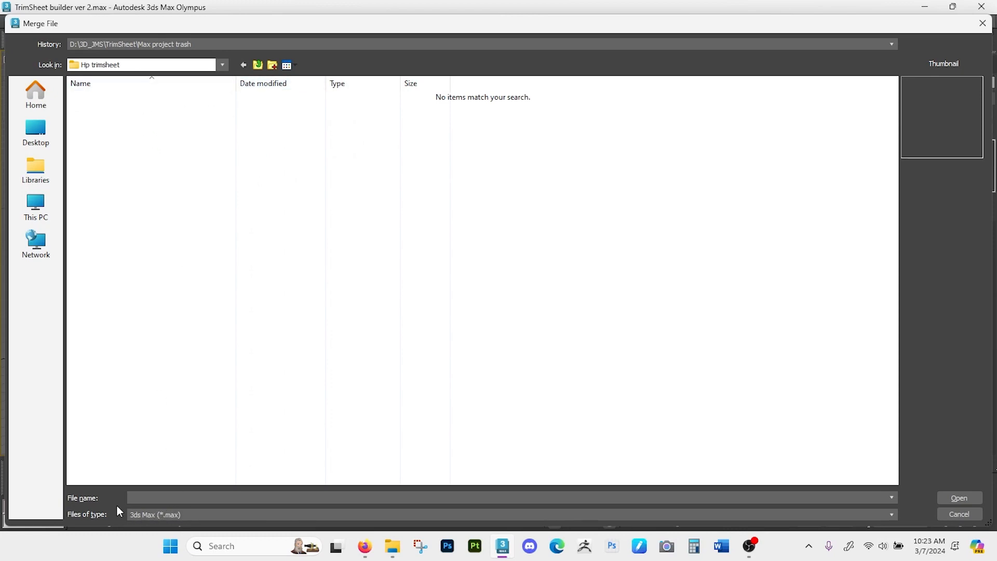
{"action": "left_click", "coordinate": [150, 513]}
{"action": "left_click", "coordinate": [148, 542]}
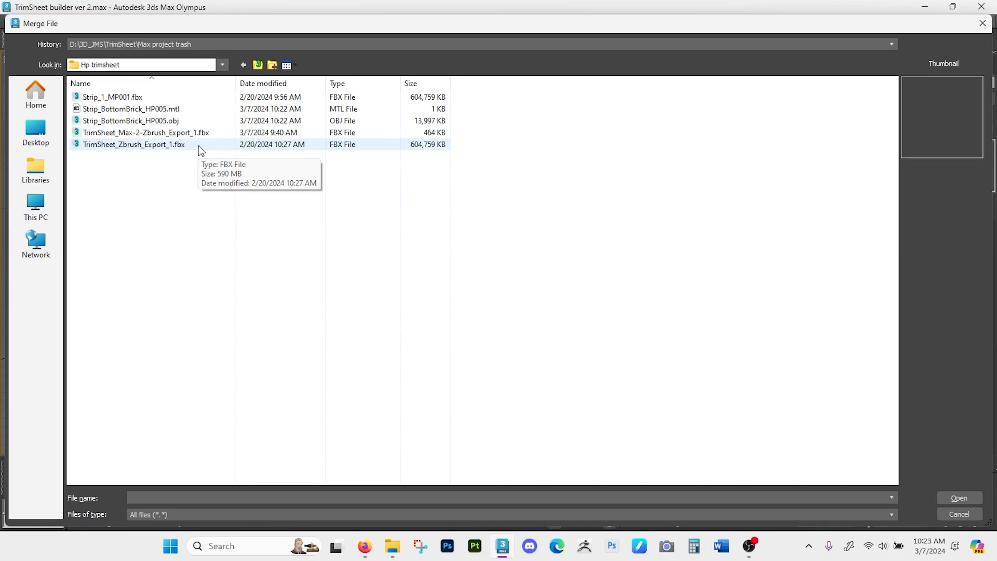
{"action": "left_click", "coordinate": [198, 121]}
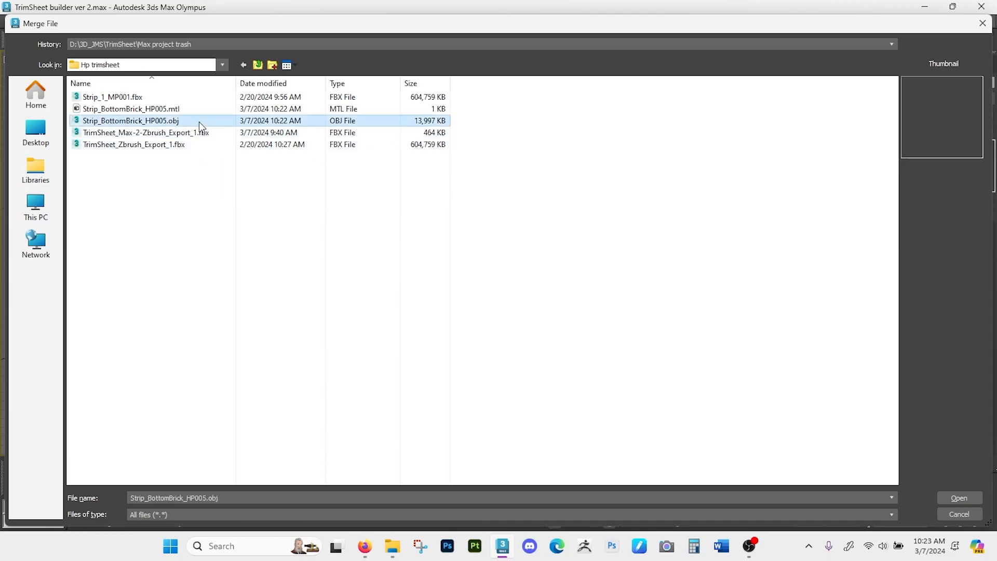
{"action": "left_click", "coordinate": [957, 497]}
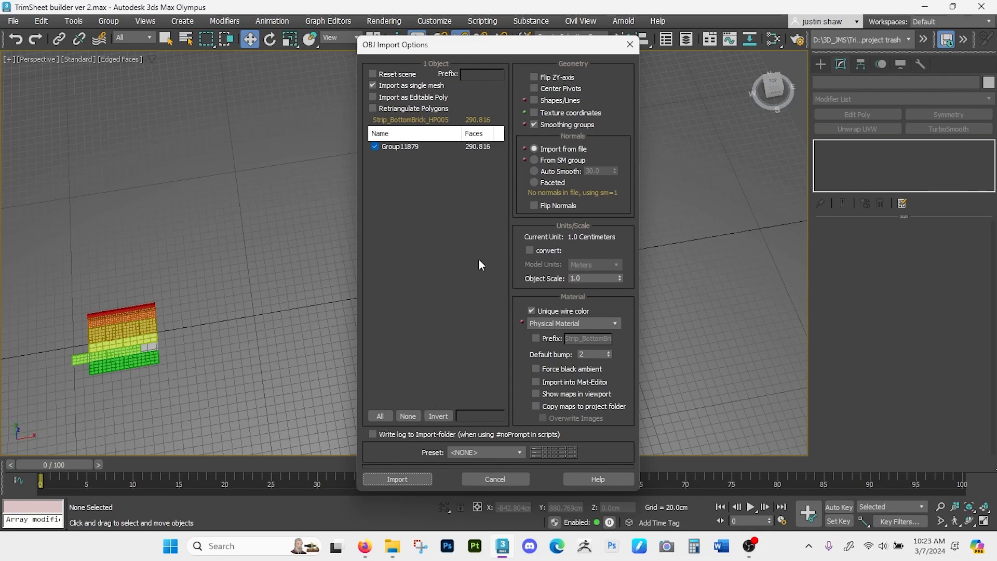
{"action": "left_click", "coordinate": [417, 478]}
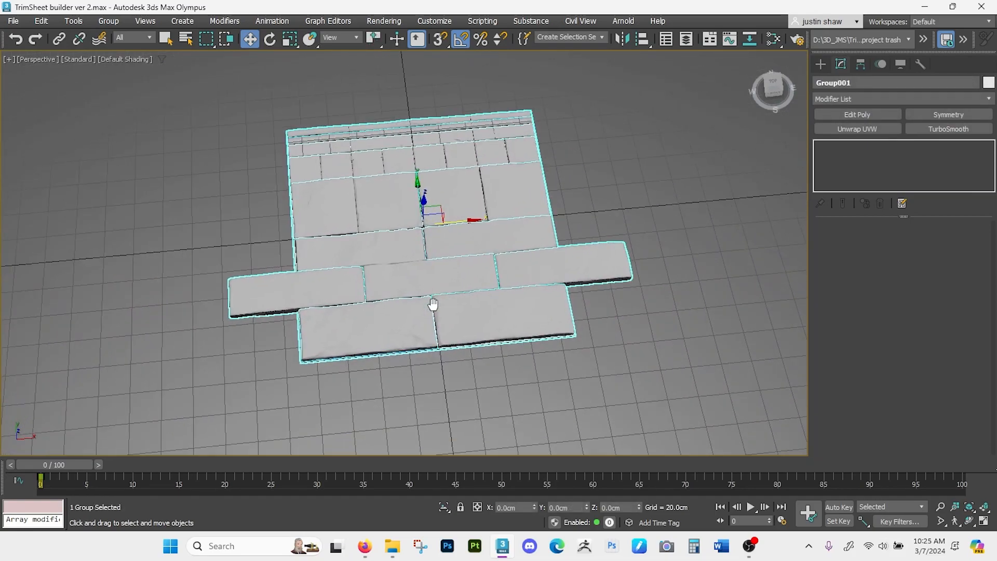
- Ungroup the imported high-poly brick and grout meshes, and clear the selection
{"action": "middle_click_drag", "start_coordinate": [433, 304], "coordinate": [439, 292], "text": "alt"}
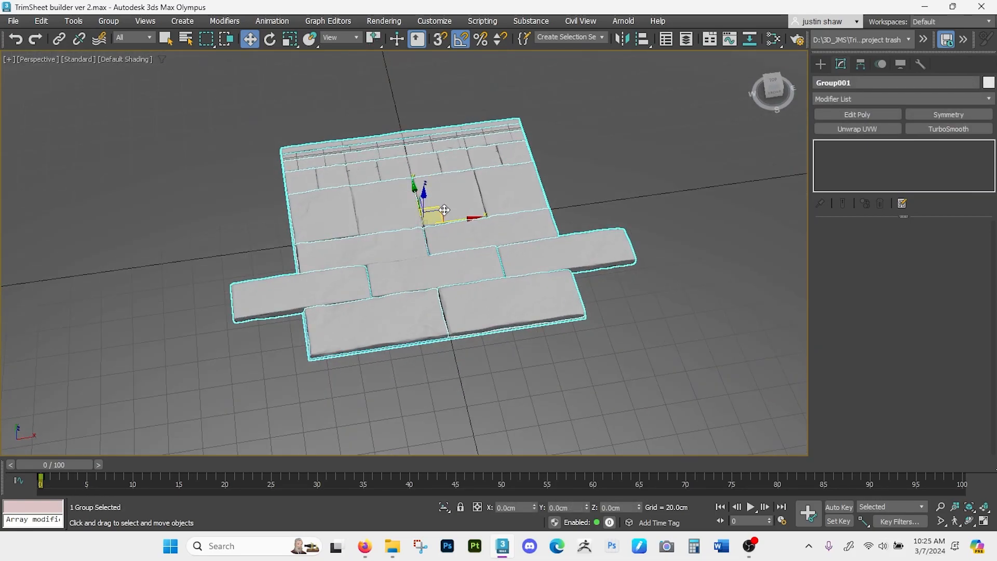
{"action": "middle_click_drag", "start_coordinate": [443, 210], "coordinate": [452, 209], "text": "alt"}
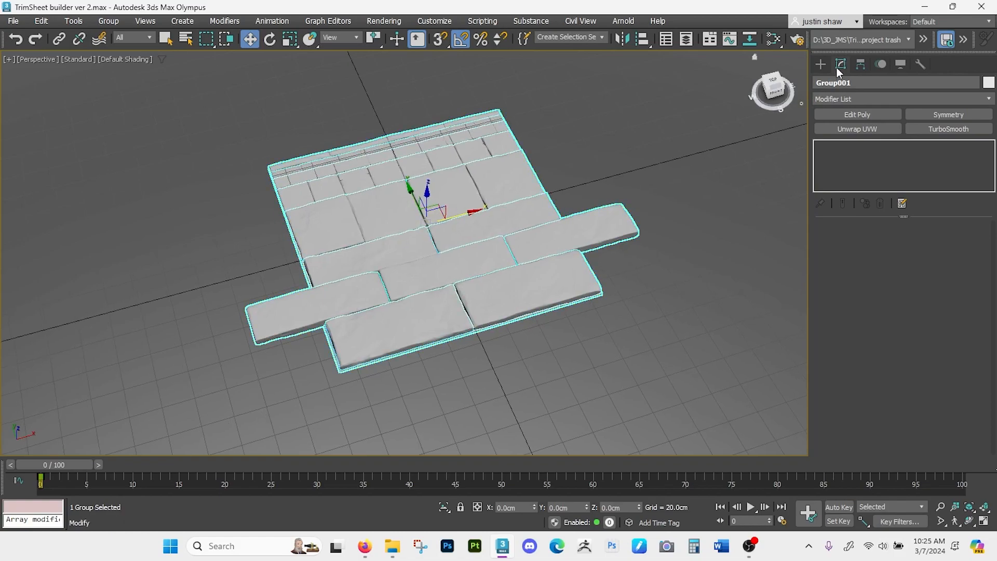
{"action": "middle_click_drag", "start_coordinate": [336, 309], "coordinate": [349, 288], "text": "alt"}
{"action": "scroll", "coordinate": [362, 341], "scroll_direction": "up", "scroll_amount": 6}
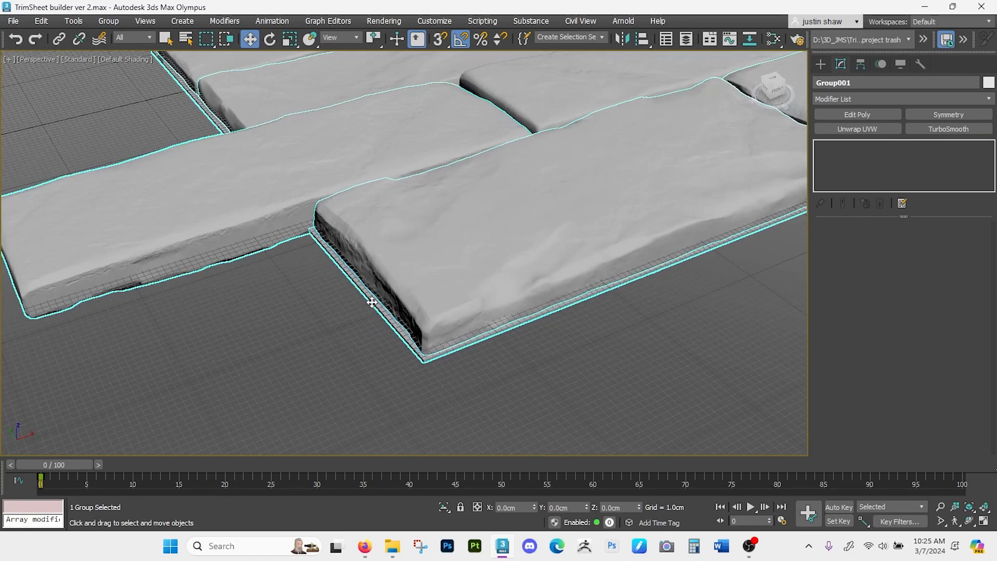
{"action": "middle_click_drag", "start_coordinate": [383, 329], "coordinate": [407, 335], "text": "alt"}
{"action": "left_click", "coordinate": [109, 21]}
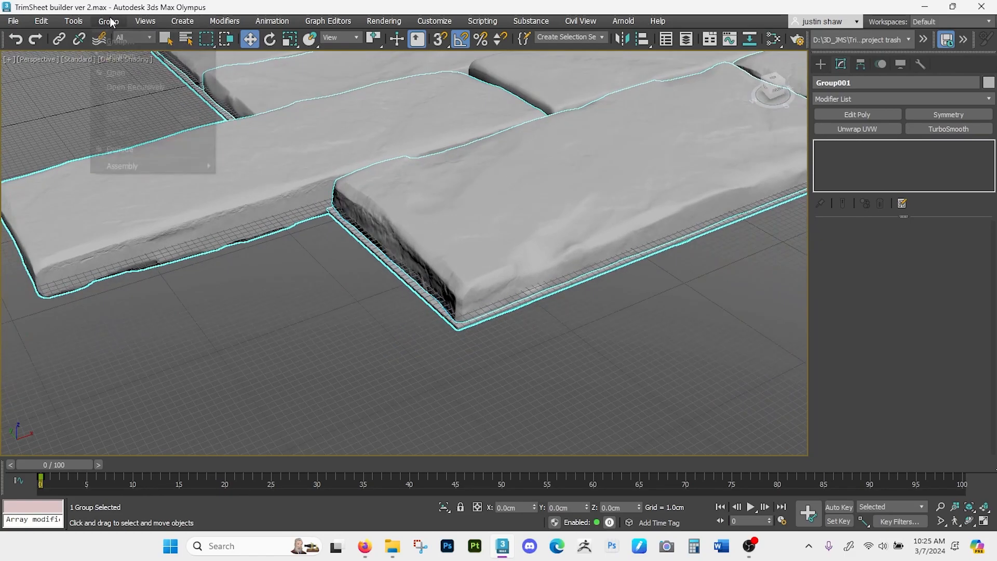
{"action": "left_click", "coordinate": [128, 59]}
{"action": "left_click", "coordinate": [414, 336]}
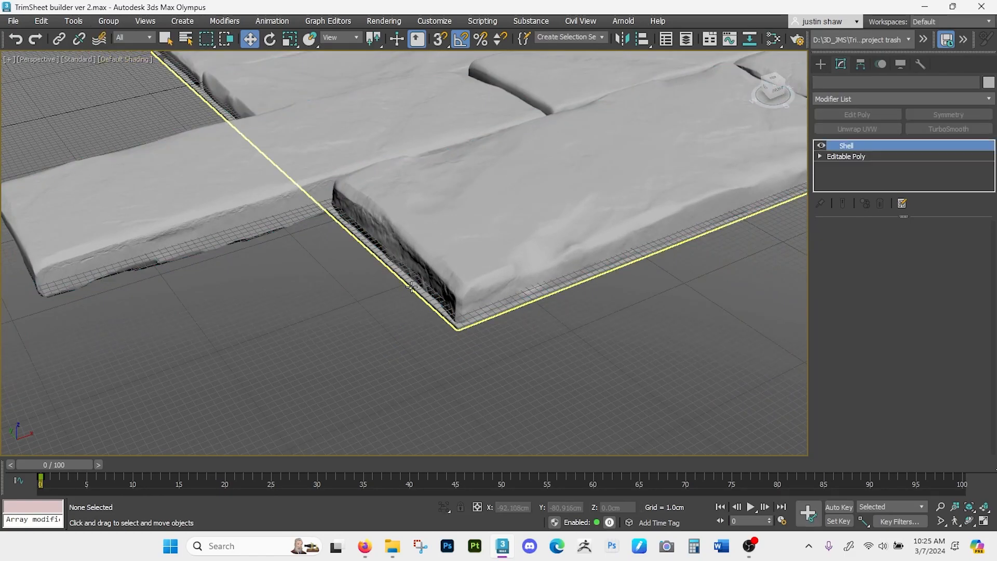
- Clone the grout slab beneath the bricks as a copy placed about 6.7 cm lower
{"action": "left_click", "coordinate": [411, 287]}
{"action": "scroll", "coordinate": [412, 300], "scroll_direction": "down", "scroll_amount": 4}
{"action": "middle_click_drag", "start_coordinate": [415, 307], "coordinate": [398, 329]}
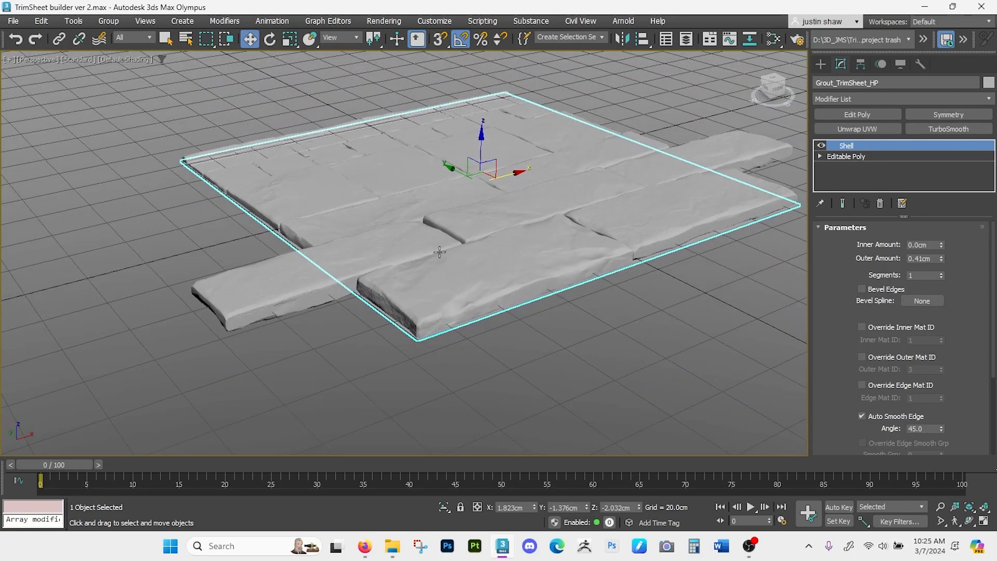
{"action": "left_click_drag", "start_coordinate": [483, 153], "coordinate": [483, 172], "text": "shift"}
- Name the cloned slab Plain4Projection_TrimSheet_LP and create it as a single copy
{"action": "left_click_drag", "start_coordinate": [506, 307], "coordinate": [483, 305]}
{"action": "type", "text": "LP"}
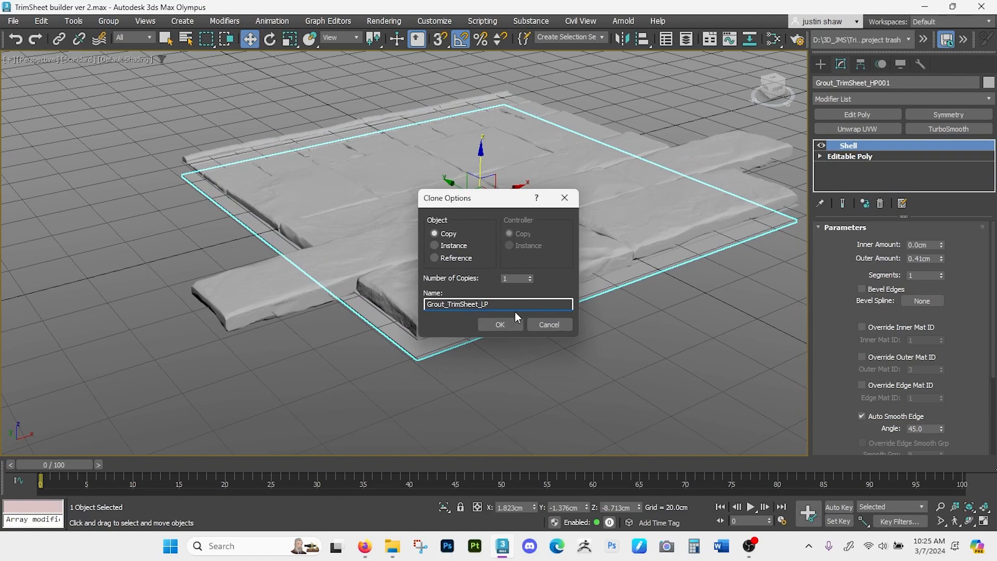
{"action": "left_click_drag", "start_coordinate": [444, 305], "coordinate": [421, 306]}
{"action": "type", "text": "Plain4Projection"}
{"action": "key", "text": "Return"}
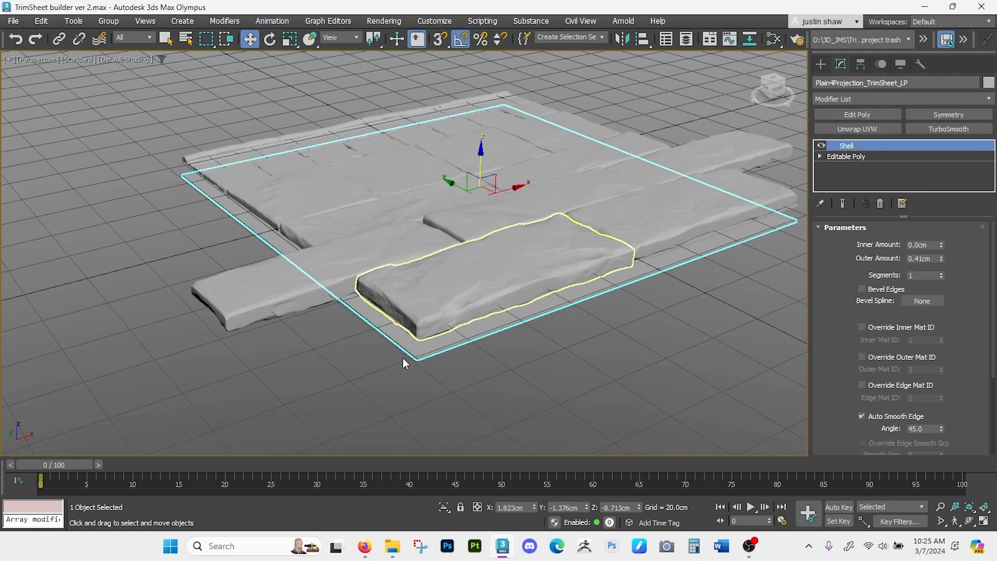
- Remove the Shell modifier from the cloned slab and place the remaining plane at about Z -1.2 cm among the bricks
{"action": "middle_click_drag", "start_coordinate": [399, 337], "coordinate": [404, 328], "text": "alt"}
{"action": "left_click_drag", "start_coordinate": [482, 167], "coordinate": [476, 82]}
{"action": "left_click", "coordinate": [879, 203]}
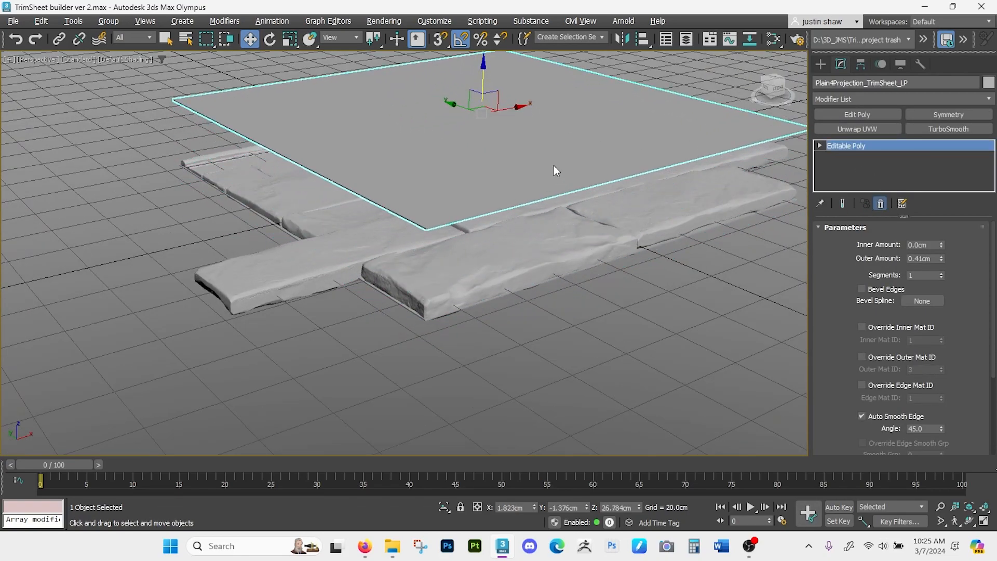
{"action": "left_click_drag", "start_coordinate": [481, 77], "coordinate": [487, 143]}
{"action": "middle_click_drag", "start_coordinate": [474, 160], "coordinate": [469, 238], "text": "alt"}
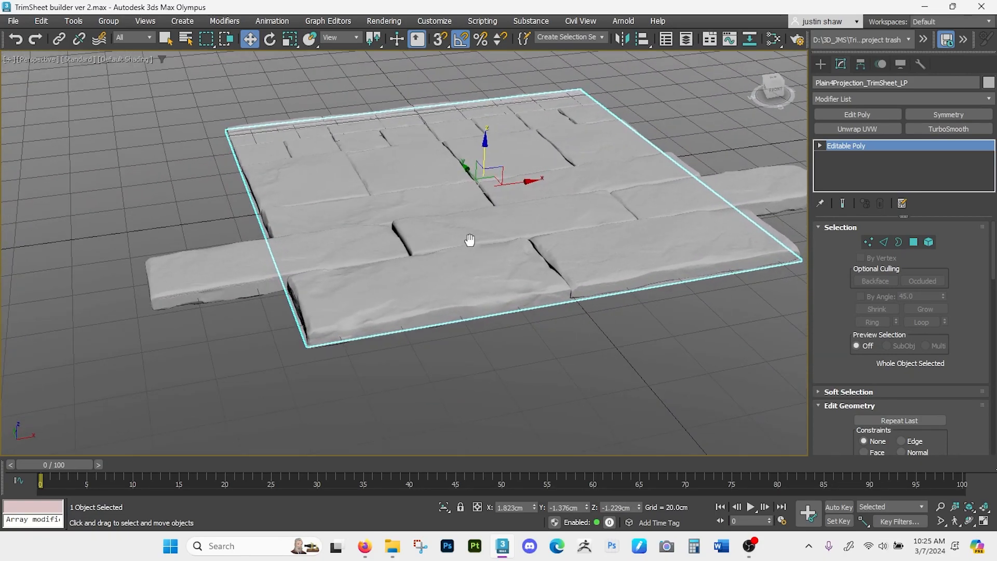
- Rotate all bricks, the grout and the projection plane together 90 degrees about X with angle snap, standing them upright
{"action": "left_click_drag", "start_coordinate": [161, 96], "coordinate": [756, 368]}
{"action": "key", "text": "e"}
{"action": "middle_click_drag", "start_coordinate": [590, 275], "coordinate": [470, 187], "text": "alt"}
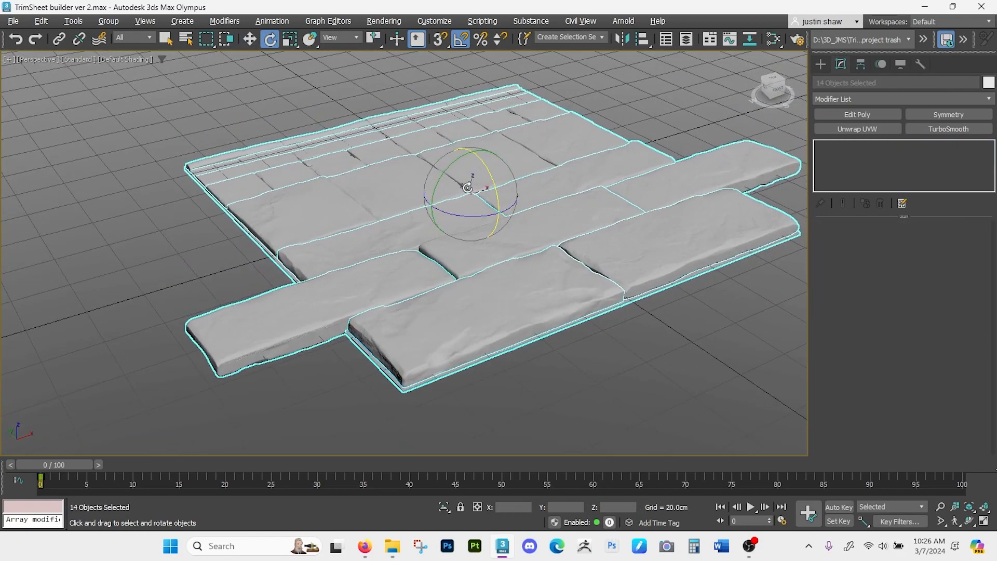
{"action": "left_click", "coordinate": [461, 39]}
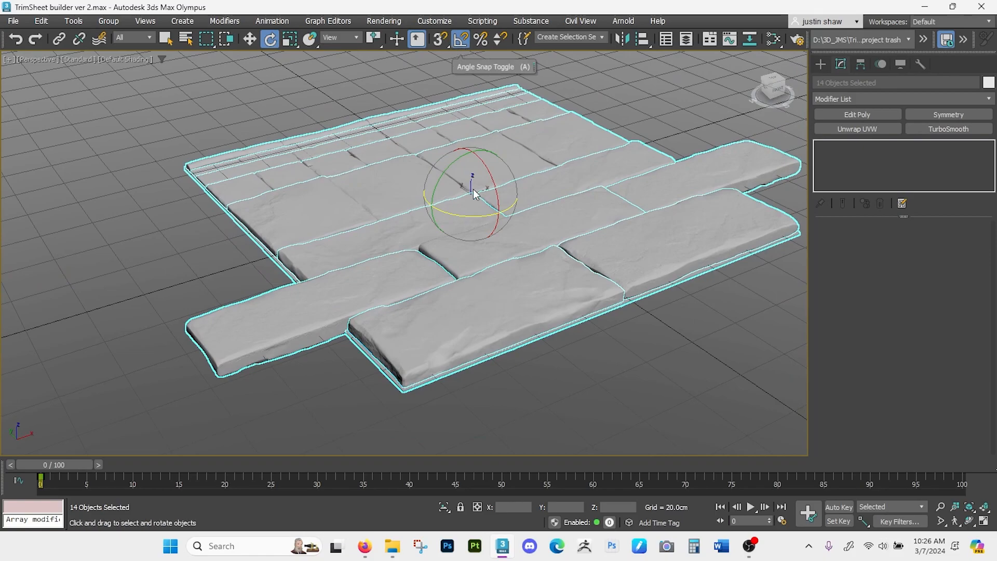
{"action": "left_click_drag", "start_coordinate": [497, 200], "coordinate": [515, 217]}
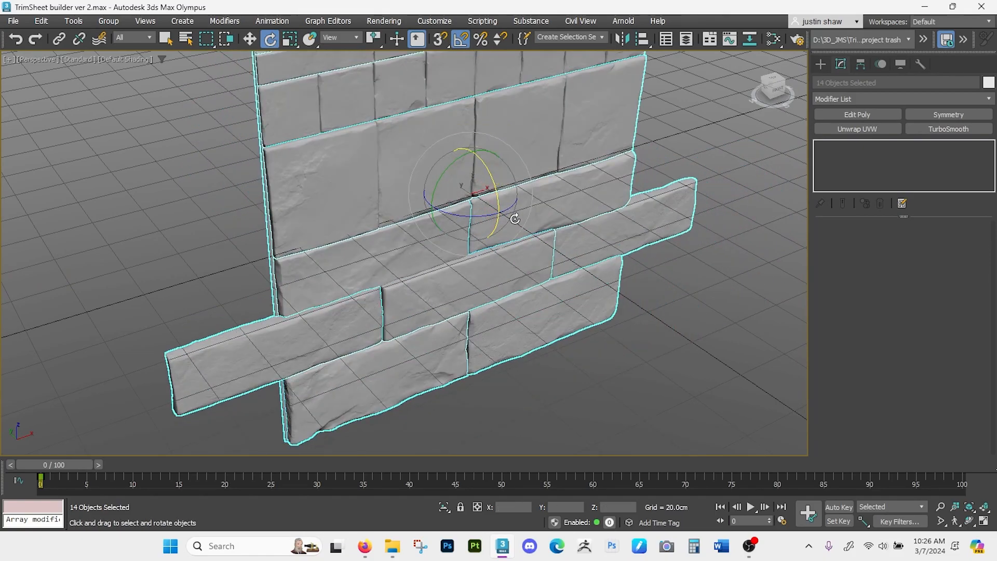
{"action": "scroll", "coordinate": [490, 220], "scroll_direction": "down", "scroll_amount": 4}
{"action": "middle_click_drag", "start_coordinate": [490, 220], "coordinate": [569, 236], "text": "alt"}
- Select only the upright projection plane and copy its object name for the export file
{"action": "scroll", "coordinate": [556, 212], "scroll_direction": "up", "scroll_amount": 4}
{"action": "left_click", "coordinate": [524, 199]}
{"action": "middle_click_drag", "start_coordinate": [524, 199], "coordinate": [545, 171], "text": "alt"}
{"action": "left_click", "coordinate": [567, 177]}
{"action": "middle_click_drag", "start_coordinate": [570, 207], "coordinate": [542, 210], "text": "alt"}
{"action": "left_click", "coordinate": [914, 83]}
{"action": "key", "text": "ctrl+c"}
{"action": "middle_click_drag", "start_coordinate": [616, 254], "coordinate": [499, 258], "text": "alt"}
{"action": "key", "text": "w"}
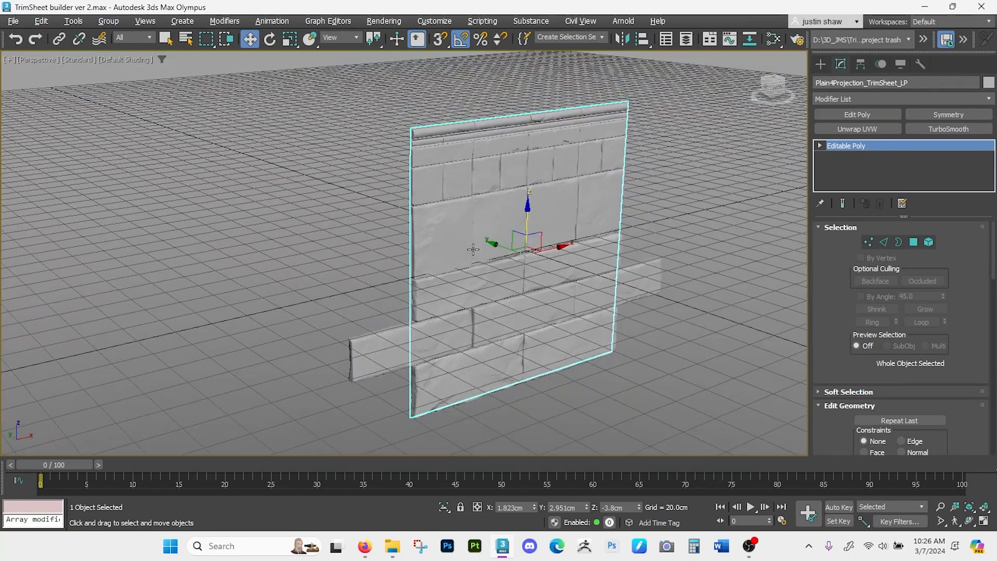
- Export only the selected plane as Plain4Projection_TrimSheet_LP.fbx into the Export Max to Substance folder, in centimetres as binary FBX 2020
{"action": "left_click", "coordinate": [11, 21]}
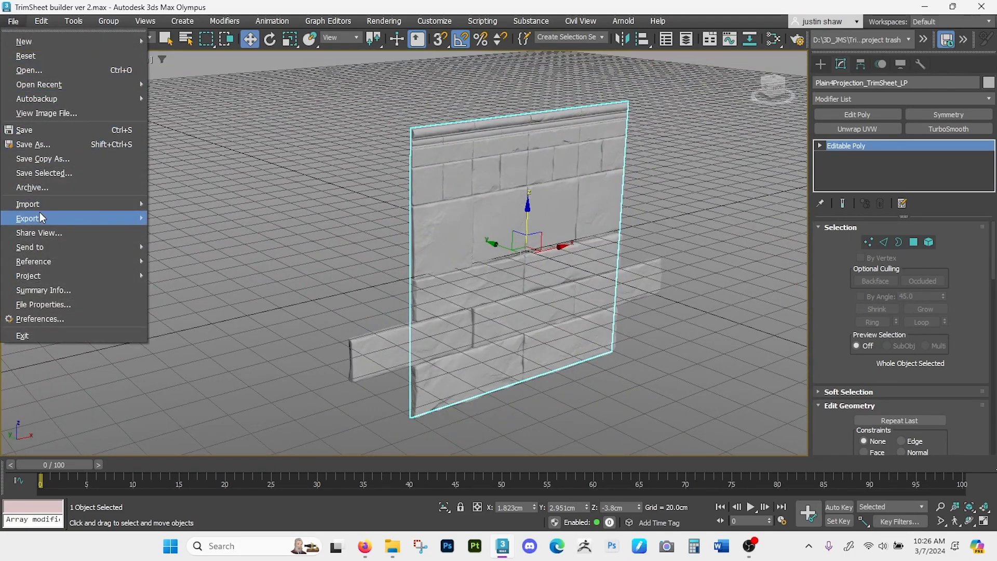
{"action": "mouse_move", "coordinate": [42, 220]}
{"action": "left_click", "coordinate": [217, 234]}
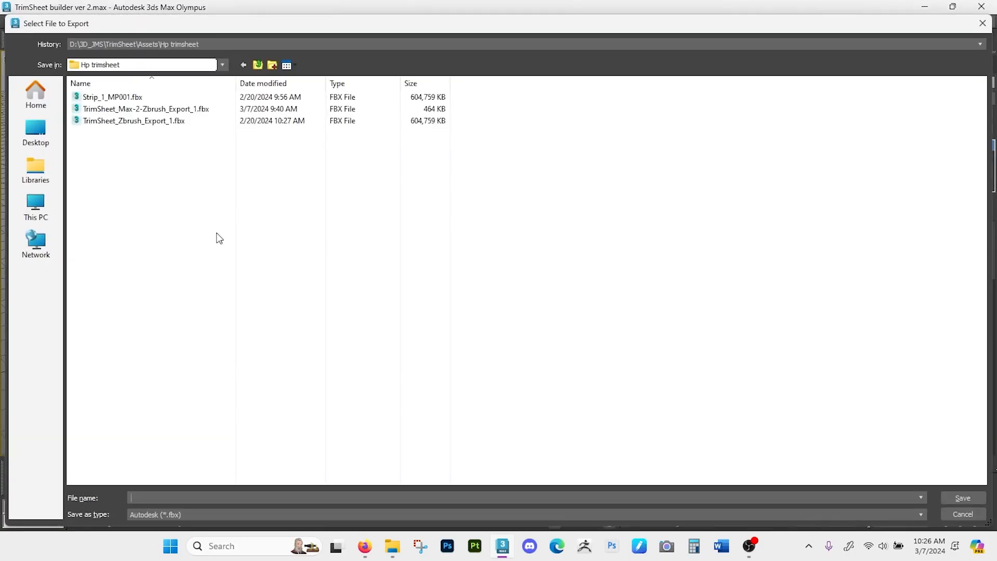
{"action": "left_click", "coordinate": [258, 65]}
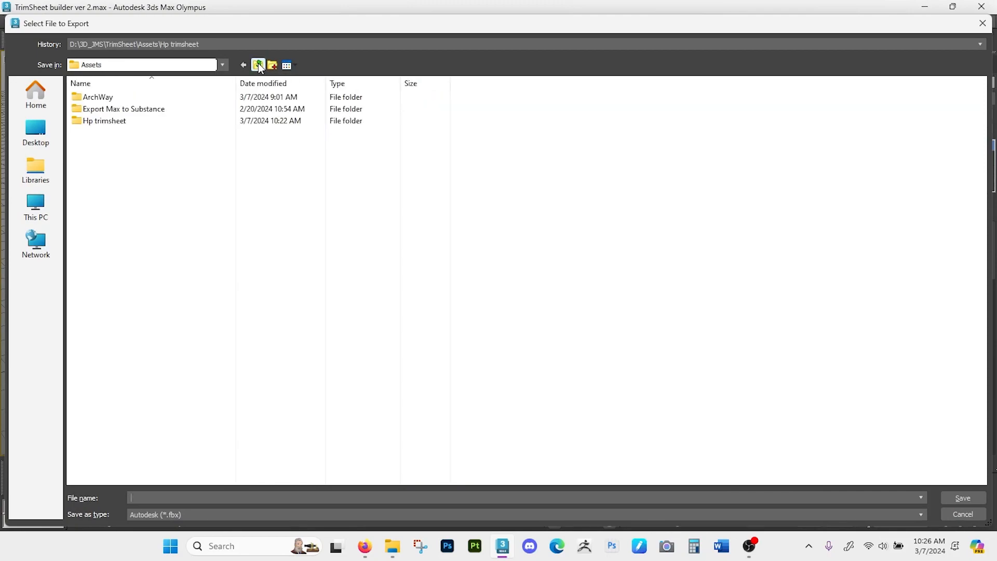
{"action": "left_click", "coordinate": [142, 113]}
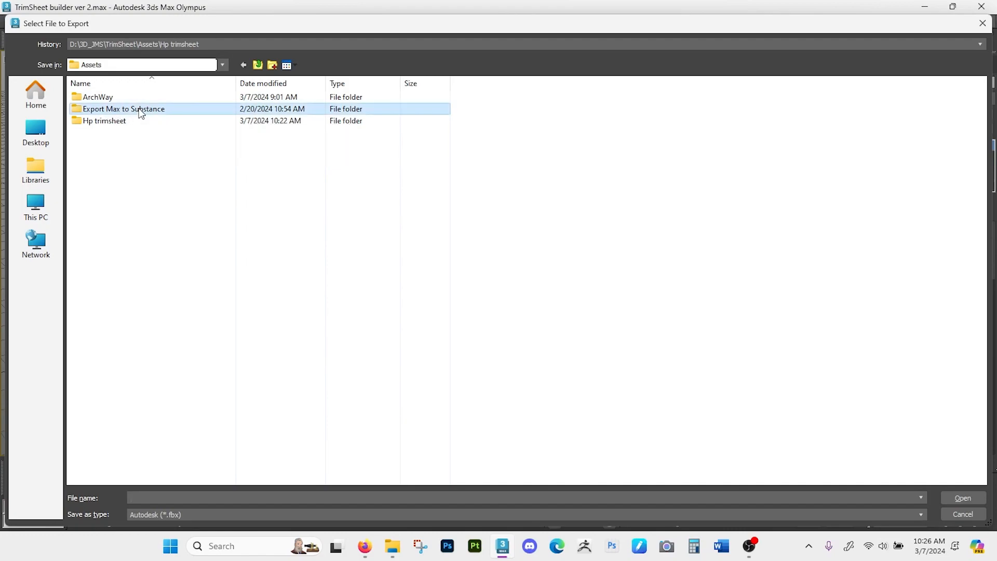
{"action": "double_click", "coordinate": [142, 113]}
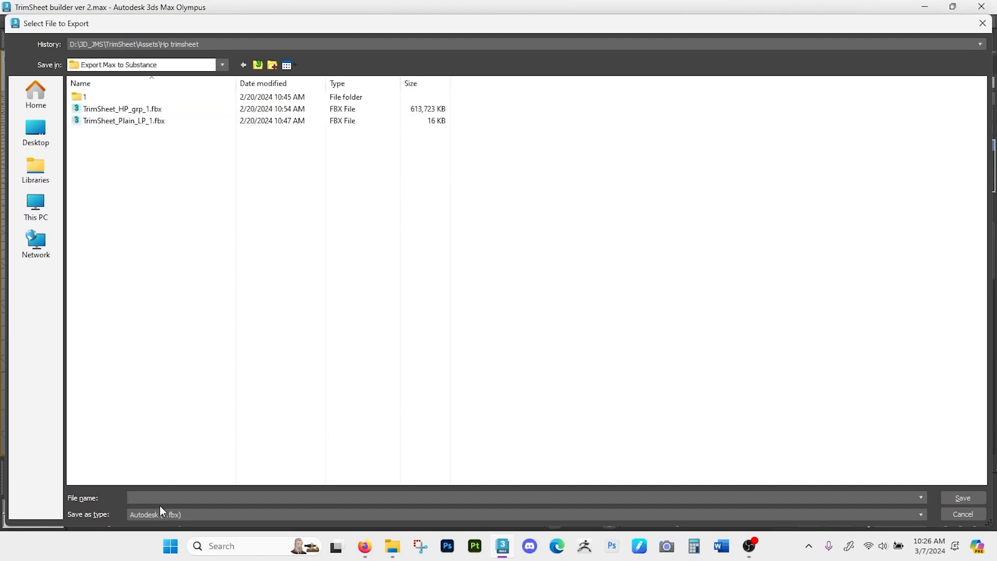
{"action": "key", "text": "ctrl+v"}
{"action": "left_click", "coordinate": [963, 499]}
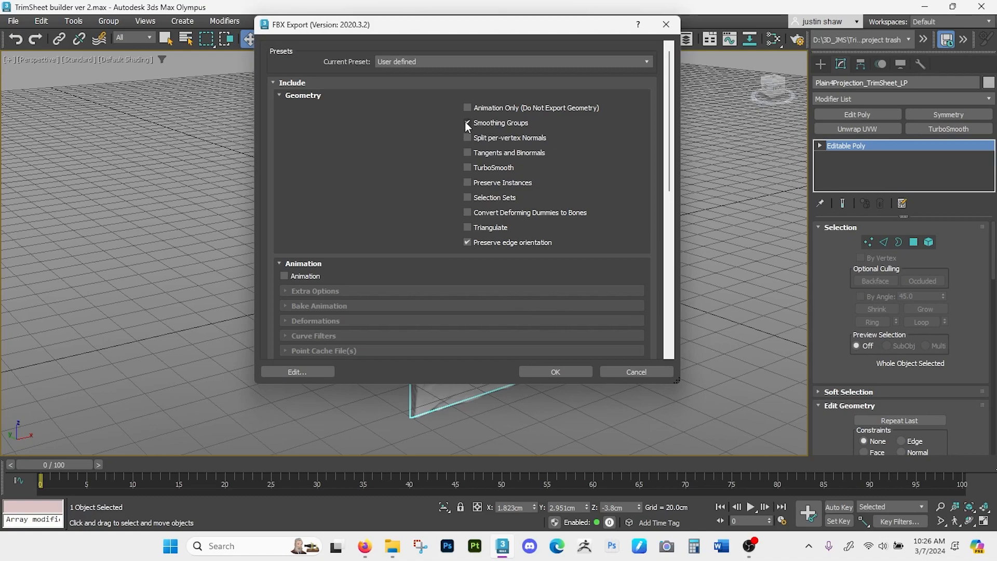
{"action": "scroll", "coordinate": [470, 234], "scroll_direction": "down", "scroll_amount": 5}
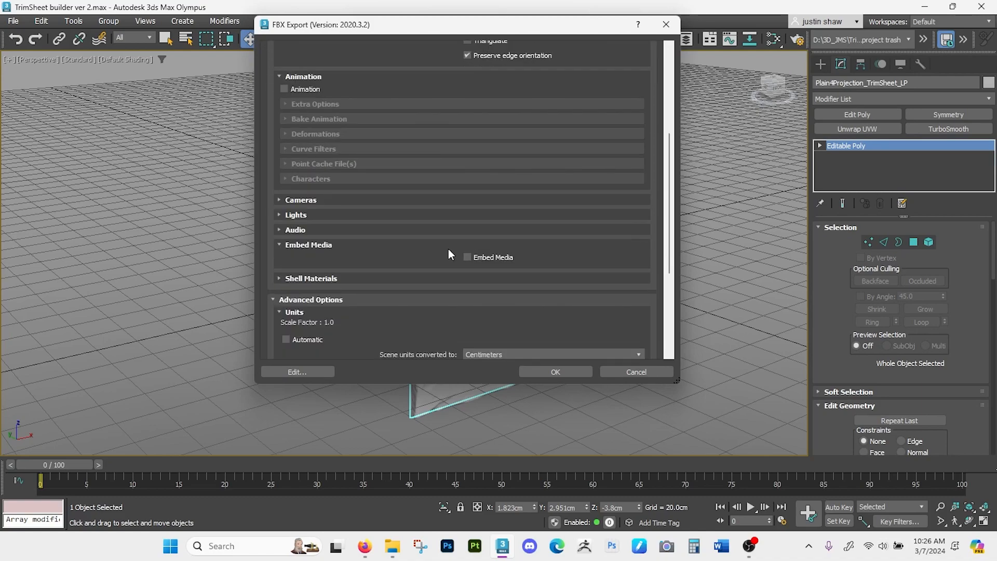
{"action": "scroll", "coordinate": [447, 249], "scroll_direction": "down", "scroll_amount": 5}
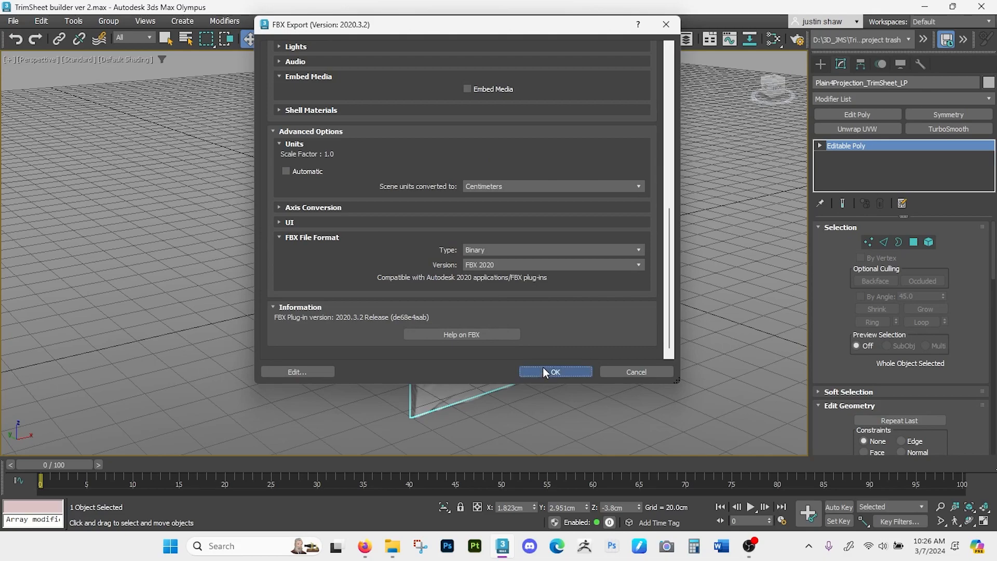
{"action": "left_click", "coordinate": [542, 371]}
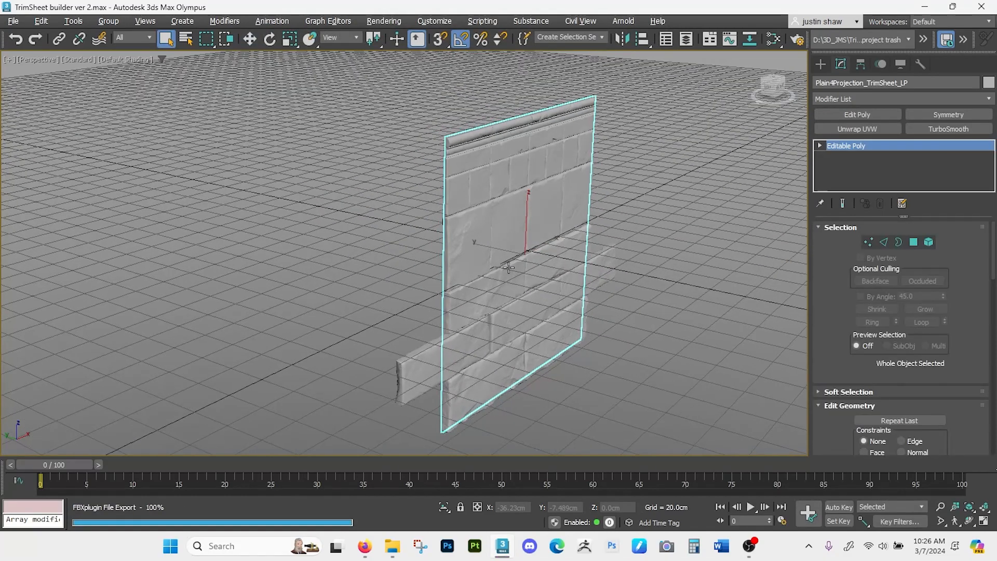
- Move the projection plane away behind the bricks, to about Y 107.6 cm
{"action": "key", "text": "w"}
{"action": "left_click_drag", "start_coordinate": [504, 208], "coordinate": [373, 205]}
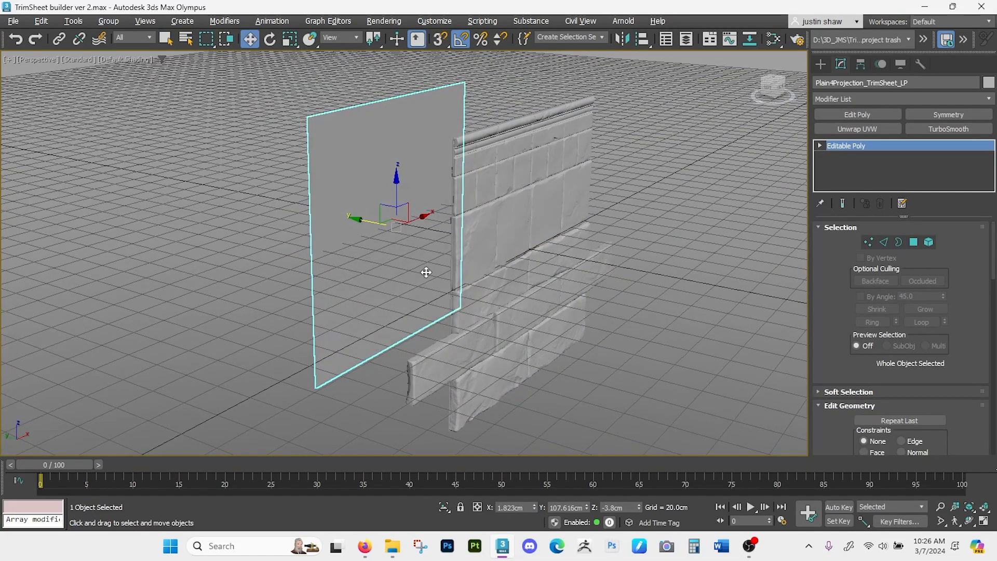
{"action": "middle_click_drag", "start_coordinate": [422, 272], "coordinate": [493, 315], "text": "alt"}
{"action": "left_click_drag", "start_coordinate": [492, 167], "coordinate": [487, 96]}
- Select only the high-poly bricks and grout and export the selection as TrimSheet_HP_ver1.fbx in the Export Max to Substance folder
{"action": "middle_click_drag", "start_coordinate": [563, 214], "coordinate": [487, 269], "text": "alt"}
{"action": "left_click", "coordinate": [13, 21]}
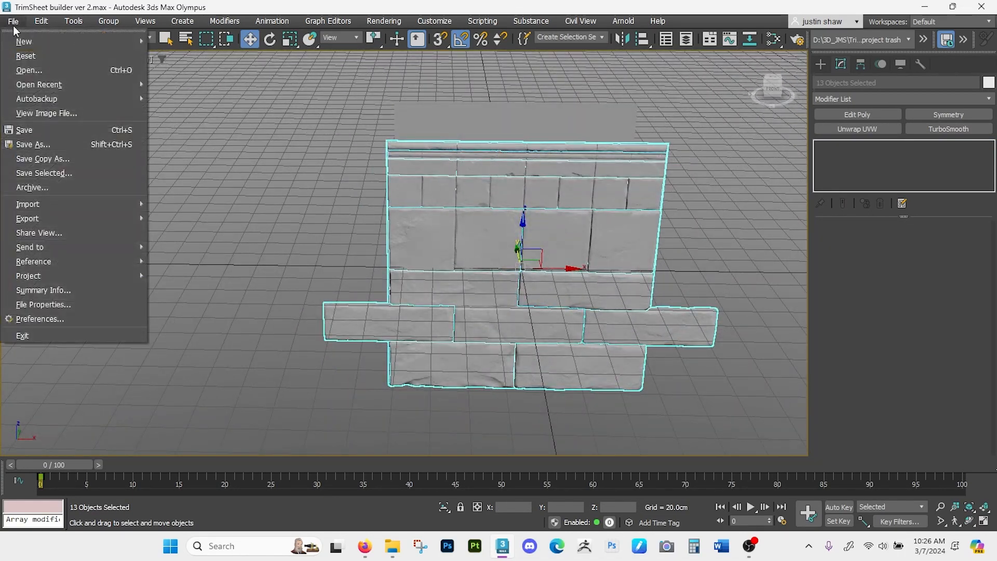
{"action": "mouse_move", "coordinate": [38, 227]}
{"action": "left_click", "coordinate": [193, 233]}
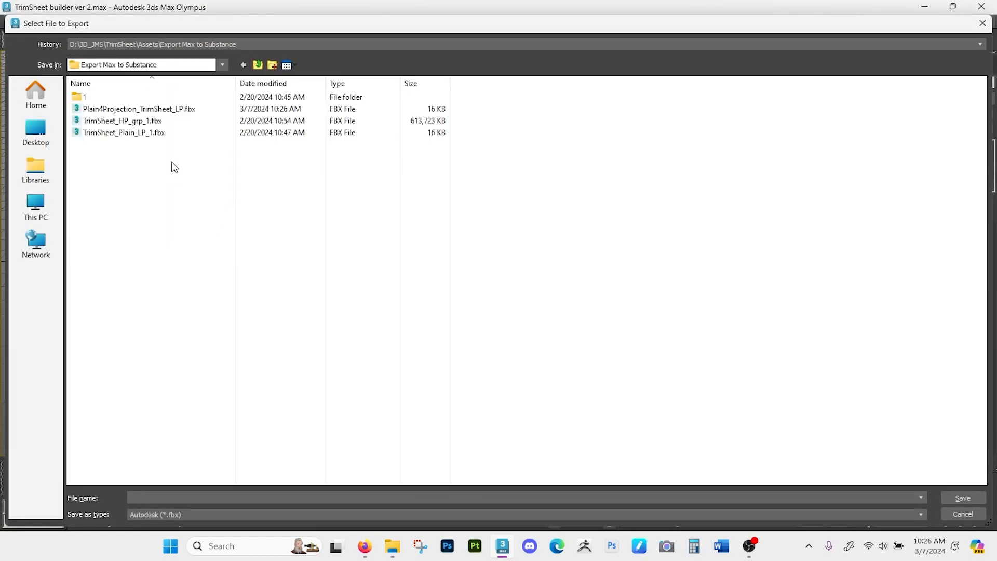
{"action": "left_click", "coordinate": [181, 110]}
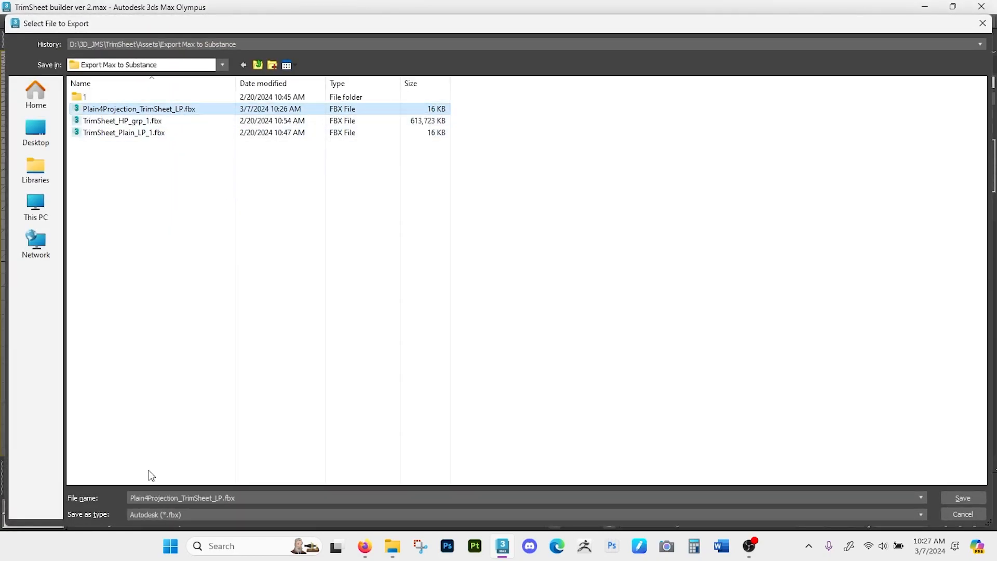
{"action": "left_click", "coordinate": [176, 497]}
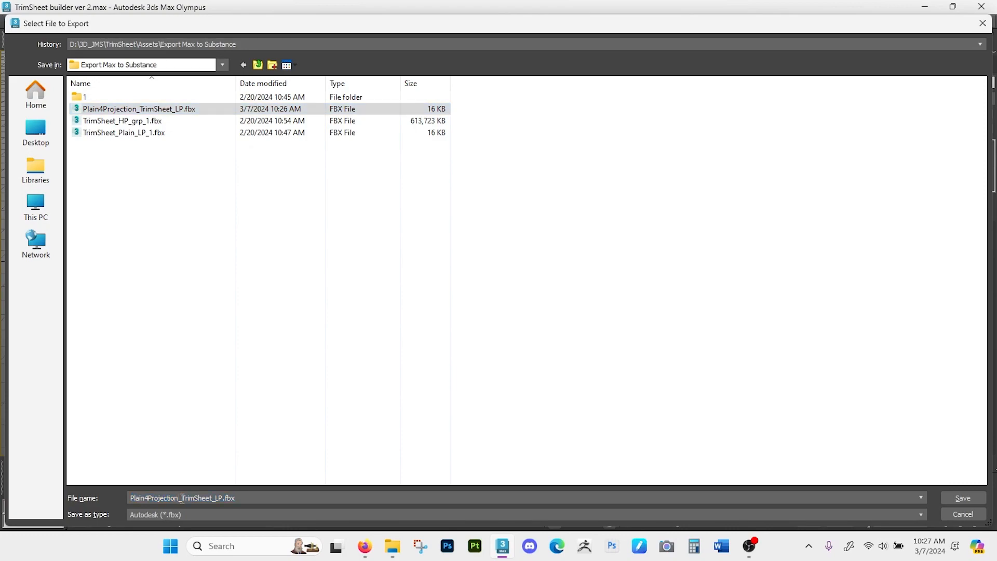
{"action": "key", "text": "BackSpace"}
{"action": "type", "text": "_ver1"}
{"action": "key", "text": "Return"}
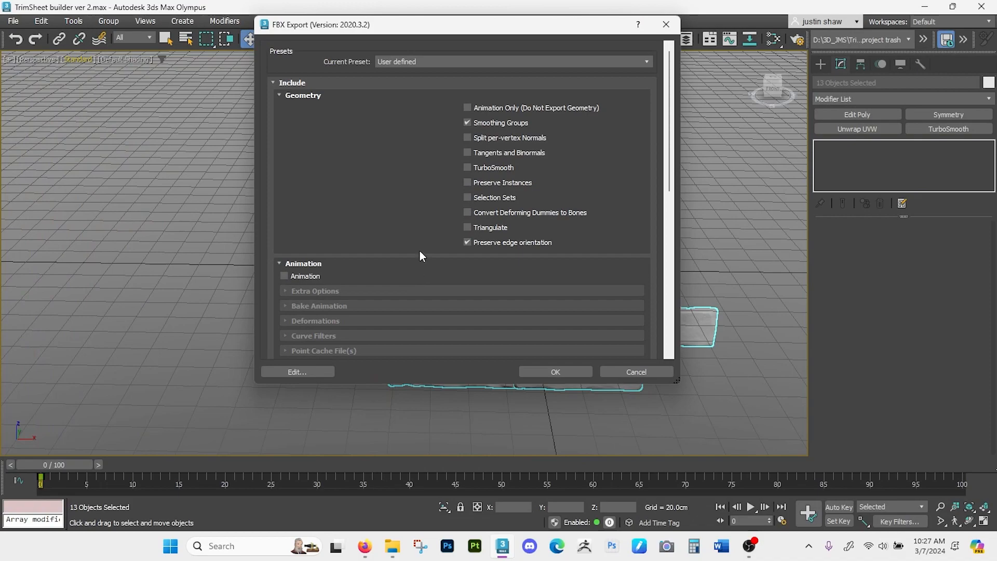
- Complete the high-poly FBX export with units in centimetres and the binary FBX 2020 format
{"action": "scroll", "coordinate": [421, 229], "scroll_direction": "down", "scroll_amount": 6}
{"action": "scroll", "coordinate": [420, 229], "scroll_direction": "down", "scroll_amount": 2}
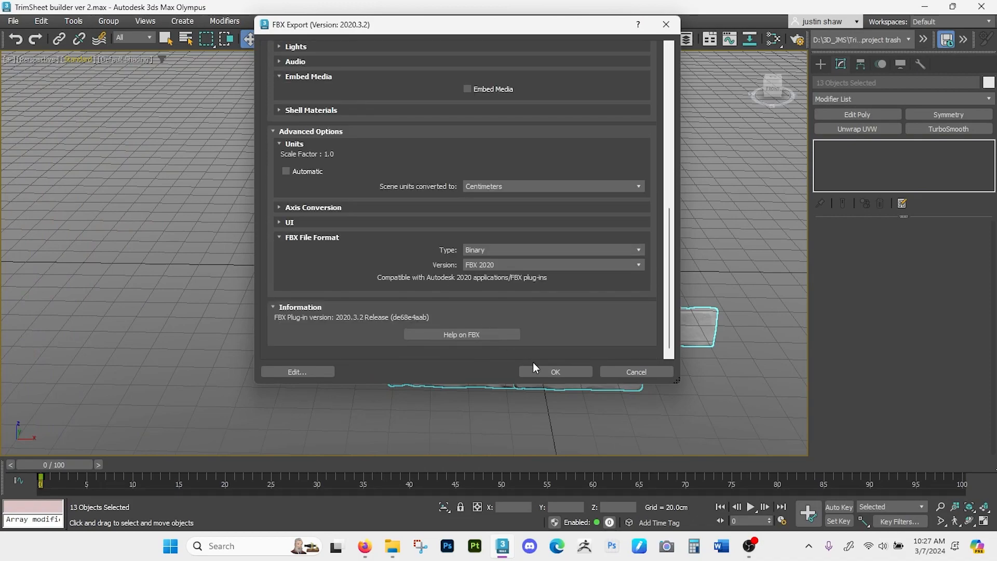
{"action": "left_click", "coordinate": [544, 369]}
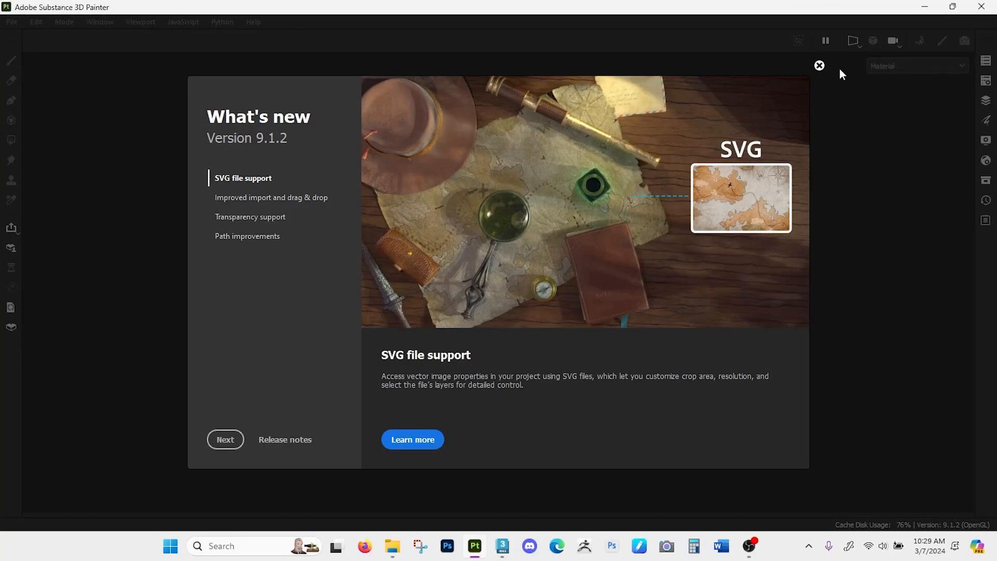
- In Substance 3D Painter, start a new project with 2048 document resolution and Plain4Projection_TrimSheet_LP.fbx as its mesh
{"action": "left_click", "coordinate": [818, 65]}
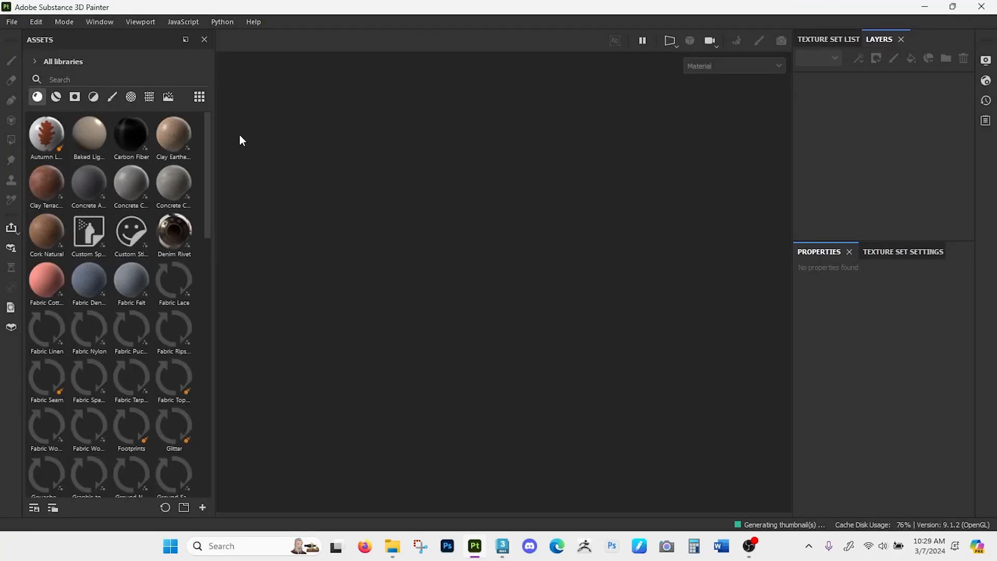
{"action": "left_click", "coordinate": [10, 22]}
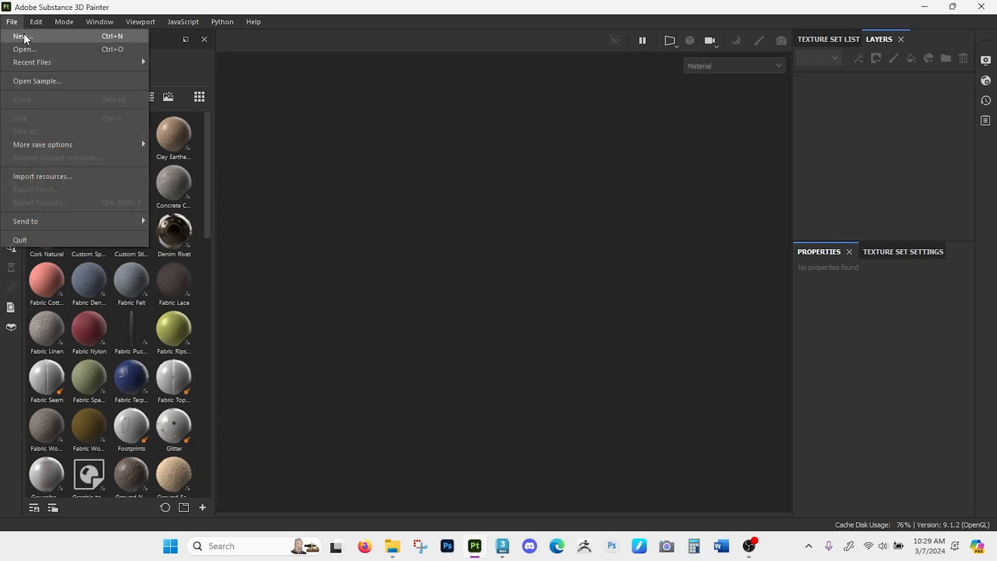
{"action": "left_click", "coordinate": [24, 38]}
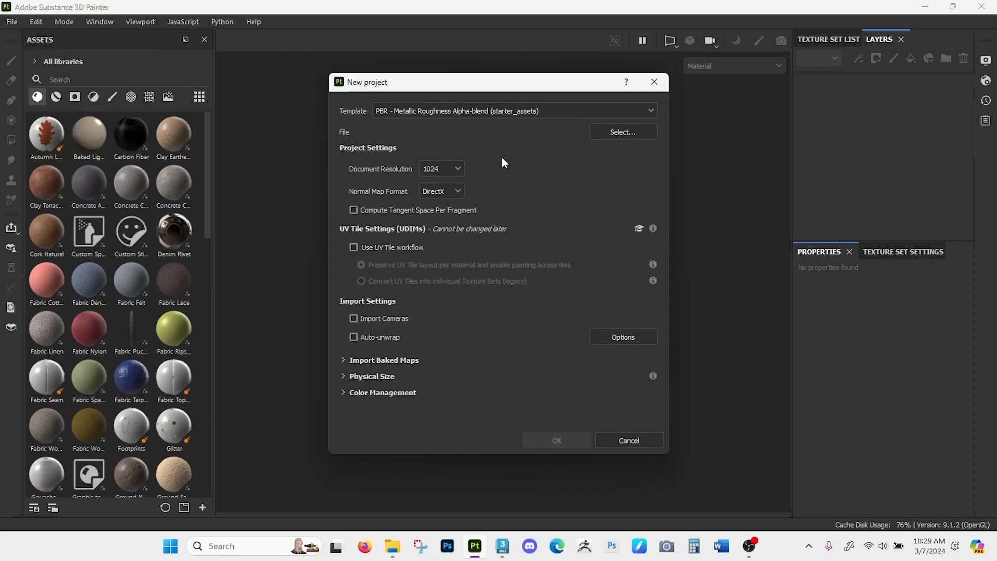
{"action": "left_click", "coordinate": [450, 169]}
{"action": "left_click", "coordinate": [436, 234]}
{"action": "left_click", "coordinate": [606, 134]}
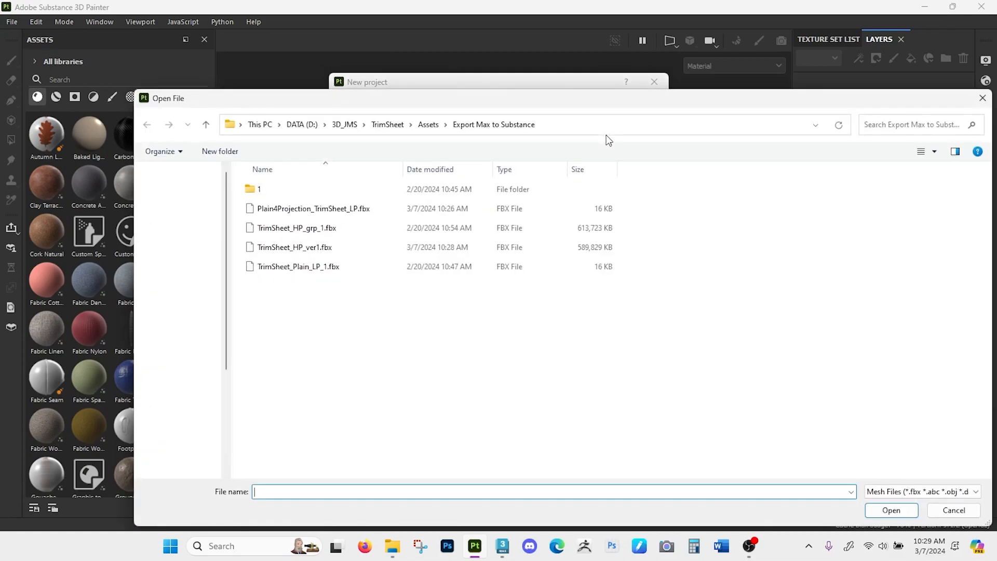
{"action": "left_click_drag", "start_coordinate": [303, 101], "coordinate": [277, 49]}
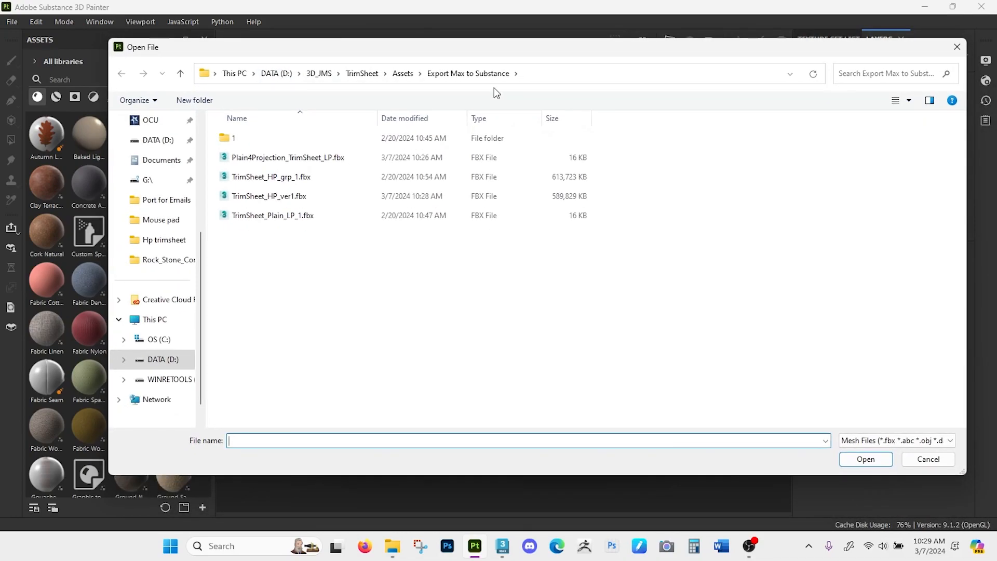
{"action": "double_click", "coordinate": [351, 158]}
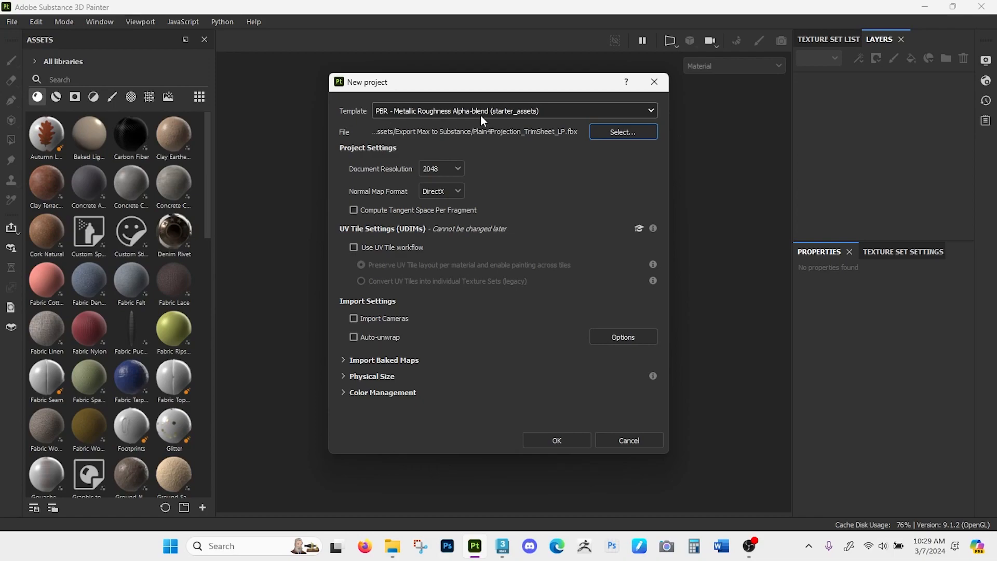
- Choose the PBR - Metallic Roughness Alpha-blend template, set the document resolution to 2048 and create the project
{"action": "left_click", "coordinate": [516, 112]}
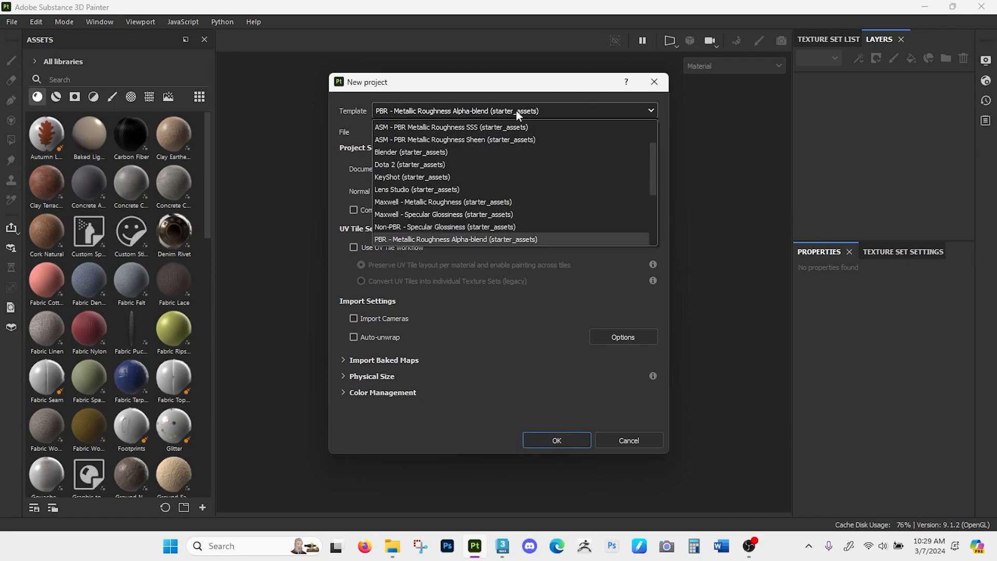
{"action": "left_click_drag", "start_coordinate": [653, 169], "coordinate": [653, 185]}
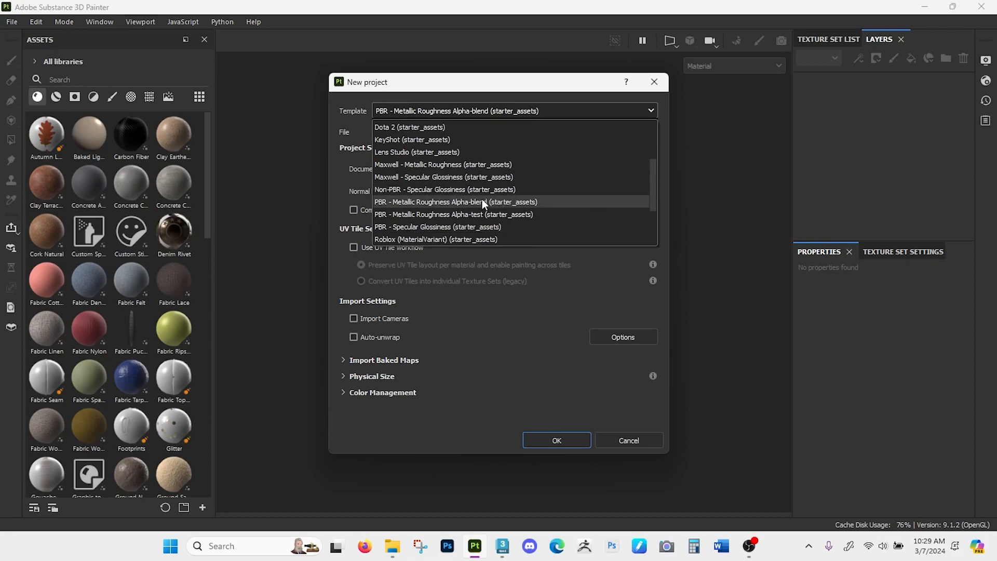
{"action": "left_click", "coordinate": [436, 202]}
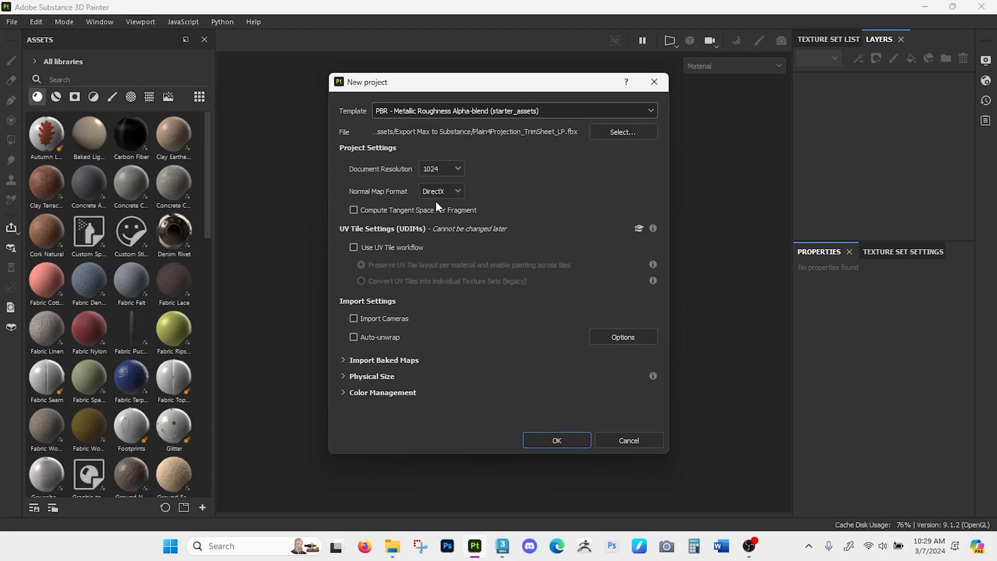
{"action": "left_click", "coordinate": [477, 111]}
{"action": "left_click", "coordinate": [478, 111]}
{"action": "left_click", "coordinate": [458, 168]}
{"action": "left_click", "coordinate": [437, 235]}
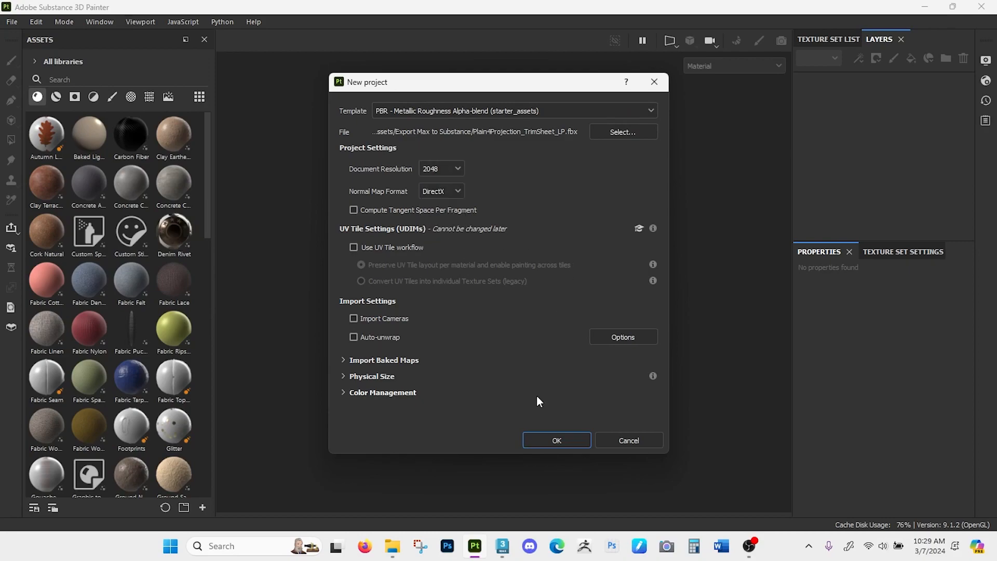
{"action": "left_click", "coordinate": [559, 439]}
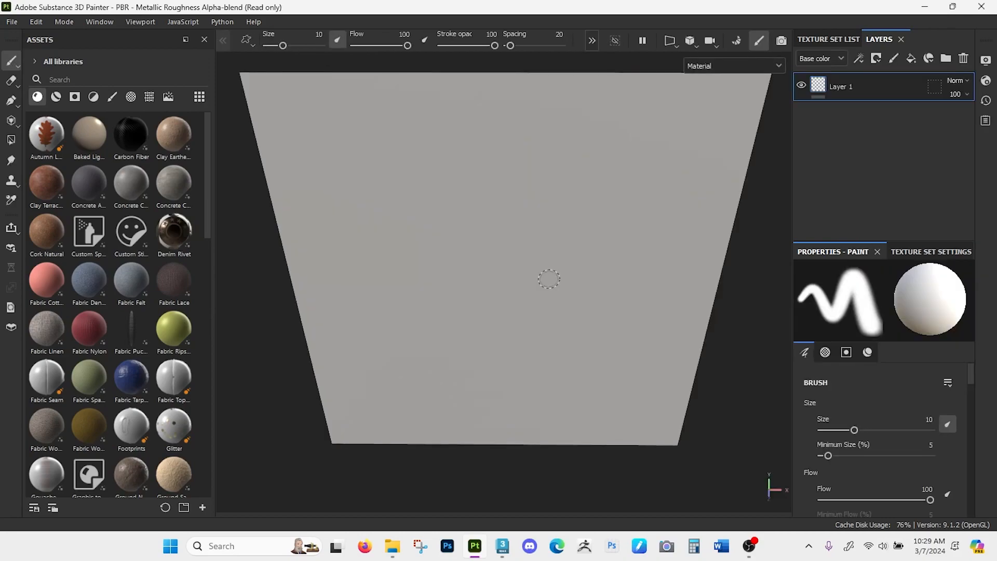
- Paint a white zigzag test stroke on the plane and undo it
{"action": "left_click_drag", "start_coordinate": [758, 265], "coordinate": [723, 265], "text": "alt"}
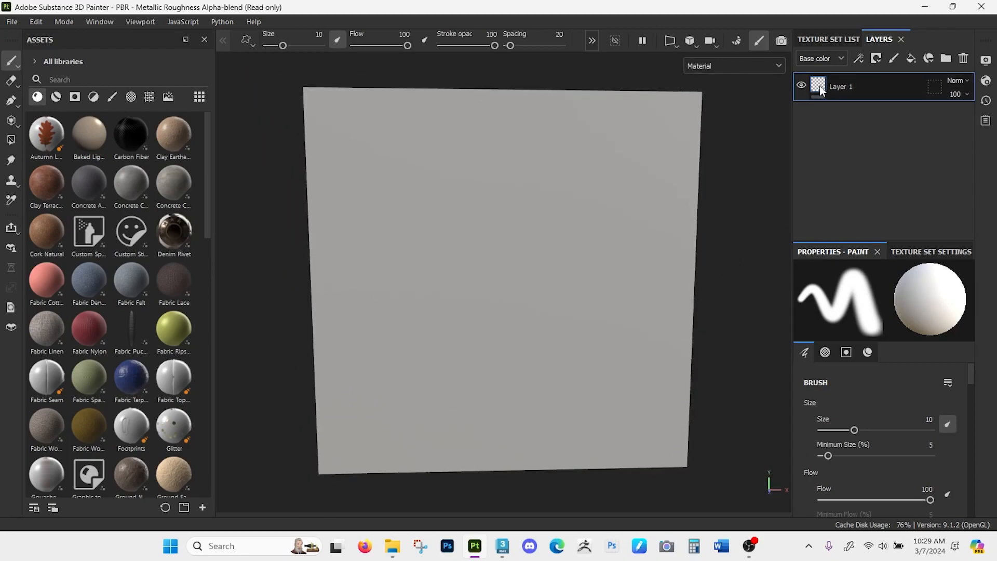
{"action": "mouse_move", "coordinate": [820, 91]}
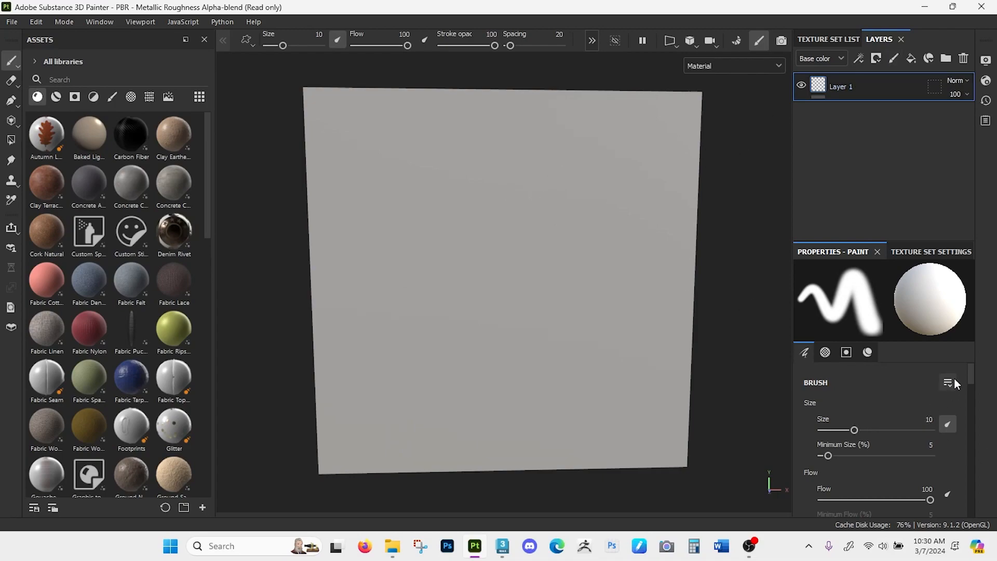
{"action": "mouse_move", "coordinate": [459, 124]}
{"action": "left_mouse_down"}
{"action": "mouse_move", "coordinate": [410, 155]}
{"action": "mouse_move", "coordinate": [349, 272]}
{"action": "mouse_move", "coordinate": [451, 357]}
{"action": "left_mouse_up"}
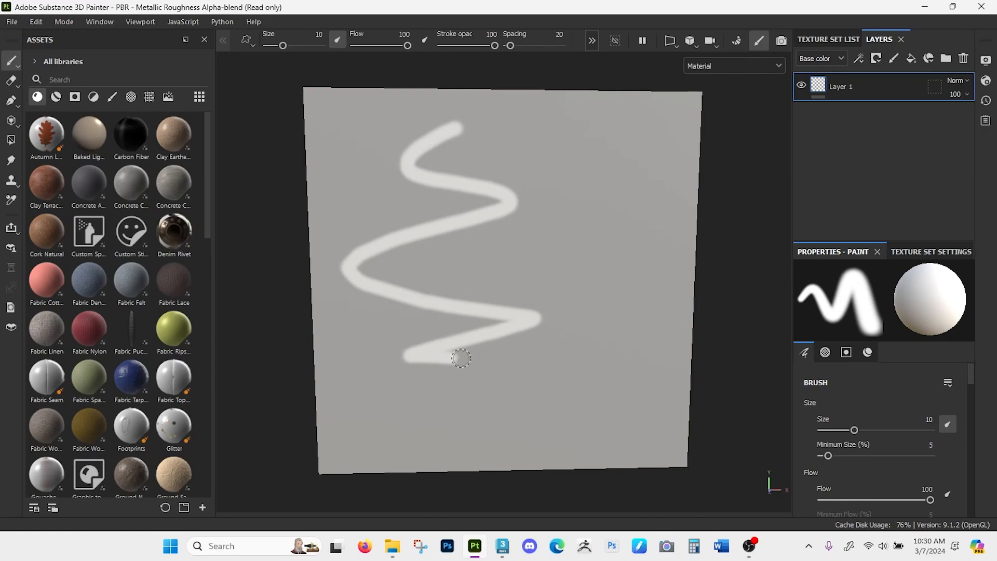
{"action": "key", "text": "ctrl+z"}
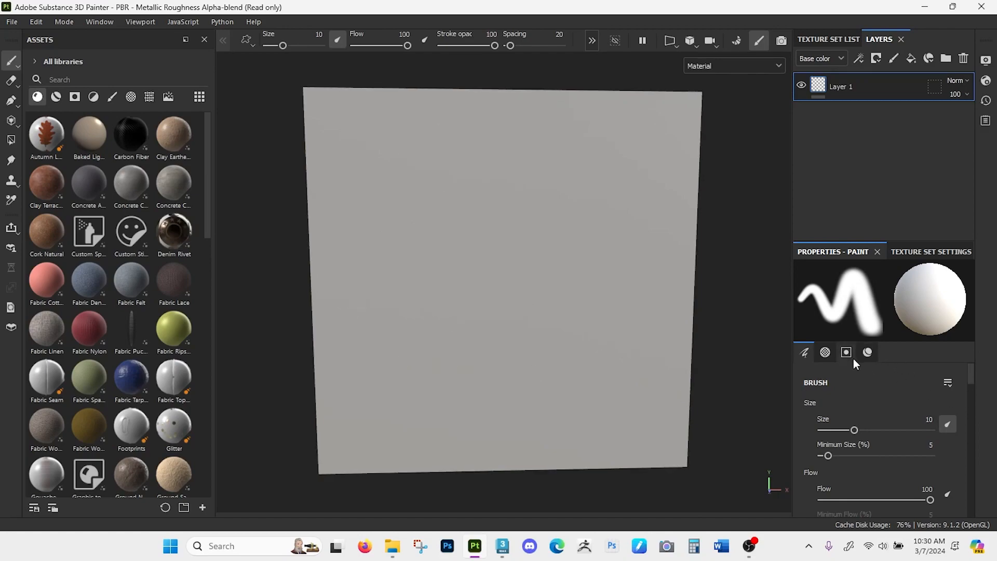
- Paint a red zigzag on the plane, then an overlapping near-black one with base color 0F0000
{"action": "left_click", "coordinate": [867, 352]}
{"action": "scroll", "coordinate": [831, 484], "scroll_direction": "down", "scroll_amount": 3}
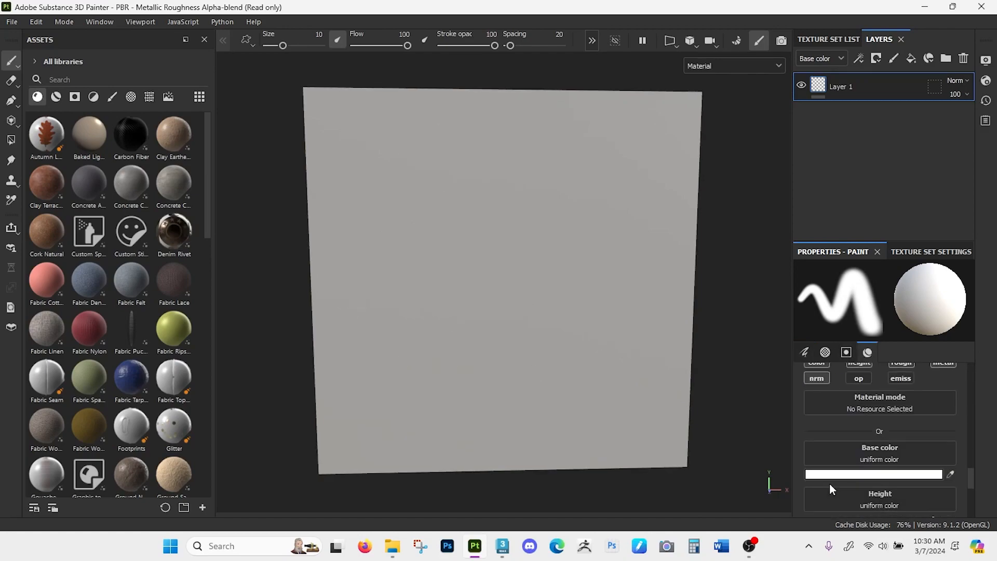
{"action": "left_click", "coordinate": [863, 474]}
{"action": "left_click_drag", "start_coordinate": [787, 369], "coordinate": [836, 324]}
{"action": "mouse_move", "coordinate": [521, 162]}
{"action": "left_mouse_down"}
{"action": "mouse_move", "coordinate": [403, 211]}
{"action": "mouse_move", "coordinate": [440, 347]}
{"action": "left_mouse_up"}
{"action": "left_click_drag", "start_coordinate": [817, 446], "coordinate": [836, 455]}
{"action": "mouse_move", "coordinate": [525, 256]}
{"action": "left_mouse_down"}
{"action": "mouse_move", "coordinate": [481, 375]}
{"action": "mouse_move", "coordinate": [493, 388]}
{"action": "left_mouse_up"}
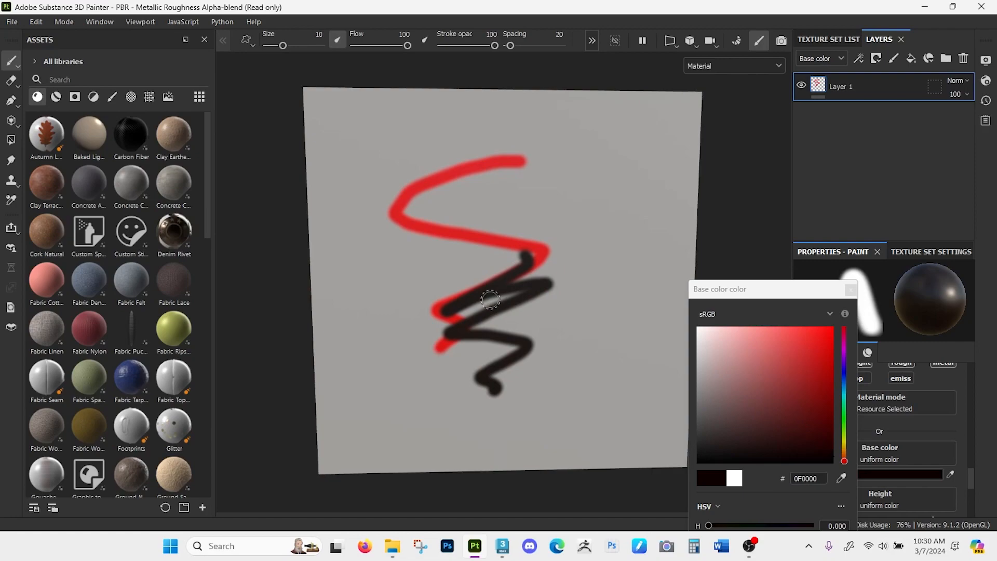
- Erase across part of the test strokes, then undo the erasing and all the painted strokes
{"action": "key", "text": "e"}
{"action": "mouse_move", "coordinate": [423, 225]}
{"action": "left_mouse_down"}
{"action": "mouse_move", "coordinate": [488, 241]}
{"action": "mouse_move", "coordinate": [551, 281]}
{"action": "left_mouse_up"}
{"action": "left_click", "coordinate": [11, 60]}
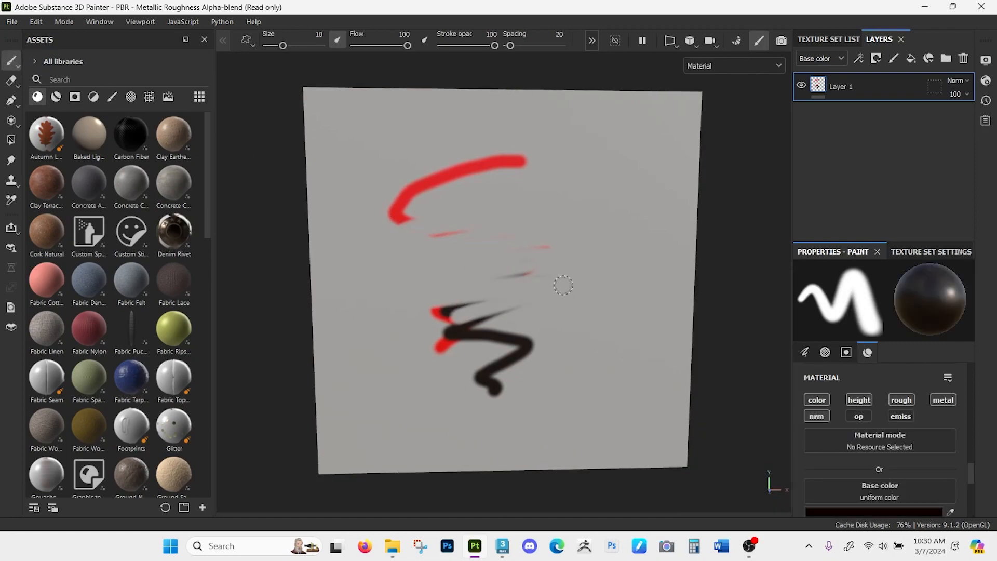
{"action": "key", "text": "ctrl+z"}
{"action": "key", "text": "ctrl+z"}
{"action": "key", "text": "ctrl+z"}
{"action": "key", "text": "ctrl+z"}
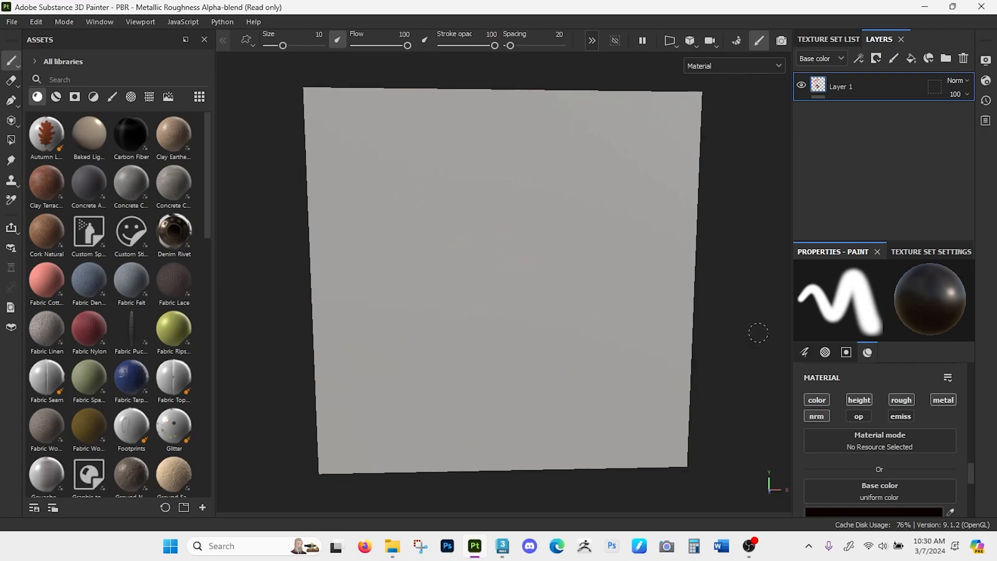
- Delete the default paint layer, Layer 1, from the layer stack
{"action": "left_click_drag", "start_coordinate": [744, 341], "coordinate": [743, 331], "text": "alt"}
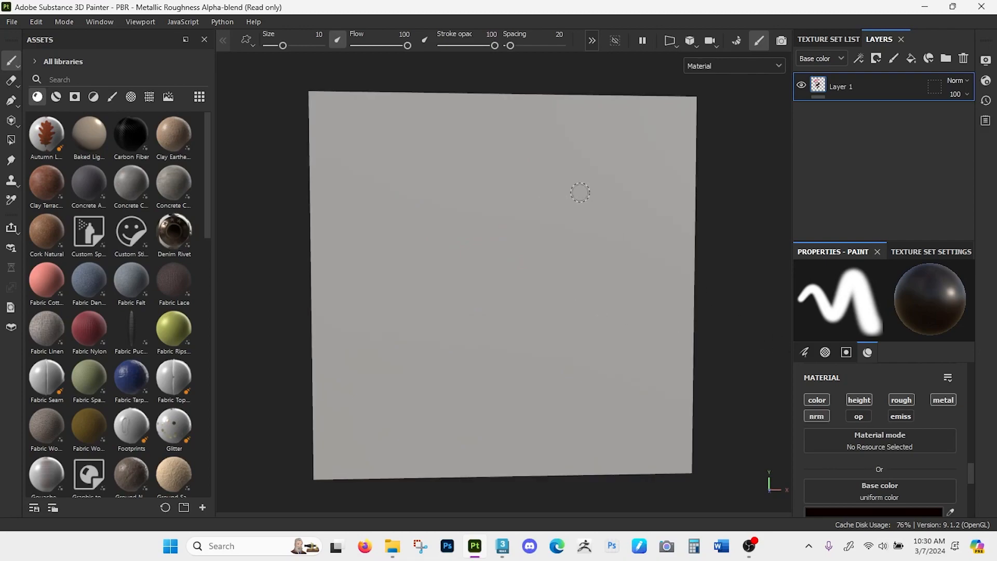
{"action": "left_click", "coordinate": [964, 58]}
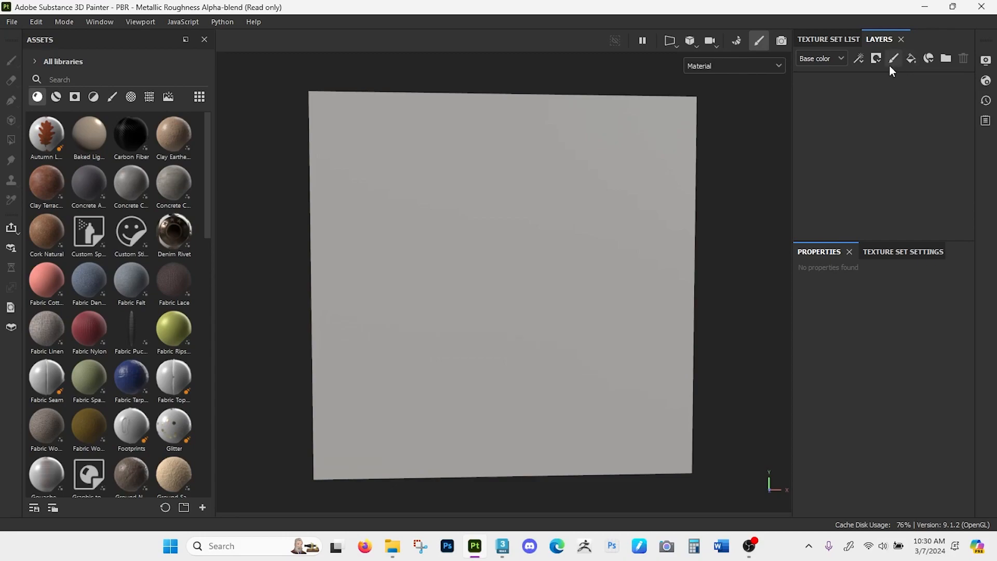
{"action": "mouse_move", "coordinate": [721, 154]}
{"action": "left_mouse_down", "text": "alt"}
{"action": "mouse_move", "coordinate": [731, 149]}
{"action": "mouse_move", "coordinate": [732, 162]}
{"action": "left_mouse_up", "text": "alt"}
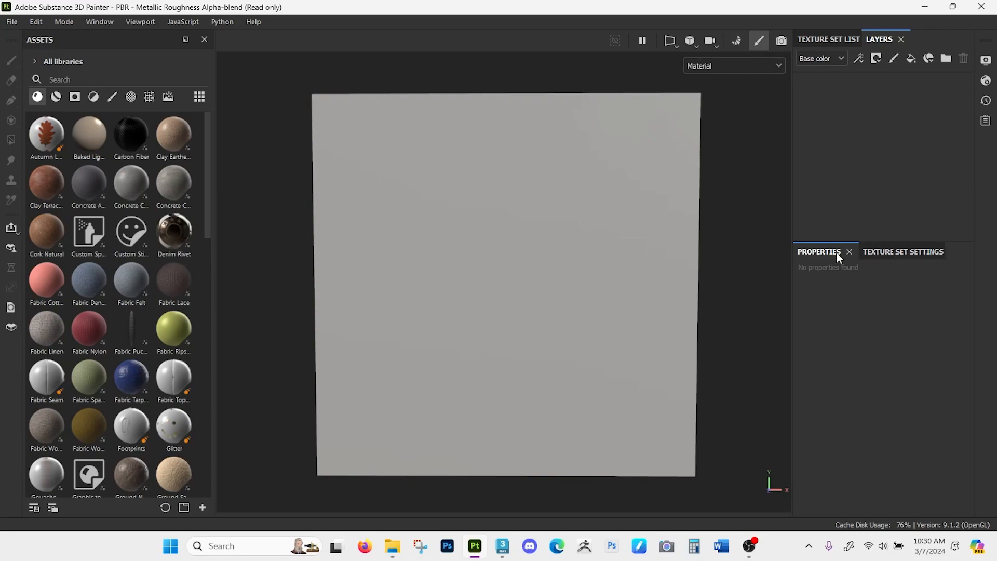
- Open mesh map baking from the texture set settings of DefaultMaterial
{"action": "left_click", "coordinate": [840, 42]}
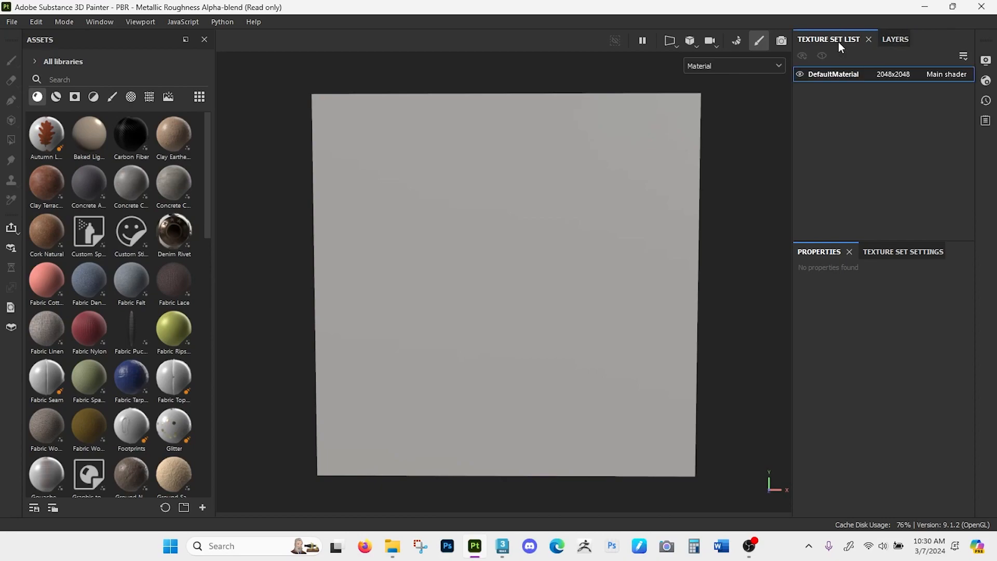
{"action": "left_click", "coordinate": [890, 40]}
{"action": "left_click", "coordinate": [900, 250]}
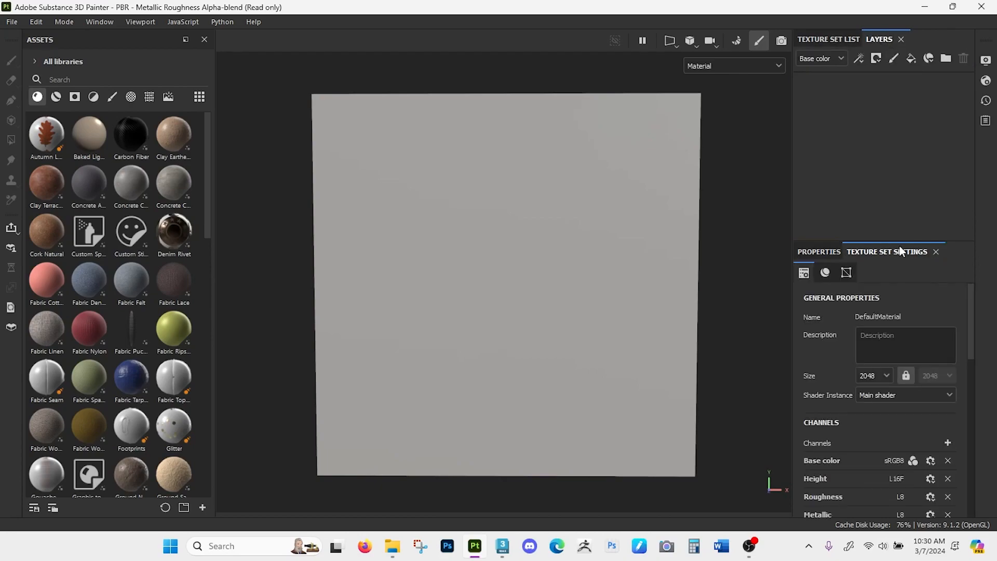
{"action": "scroll", "coordinate": [841, 355], "scroll_direction": "down", "scroll_amount": 5}
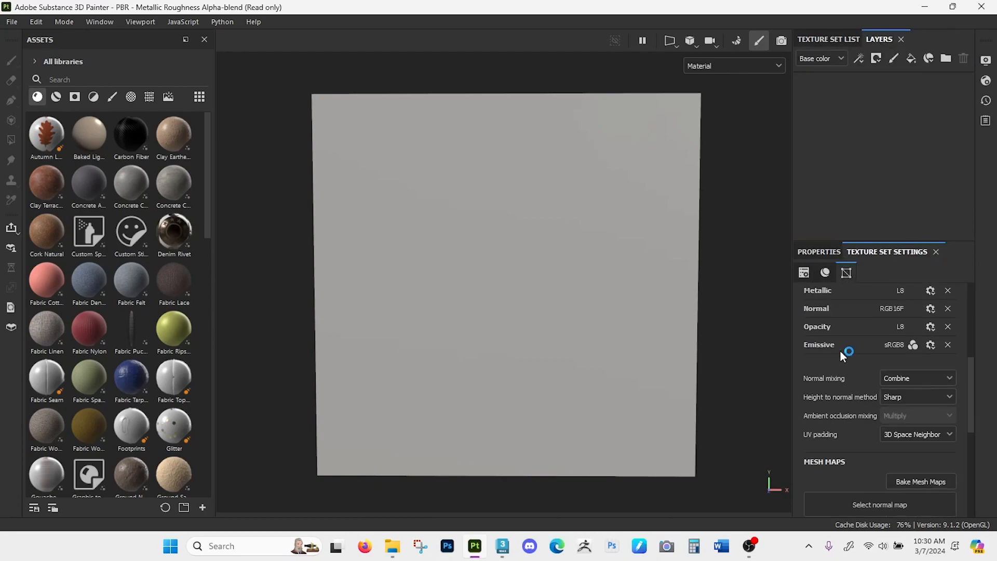
{"action": "scroll", "coordinate": [840, 351], "scroll_direction": "down", "scroll_amount": 2}
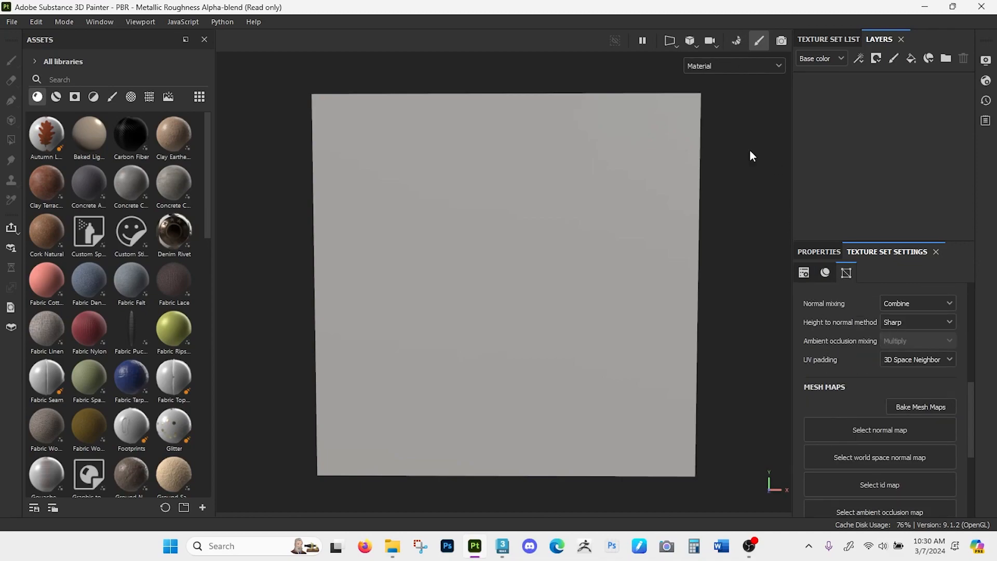
{"action": "scroll", "coordinate": [852, 372], "scroll_direction": "down", "scroll_amount": 1}
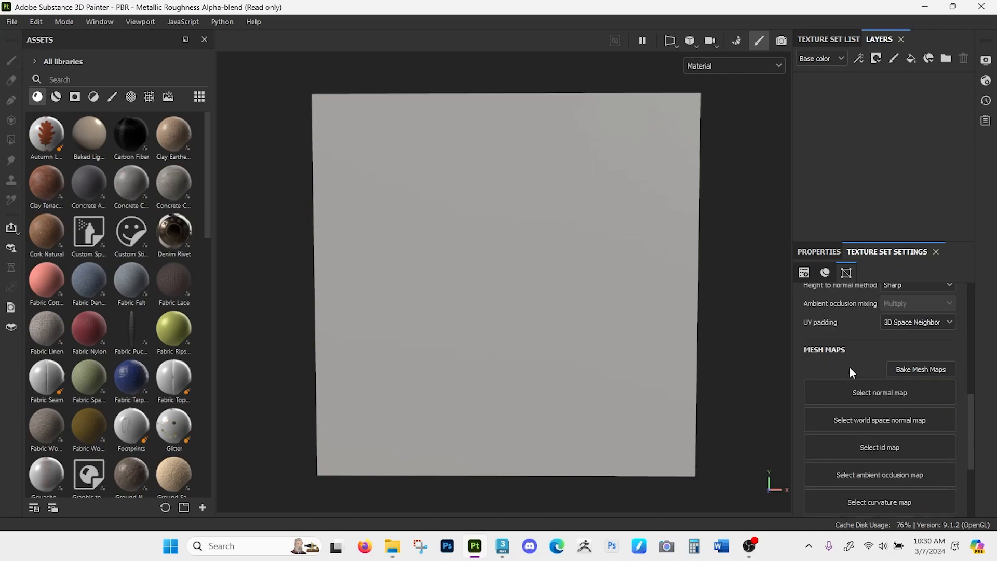
{"action": "left_click", "coordinate": [916, 370]}
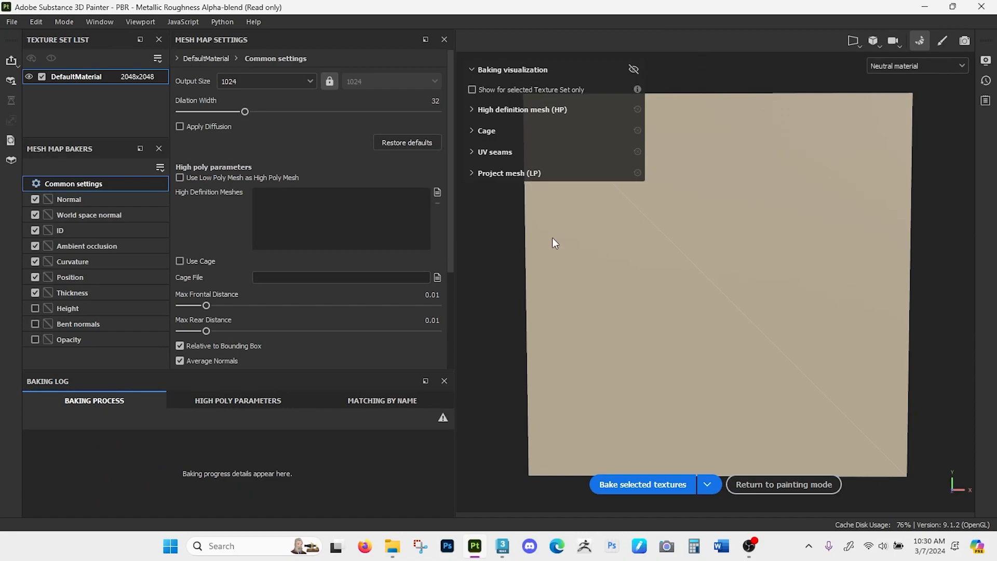
- Load TrimSheet_HP_grp_1.fbx as the high definition mesh and check how it aligns with the plane
{"action": "left_click_drag", "start_coordinate": [491, 272], "coordinate": [525, 255], "text": "alt"}
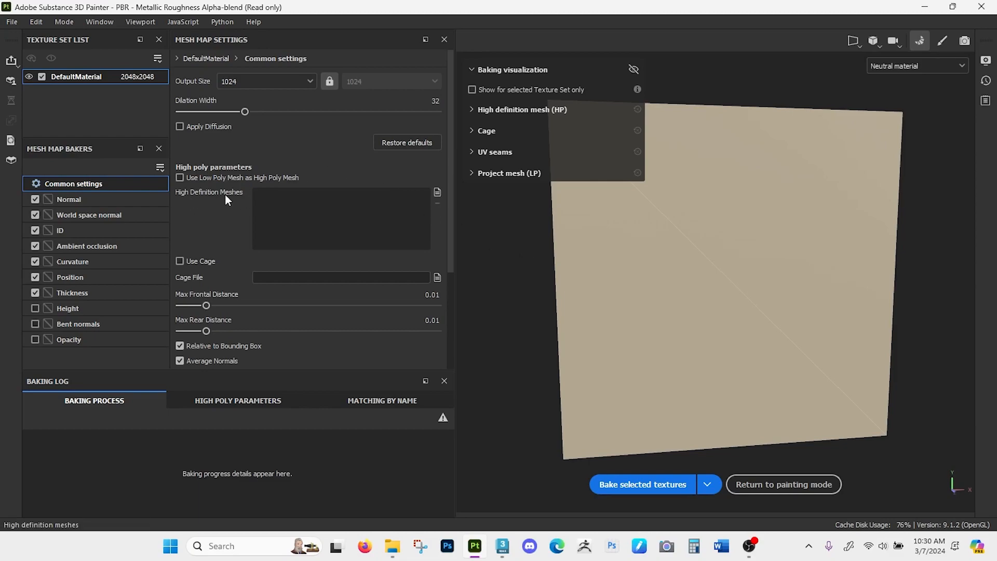
{"action": "left_click", "coordinate": [438, 192]}
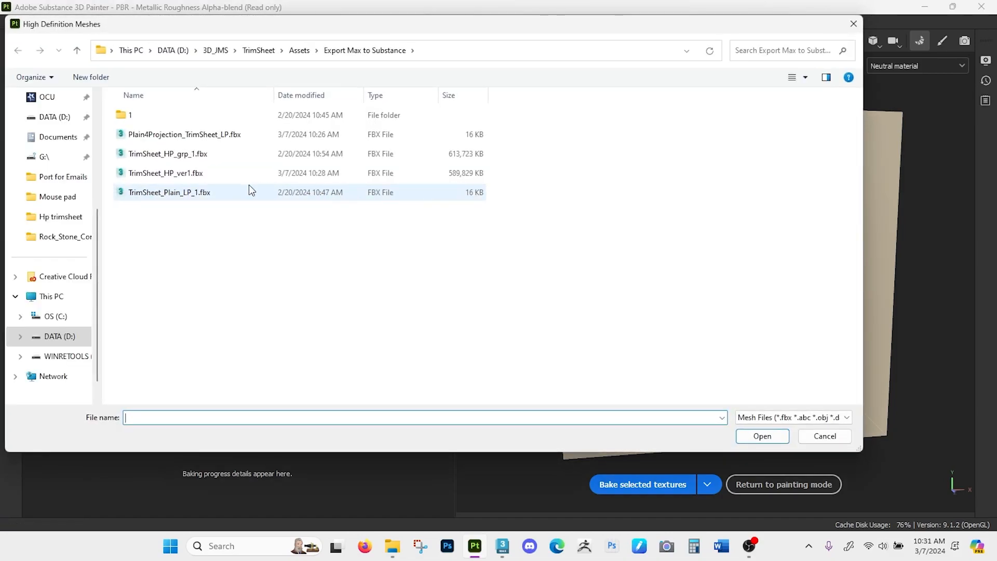
{"action": "left_click", "coordinate": [230, 158]}
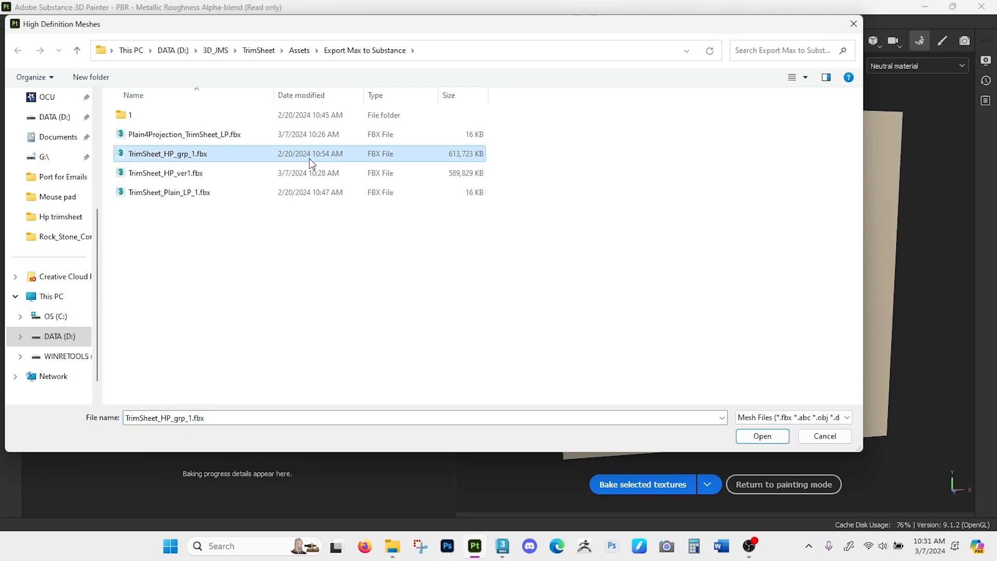
{"action": "left_click", "coordinate": [757, 438]}
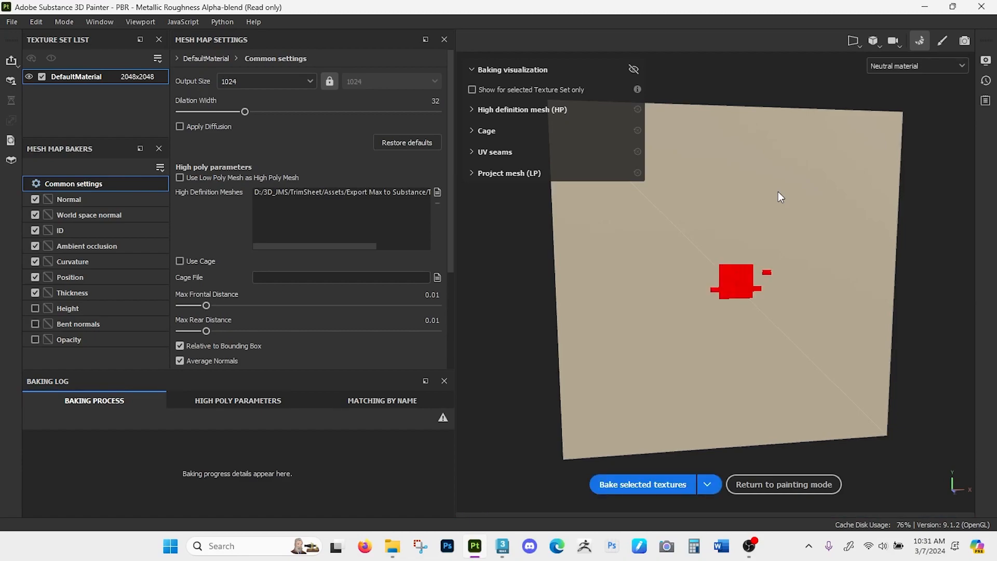
{"action": "left_click_drag", "start_coordinate": [725, 341], "coordinate": [737, 267], "text": "alt"}
{"action": "scroll", "coordinate": [753, 241], "scroll_direction": "up", "scroll_amount": 3}
{"action": "right_click_drag", "start_coordinate": [756, 235], "coordinate": [719, 356], "text": "alt"}
{"action": "middle_click_drag", "start_coordinate": [719, 356], "coordinate": [725, 332], "text": "alt"}
{"action": "right_click_drag", "start_coordinate": [725, 332], "coordinate": [646, 264], "text": "alt"}
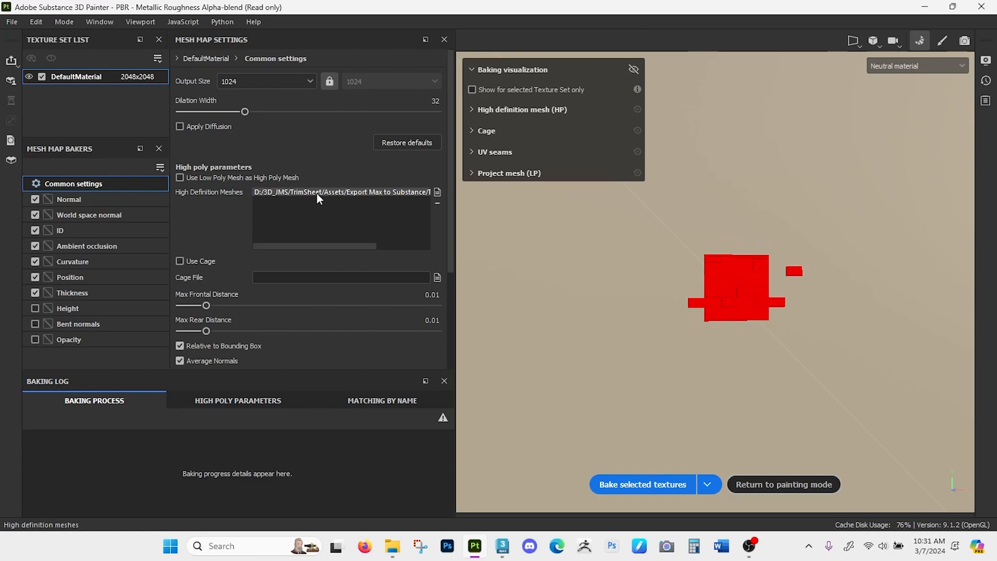
- Replace the high definition mesh with TrimSheet_HP_ver1.fbx and set the bake output size to 256
{"action": "left_click", "coordinate": [436, 192]}
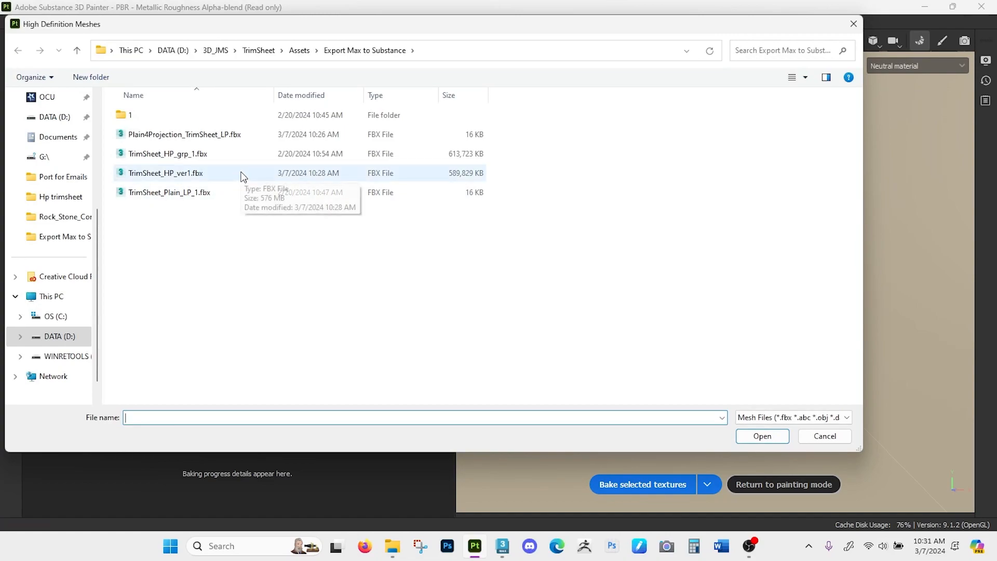
{"action": "left_click", "coordinate": [240, 174]}
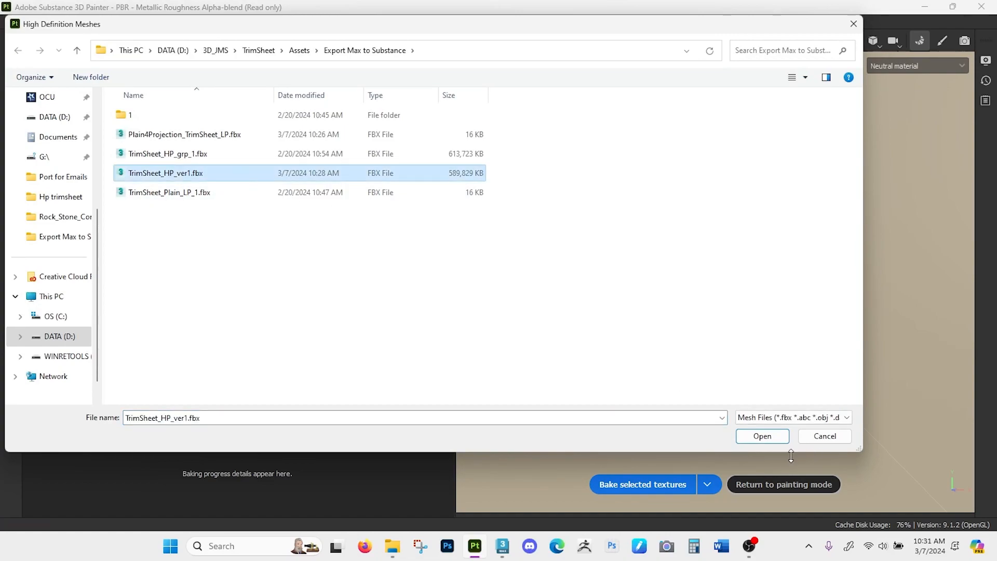
{"action": "left_click", "coordinate": [776, 437]}
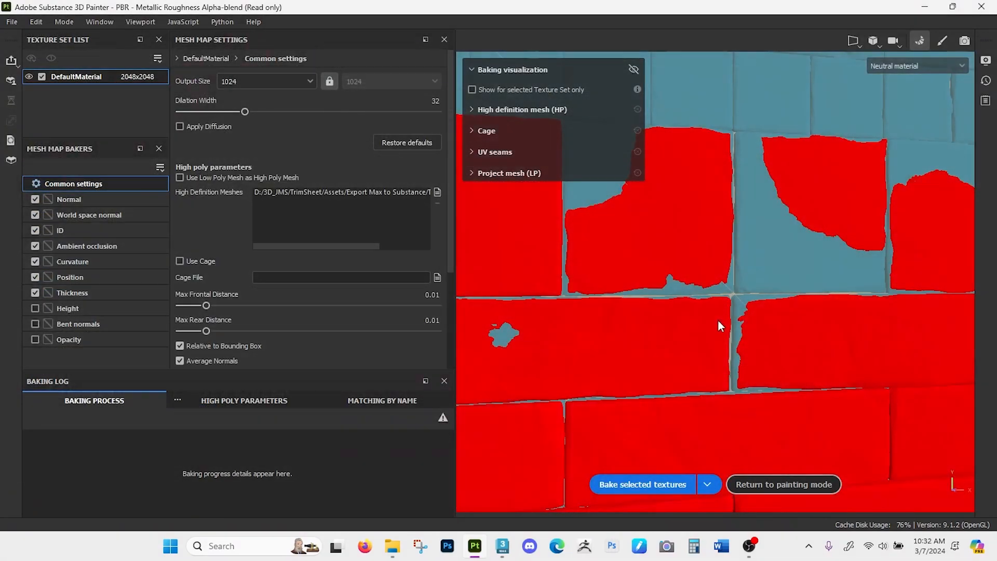
{"action": "right_click_drag", "start_coordinate": [709, 155], "coordinate": [707, 344], "text": "alt"}
{"action": "left_click_drag", "start_coordinate": [706, 343], "coordinate": [712, 275], "text": "alt"}
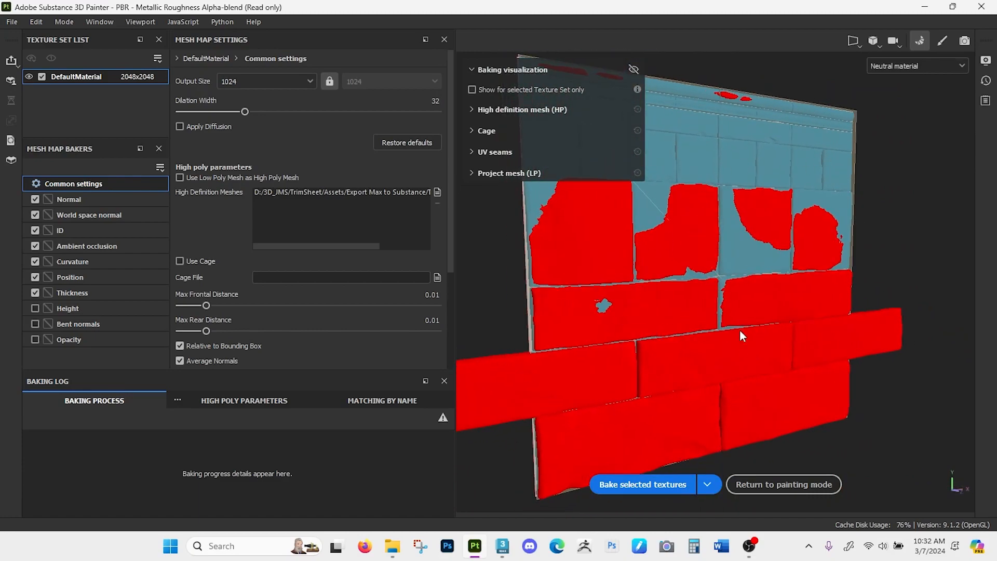
{"action": "left_click_drag", "start_coordinate": [691, 352], "coordinate": [652, 351], "text": "alt"}
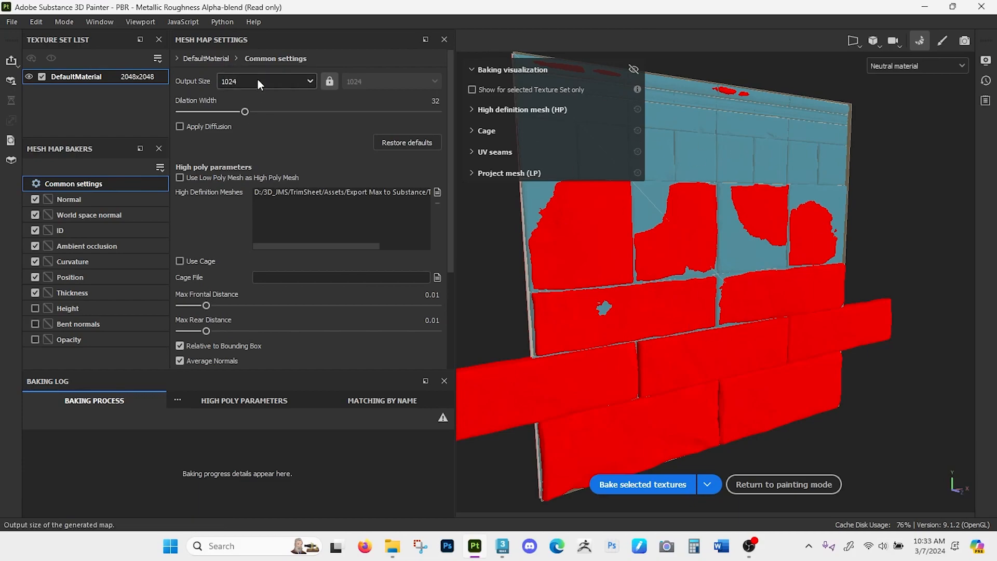
{"action": "left_click", "coordinate": [243, 81]}
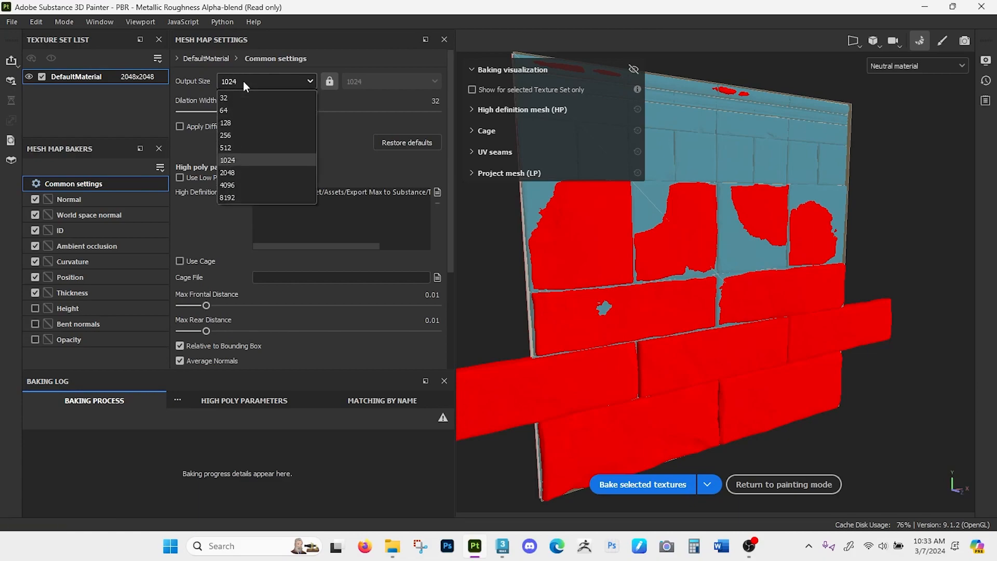
{"action": "left_click", "coordinate": [239, 134]}
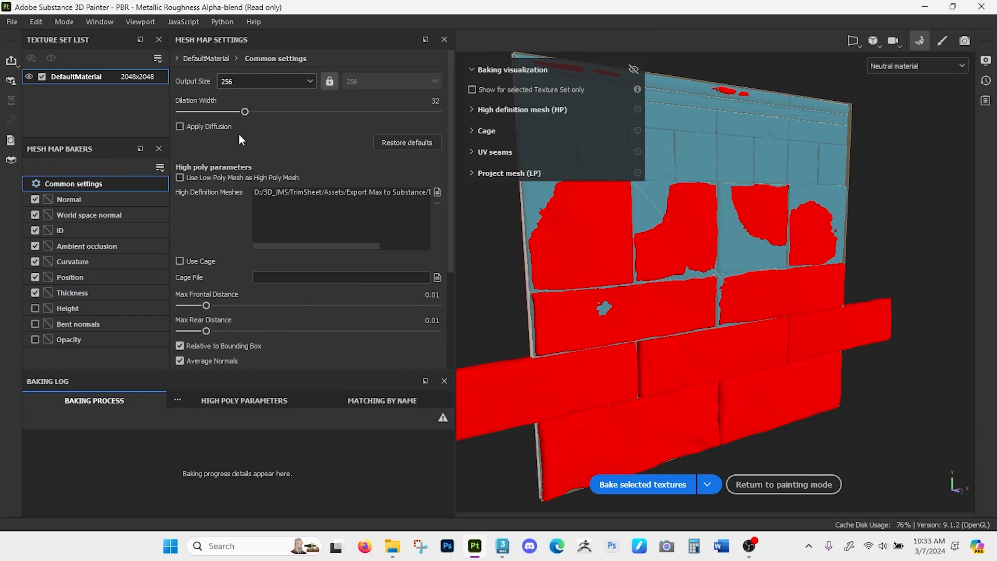
{"action": "left_click", "coordinate": [35, 214]}
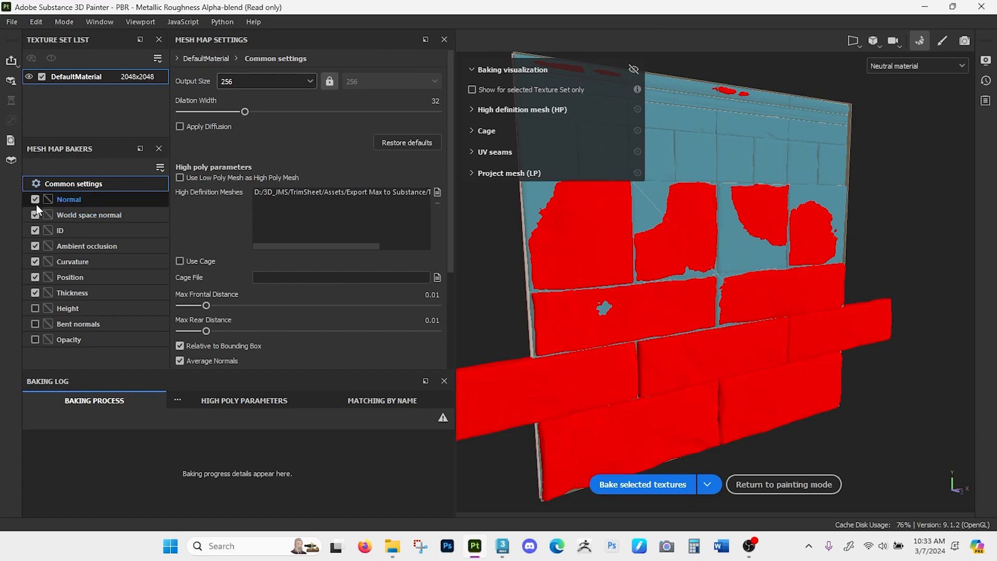
{"action": "left_click", "coordinate": [35, 245]}
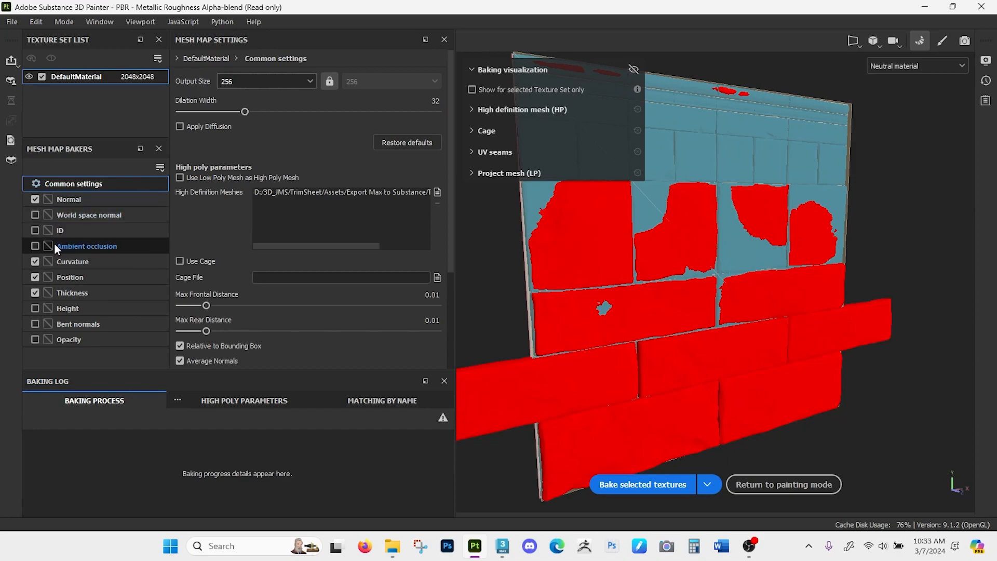
{"action": "left_click", "coordinate": [35, 245]}
{"action": "left_click", "coordinate": [34, 230]}
{"action": "left_click", "coordinate": [35, 214]}
- Exclude every mesh map from the bake except Normal
{"action": "scroll", "coordinate": [677, 291], "scroll_direction": "up", "scroll_amount": 5}
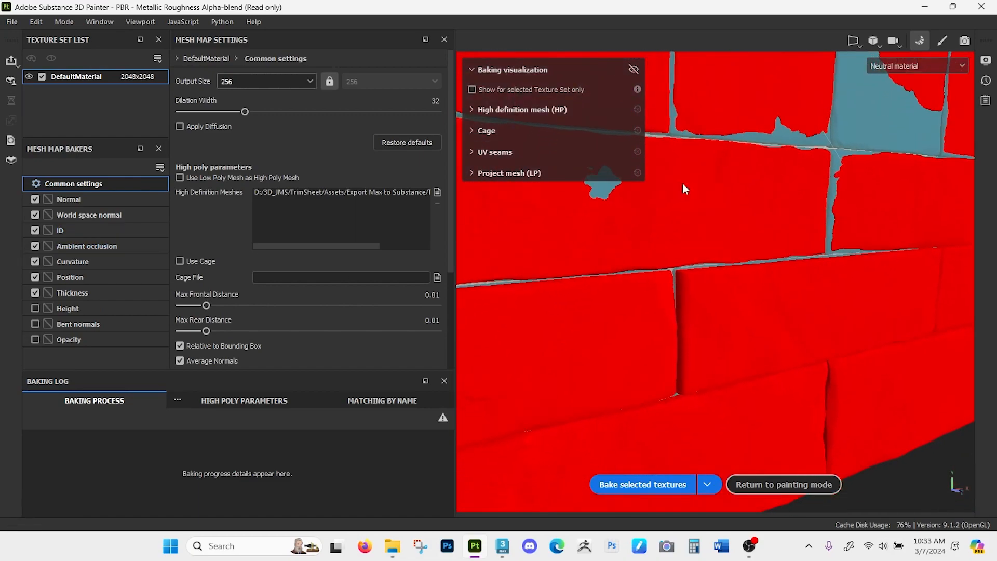
{"action": "scroll", "coordinate": [681, 321], "scroll_direction": "up", "scroll_amount": 3}
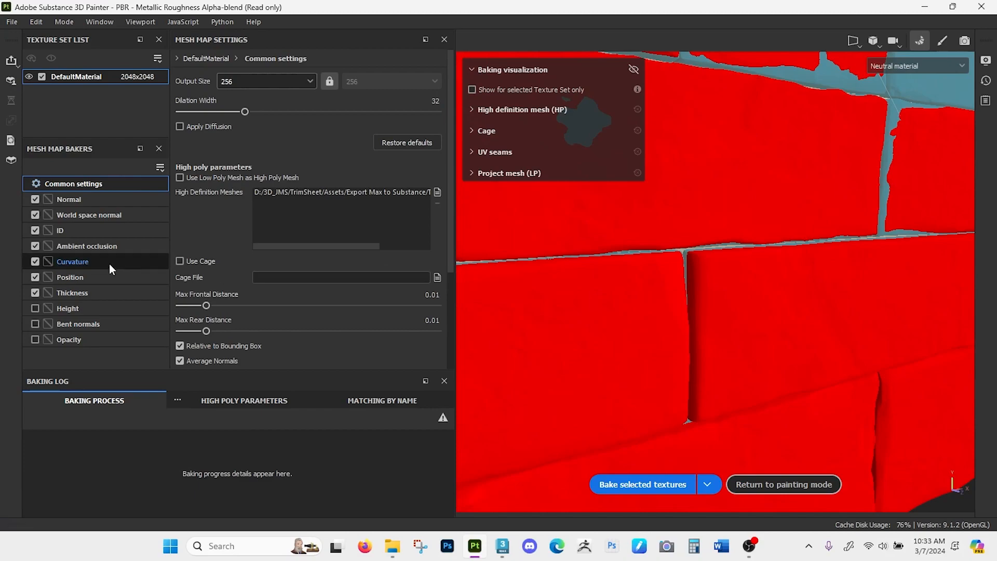
{"action": "left_click_drag", "start_coordinate": [567, 324], "coordinate": [669, 301], "text": "alt"}
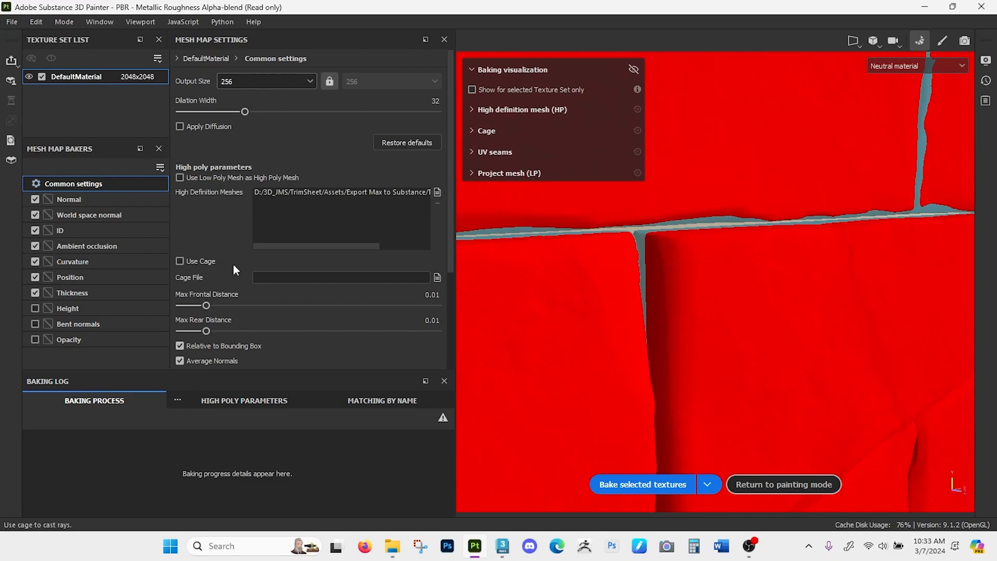
{"action": "right_click_drag", "start_coordinate": [632, 349], "coordinate": [637, 181], "text": "alt"}
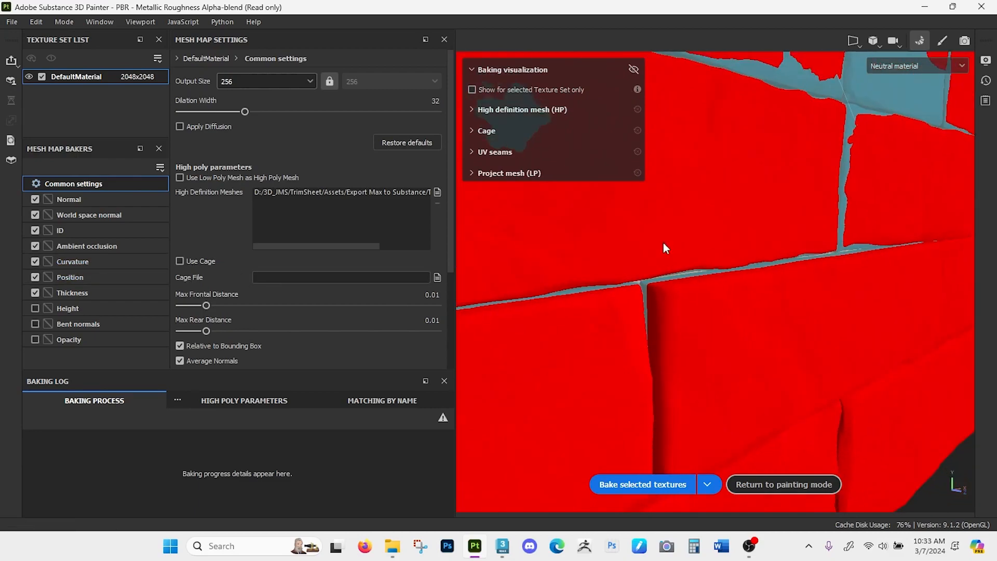
{"action": "right_click_drag", "start_coordinate": [662, 322], "coordinate": [672, 227], "text": "alt"}
{"action": "right_click_drag", "start_coordinate": [646, 369], "coordinate": [645, 274], "text": "alt"}
{"action": "right_click_drag", "start_coordinate": [659, 343], "coordinate": [658, 320], "text": "alt"}
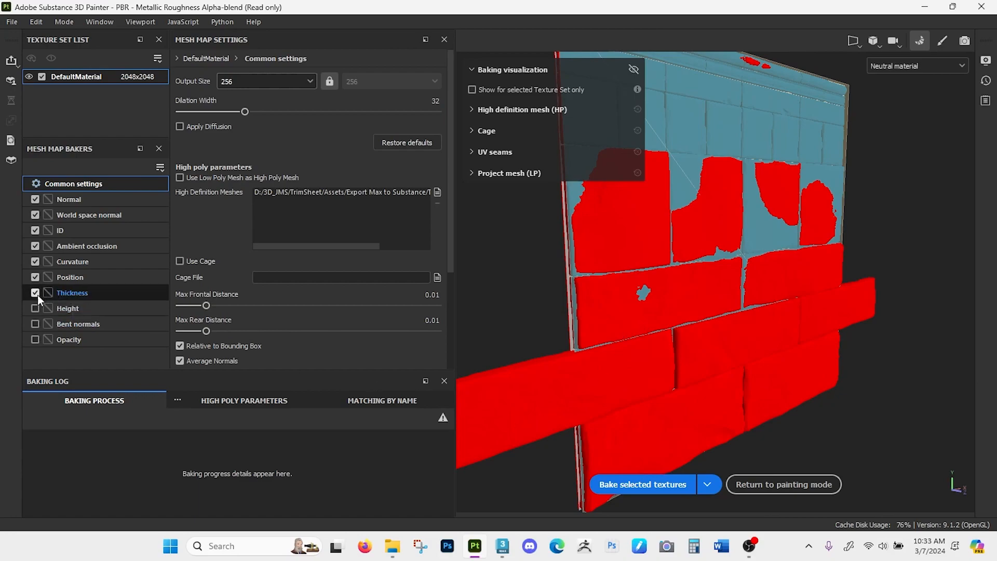
{"action": "left_click", "coordinate": [35, 277]}
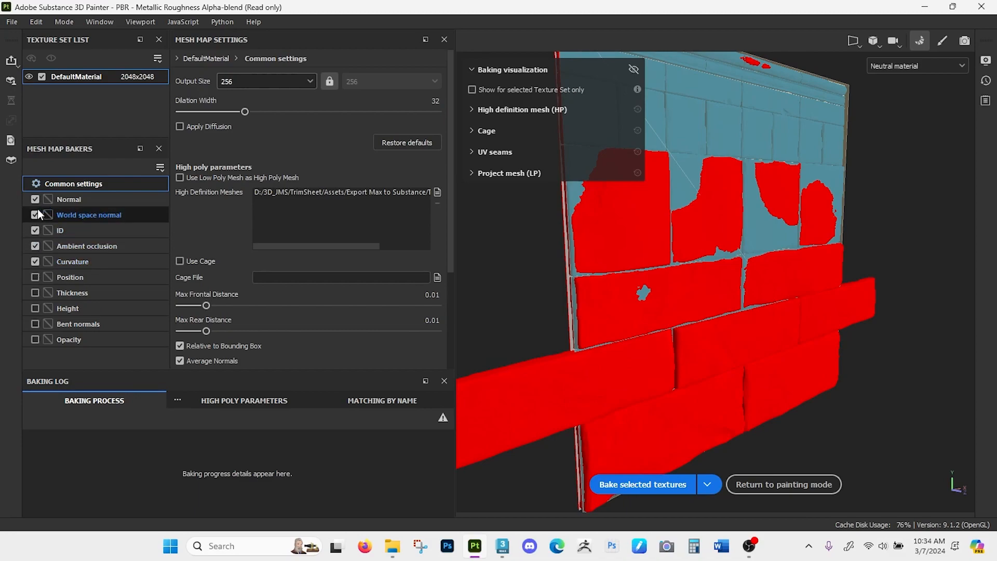
{"action": "left_click", "coordinate": [35, 215]}
{"action": "left_click", "coordinate": [34, 230]}
{"action": "left_click", "coordinate": [35, 245]}
{"action": "left_click", "coordinate": [35, 261]}
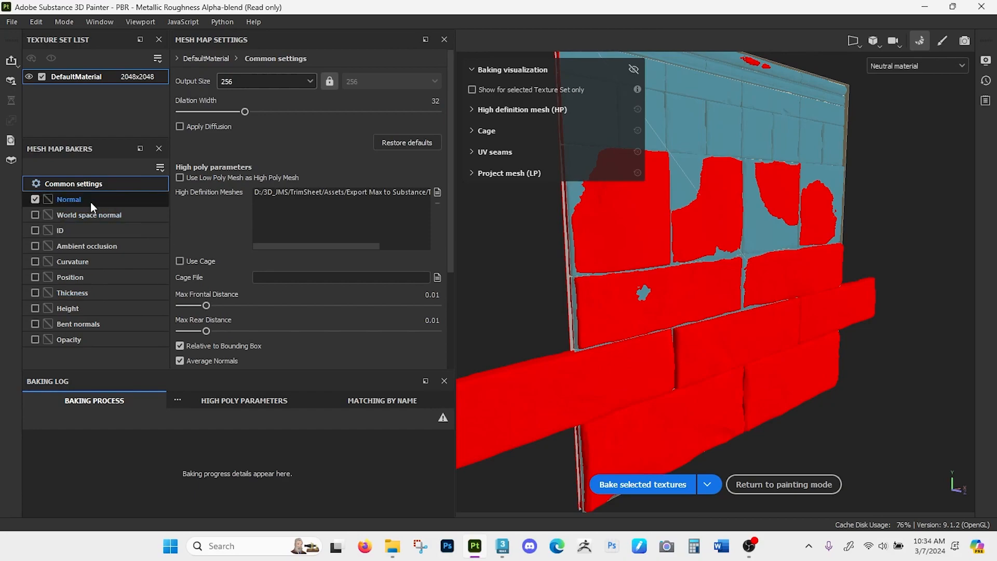
- Raise the max frontal distance to 0.025 so the cage encloses the bricks and bake the Normal map
{"action": "left_click_drag", "start_coordinate": [207, 306], "coordinate": [221, 306]}
{"action": "left_click_drag", "start_coordinate": [780, 229], "coordinate": [668, 315], "text": "alt"}
{"action": "middle_click_drag", "start_coordinate": [668, 316], "coordinate": [669, 323], "text": "alt"}
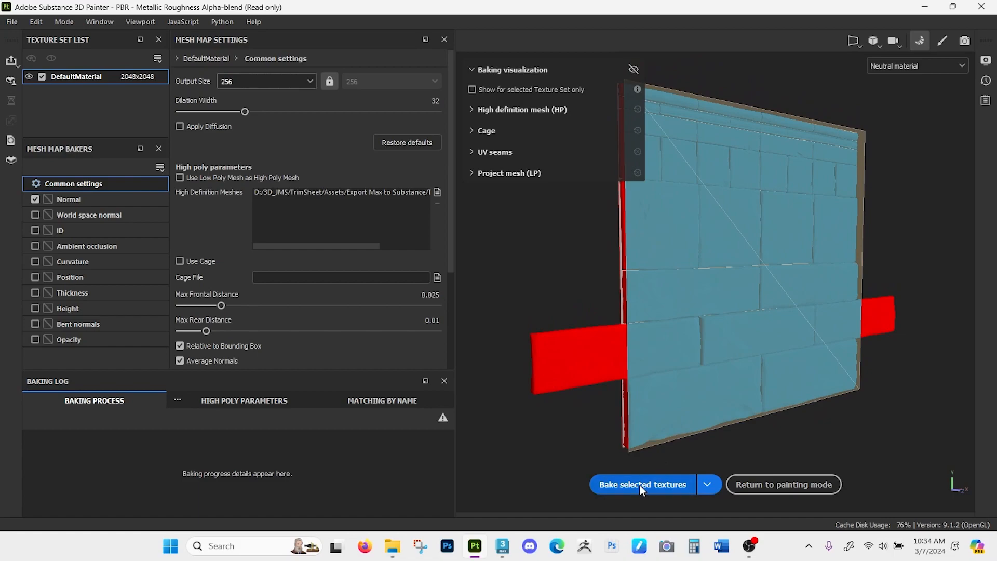
{"action": "left_click", "coordinate": [640, 484]}
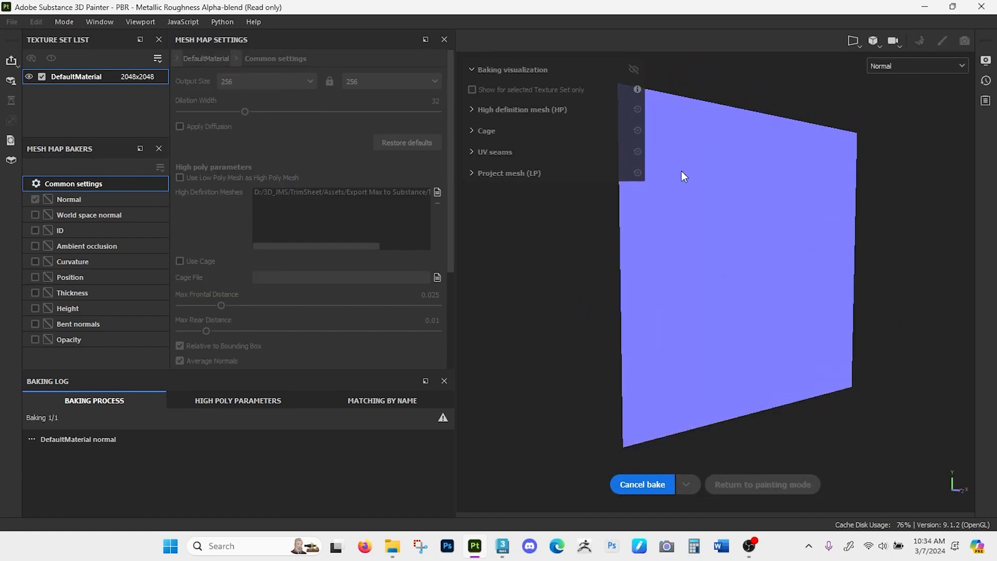
{"action": "left_click_drag", "start_coordinate": [723, 240], "coordinate": [752, 263], "text": "alt"}
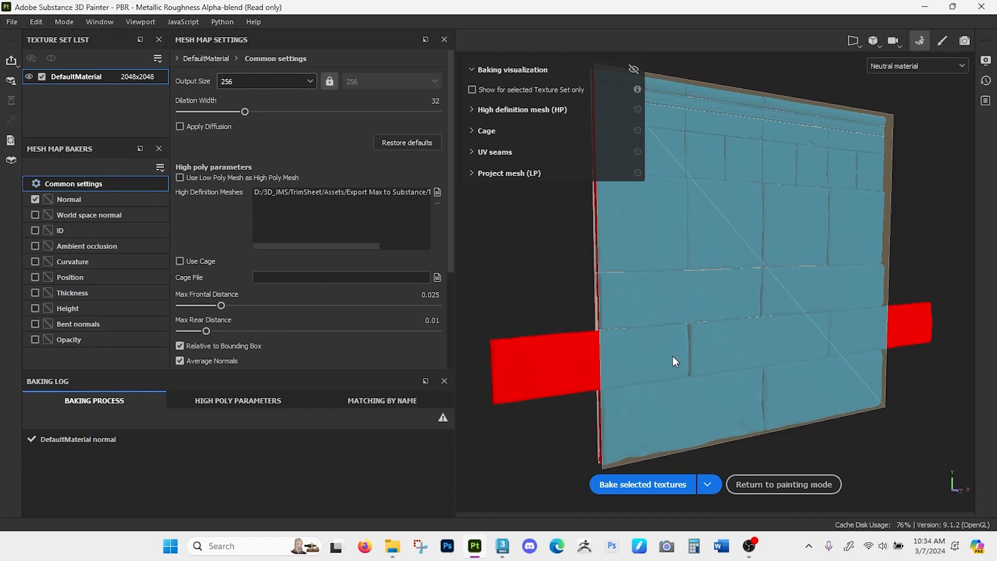
- Hide the high definition mesh, the cage surface and the cage wireframe in the baking visualization
{"action": "left_click", "coordinate": [471, 110]}
{"action": "left_click", "coordinate": [481, 125]}
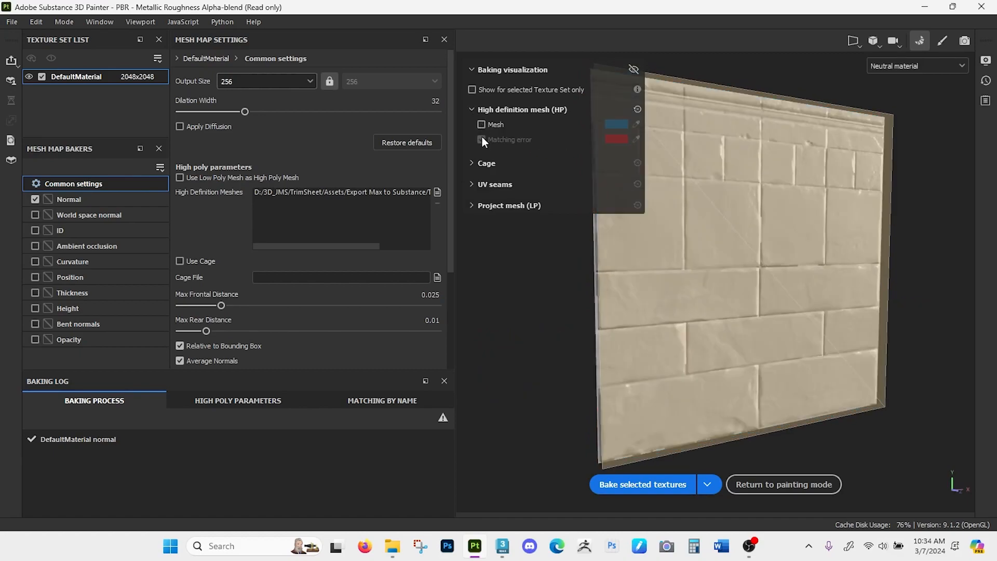
{"action": "left_click", "coordinate": [473, 108]}
{"action": "left_click", "coordinate": [471, 130]}
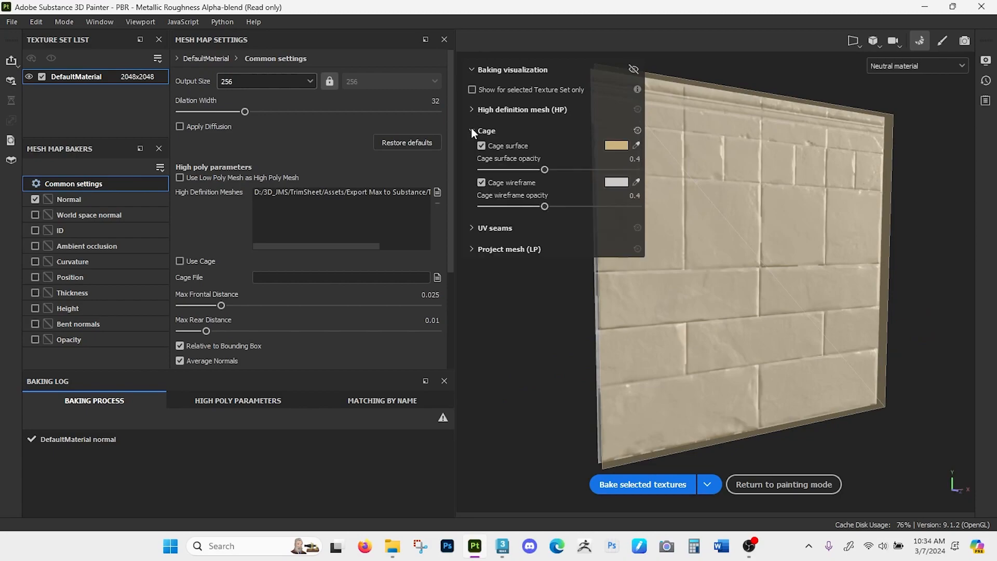
{"action": "left_click", "coordinate": [482, 145]}
{"action": "left_click", "coordinate": [480, 182]}
{"action": "left_click", "coordinate": [471, 130]}
- Examine the baked normal detail on the plane, especially the joints between the bricks
{"action": "left_click_drag", "start_coordinate": [733, 283], "coordinate": [696, 296], "text": "alt"}
{"action": "right_click_drag", "start_coordinate": [789, 274], "coordinate": [788, 252], "text": "alt"}
{"action": "middle_click_drag", "start_coordinate": [788, 252], "coordinate": [752, 252], "text": "alt"}
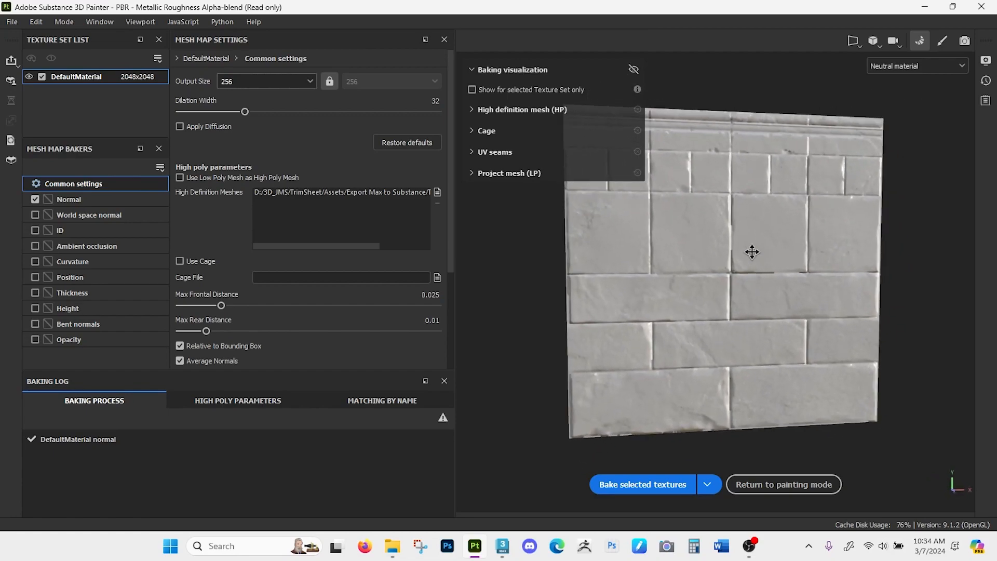
{"action": "mouse_move", "coordinate": [752, 252]}
{"action": "right_mouse_down", "text": "shift"}
{"action": "mouse_move", "coordinate": [765, 258]}
{"action": "mouse_move", "coordinate": [690, 254]}
{"action": "mouse_move", "coordinate": [763, 254]}
{"action": "mouse_move", "coordinate": [741, 253]}
{"action": "mouse_move", "coordinate": [755, 258]}
{"action": "right_mouse_up", "text": "shift"}
{"action": "left_click_drag", "start_coordinate": [754, 258], "coordinate": [669, 286], "text": "alt"}
{"action": "scroll", "coordinate": [666, 279], "scroll_direction": "up", "scroll_amount": 6}
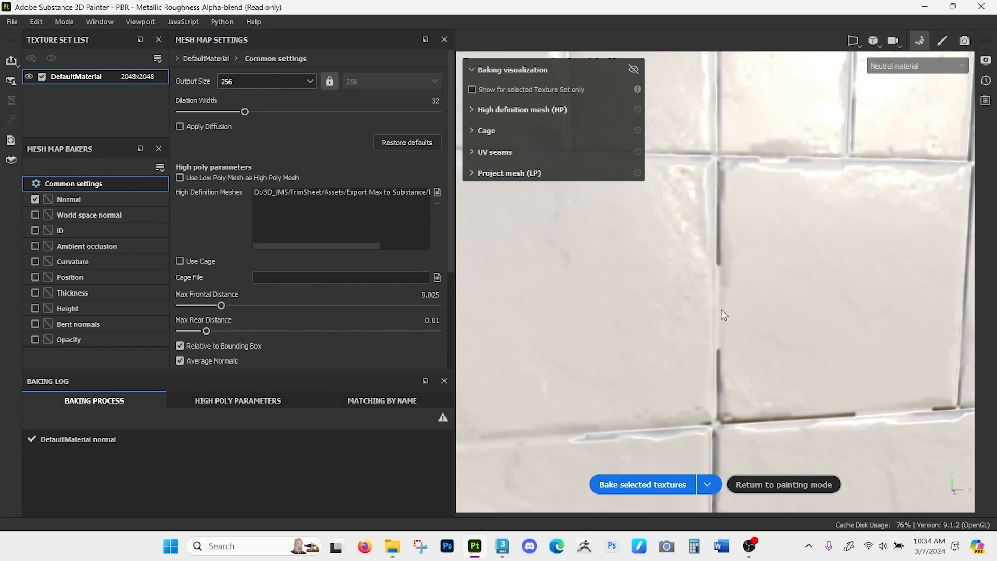
{"action": "scroll", "coordinate": [736, 353], "scroll_direction": "down", "scroll_amount": 8}
{"action": "middle_click_drag", "start_coordinate": [785, 285], "coordinate": [775, 238], "text": "alt"}
{"action": "left_click_drag", "start_coordinate": [774, 238], "coordinate": [743, 283], "text": "alt"}
{"action": "right_click_drag", "start_coordinate": [745, 256], "coordinate": [712, 476], "text": "alt"}
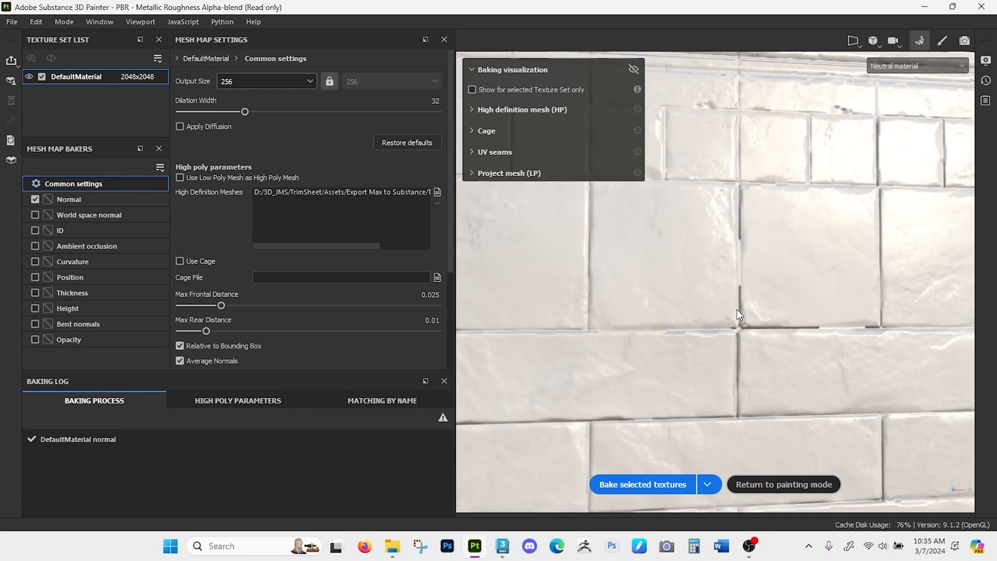
- Set the bake output size to 2048 and rebake the Normal map
{"action": "left_click", "coordinate": [308, 79]}
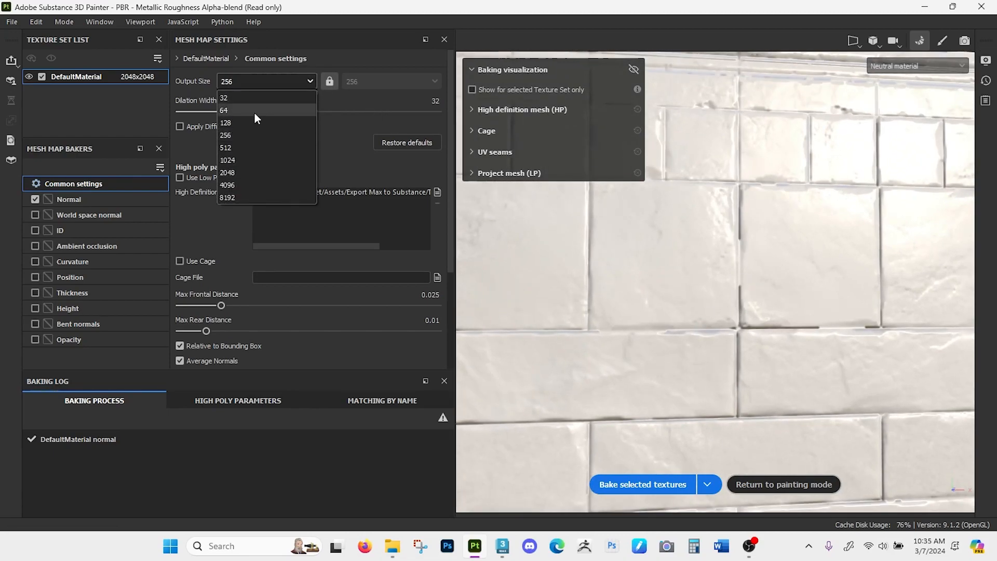
{"action": "left_click", "coordinate": [244, 170]}
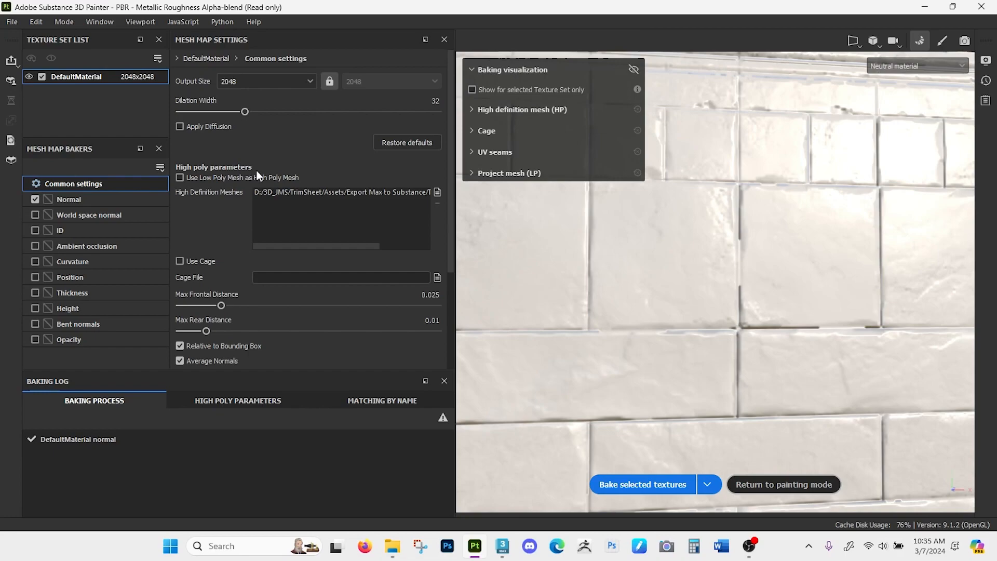
{"action": "left_click", "coordinate": [638, 482]}
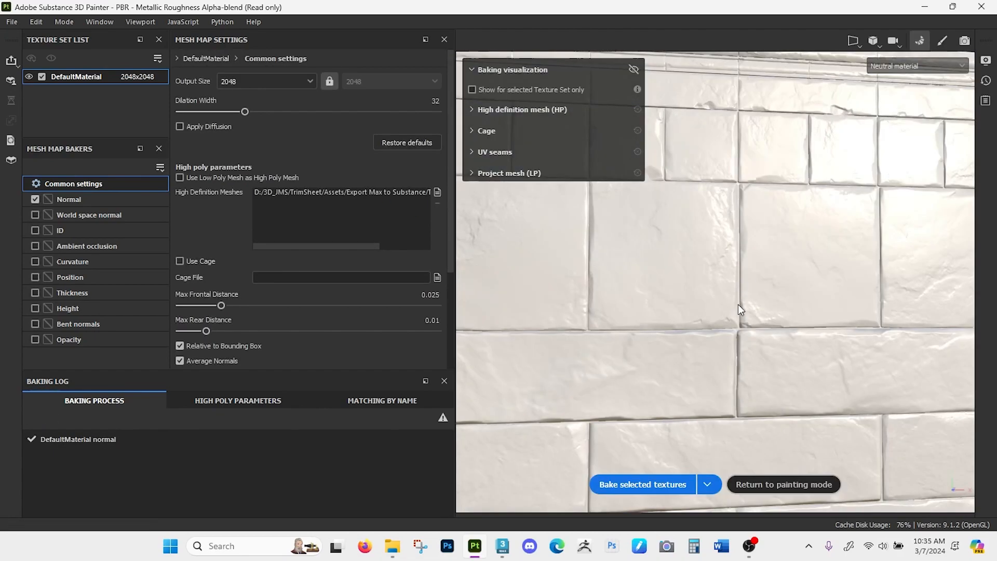
{"action": "right_click_drag", "start_coordinate": [714, 190], "coordinate": [727, 275], "text": "alt"}
{"action": "middle_click_drag", "start_coordinate": [727, 281], "coordinate": [721, 235], "text": "alt"}
{"action": "left_click_drag", "start_coordinate": [721, 235], "coordinate": [730, 258], "text": "alt"}
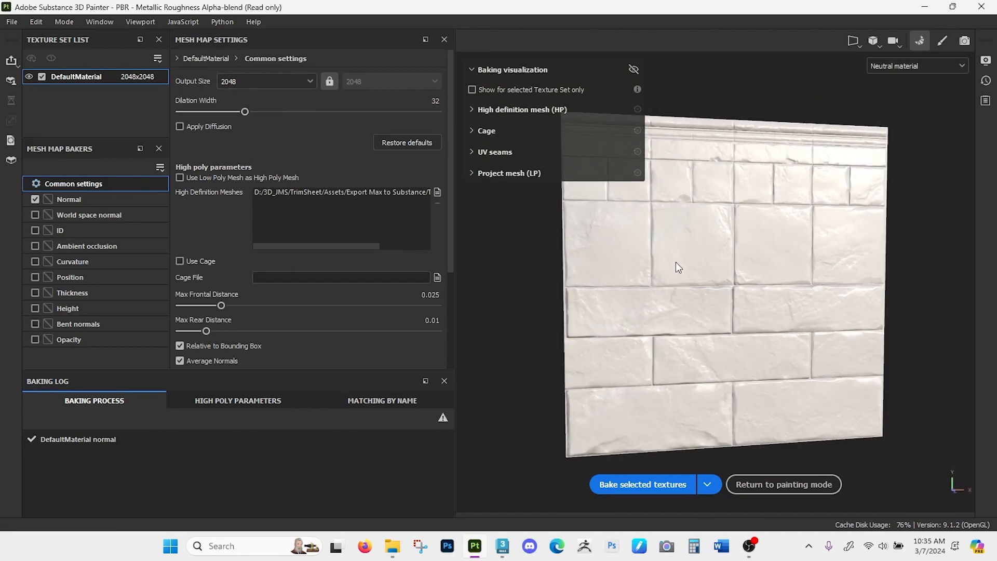
- Exclude the Normal map from the bake and select ID, Ambient occlusion and Curvature instead
{"action": "left_click", "coordinate": [34, 199]}
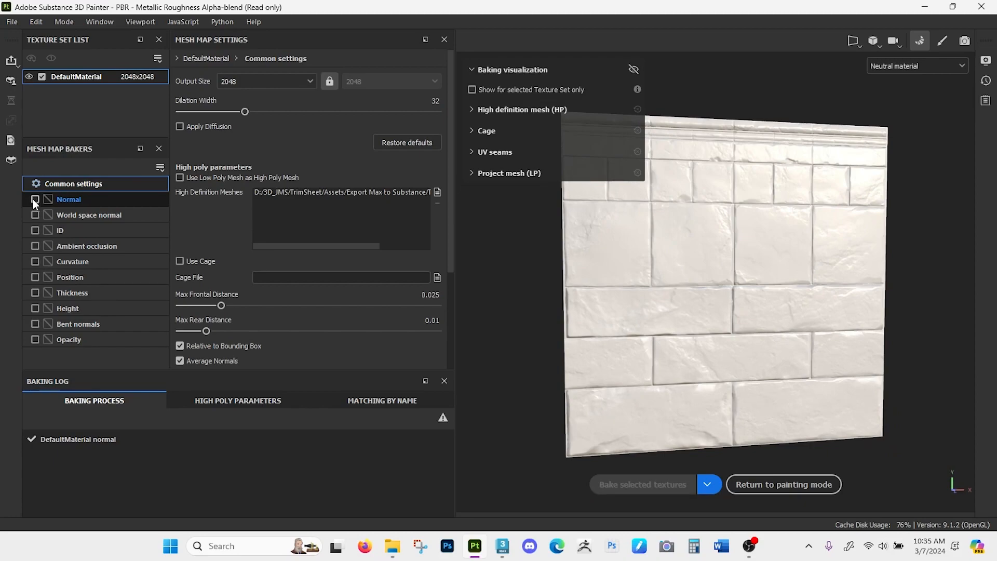
{"action": "left_click", "coordinate": [35, 215]}
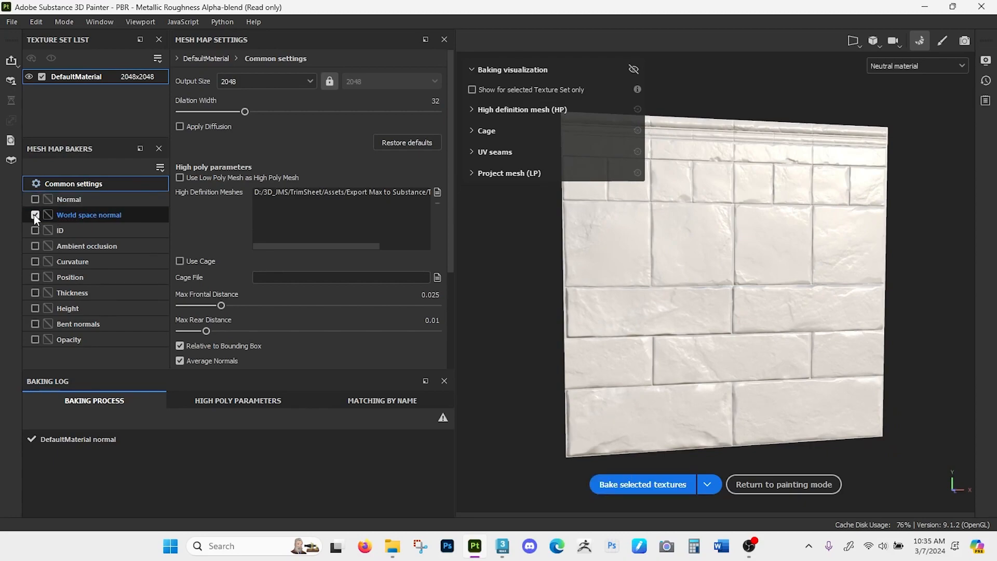
{"action": "left_click", "coordinate": [35, 246]}
{"action": "left_click", "coordinate": [34, 215]}
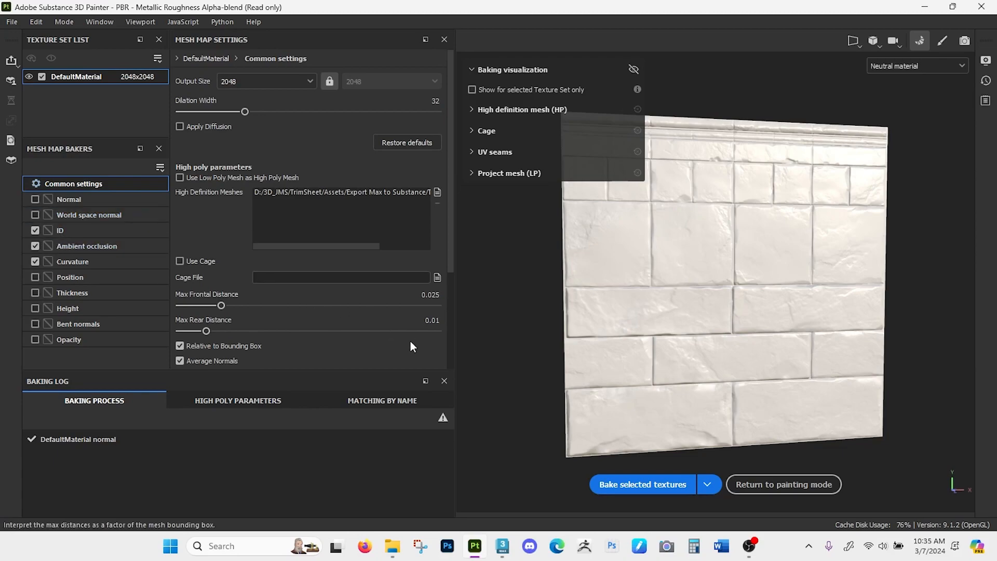
- Set the bake output size to 1024 and bake the ID, Ambient occlusion and Curvature maps
{"action": "left_click", "coordinate": [308, 82]}
{"action": "left_click", "coordinate": [268, 160]}
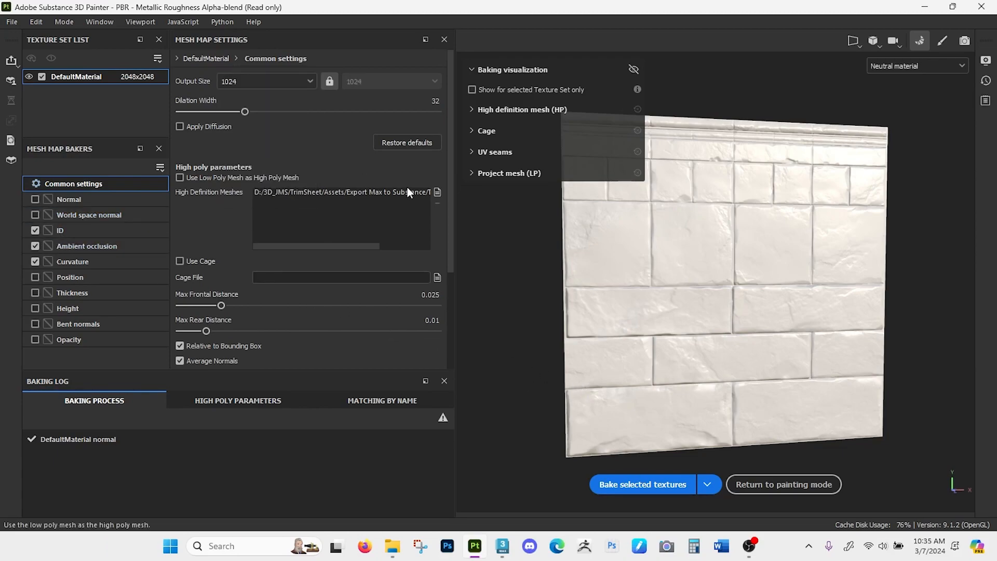
{"action": "left_click", "coordinate": [623, 481]}
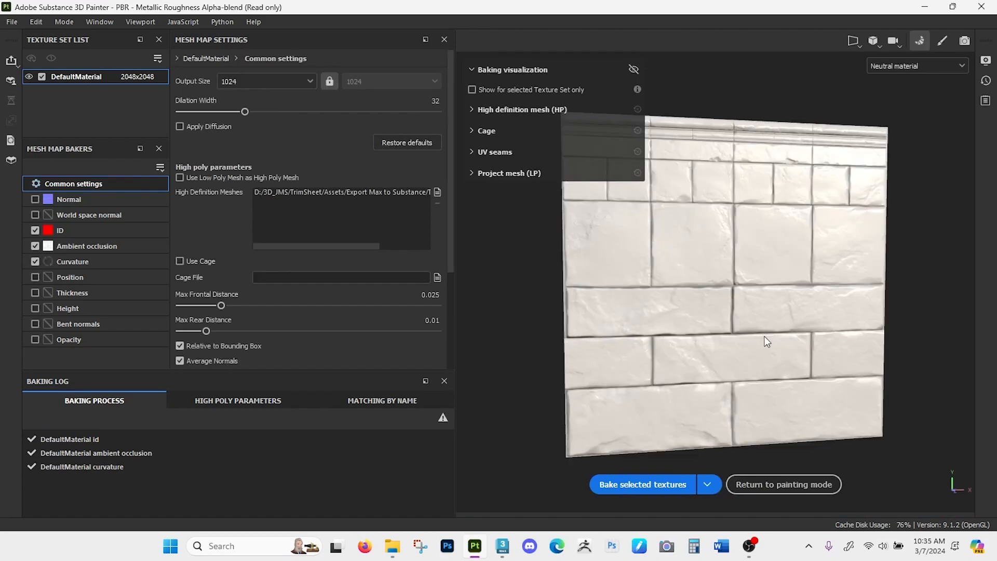
- Set the ID map's color source to Mesh ID / Polygroup and exclude Curvature and Ambient occlusion from the bake
{"action": "left_click", "coordinate": [76, 229]}
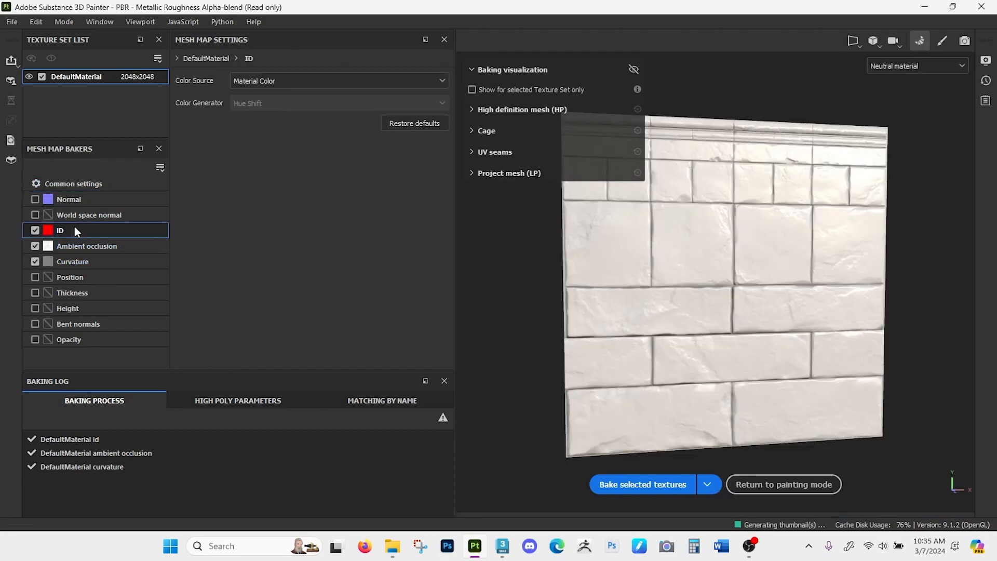
{"action": "mouse_move", "coordinate": [48, 230]}
{"action": "left_click", "coordinate": [276, 81]}
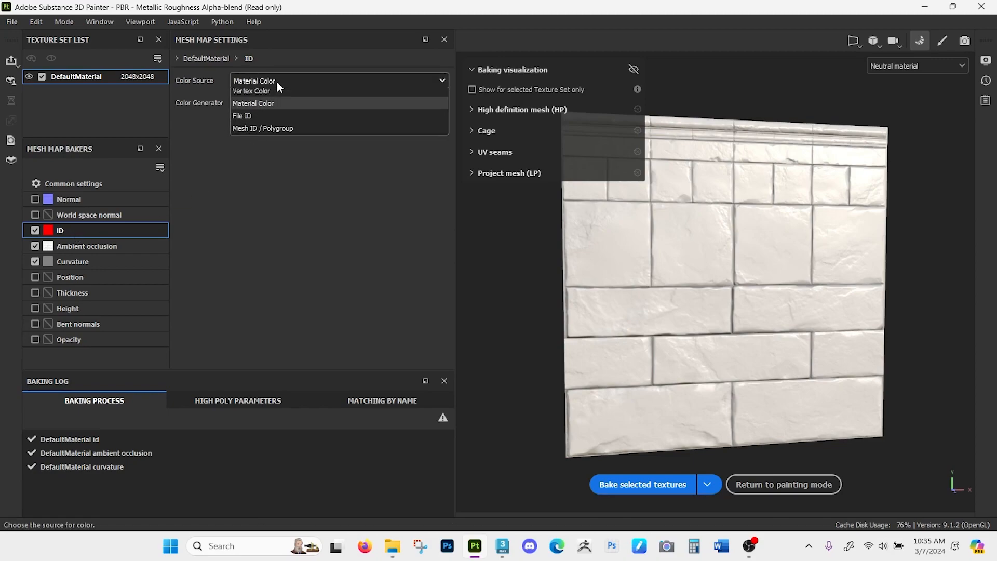
{"action": "left_click", "coordinate": [257, 135]}
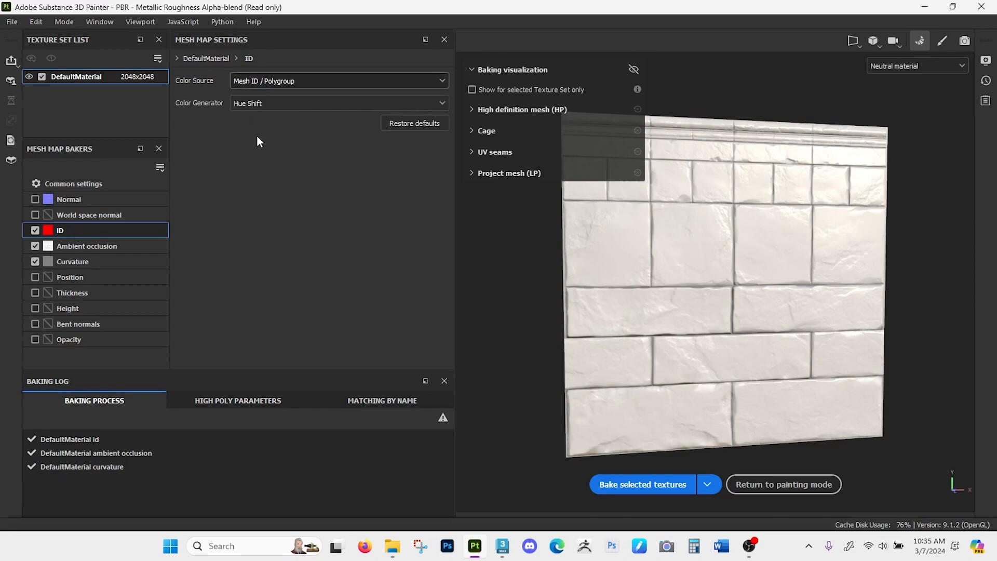
{"action": "left_click", "coordinate": [35, 261]}
{"action": "left_click", "coordinate": [35, 245]}
- Set the bake output size to 2048, rebake the ID map and preview it
{"action": "left_click", "coordinate": [102, 185]}
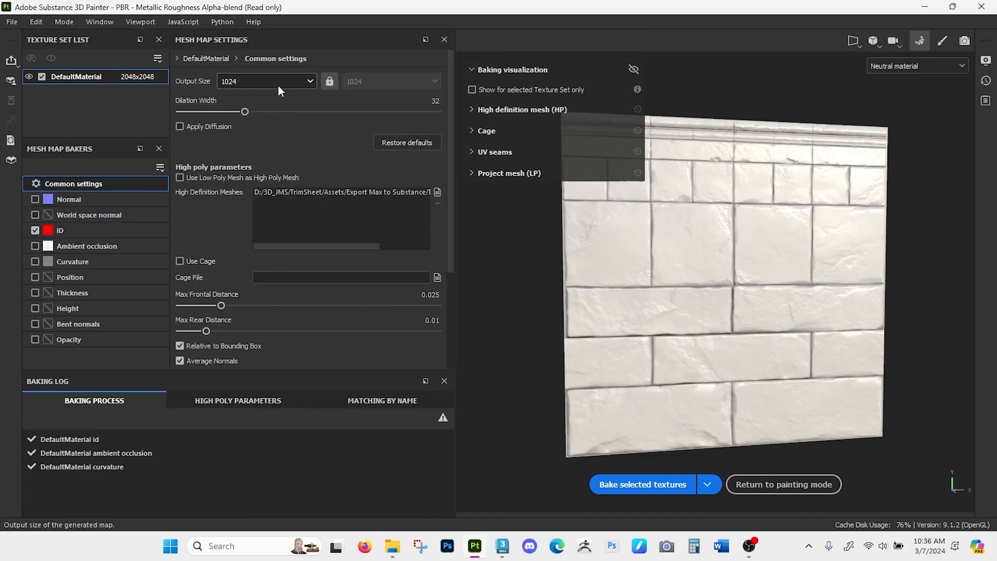
{"action": "left_click", "coordinate": [232, 79]}
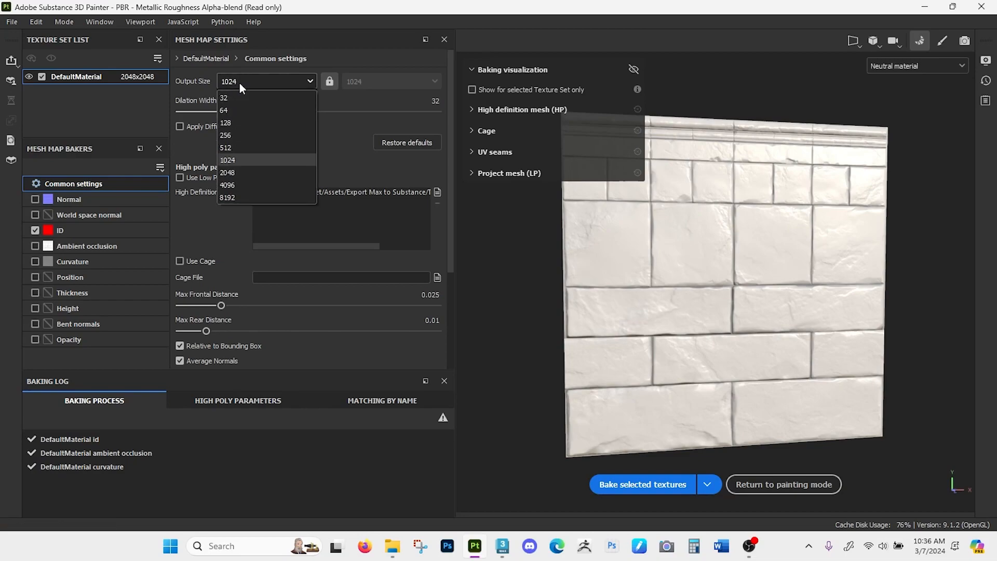
{"action": "left_click", "coordinate": [238, 174]}
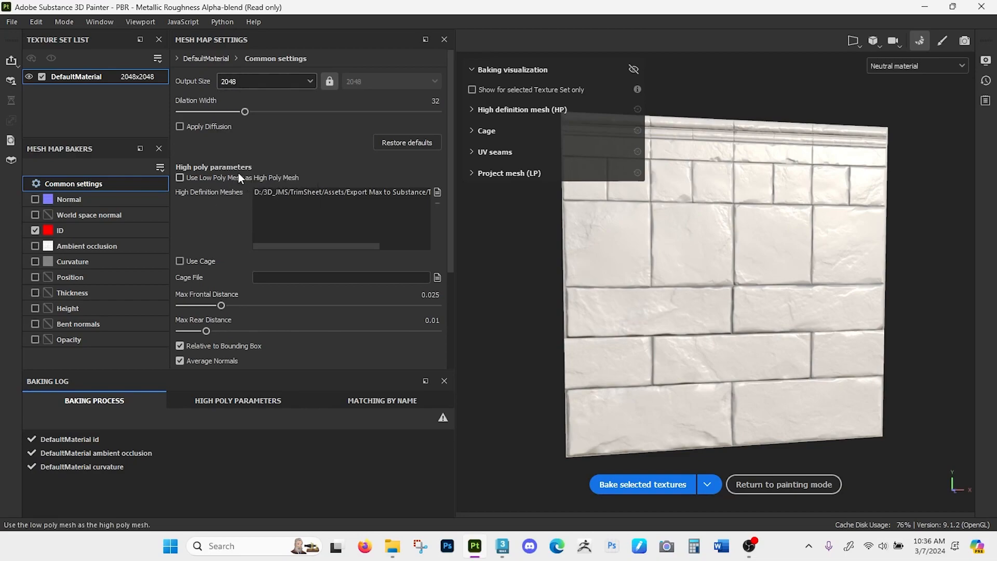
{"action": "left_click", "coordinate": [610, 479]}
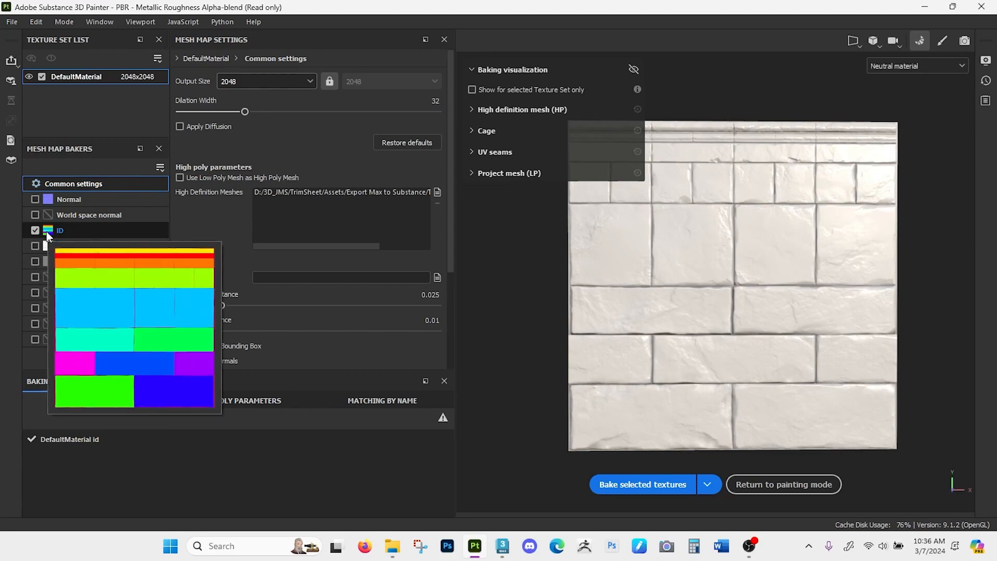
{"action": "mouse_move", "coordinate": [112, 259]}
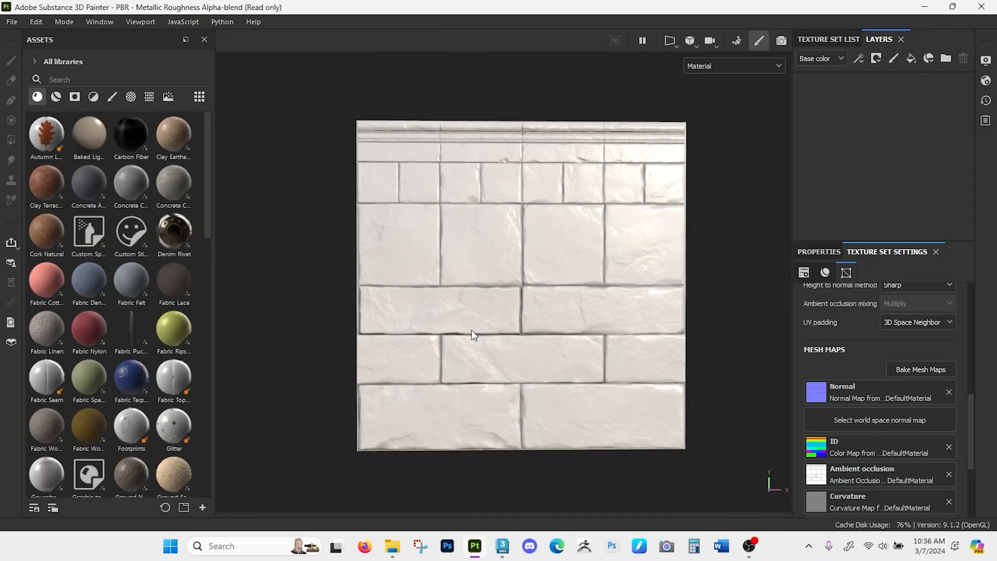
- Return to painting mode and add a fill layer to the empty layer stack
{"action": "mouse_move", "coordinate": [473, 334]}
{"action": "left_mouse_down", "text": "alt"}
{"action": "mouse_move", "coordinate": [503, 346]}
{"action": "mouse_move", "coordinate": [468, 326]}
{"action": "mouse_move", "coordinate": [507, 263]}
{"action": "mouse_move", "coordinate": [512, 363]}
{"action": "mouse_move", "coordinate": [521, 325]}
{"action": "mouse_move", "coordinate": [490, 318]}
{"action": "mouse_move", "coordinate": [527, 296]}
{"action": "mouse_move", "coordinate": [510, 327]}
{"action": "mouse_move", "coordinate": [500, 322]}
{"action": "mouse_move", "coordinate": [512, 307]}
{"action": "mouse_move", "coordinate": [529, 327]}
{"action": "mouse_move", "coordinate": [505, 320]}
{"action": "mouse_move", "coordinate": [582, 262]}
{"action": "left_mouse_up", "text": "alt"}
{"action": "left_click_drag", "start_coordinate": [634, 241], "coordinate": [552, 261], "text": "alt"}
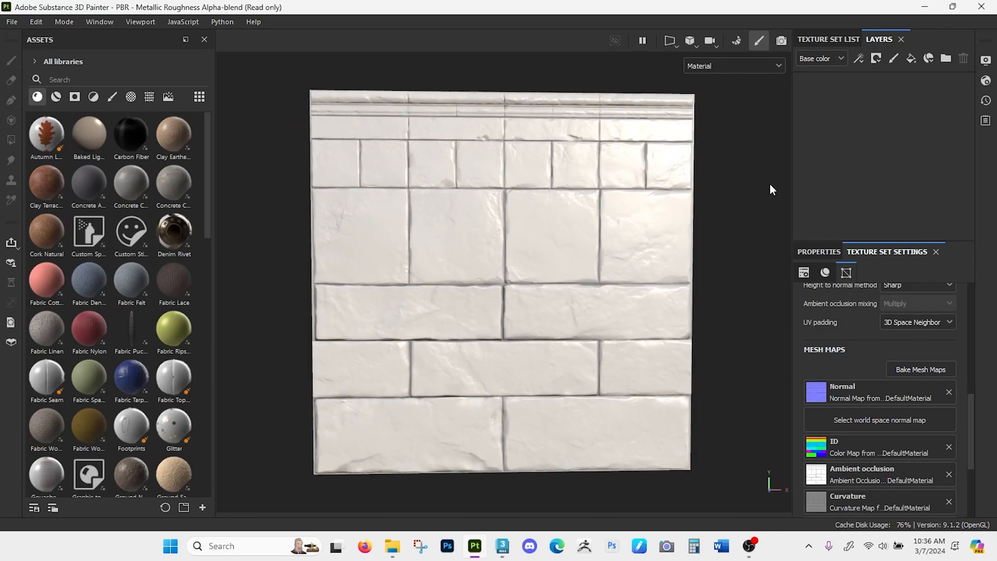
{"action": "left_click", "coordinate": [910, 58]}
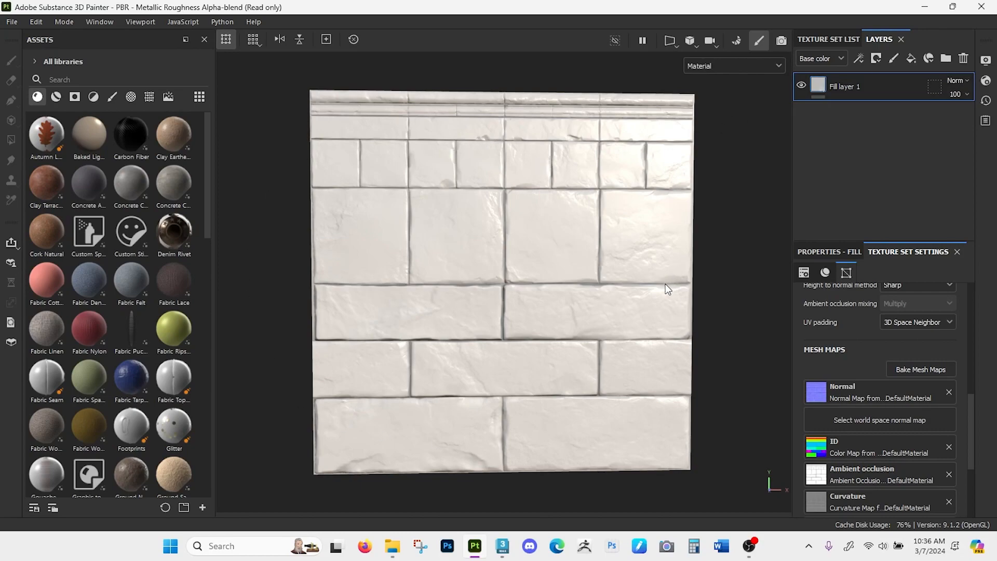
- Limit the fill layer to color, roughness and metallic by disabling its height, normal, opacity and emissive channels
{"action": "left_click", "coordinate": [824, 251]}
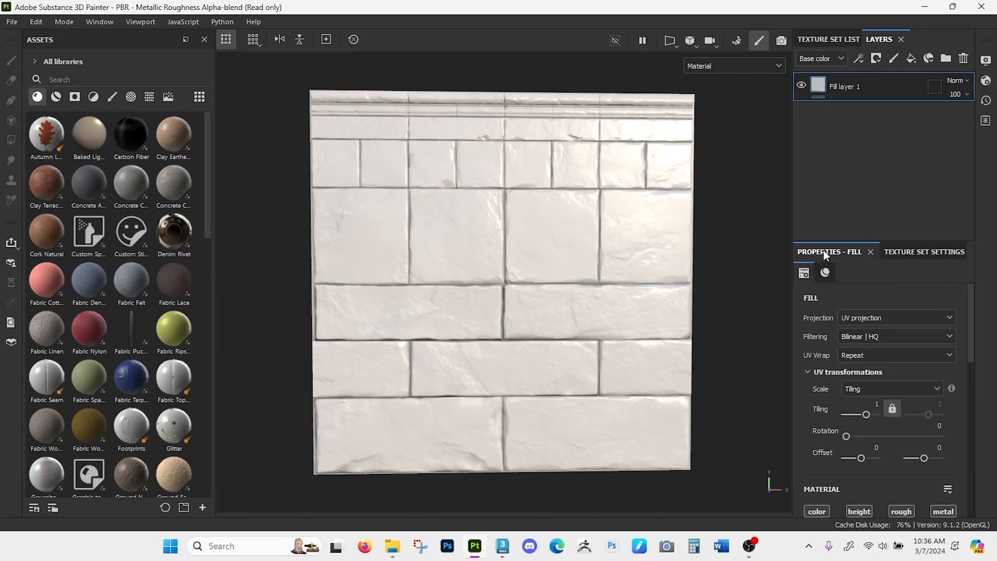
{"action": "scroll", "coordinate": [807, 330], "scroll_direction": "down", "scroll_amount": 6}
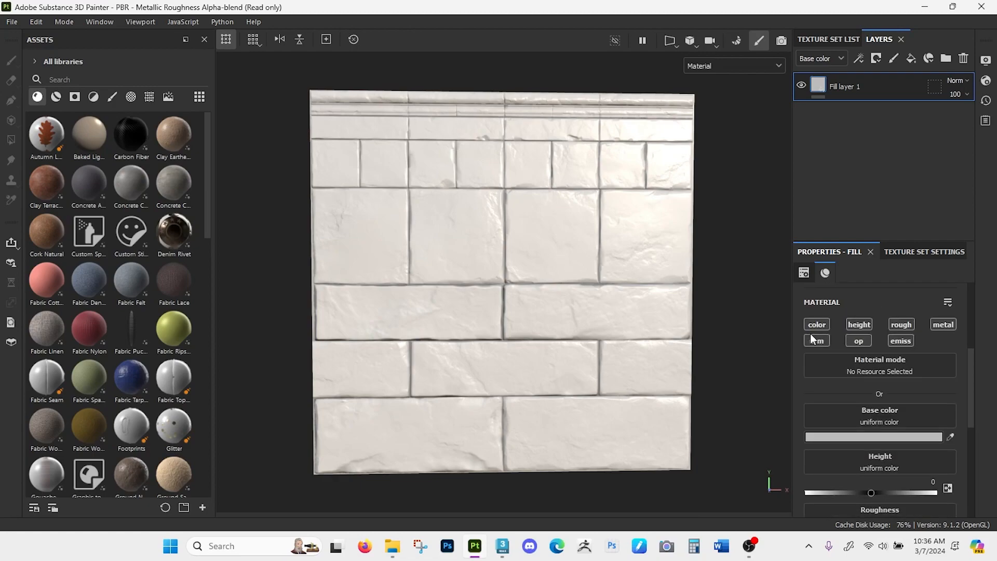
{"action": "scroll", "coordinate": [810, 333], "scroll_direction": "up", "scroll_amount": 2}
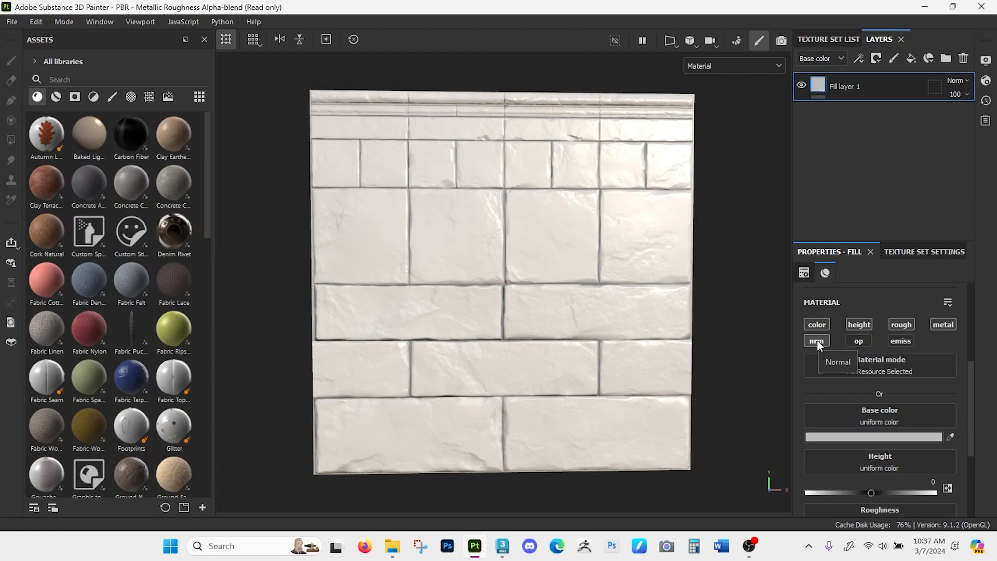
{"action": "left_click", "coordinate": [855, 325]}
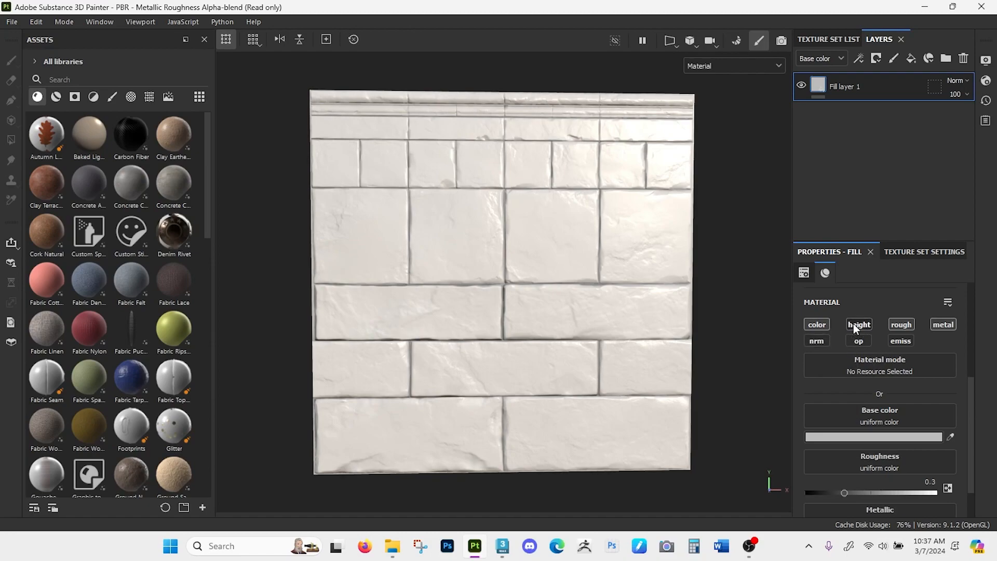
{"action": "scroll", "coordinate": [838, 337], "scroll_direction": "down", "scroll_amount": 1}
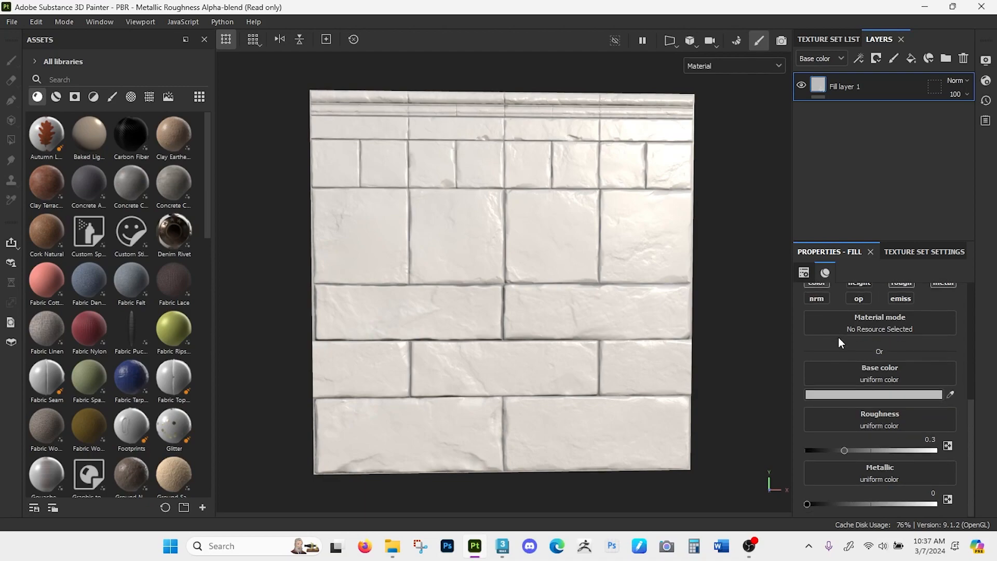
- Set the fill layer's base color to a warm brownish grey, 746F65
{"action": "left_click", "coordinate": [861, 394]}
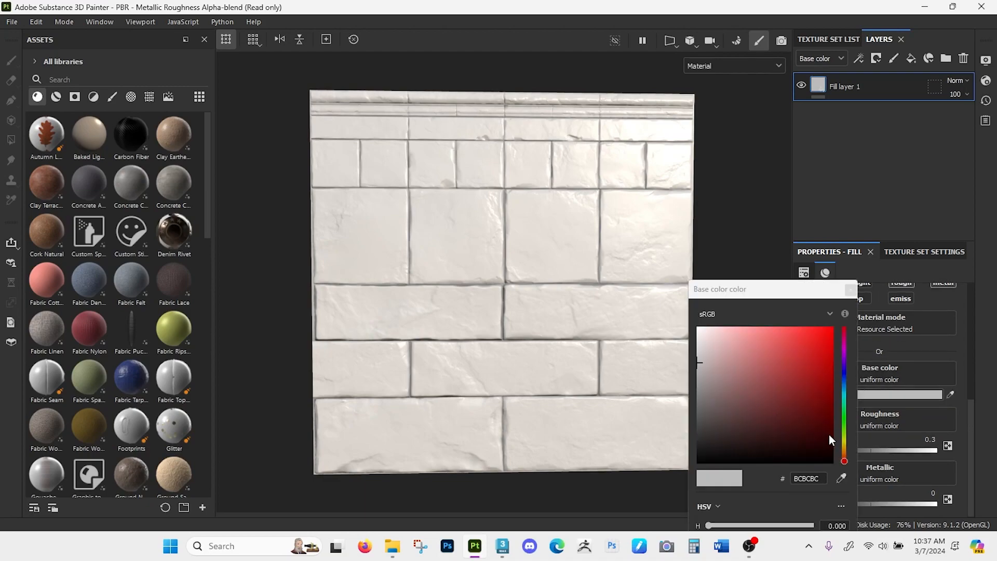
{"action": "left_click", "coordinate": [844, 448]}
{"action": "left_click", "coordinate": [734, 393]}
{"action": "left_click_drag", "start_coordinate": [734, 383], "coordinate": [715, 400]}
{"action": "left_click_drag", "start_coordinate": [758, 291], "coordinate": [763, 100]}
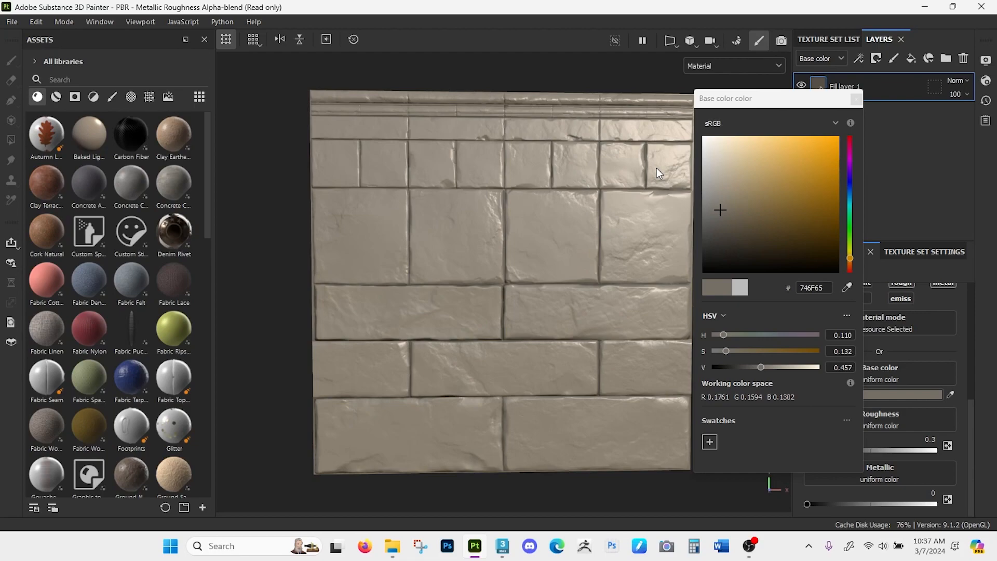
{"action": "left_click", "coordinate": [855, 99]}
{"action": "left_click_drag", "start_coordinate": [666, 296], "coordinate": [607, 310], "text": "alt"}
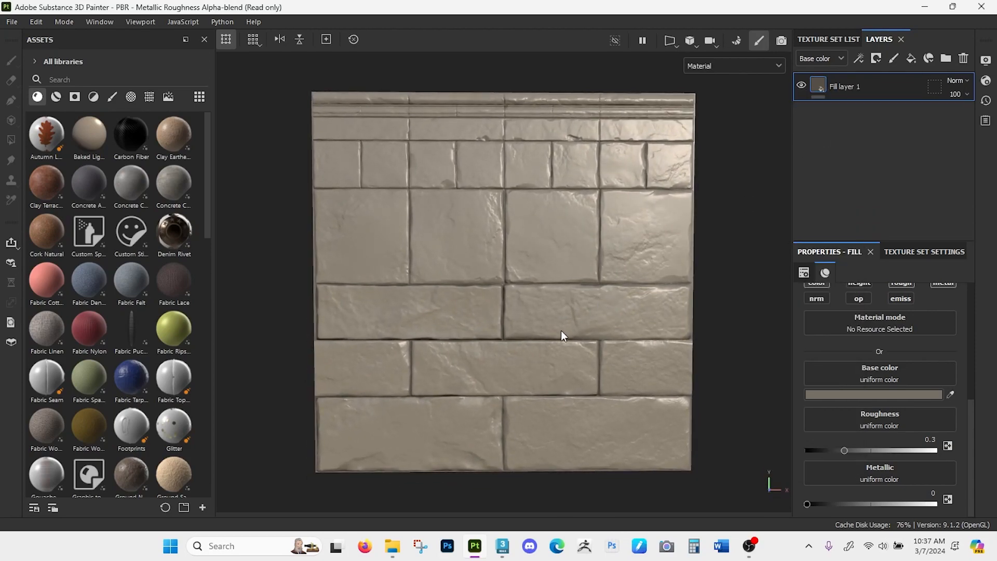
- Switch to File Explorer and open the 3D folder inside D:\Museum
{"action": "left_click", "coordinate": [393, 546]}
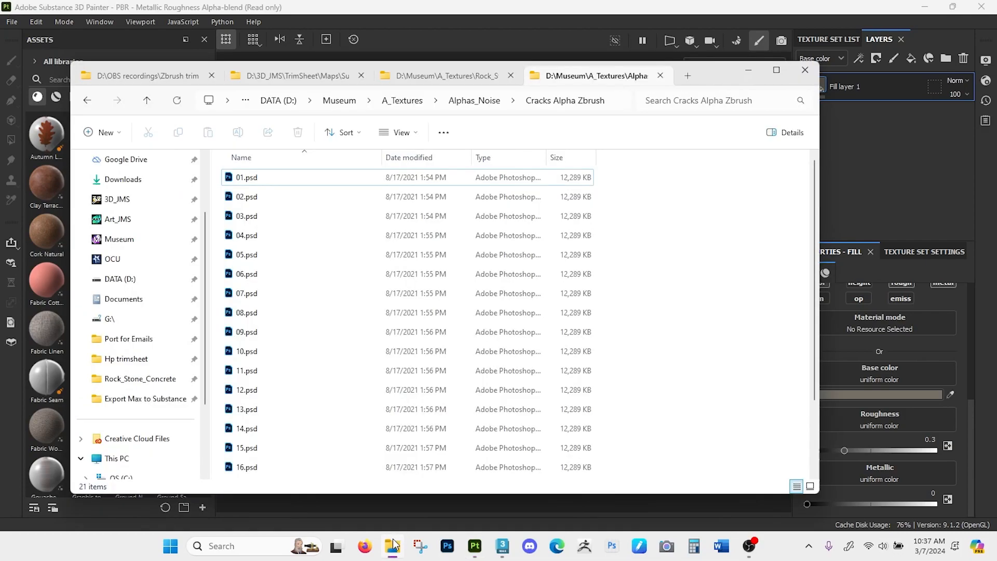
{"action": "left_click", "coordinate": [289, 77]}
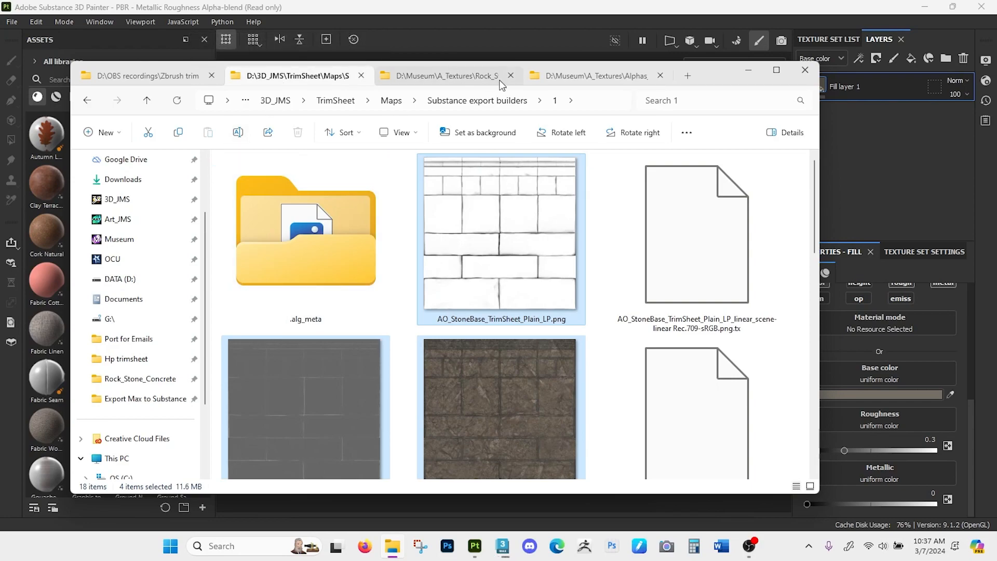
{"action": "left_click", "coordinate": [576, 83]}
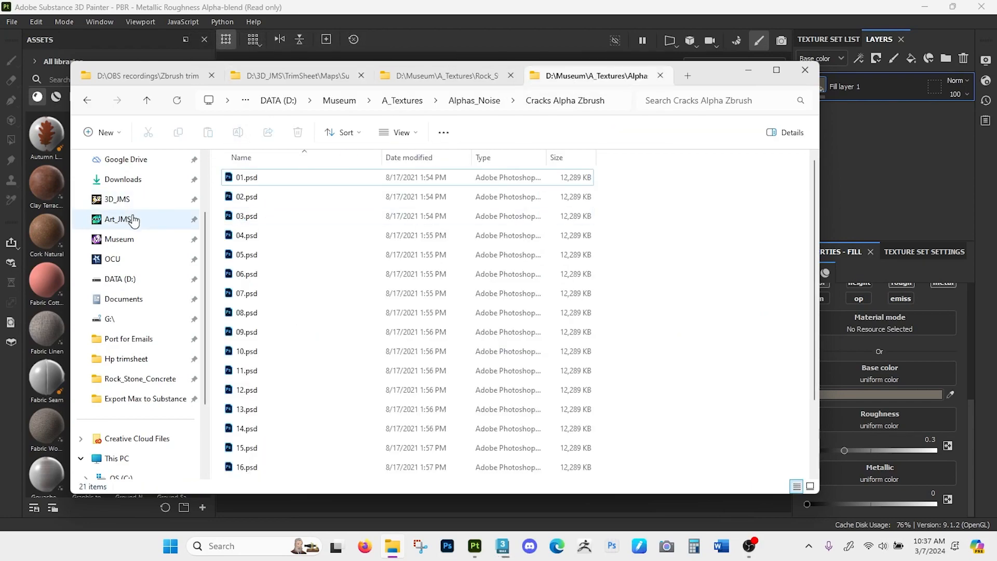
{"action": "left_click", "coordinate": [128, 242]}
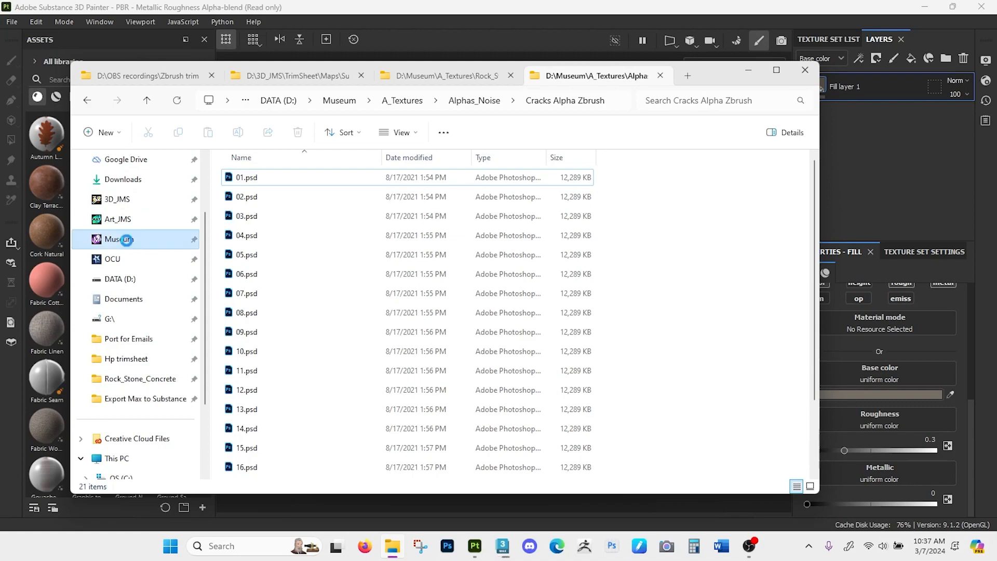
{"action": "left_click", "coordinate": [248, 201]}
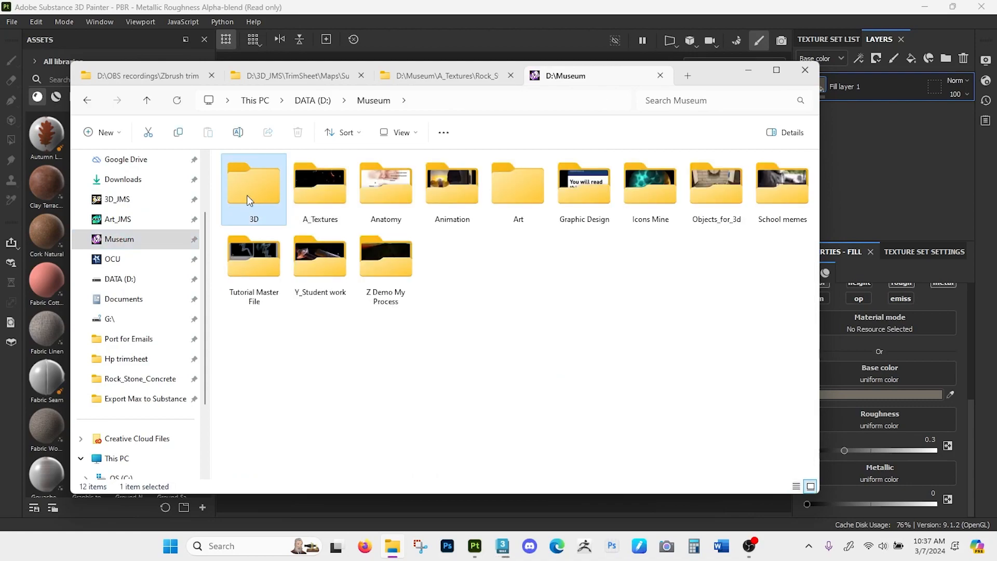
{"action": "double_click", "coordinate": [248, 201]}
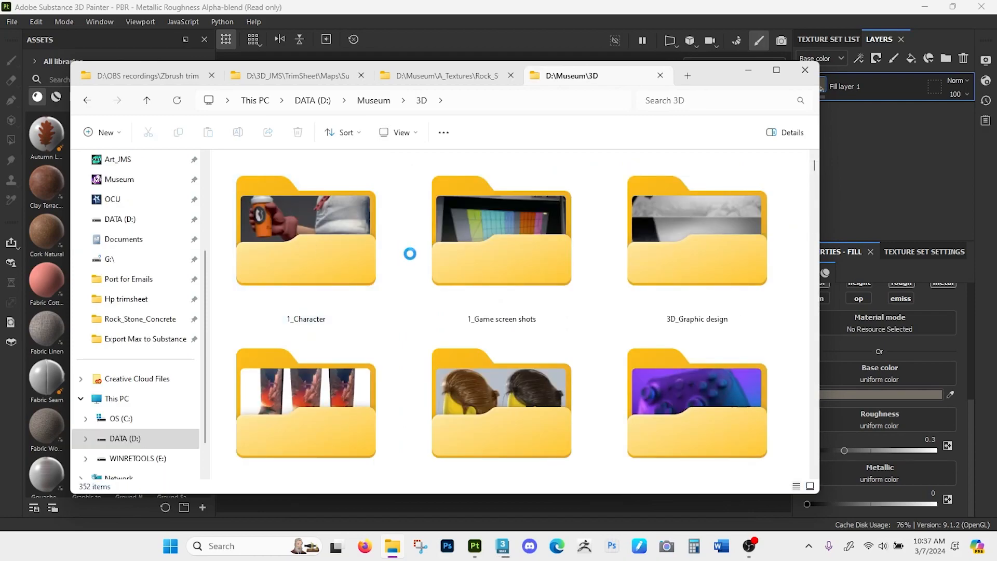
- Open the DayDream Enviornment folder inside Modular_Level_Design, Fantasy
{"action": "scroll", "coordinate": [410, 253], "scroll_direction": "down", "scroll_amount": 7}
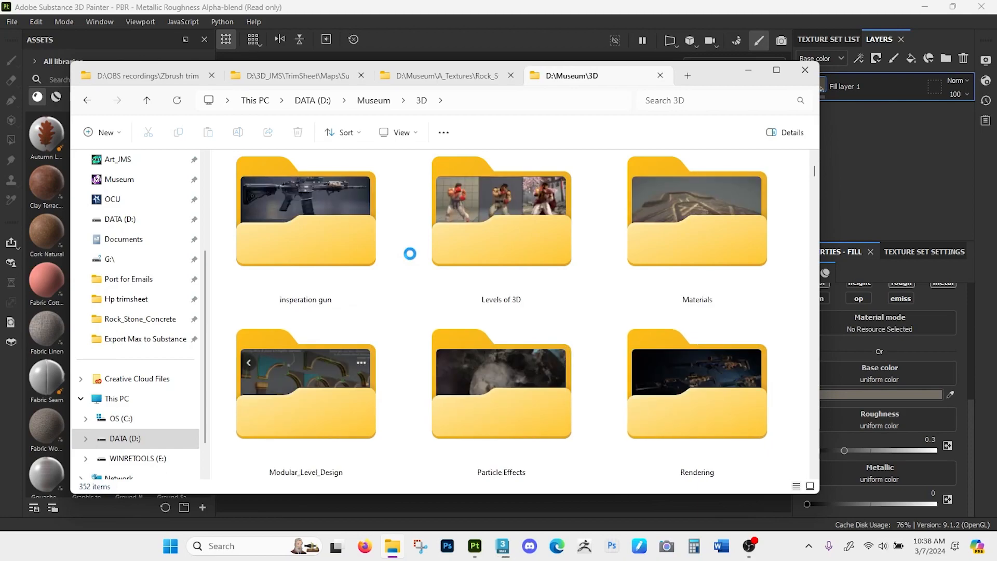
{"action": "scroll", "coordinate": [409, 254], "scroll_direction": "down", "scroll_amount": 3}
{"action": "left_click", "coordinate": [278, 248]}
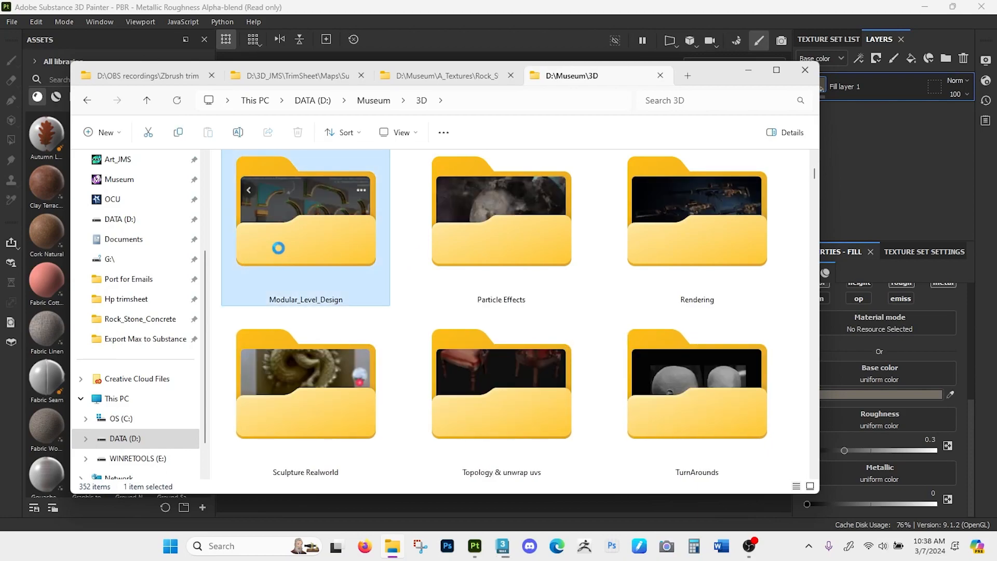
{"action": "double_click", "coordinate": [278, 248]}
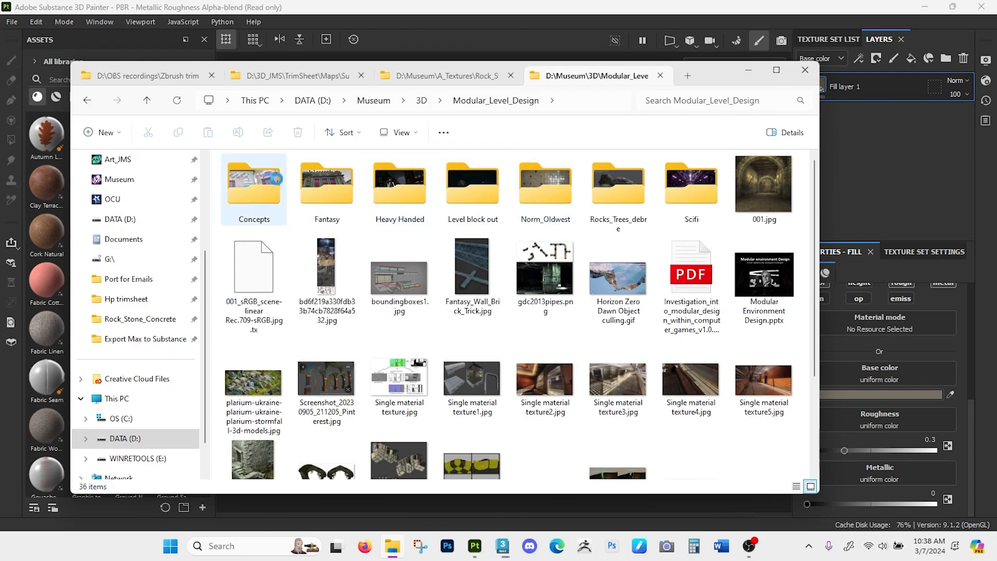
{"action": "left_click", "coordinate": [315, 177]}
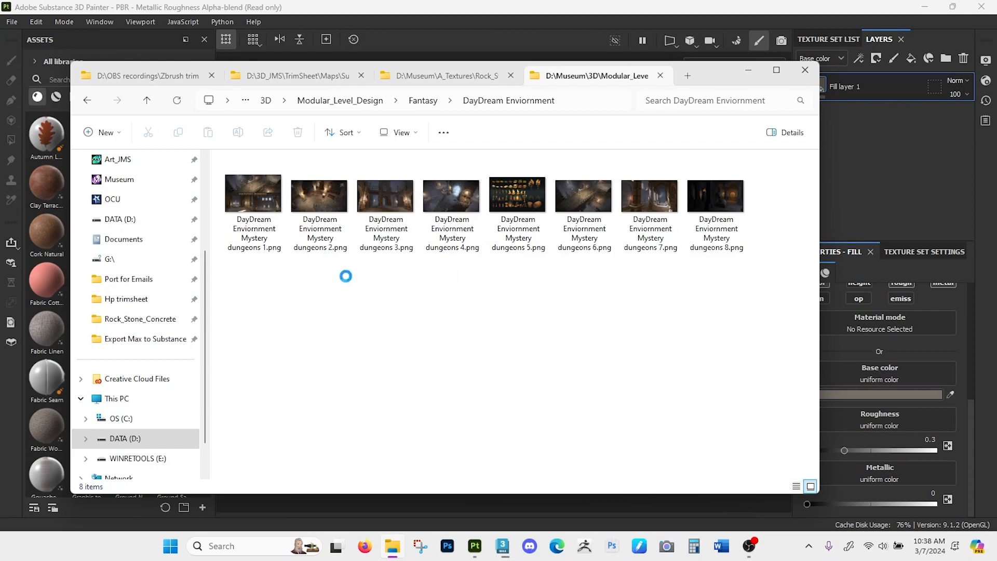
- Bring DayDream Enviornment Mystery dungeons 1.png from File Explorer into Substance 3D Painter's asset library for import
{"action": "left_click", "coordinate": [265, 193]}
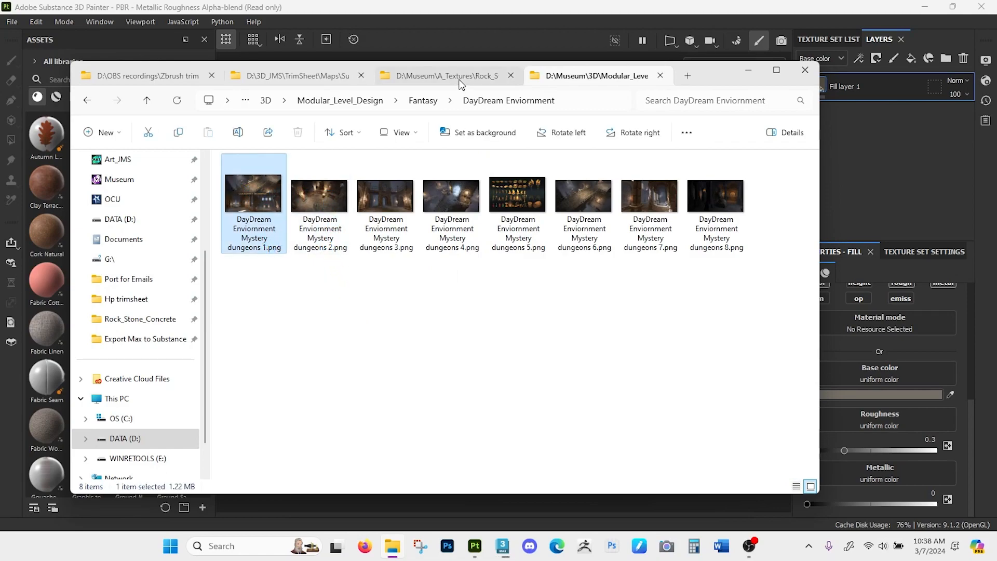
{"action": "left_click_drag", "start_coordinate": [719, 84], "coordinate": [842, 95]}
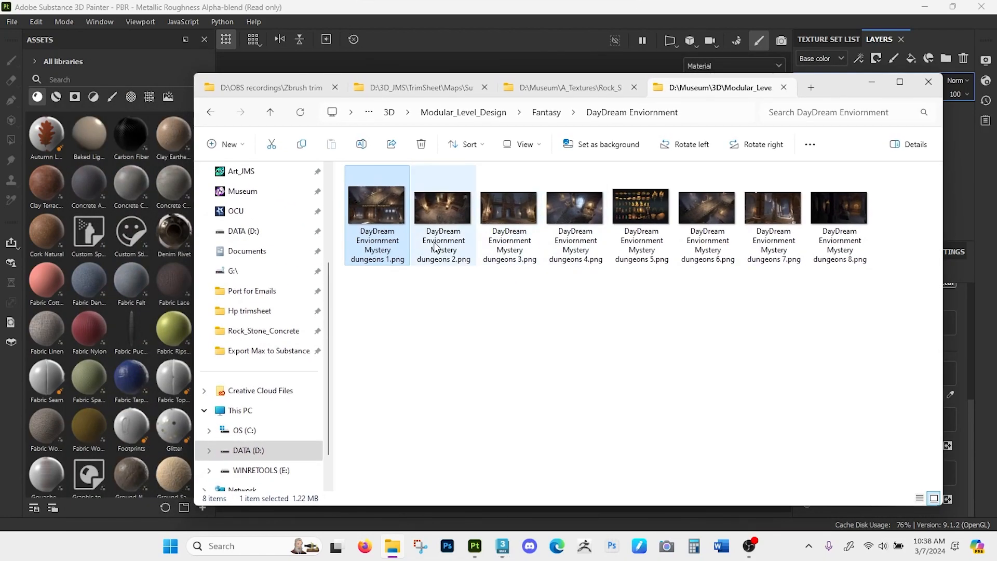
{"action": "left_click_drag", "start_coordinate": [369, 207], "coordinate": [88, 126]}
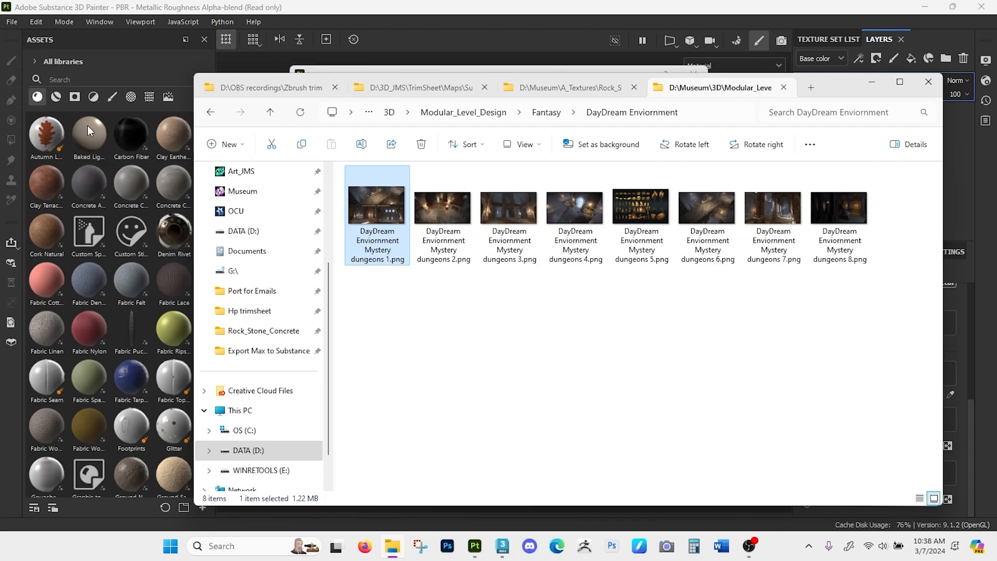
- Import the dungeon image with its usage set to texture, into the current session
{"action": "left_click", "coordinate": [439, 146]}
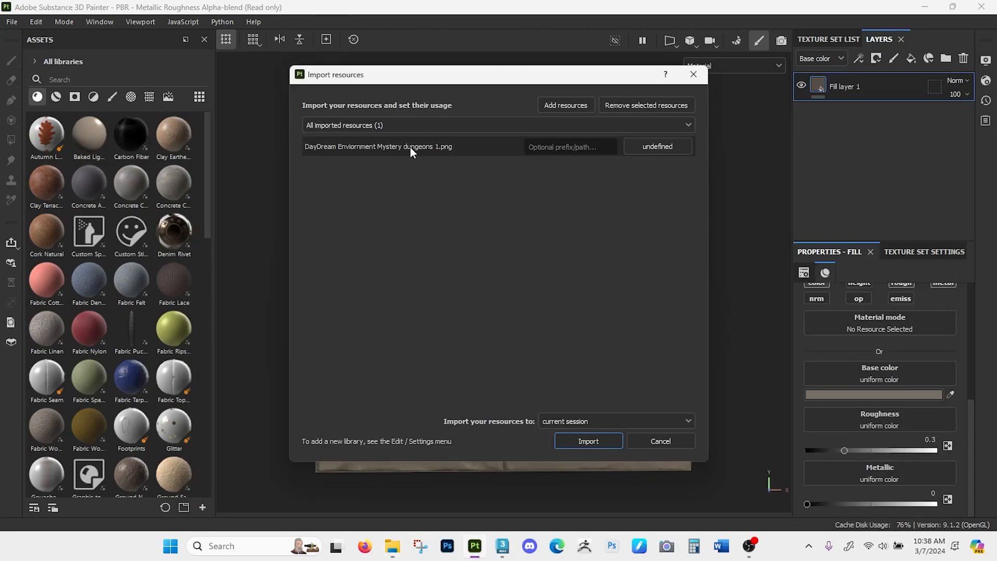
{"action": "left_click", "coordinate": [667, 154]}
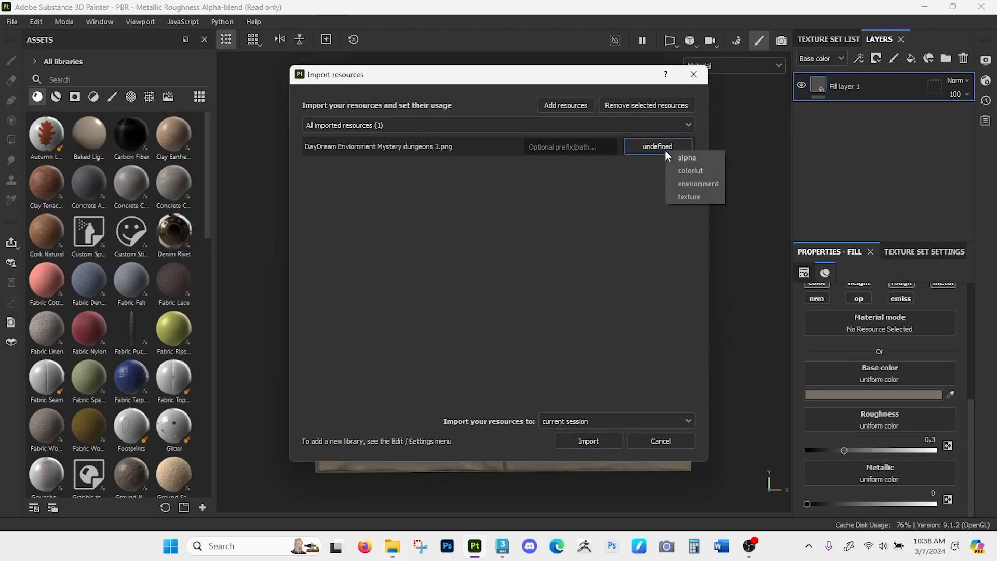
{"action": "left_click", "coordinate": [692, 197]}
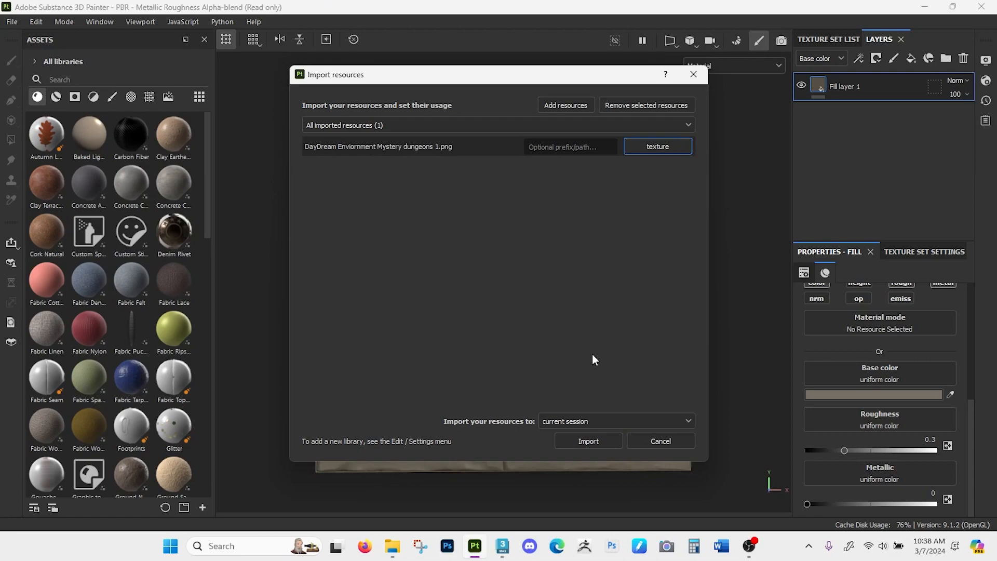
{"action": "left_click", "coordinate": [572, 423]}
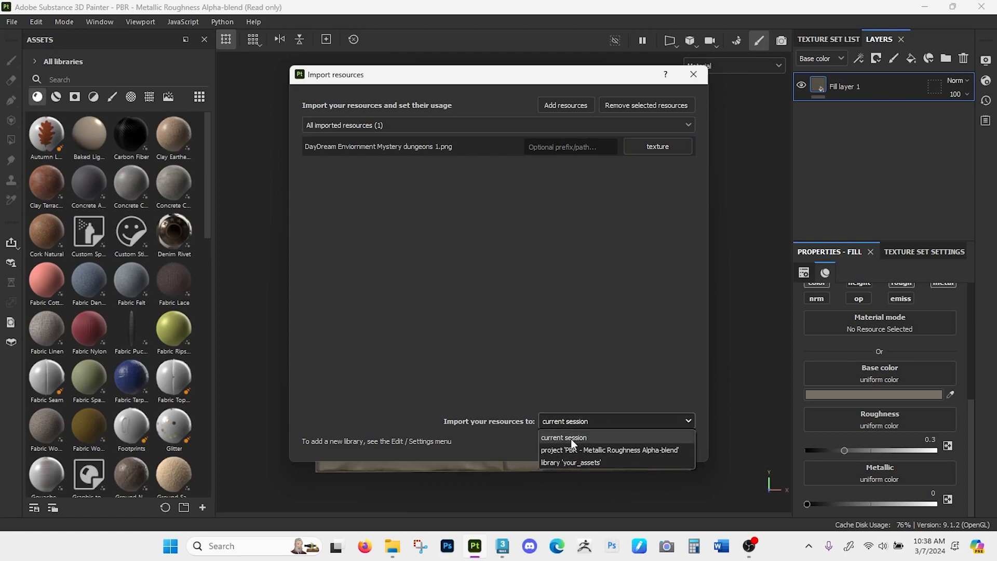
{"action": "left_click", "coordinate": [575, 400]}
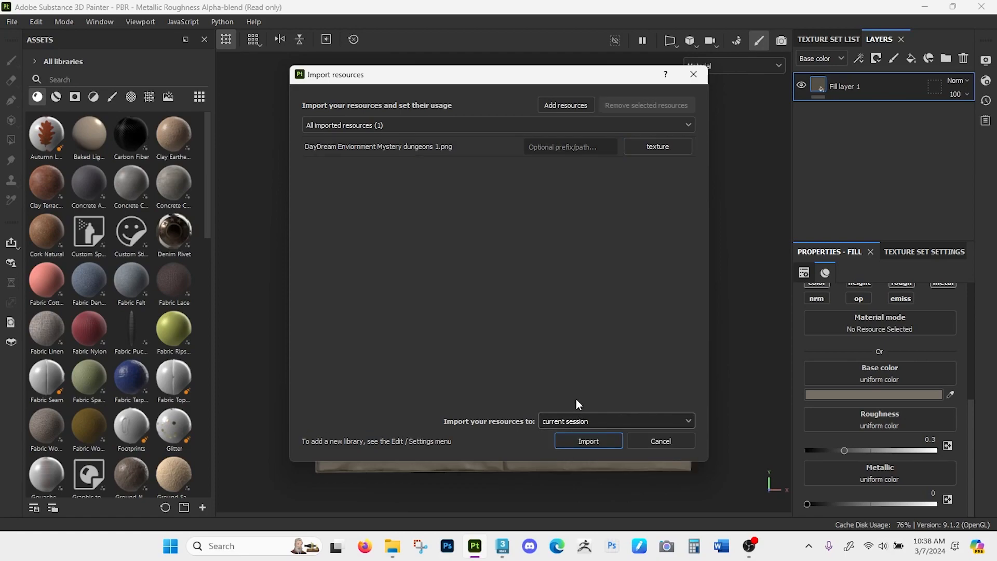
{"action": "left_click", "coordinate": [594, 440]}
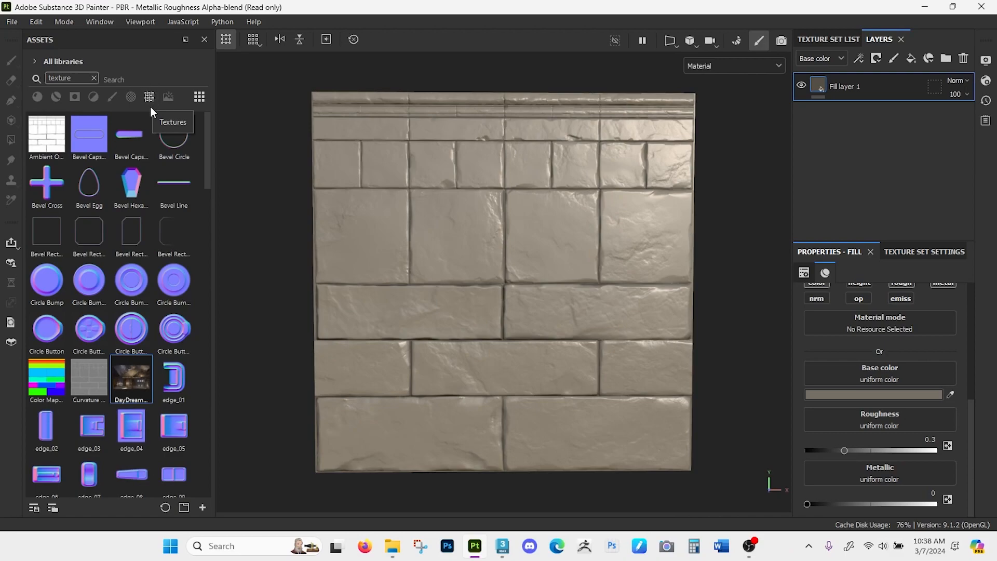
- Assign the imported DayDream dungeon texture to Fill layer 1's base color and check it up close on the bricks
{"action": "mouse_move", "coordinate": [134, 385]}
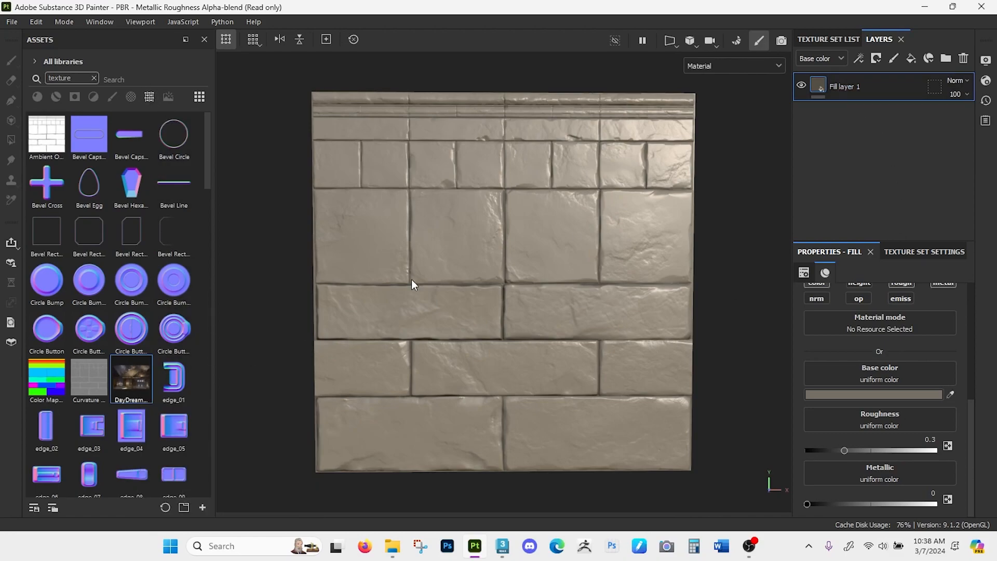
{"action": "left_click_drag", "start_coordinate": [133, 382], "coordinate": [861, 378]}
{"action": "left_click_drag", "start_coordinate": [465, 310], "coordinate": [440, 273], "text": "alt"}
{"action": "right_click_drag", "start_coordinate": [484, 250], "coordinate": [488, 462], "text": "alt"}
{"action": "right_click_drag", "start_coordinate": [499, 229], "coordinate": [496, 375], "text": "alt"}
{"action": "middle_click_drag", "start_coordinate": [521, 257], "coordinate": [536, 314], "text": "alt"}
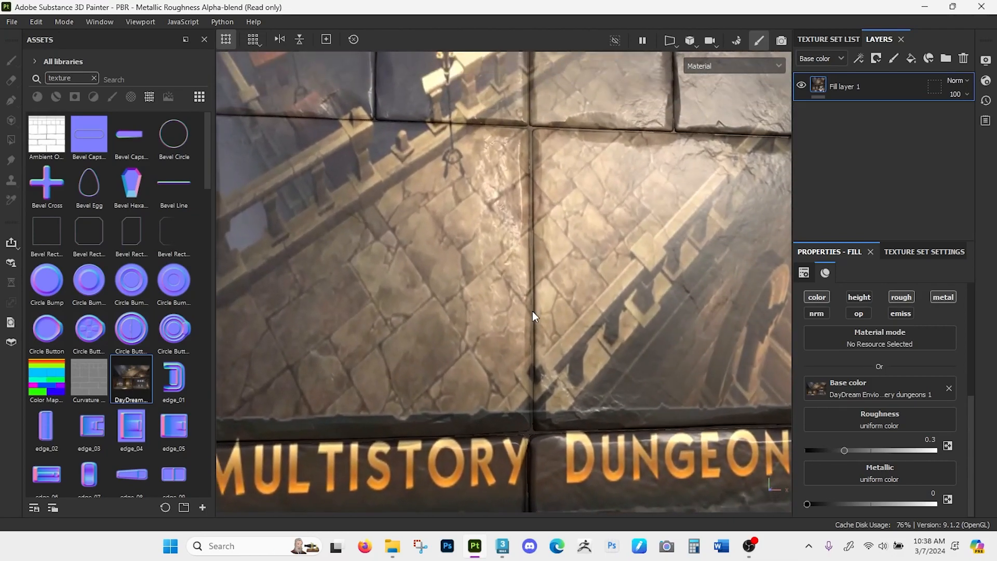
{"action": "left_click_drag", "start_coordinate": [535, 314], "coordinate": [507, 315], "text": "alt"}
{"action": "right_click_drag", "start_coordinate": [518, 275], "coordinate": [539, 267], "text": "alt"}
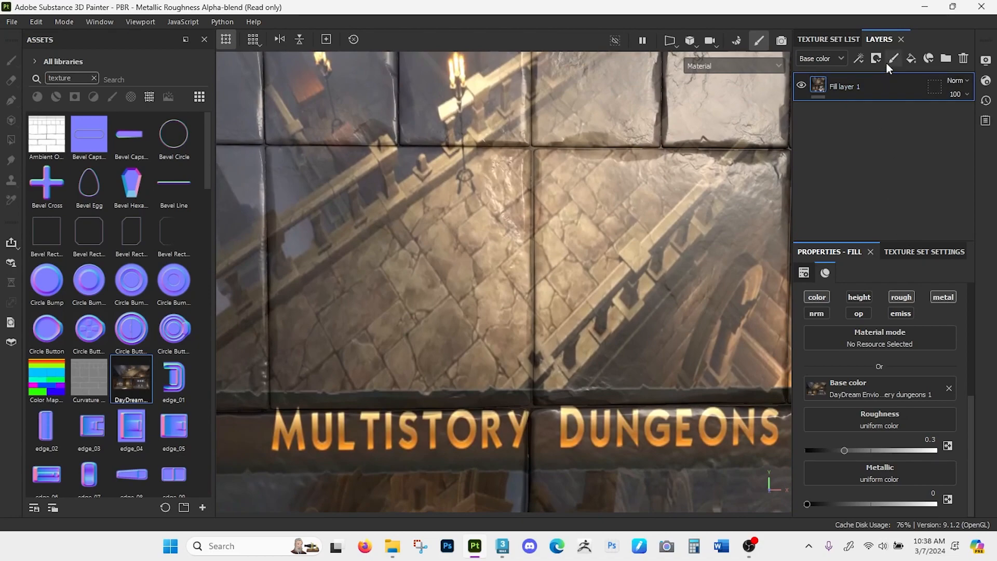
- Add a new fill layer above Fill layer 1 and hide it
{"action": "left_click", "coordinate": [913, 63]}
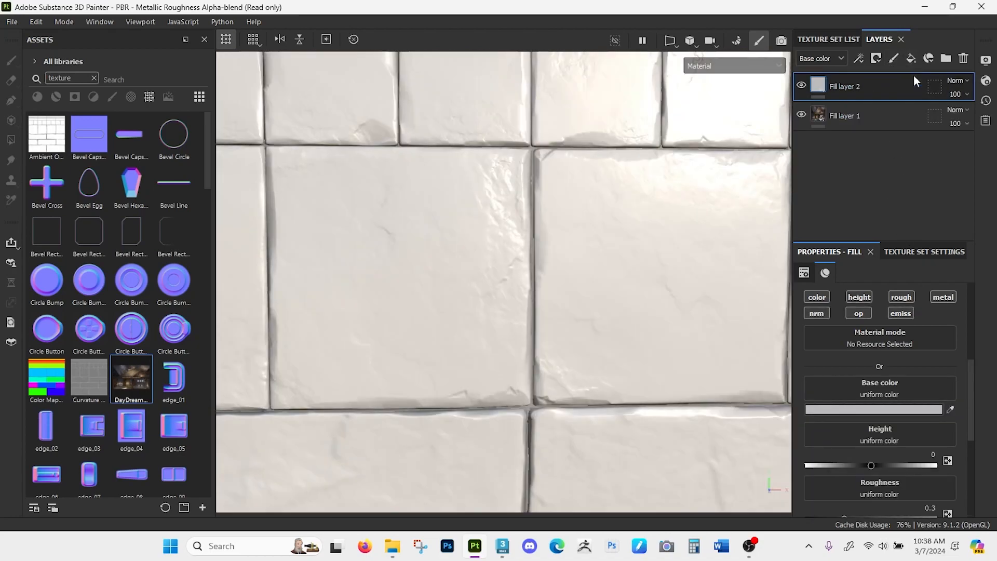
{"action": "left_click_drag", "start_coordinate": [540, 223], "coordinate": [547, 224], "text": "alt"}
{"action": "left_click", "coordinate": [800, 86]}
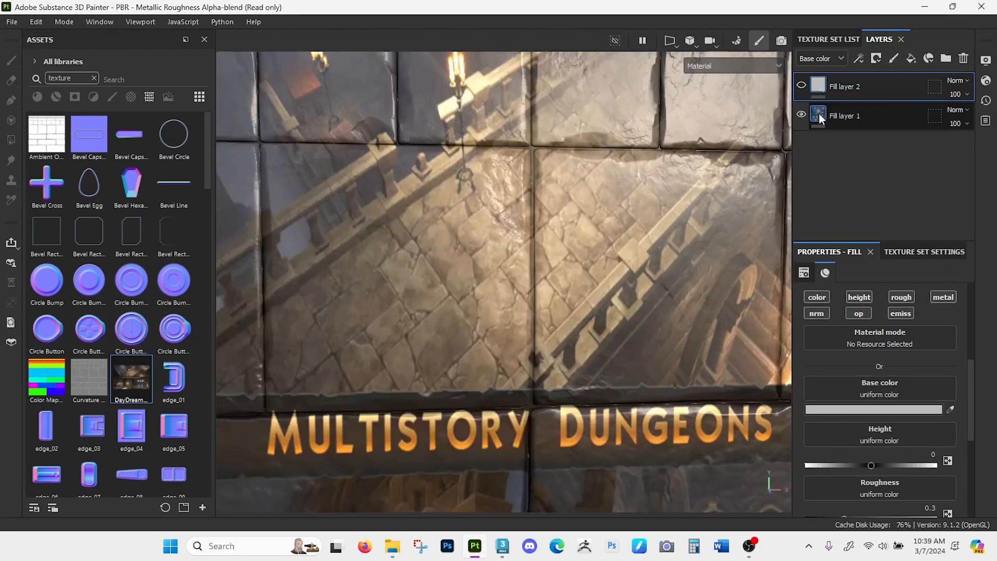
- Set the UV tiling of Fill layer 1's dungeon image to 1.19
{"action": "left_click", "coordinate": [818, 115]}
{"action": "scroll", "coordinate": [501, 249], "scroll_direction": "down", "scroll_amount": 5}
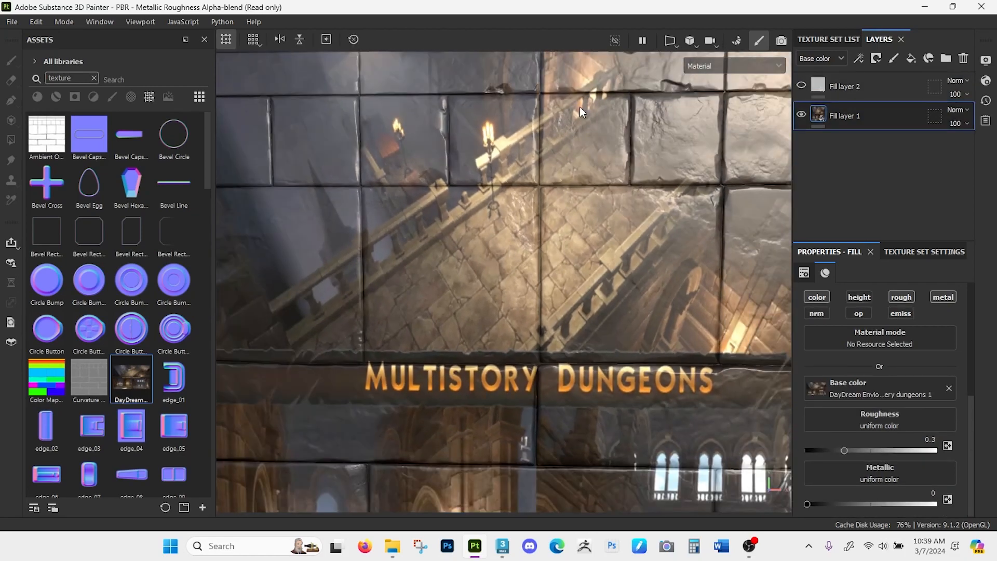
{"action": "scroll", "coordinate": [841, 405], "scroll_direction": "up", "scroll_amount": 3}
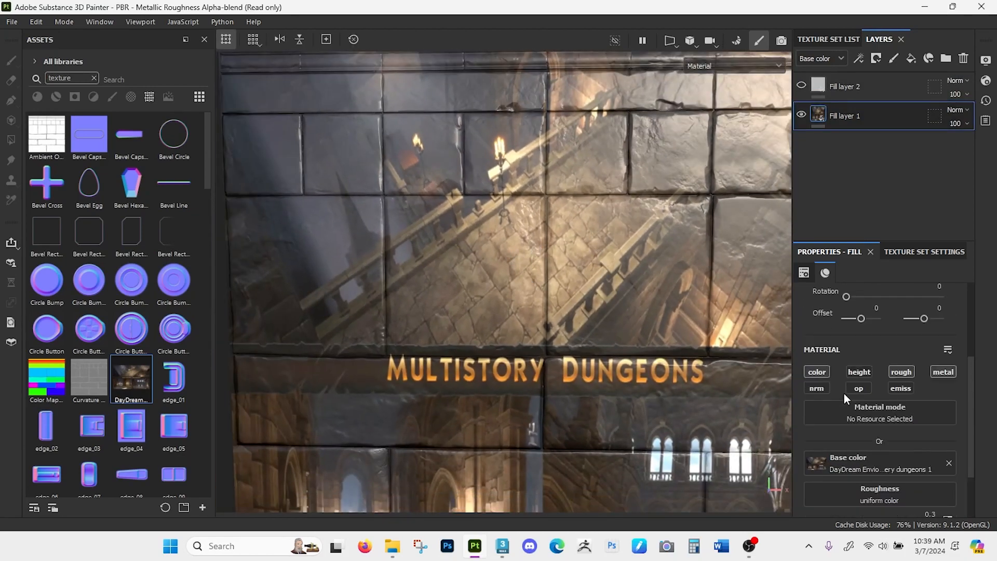
{"action": "scroll", "coordinate": [839, 383], "scroll_direction": "up", "scroll_amount": 2}
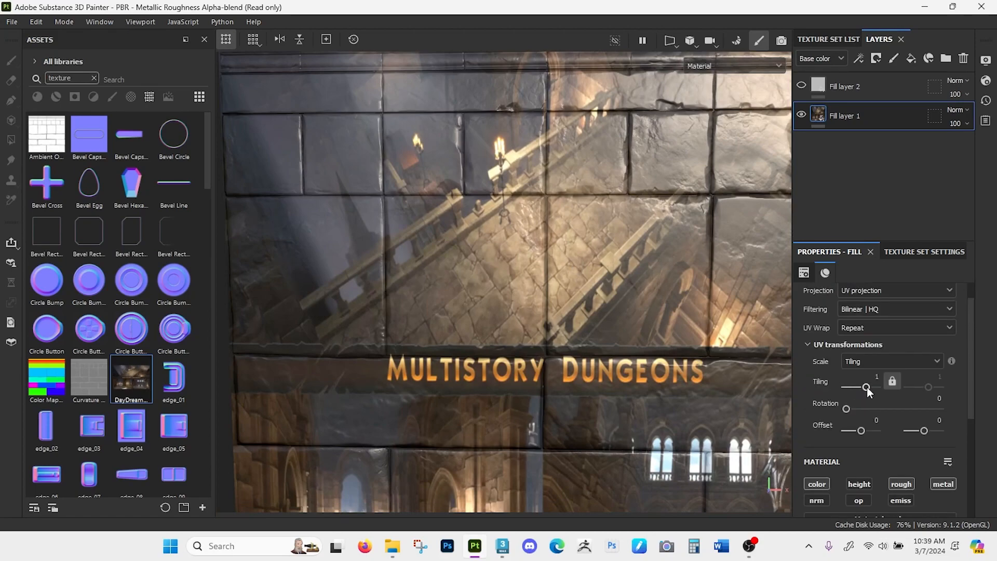
{"action": "scroll", "coordinate": [871, 402], "scroll_direction": "up", "scroll_amount": 1}
{"action": "left_click_drag", "start_coordinate": [865, 413], "coordinate": [866, 414]}
{"action": "scroll", "coordinate": [500, 374], "scroll_direction": "down", "scroll_amount": 4}
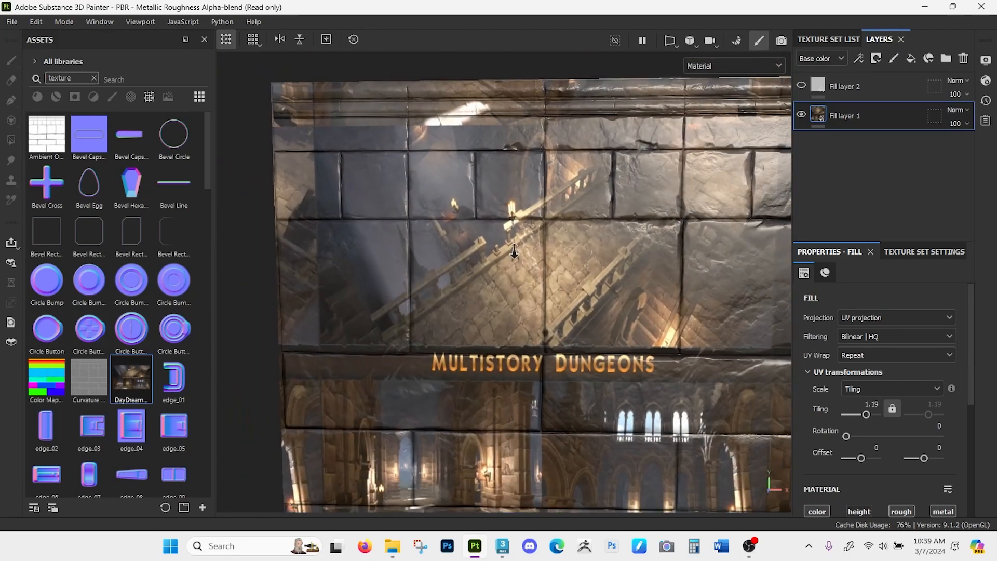
{"action": "left_click_drag", "start_coordinate": [499, 375], "coordinate": [528, 383], "text": "alt"}
{"action": "middle_click_drag", "start_coordinate": [529, 383], "coordinate": [496, 341], "text": "alt"}
- Change Fill layer 1's projection to Tri-planar projection and nudge the projection box slightly
{"action": "left_click", "coordinate": [875, 318]}
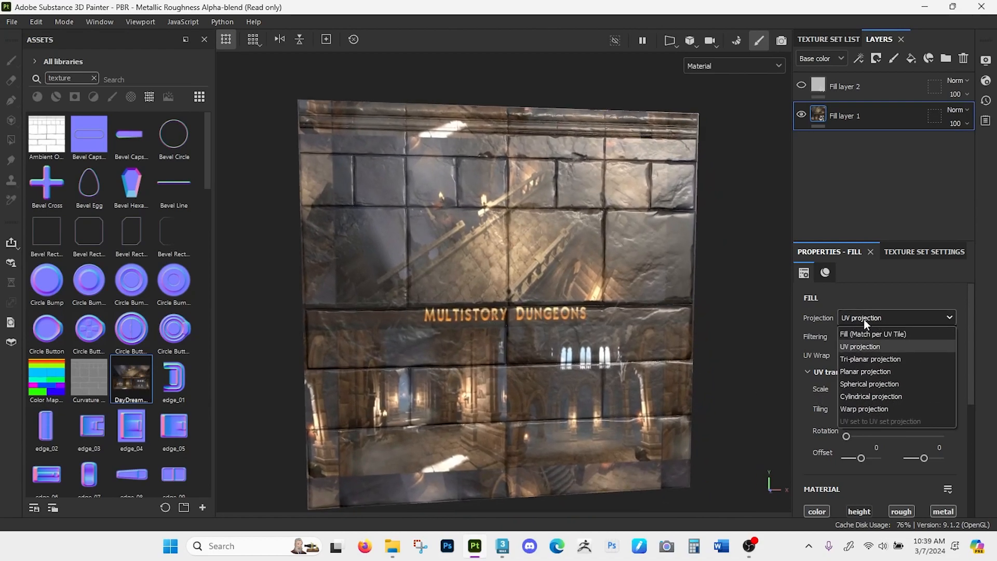
{"action": "left_click", "coordinate": [882, 359]}
{"action": "mouse_move", "coordinate": [545, 358]}
{"action": "left_mouse_down", "text": "alt"}
{"action": "mouse_move", "coordinate": [563, 353]}
{"action": "mouse_move", "coordinate": [554, 350]}
{"action": "left_mouse_up", "text": "alt"}
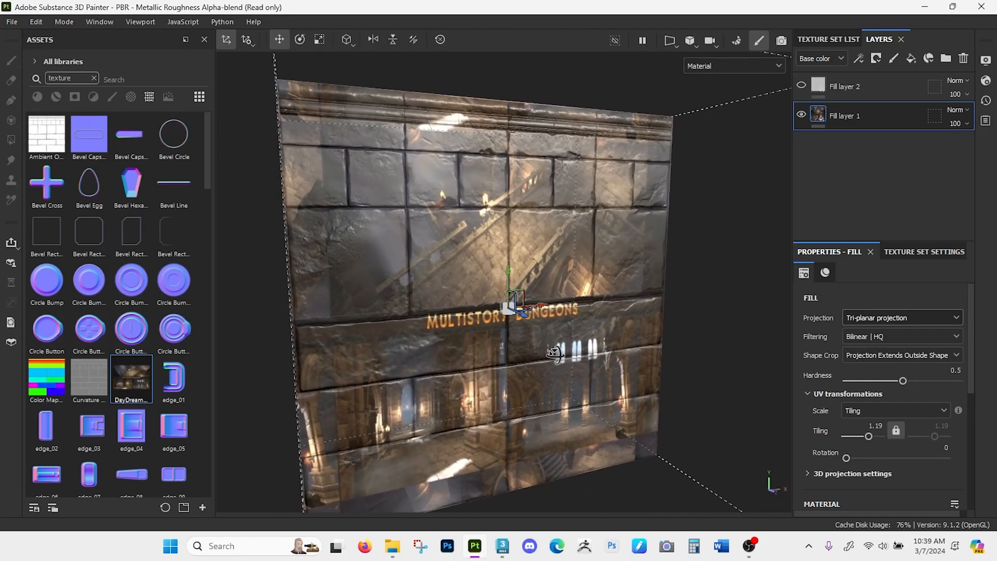
{"action": "mouse_move", "coordinate": [525, 298]}
{"action": "left_mouse_down"}
{"action": "mouse_move", "coordinate": [461, 309]}
{"action": "mouse_move", "coordinate": [524, 298]}
{"action": "left_mouse_up"}
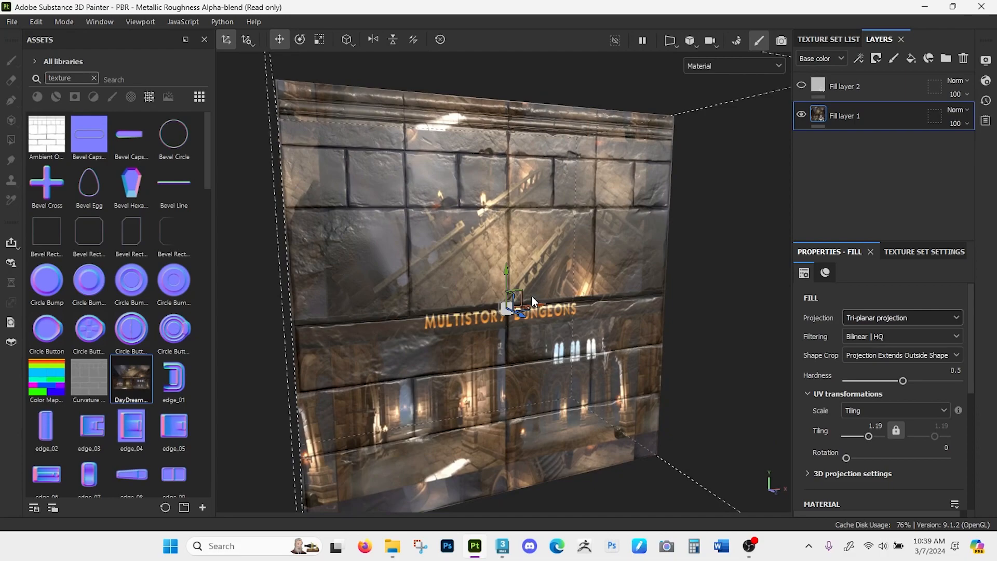
- Enlarge the tri-planar projection and move it down so the image's stone floor covers most of the brick wall
{"action": "key", "text": "e"}
{"action": "key", "text": "r"}
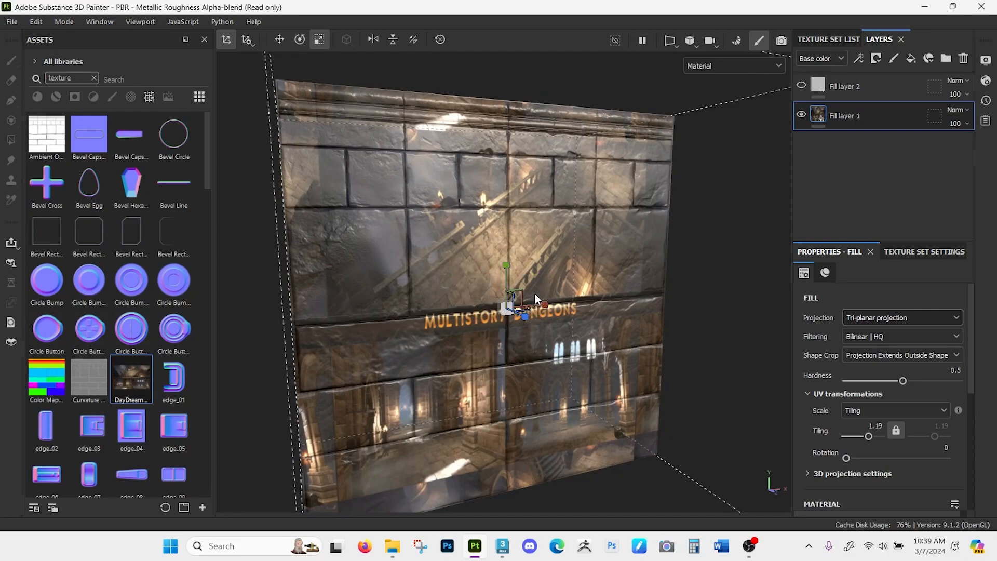
{"action": "left_click_drag", "start_coordinate": [518, 295], "coordinate": [781, 1]}
{"action": "key", "text": "w"}
{"action": "left_click_drag", "start_coordinate": [507, 281], "coordinate": [507, 415]}
{"action": "left_click_drag", "start_coordinate": [571, 287], "coordinate": [525, 279], "text": "alt"}
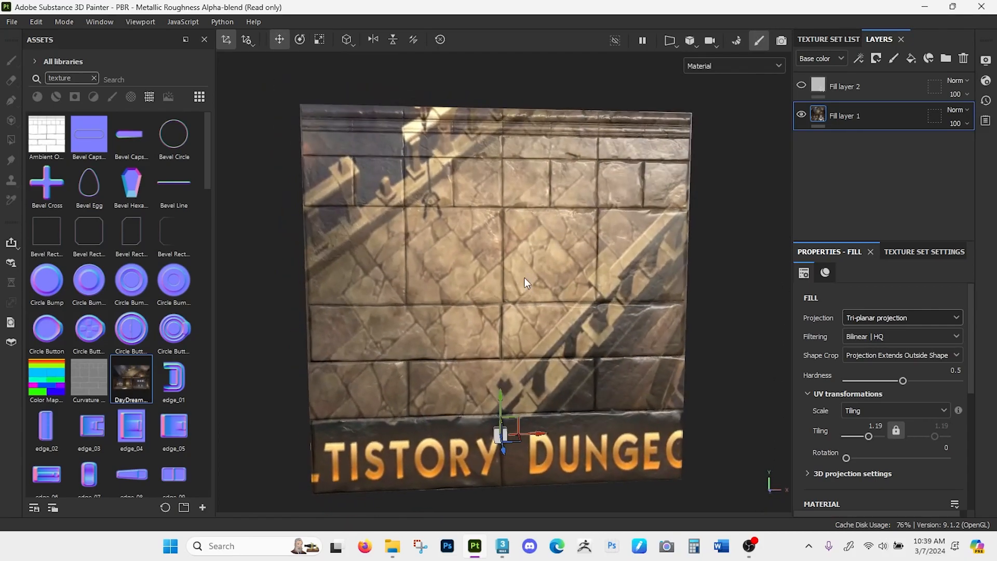
- Inspect the projected stone floor on the bricks and display only the base color channel in the viewport
{"action": "scroll", "coordinate": [525, 283], "scroll_direction": "up", "scroll_amount": 5}
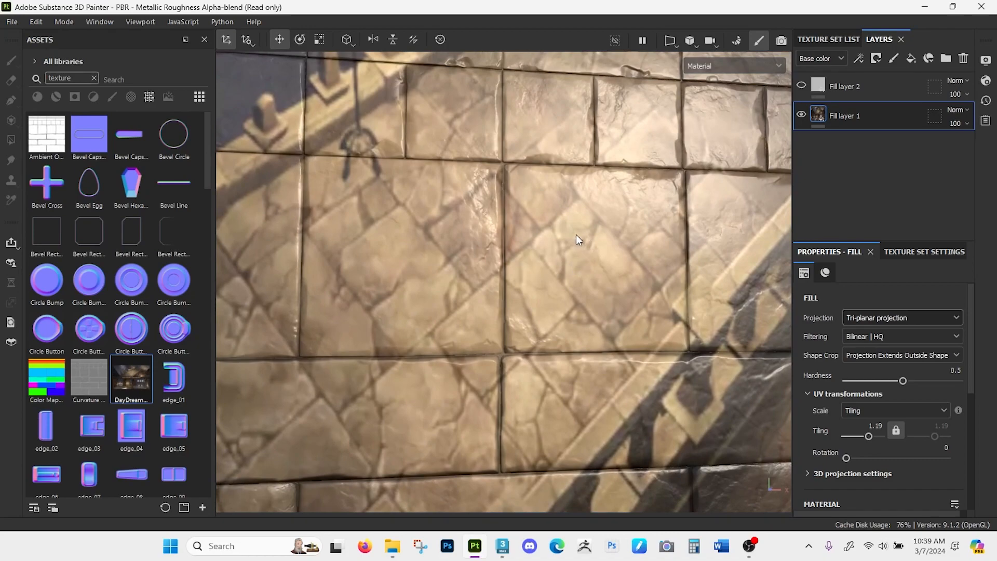
{"action": "left_click_drag", "start_coordinate": [587, 251], "coordinate": [608, 225], "text": "alt"}
{"action": "right_click_drag", "start_coordinate": [607, 226], "coordinate": [599, 213], "text": "alt"}
{"action": "middle_click_drag", "start_coordinate": [599, 213], "coordinate": [602, 217], "text": "alt"}
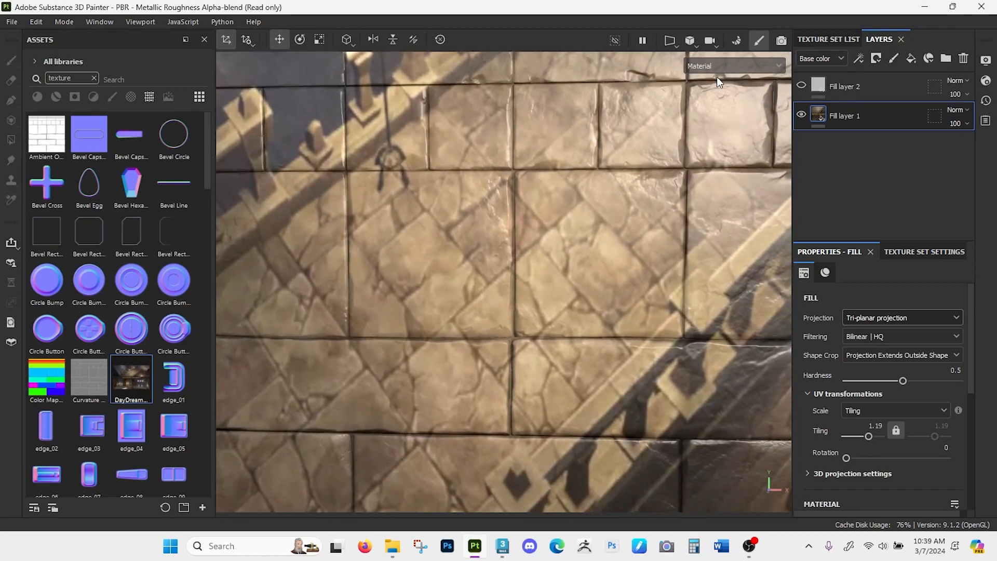
{"action": "left_click", "coordinate": [710, 65]}
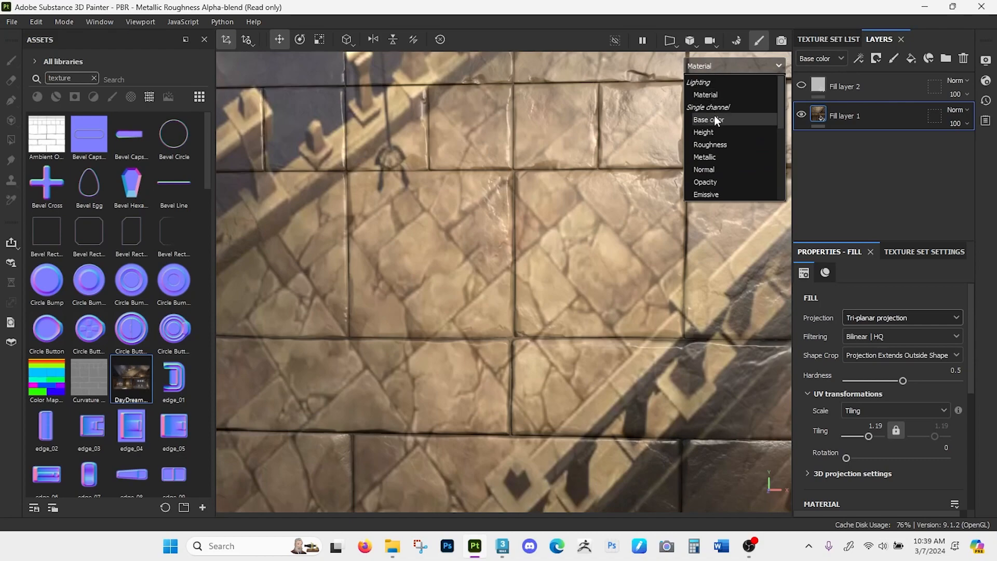
{"action": "left_click", "coordinate": [714, 118]}
{"action": "left_click_drag", "start_coordinate": [480, 259], "coordinate": [502, 258], "text": "alt"}
{"action": "right_click_drag", "start_coordinate": [503, 258], "coordinate": [506, 57], "text": "alt"}
{"action": "right_click_drag", "start_coordinate": [512, 232], "coordinate": [503, 386], "text": "alt"}
{"action": "left_click_drag", "start_coordinate": [557, 216], "coordinate": [547, 219], "text": "alt"}
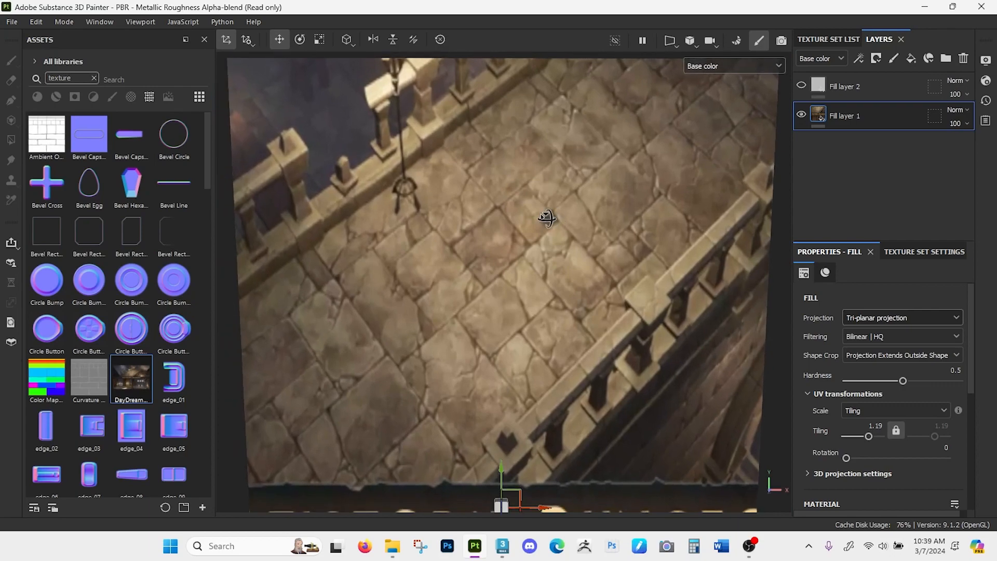
- Make Fill layer 2 visible again above the dungeon image layer
{"action": "left_click", "coordinate": [801, 87]}
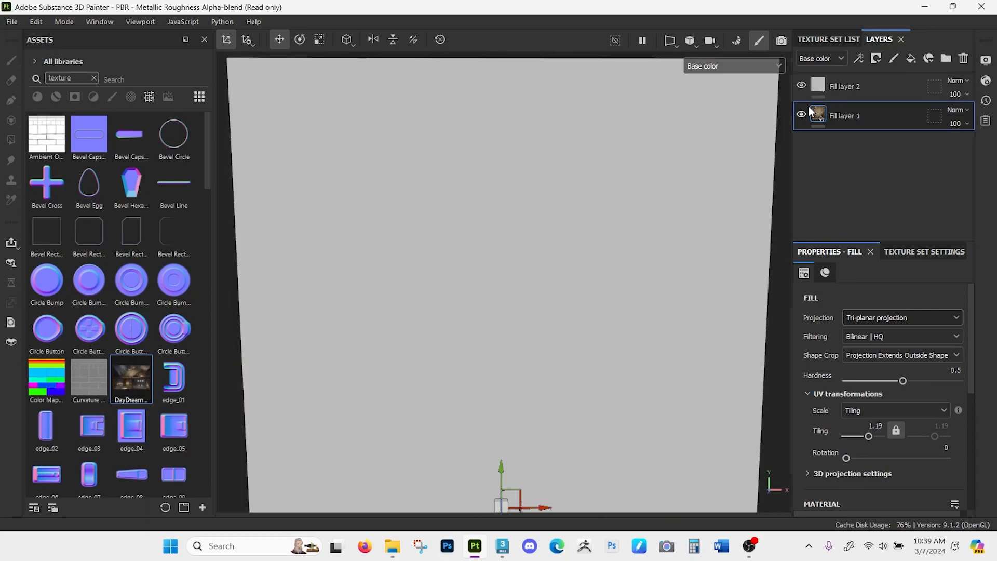
{"action": "right_click_drag", "start_coordinate": [562, 238], "coordinate": [537, 182], "text": "alt"}
{"action": "middle_click_drag", "start_coordinate": [502, 234], "coordinate": [498, 198], "text": "alt"}
{"action": "left_click_drag", "start_coordinate": [497, 199], "coordinate": [518, 225], "text": "alt"}
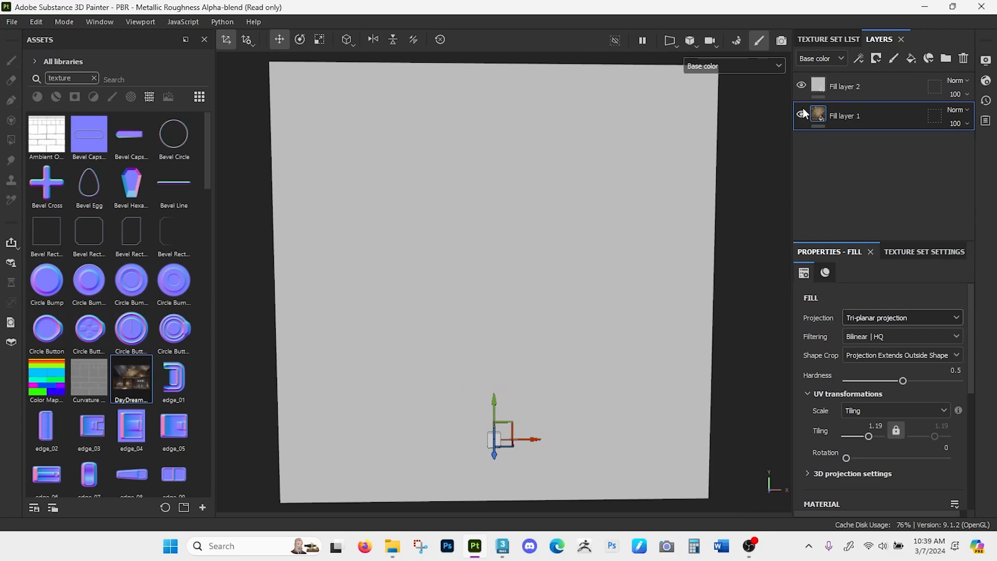
{"action": "scroll", "coordinate": [832, 377], "scroll_direction": "down", "scroll_amount": 5}
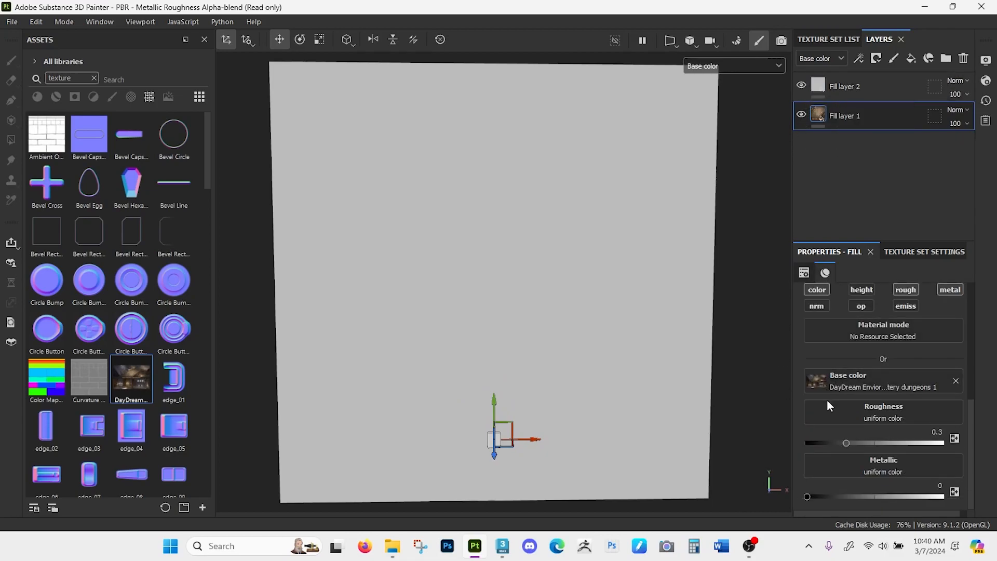
{"action": "scroll", "coordinate": [828, 400], "scroll_direction": "up", "scroll_amount": 2}
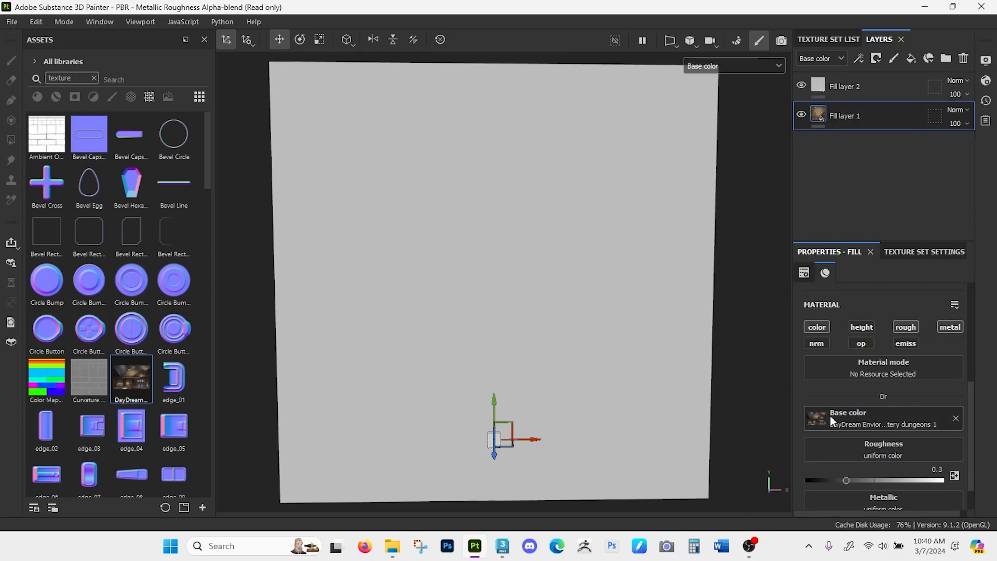
- Sample Fill layer 2's base color from the viewport and add a black mask to the layer
{"action": "left_click", "coordinate": [890, 90]}
{"action": "scroll", "coordinate": [874, 395], "scroll_direction": "down", "scroll_amount": 3}
{"action": "left_click", "coordinate": [874, 386]}
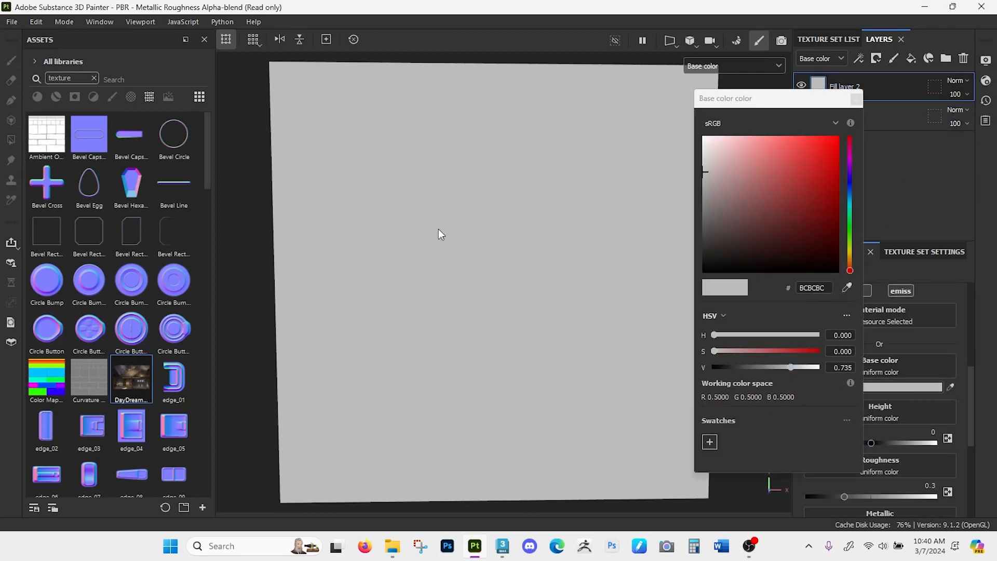
{"action": "left_click", "coordinate": [846, 287]}
{"action": "left_click", "coordinate": [452, 218]}
{"action": "left_click", "coordinate": [856, 99]}
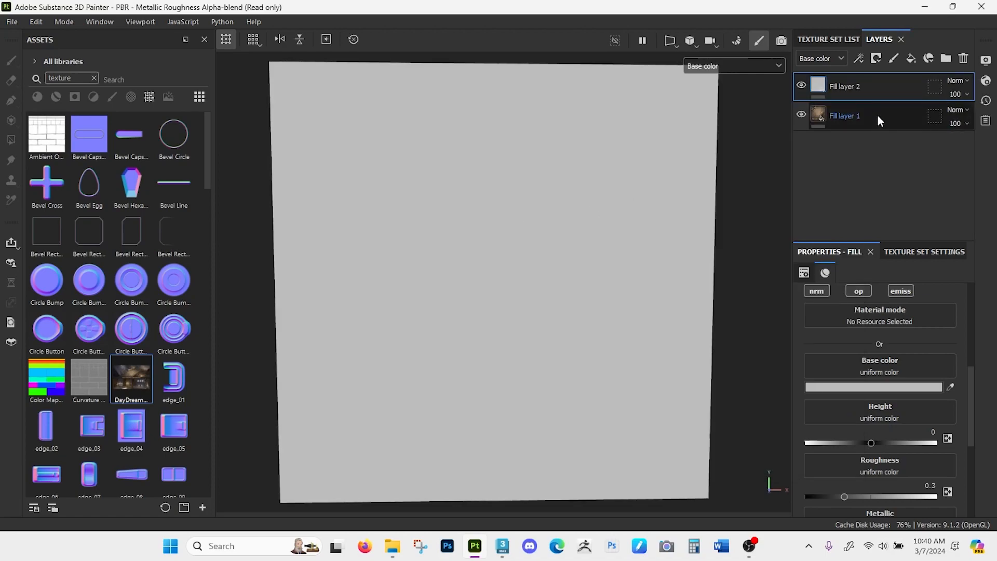
{"action": "left_click", "coordinate": [875, 59]}
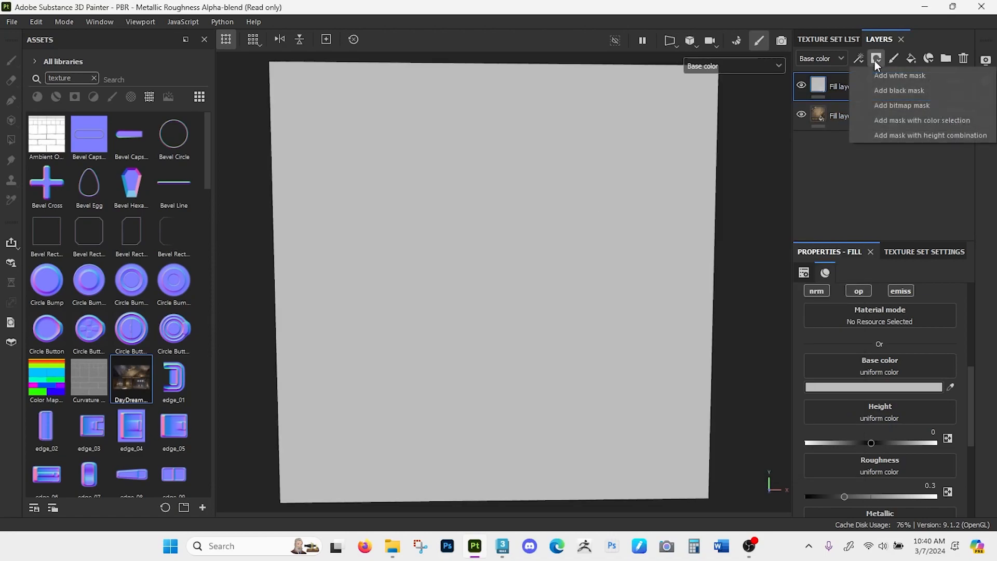
{"action": "left_click", "coordinate": [889, 88]}
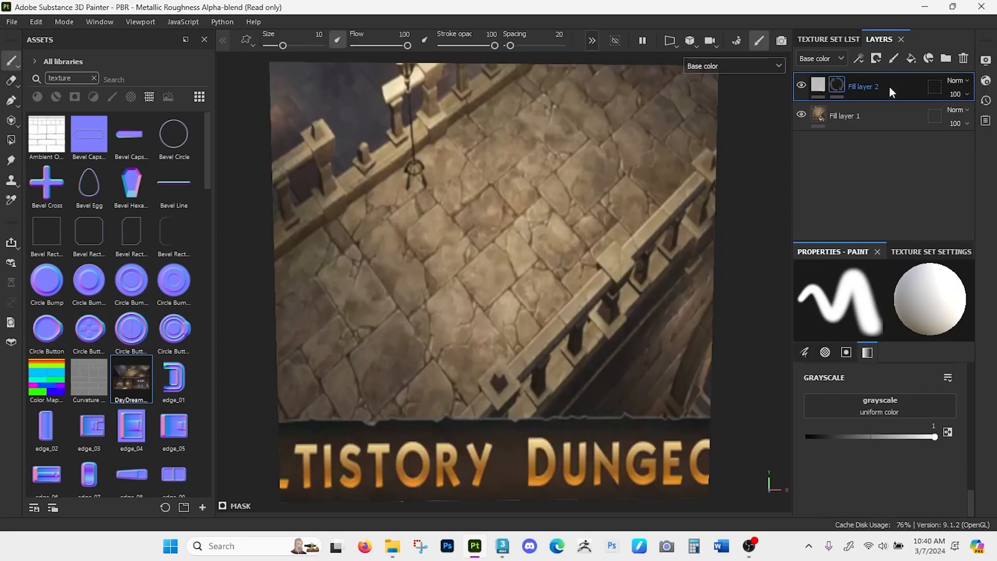
- Paint a test stroke in white on Fill layer 2's mask across the stone floor and undo it
{"action": "left_click", "coordinate": [819, 90]}
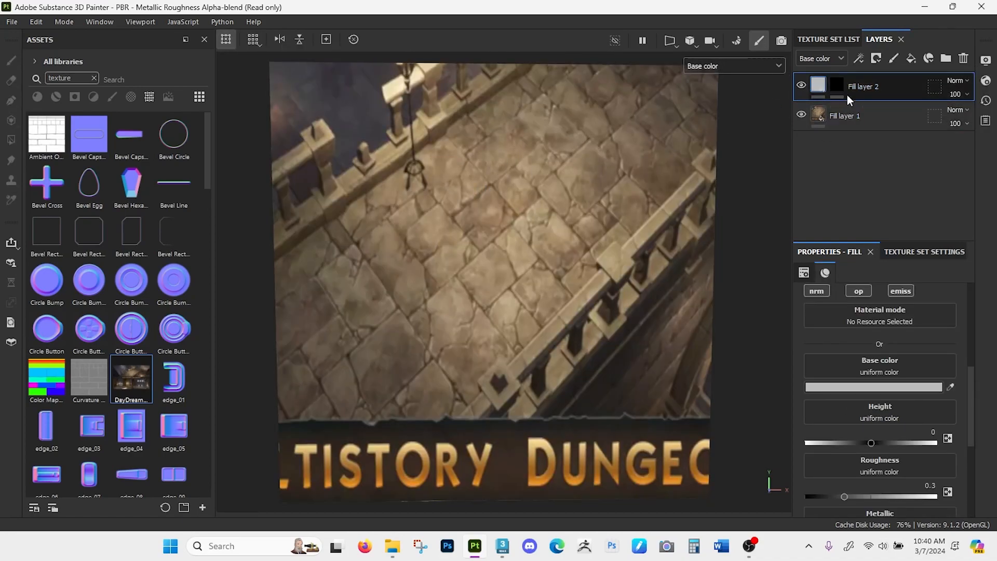
{"action": "left_click", "coordinate": [836, 84]}
{"action": "mouse_move", "coordinate": [447, 226]}
{"action": "left_mouse_down"}
{"action": "mouse_move", "coordinate": [400, 242]}
{"action": "mouse_move", "coordinate": [519, 197]}
{"action": "mouse_move", "coordinate": [540, 171]}
{"action": "mouse_move", "coordinate": [505, 198]}
{"action": "mouse_move", "coordinate": [413, 221]}
{"action": "mouse_move", "coordinate": [540, 207]}
{"action": "left_mouse_up"}
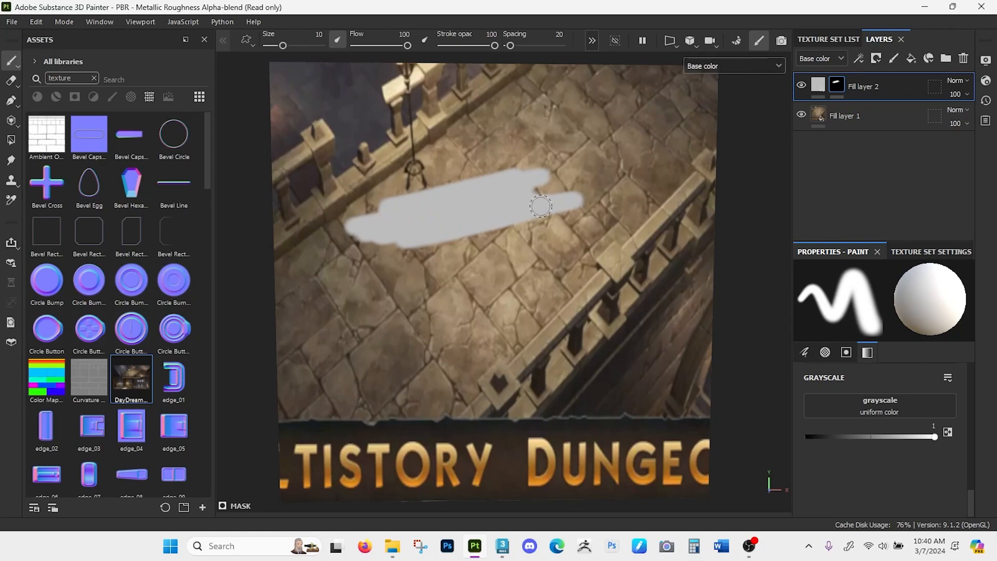
{"action": "key", "text": "ctrl+z"}
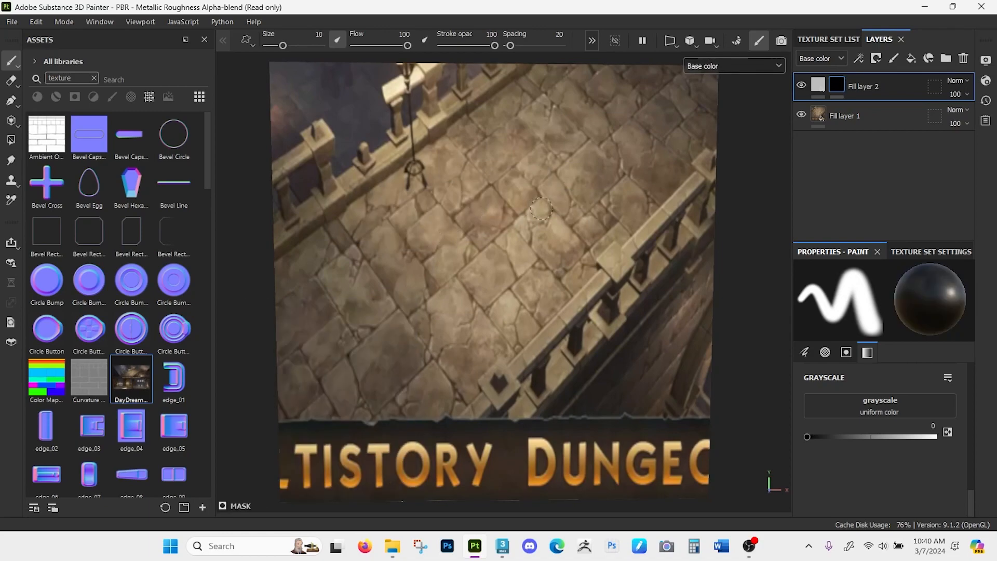
- Paint another white stroke on Fill layer 2's mask and erase it in black with the brush size at 35.58
{"action": "key", "text": "x"}
{"action": "mouse_move", "coordinate": [484, 218]}
{"action": "left_mouse_down"}
{"action": "mouse_move", "coordinate": [519, 229]}
{"action": "mouse_move", "coordinate": [603, 213]}
{"action": "mouse_move", "coordinate": [399, 244]}
{"action": "mouse_move", "coordinate": [570, 226]}
{"action": "mouse_move", "coordinate": [525, 234]}
{"action": "mouse_move", "coordinate": [555, 242]}
{"action": "mouse_move", "coordinate": [467, 229]}
{"action": "mouse_move", "coordinate": [490, 234]}
{"action": "left_mouse_up"}
{"action": "key", "text": "x"}
{"action": "key", "text": "x"}
{"action": "key", "text": "x"}
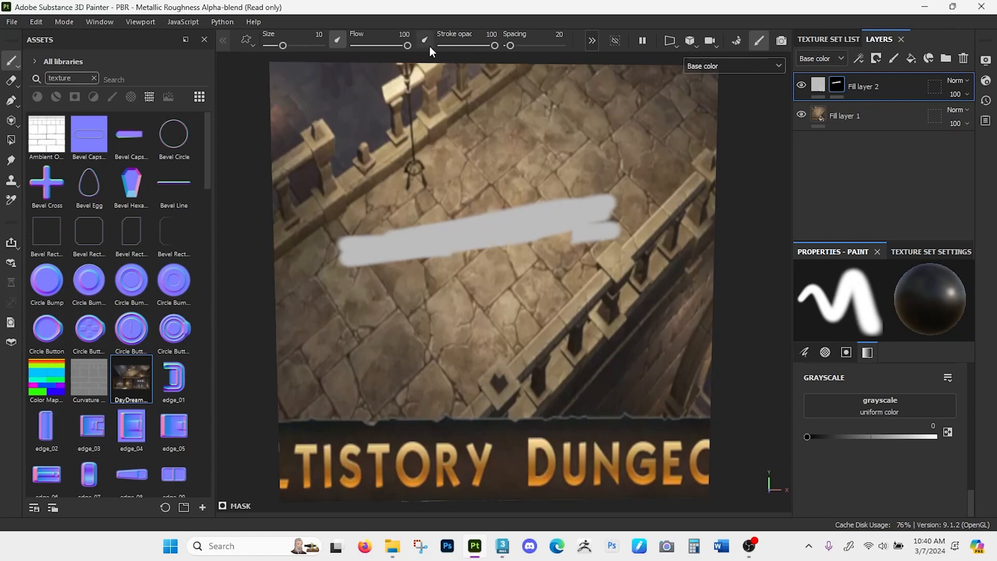
{"action": "left_click_drag", "start_coordinate": [291, 46], "coordinate": [298, 46]}
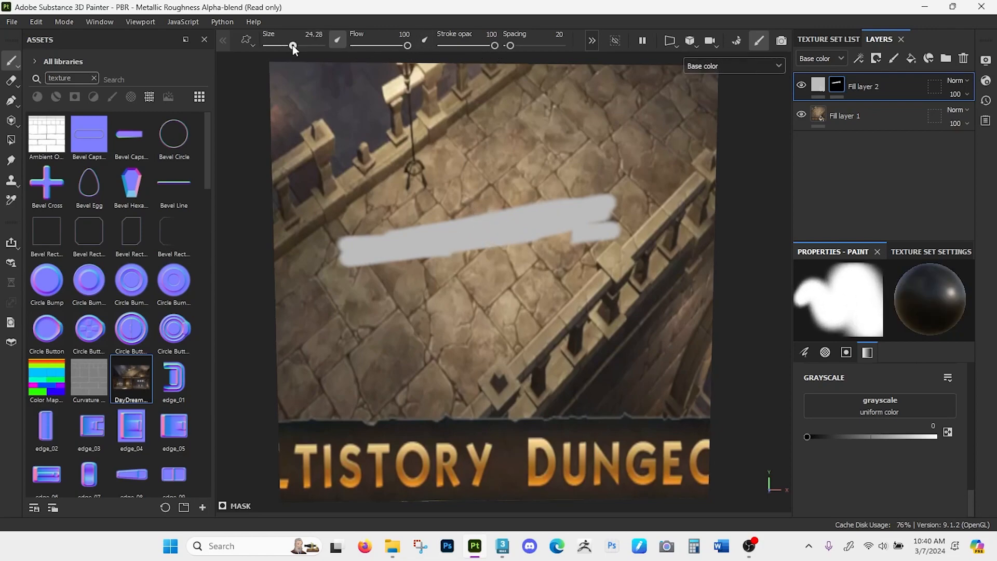
{"action": "left_click_drag", "start_coordinate": [379, 244], "coordinate": [612, 218]}
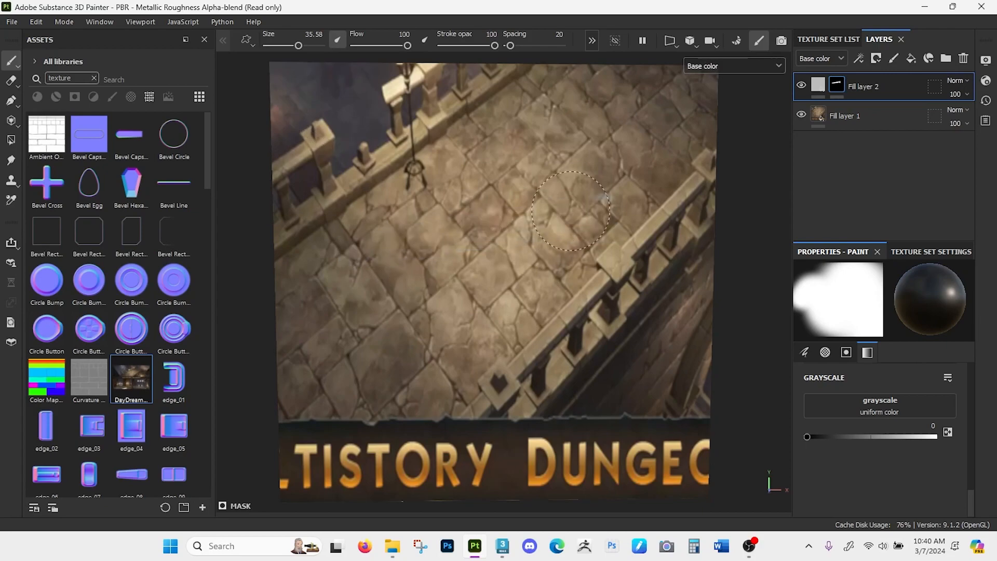
- Sample a light tan from the projected stone floor as Fill layer 2's base color
{"action": "left_click", "coordinate": [817, 84]}
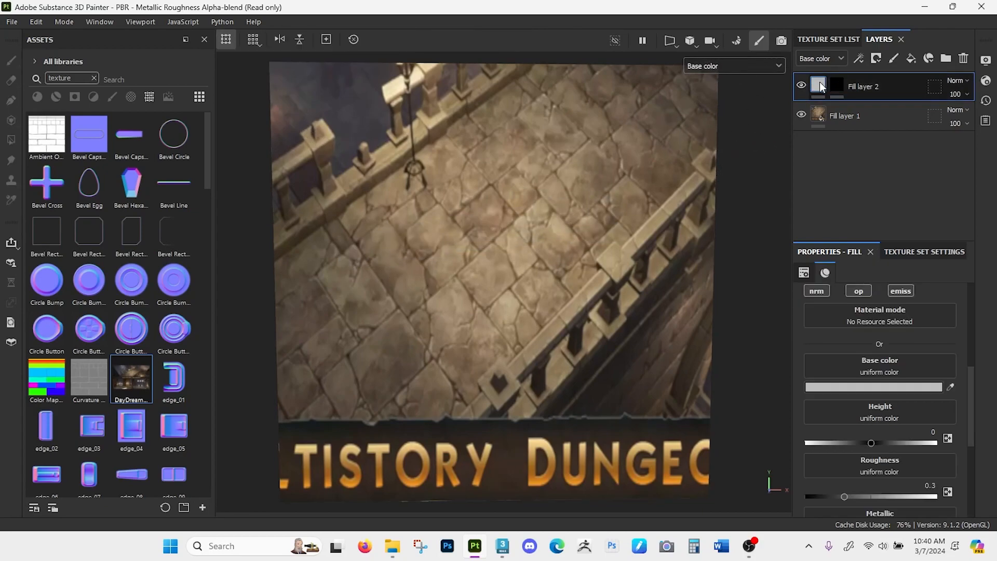
{"action": "left_click", "coordinate": [950, 387]}
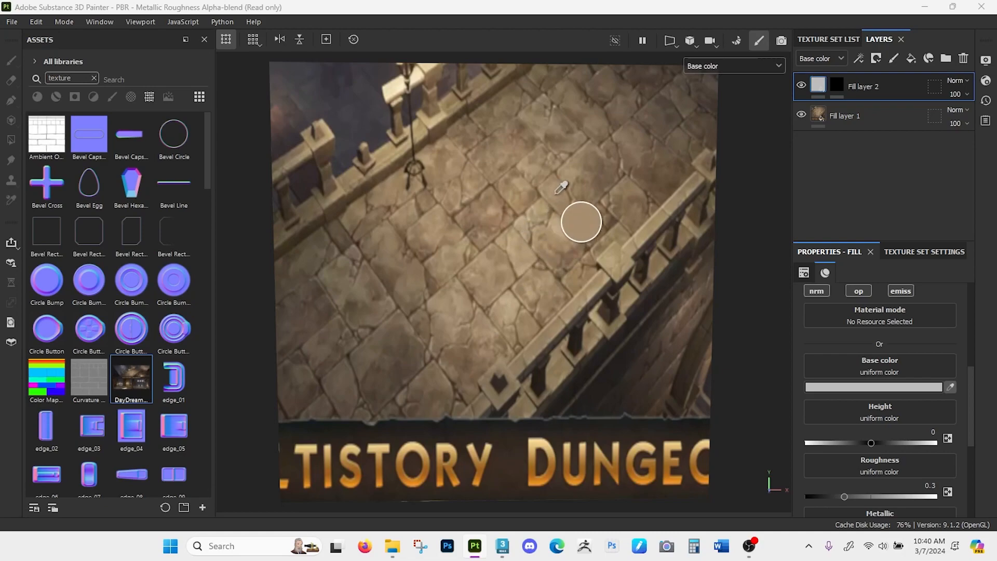
{"action": "left_click", "coordinate": [569, 178]}
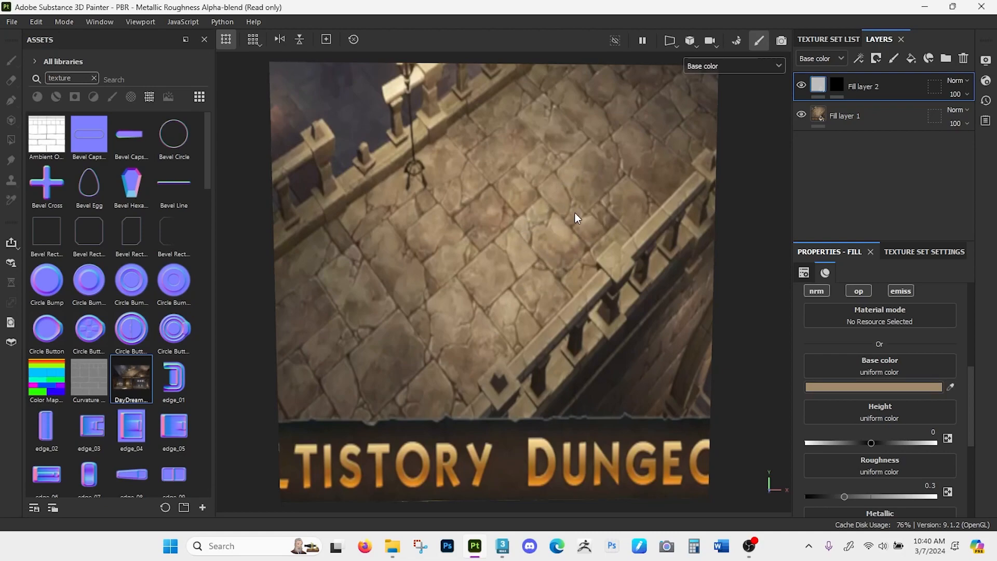
- Remove the mask from Fill layer 2 and display the full material on the brick wall
{"action": "left_click", "coordinate": [839, 85]}
{"action": "right_click", "coordinate": [839, 83]}
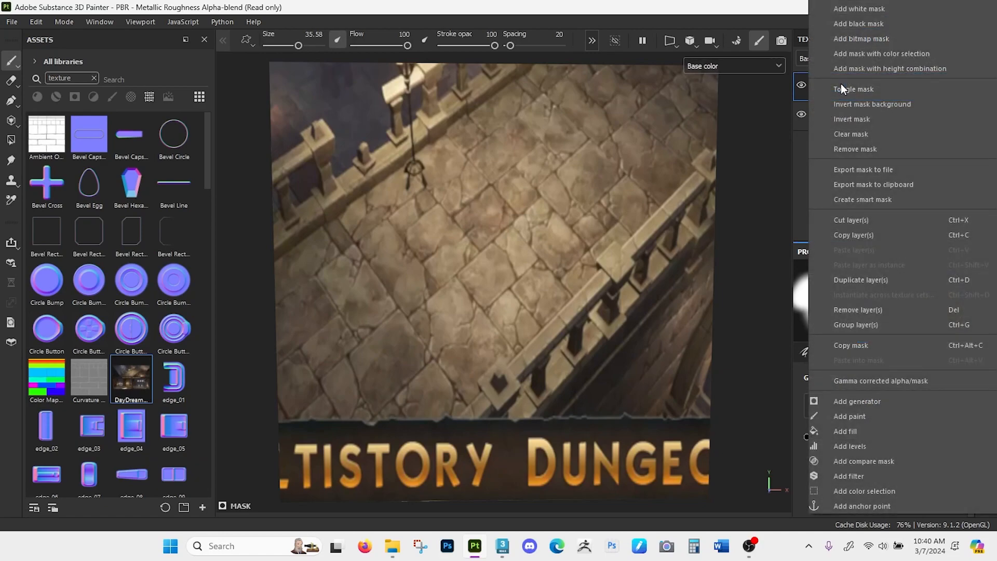
{"action": "left_click", "coordinate": [852, 149]}
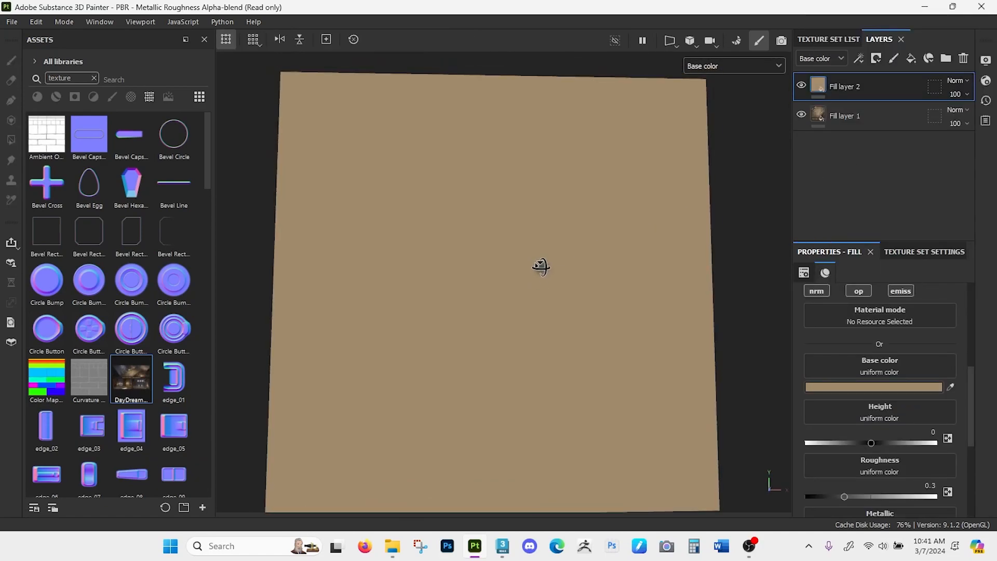
{"action": "left_click", "coordinate": [713, 66]}
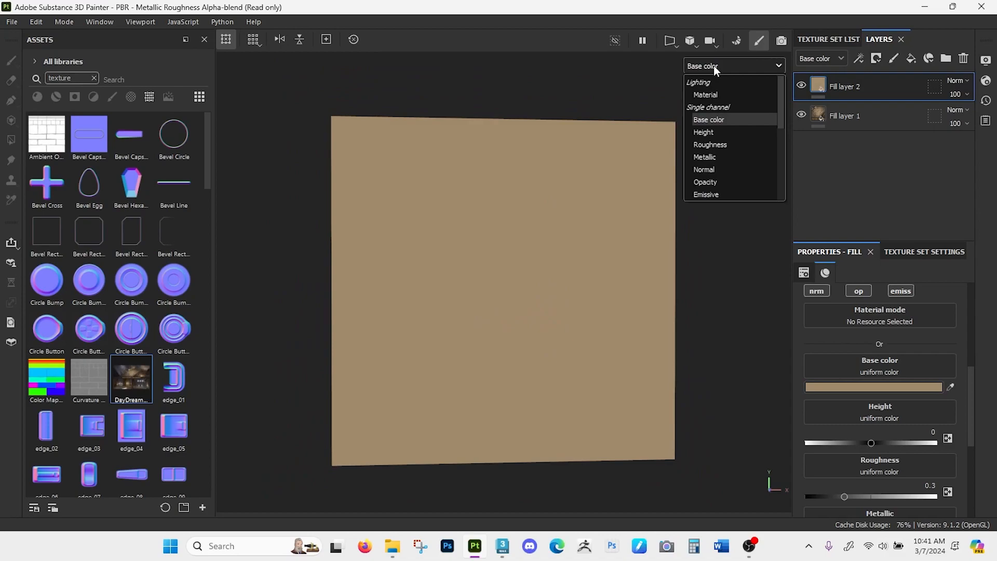
{"action": "left_click", "coordinate": [715, 93]}
{"action": "left_click_drag", "start_coordinate": [628, 215], "coordinate": [514, 291], "text": "alt"}
- Hide Fill layer 2 and display only the base color to examine the projected stone floor
{"action": "left_click", "coordinate": [800, 86]}
{"action": "left_click", "coordinate": [710, 66]}
{"action": "left_click", "coordinate": [712, 118]}
{"action": "scroll", "coordinate": [511, 343], "scroll_direction": "up", "scroll_amount": 3}
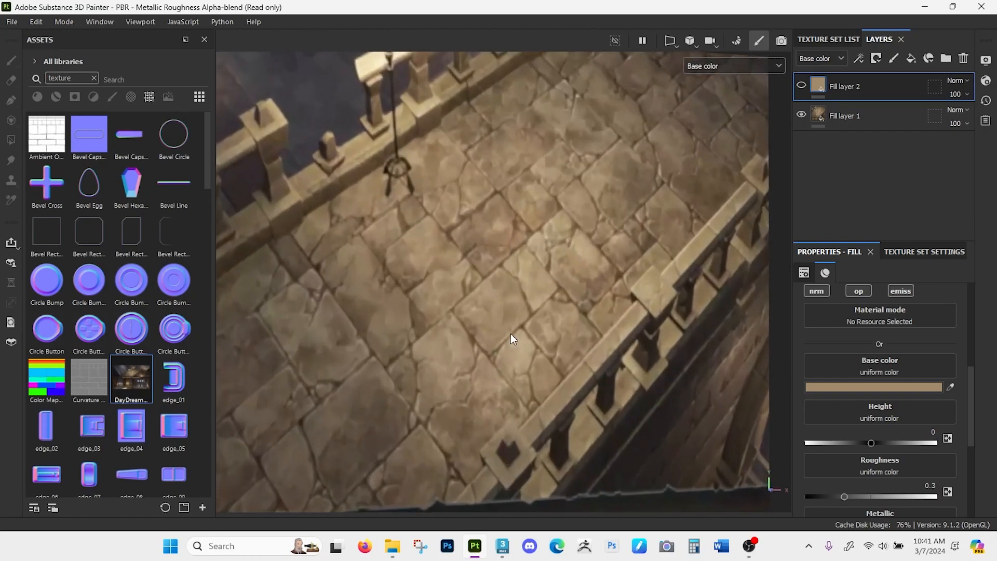
{"action": "left_click_drag", "start_coordinate": [511, 342], "coordinate": [518, 303], "text": "alt"}
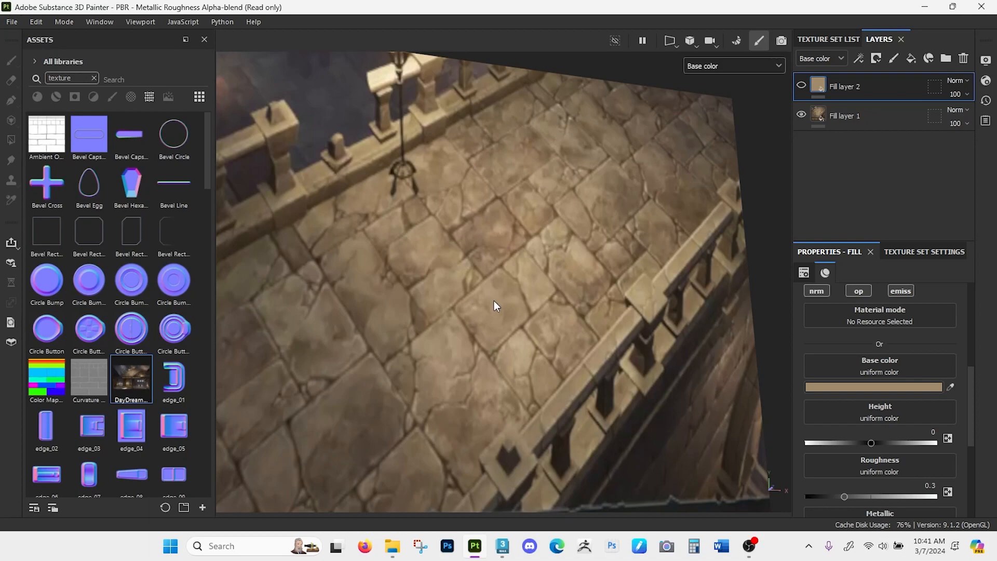
- Show Fill layer 2 again and return the viewport to the material display to examine the tan bricks
{"action": "left_click", "coordinate": [803, 83]}
{"action": "right_click_drag", "start_coordinate": [486, 385], "coordinate": [483, 244], "text": "alt"}
{"action": "left_click", "coordinate": [705, 70]}
{"action": "left_click", "coordinate": [715, 89]}
{"action": "mouse_move", "coordinate": [498, 261]}
{"action": "left_mouse_down", "text": "alt"}
{"action": "mouse_move", "coordinate": [481, 289]}
{"action": "mouse_move", "coordinate": [493, 227]}
{"action": "mouse_move", "coordinate": [480, 259]}
{"action": "left_mouse_up", "text": "alt"}
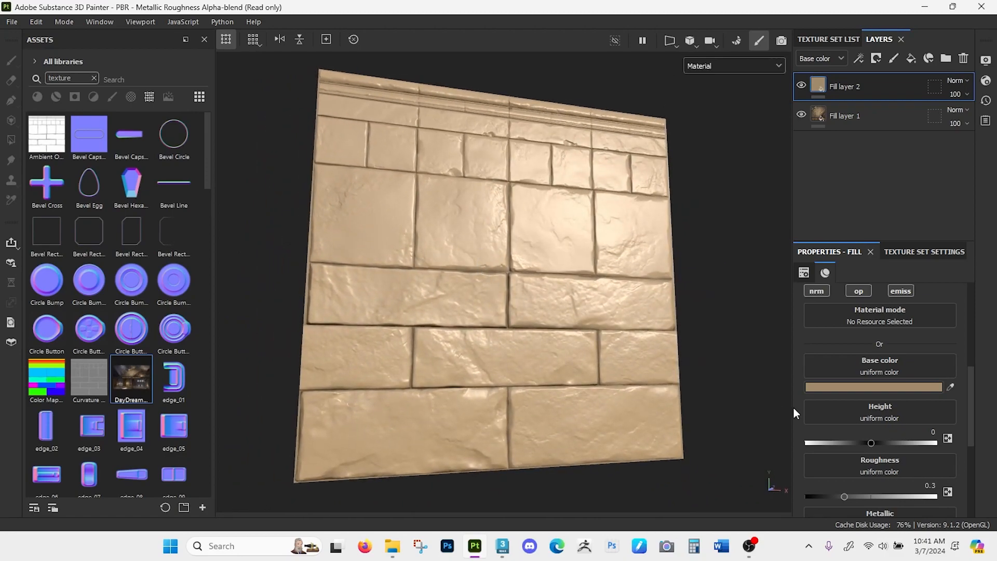
- Turn off the height and normal channels of Fill layer 2
{"action": "scroll", "coordinate": [832, 347], "scroll_direction": "down", "scroll_amount": 1}
{"action": "scroll", "coordinate": [831, 350], "scroll_direction": "up", "scroll_amount": 2}
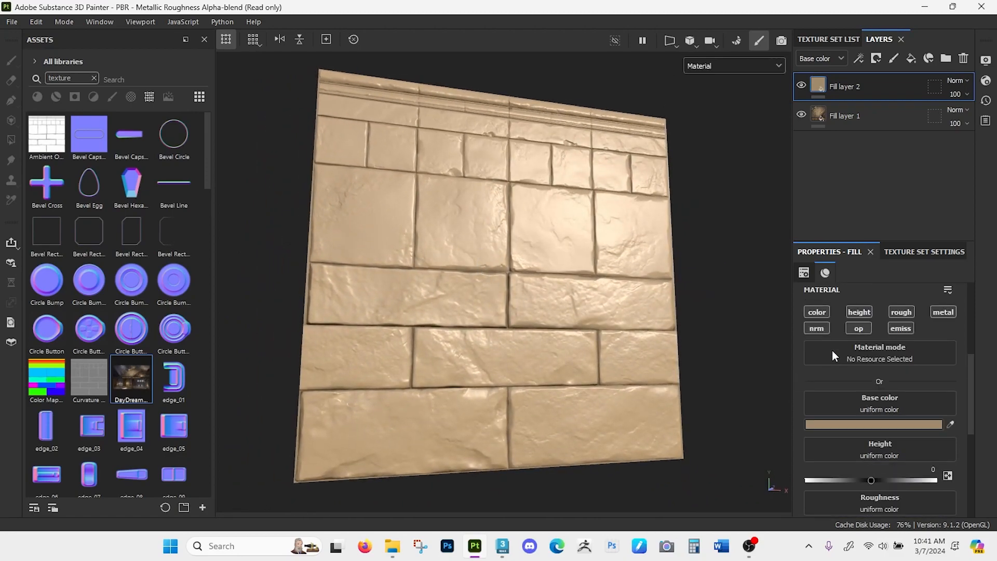
{"action": "left_click", "coordinate": [859, 312]}
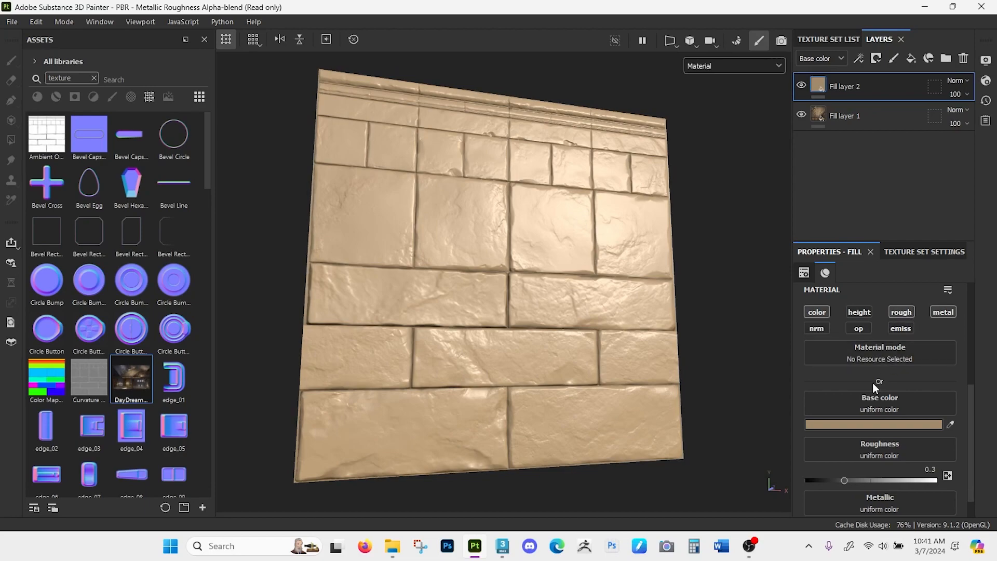
- Try low and medium roughness on Fill layer 2, then raise it to 1 while checking the bricks' reflections
{"action": "scroll", "coordinate": [872, 382], "scroll_direction": "down", "scroll_amount": 1}
{"action": "left_click_drag", "start_coordinate": [843, 451], "coordinate": [808, 451]}
{"action": "left_click_drag", "start_coordinate": [623, 338], "coordinate": [627, 342], "text": "alt"}
{"action": "left_click_drag", "start_coordinate": [807, 450], "coordinate": [848, 448]}
{"action": "left_click_drag", "start_coordinate": [671, 375], "coordinate": [666, 355], "text": "alt"}
{"action": "left_click_drag", "start_coordinate": [849, 448], "coordinate": [931, 451]}
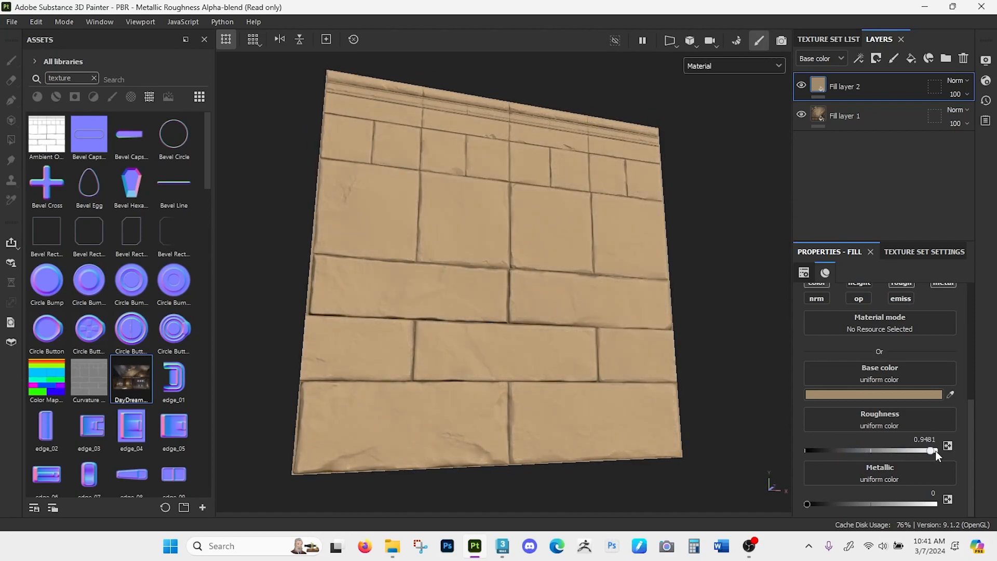
{"action": "left_click_drag", "start_coordinate": [615, 355], "coordinate": [598, 337], "text": "alt"}
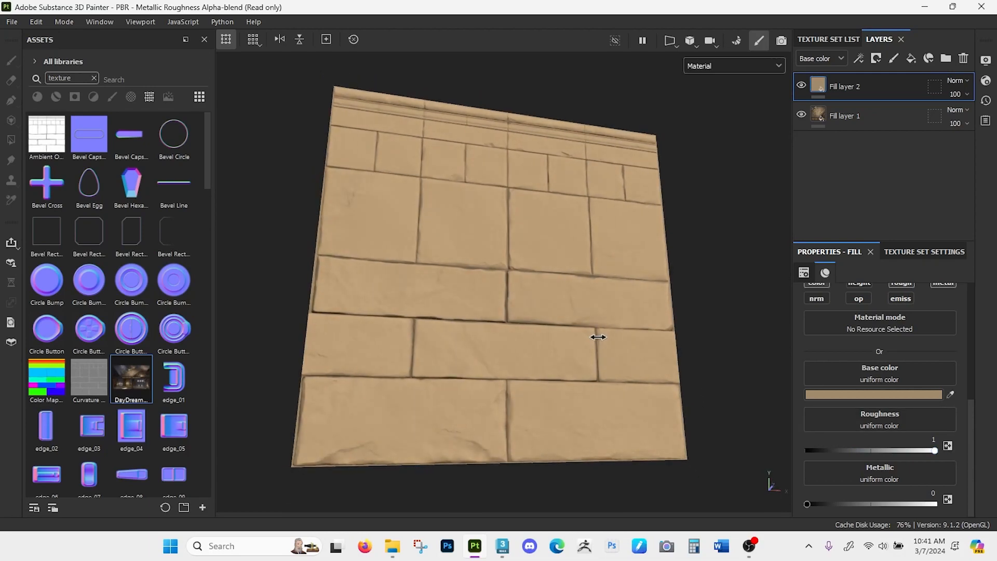
- Lower Fill layer 2's roughness to 0.3679 while comparing the shine on the bricks
{"action": "left_click_drag", "start_coordinate": [879, 449], "coordinate": [861, 450]}
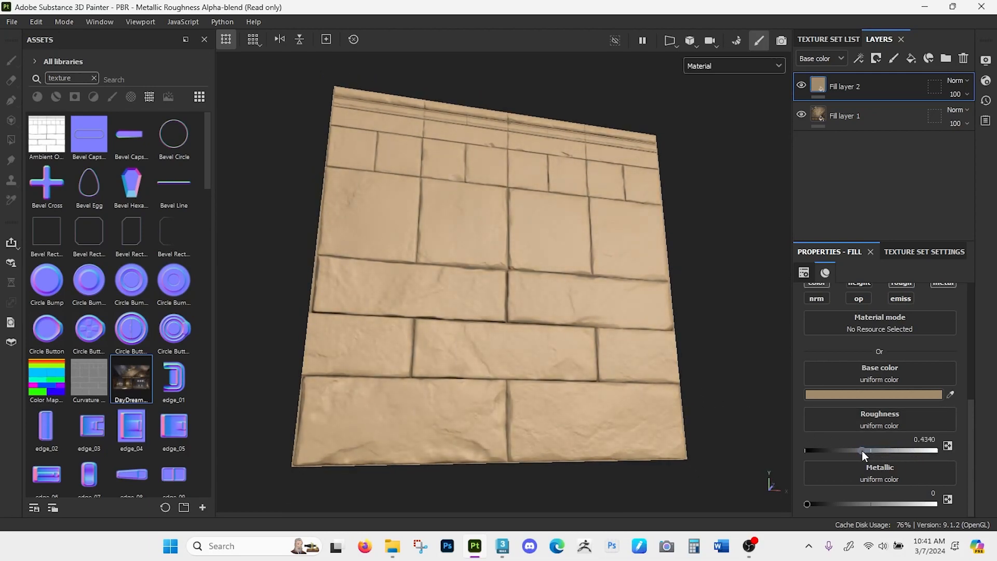
{"action": "left_click_drag", "start_coordinate": [783, 416], "coordinate": [596, 362], "text": "alt"}
{"action": "mouse_move", "coordinate": [596, 362]}
{"action": "right_mouse_down", "text": "shift"}
{"action": "mouse_move", "coordinate": [588, 363]}
{"action": "mouse_move", "coordinate": [595, 367]}
{"action": "right_mouse_up", "text": "shift"}
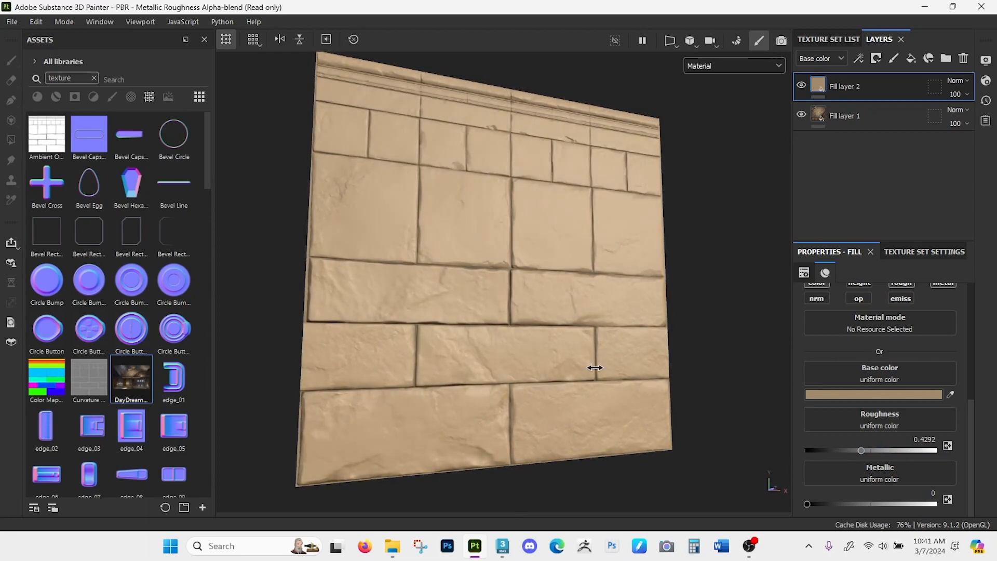
{"action": "left_click_drag", "start_coordinate": [861, 451], "coordinate": [853, 451]}
{"action": "right_click_drag", "start_coordinate": [540, 340], "coordinate": [525, 341], "text": "shift"}
{"action": "left_click_drag", "start_coordinate": [548, 360], "coordinate": [540, 353], "text": "alt"}
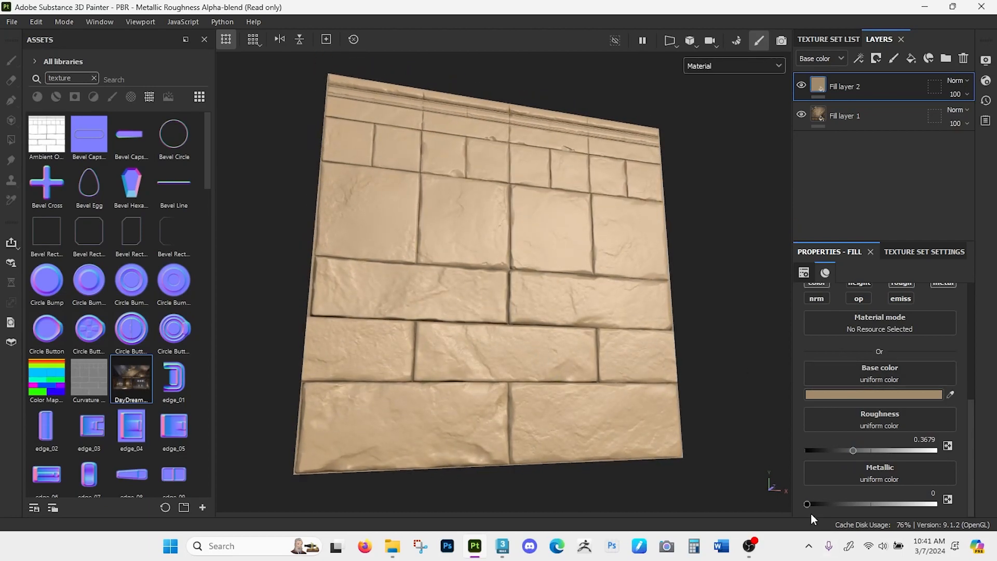
- Try Fill layer 2 with metallic 1 and roughness 0, and return metallic to 0
{"action": "left_click_drag", "start_coordinate": [807, 504], "coordinate": [953, 502]}
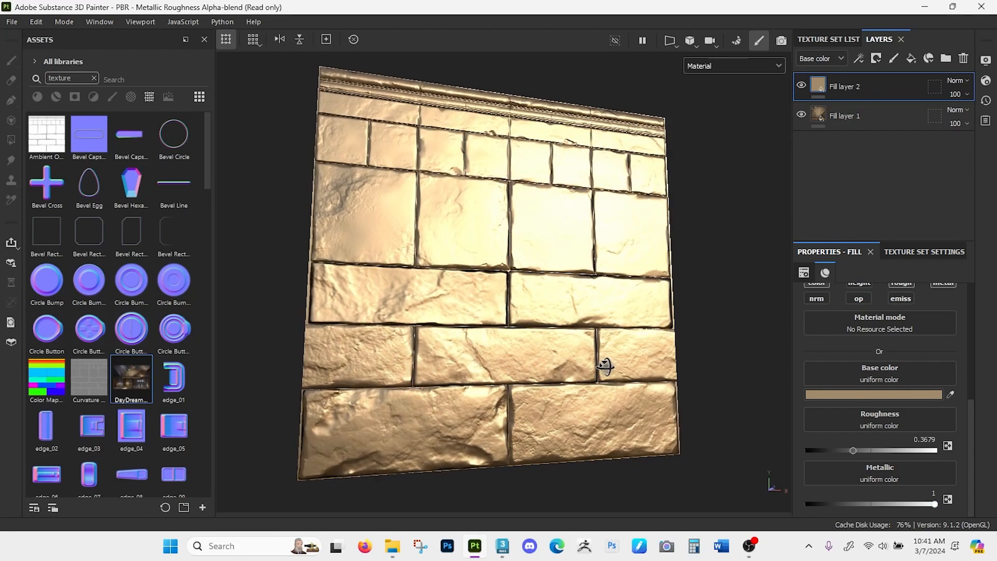
{"action": "left_click_drag", "start_coordinate": [601, 362], "coordinate": [602, 394], "text": "alt"}
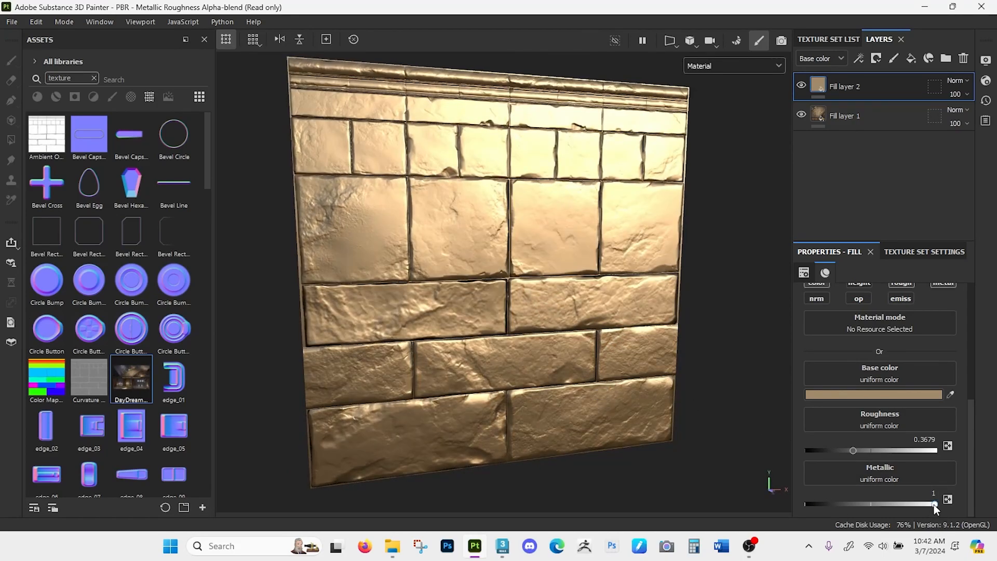
{"action": "left_click_drag", "start_coordinate": [853, 450], "coordinate": [806, 450]}
{"action": "left_click_drag", "start_coordinate": [587, 382], "coordinate": [585, 373], "text": "alt"}
{"action": "left_click_drag", "start_coordinate": [891, 505], "coordinate": [769, 500]}
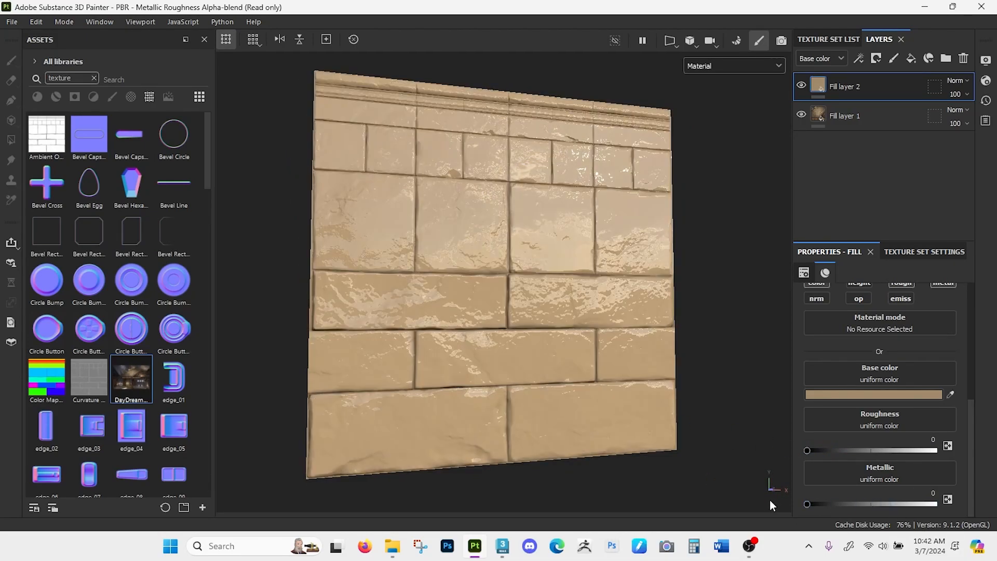
- Set Fill layer 2's roughness to about 0.36 and check the bricks' surface
{"action": "left_click_drag", "start_coordinate": [850, 451], "coordinate": [851, 450]}
{"action": "mouse_move", "coordinate": [712, 349]}
{"action": "right_mouse_down", "text": "shift"}
{"action": "mouse_move", "coordinate": [696, 345]}
{"action": "mouse_move", "coordinate": [710, 346]}
{"action": "right_mouse_up", "text": "shift"}
{"action": "left_click_drag", "start_coordinate": [612, 383], "coordinate": [592, 332], "text": "alt"}
- Hide Fill layer 2 to reveal the projected dungeon image on the bricks up close
{"action": "left_click", "coordinate": [801, 87]}
{"action": "right_click_drag", "start_coordinate": [545, 271], "coordinate": [523, 457], "text": "alt"}
{"action": "left_click_drag", "start_coordinate": [507, 275], "coordinate": [496, 355], "text": "alt"}
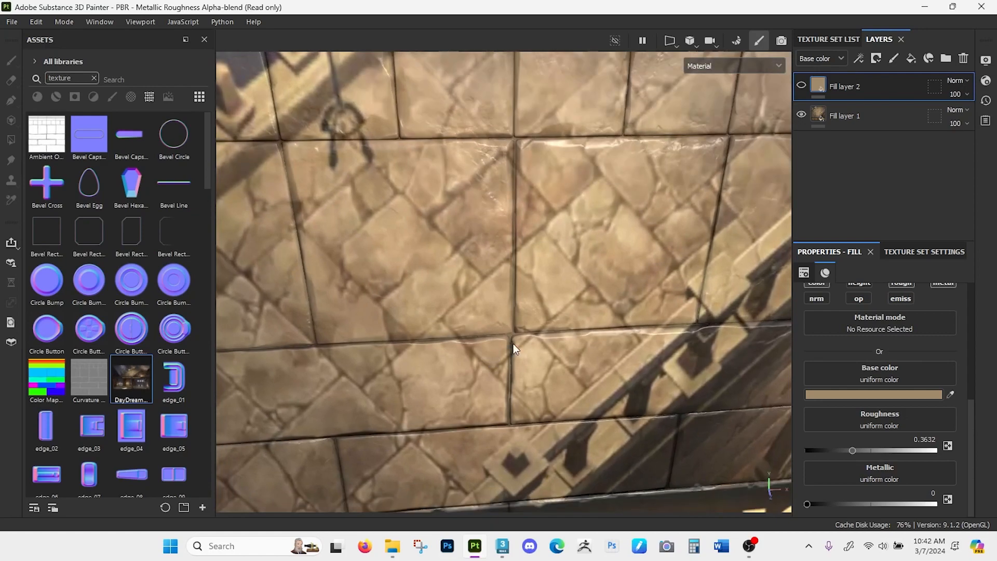
- Add a new fill layer above Fill layer 2 and give it a black mask
{"action": "left_click", "coordinate": [912, 59]}
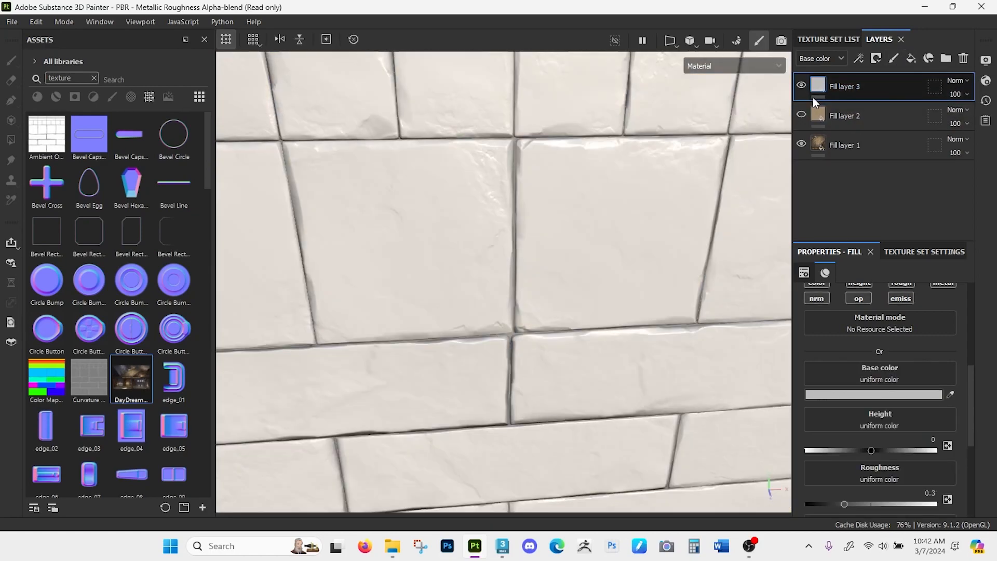
{"action": "left_click", "coordinate": [802, 85]}
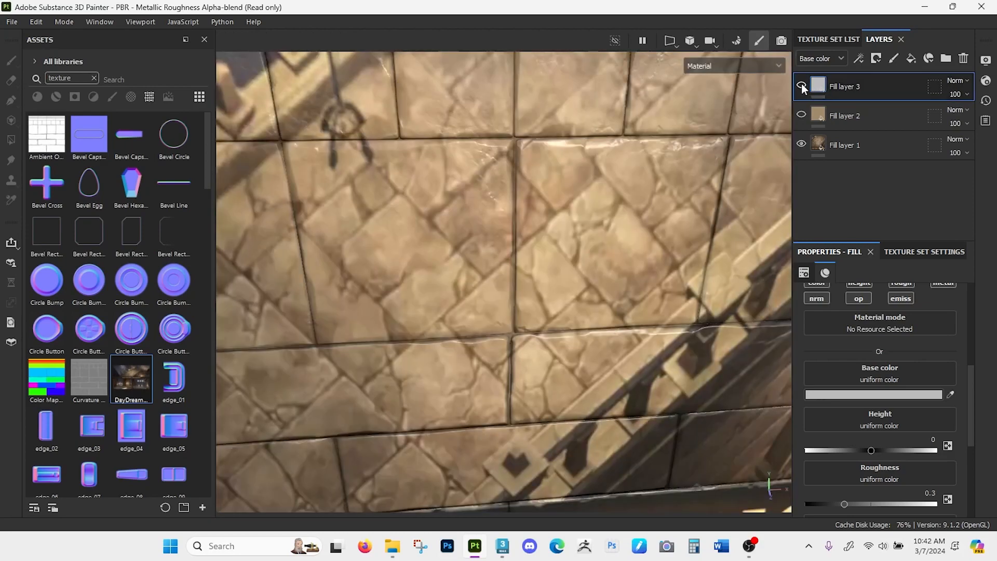
{"action": "left_click", "coordinate": [801, 85]}
{"action": "left_click", "coordinate": [876, 58]}
{"action": "left_click", "coordinate": [891, 86]}
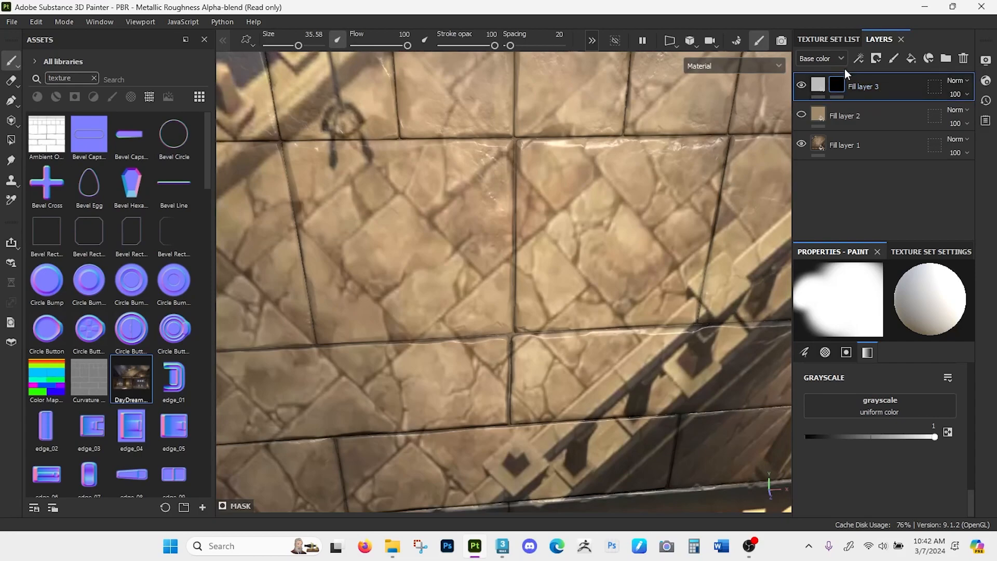
- Display only the base color channel and sample a darker brown from the stone floor as Fill layer 3's base color
{"action": "left_click", "coordinate": [843, 57]}
{"action": "left_click", "coordinate": [844, 57]}
{"action": "left_click", "coordinate": [765, 60]}
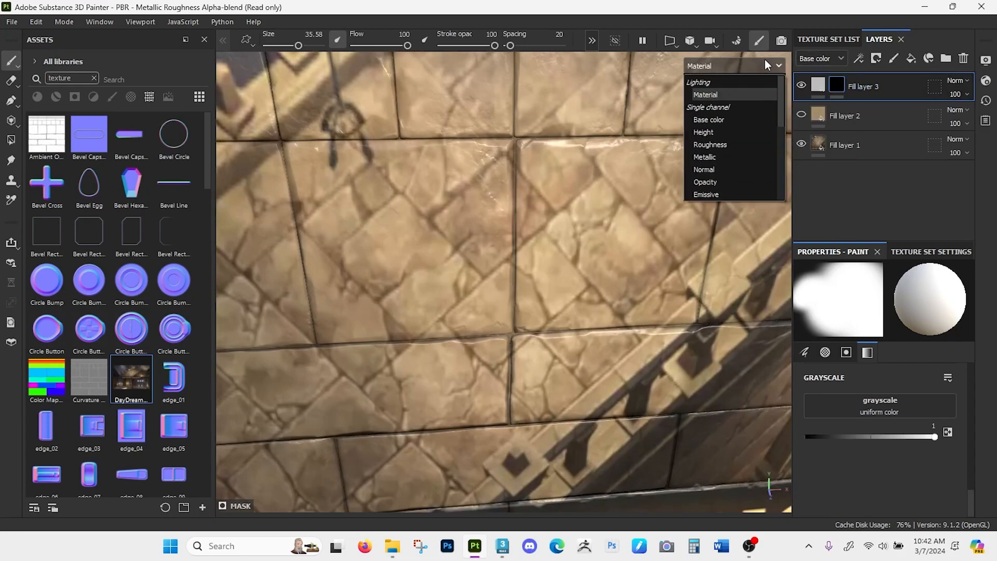
{"action": "left_click", "coordinate": [727, 119]}
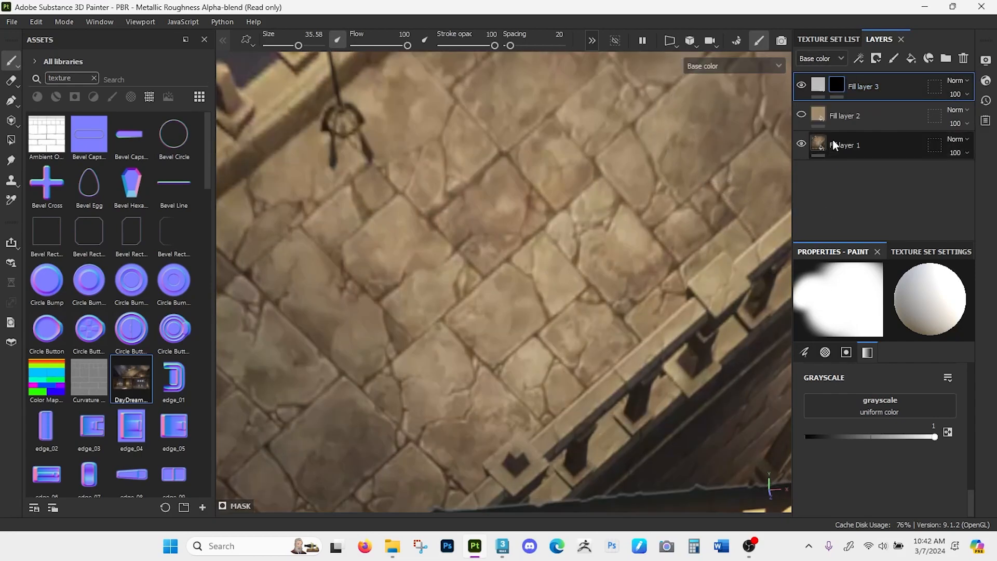
{"action": "left_click", "coordinate": [817, 88]}
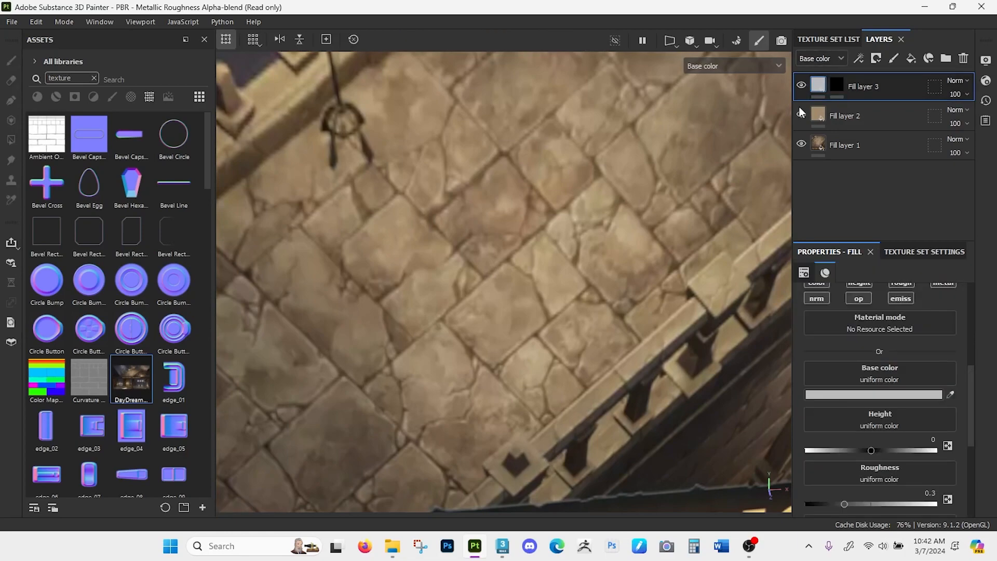
{"action": "left_click", "coordinate": [950, 395]}
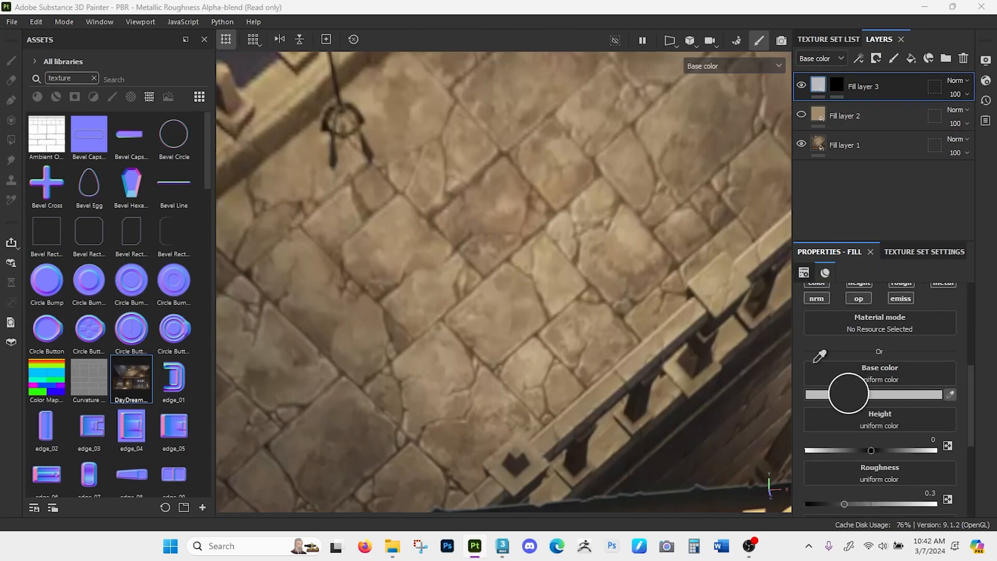
{"action": "left_click", "coordinate": [735, 129]}
- Remove Fill layer 3's black mask and return the viewport to the full material display
{"action": "right_click_drag", "start_coordinate": [659, 255], "coordinate": [525, 358], "text": "alt"}
{"action": "middle_click_drag", "start_coordinate": [540, 292], "coordinate": [514, 263], "text": "alt"}
{"action": "scroll", "coordinate": [511, 262], "scroll_direction": "down", "scroll_amount": 1}
{"action": "left_click_drag", "start_coordinate": [509, 261], "coordinate": [513, 241], "text": "alt"}
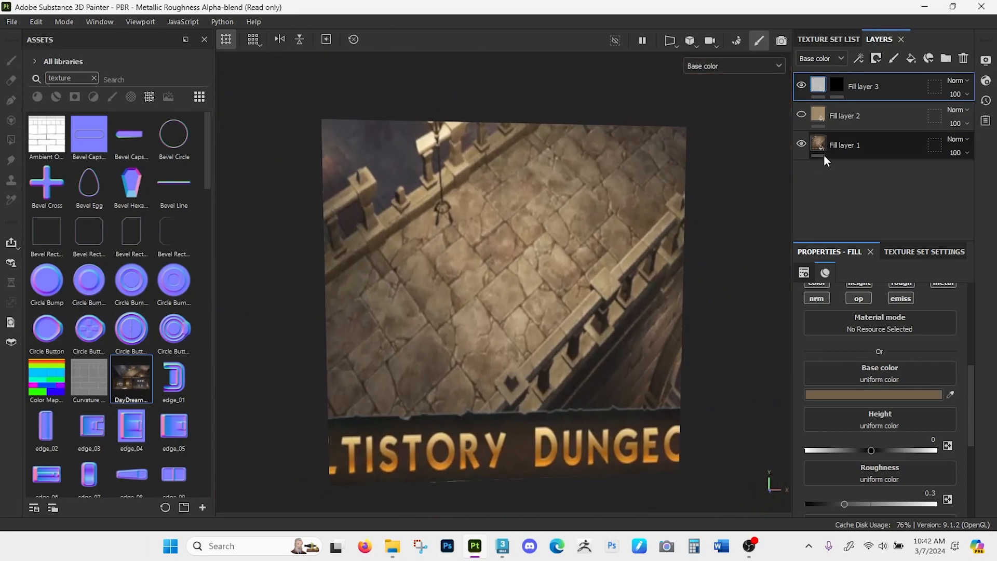
{"action": "right_click", "coordinate": [835, 84]}
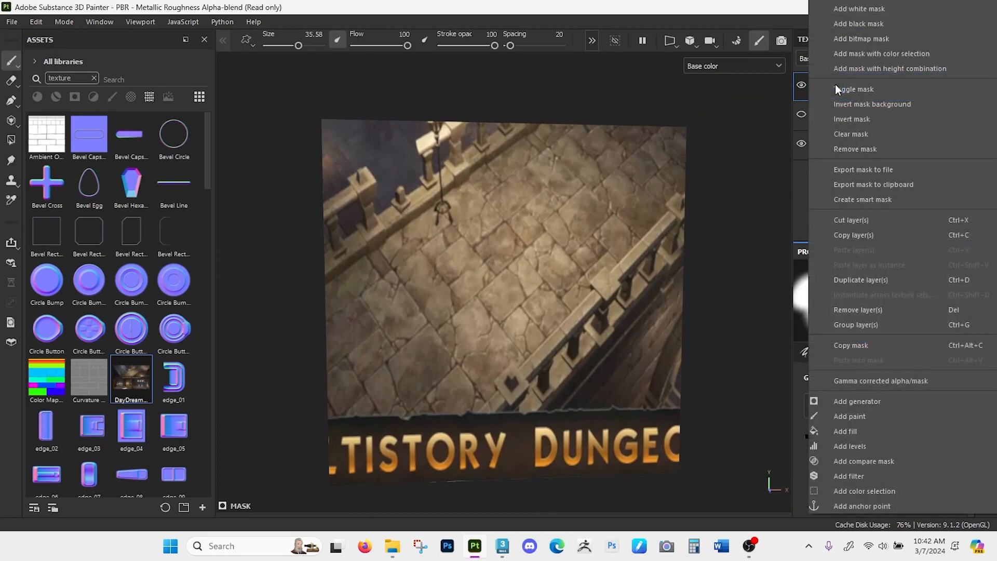
{"action": "left_click", "coordinate": [855, 148]}
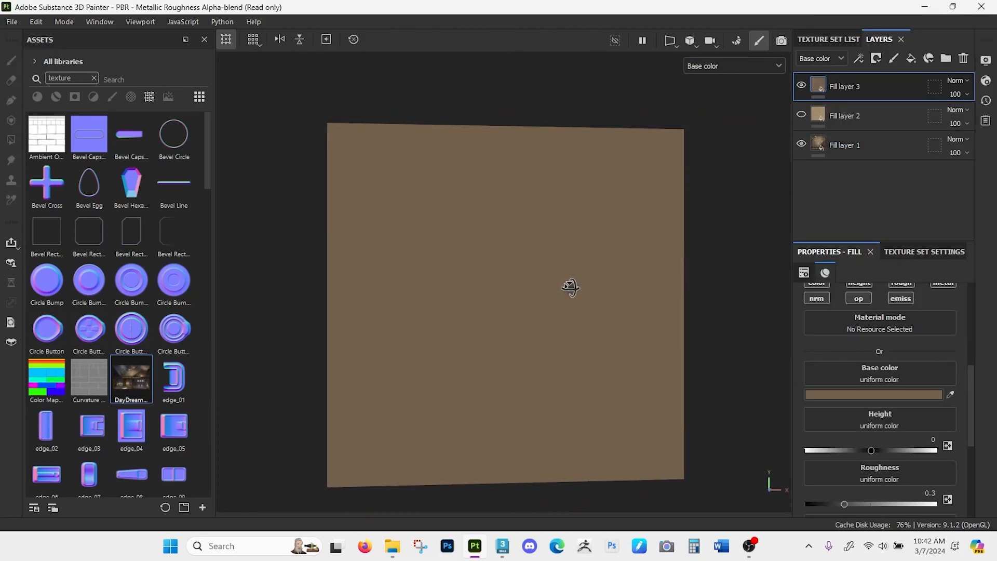
{"action": "left_click", "coordinate": [743, 66]}
{"action": "left_click", "coordinate": [724, 91]}
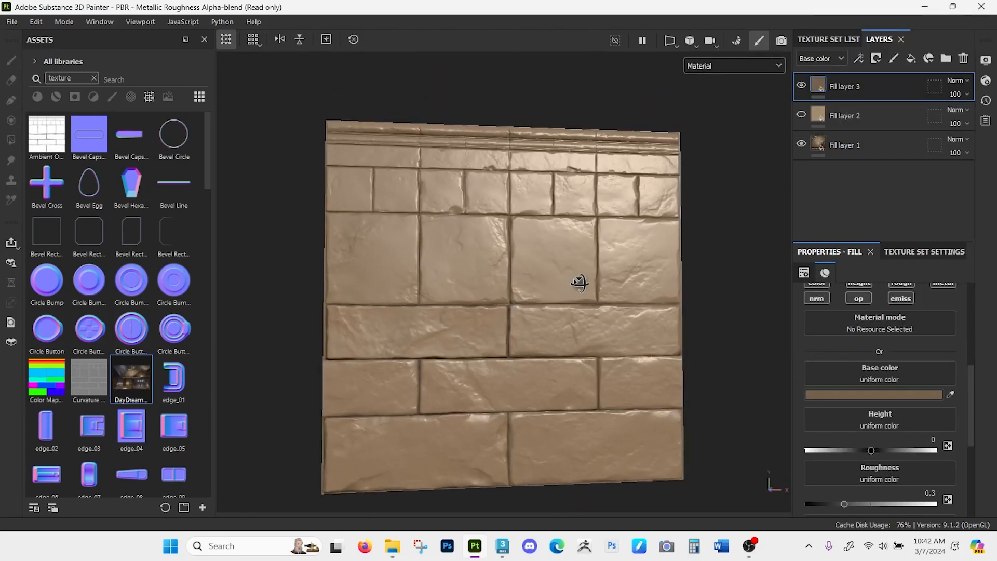
- Show Fill layer 2 again and toggle Fill layer 3 off and on to compare the two browns on the bricks
{"action": "scroll", "coordinate": [571, 299], "scroll_direction": "up", "scroll_amount": 1}
{"action": "left_click", "coordinate": [801, 114]}
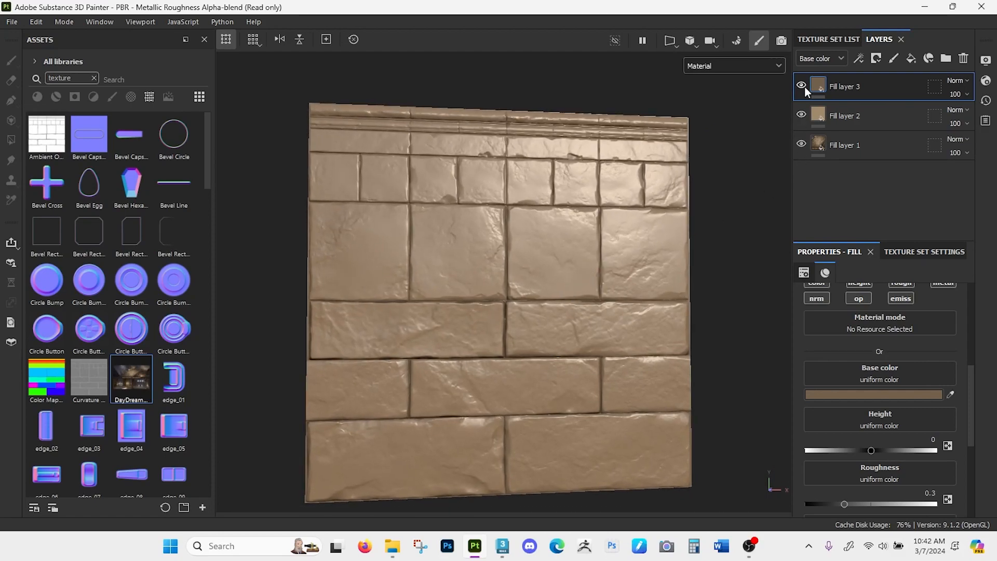
{"action": "left_click", "coordinate": [800, 85]}
{"action": "mouse_move", "coordinate": [463, 287]}
{"action": "left_mouse_down", "text": "alt"}
{"action": "mouse_move", "coordinate": [468, 304]}
{"action": "mouse_move", "coordinate": [474, 294]}
{"action": "left_mouse_up", "text": "alt"}
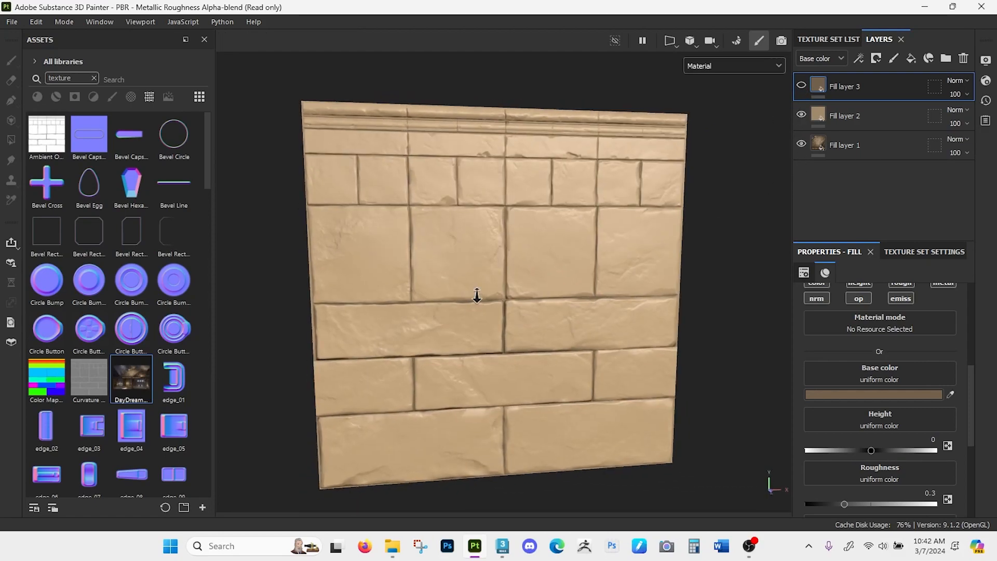
{"action": "left_click", "coordinate": [800, 85]}
{"action": "mouse_move", "coordinate": [505, 329]}
{"action": "left_mouse_down", "text": "alt"}
{"action": "mouse_move", "coordinate": [513, 311]}
{"action": "mouse_move", "coordinate": [510, 324]}
{"action": "mouse_move", "coordinate": [519, 324]}
{"action": "left_mouse_up", "text": "alt"}
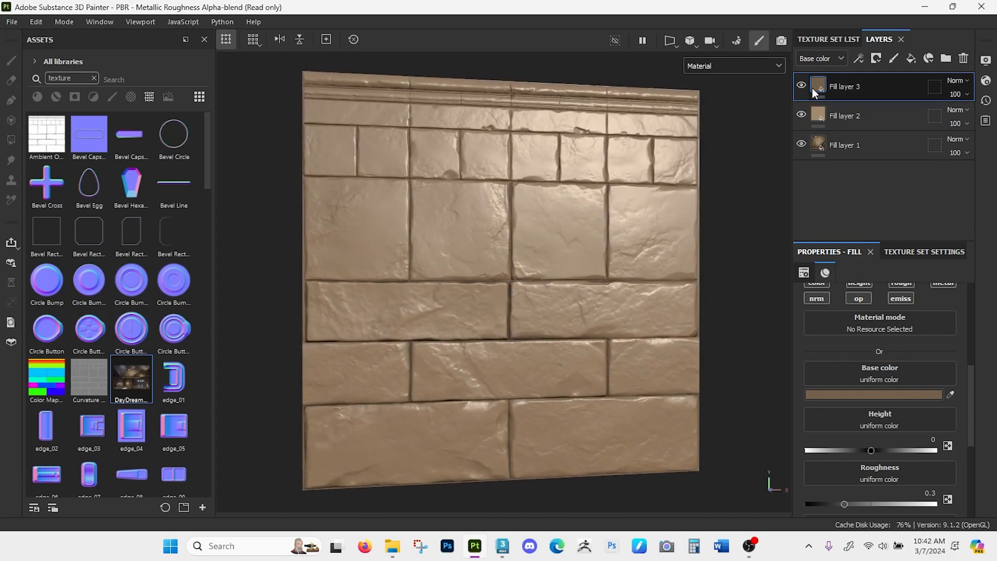
- Add a color selection mask to Fill layer 3 and pick the green ID color of the right-hand brick in the third row from the bottom
{"action": "left_click", "coordinate": [877, 60]}
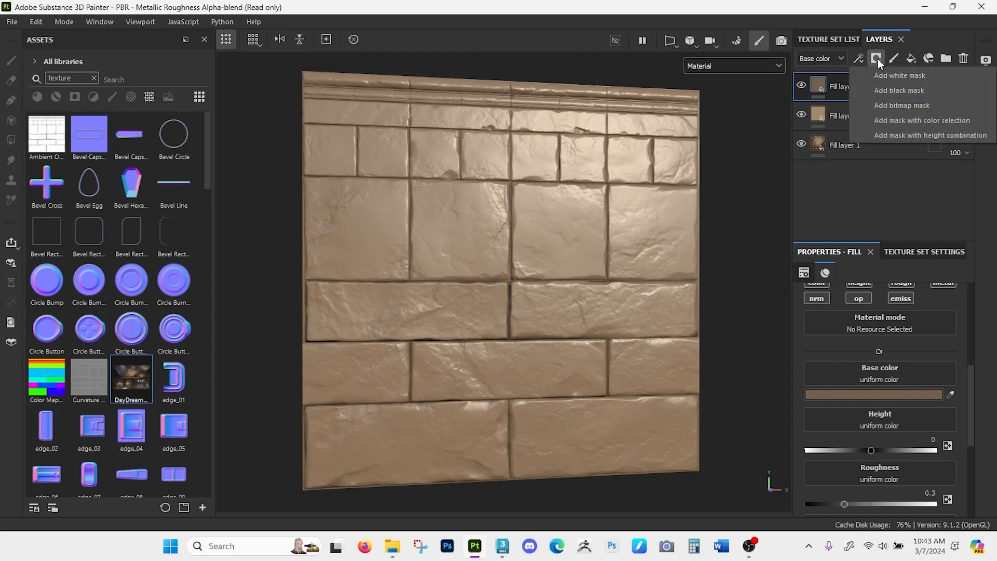
{"action": "left_click", "coordinate": [935, 123]}
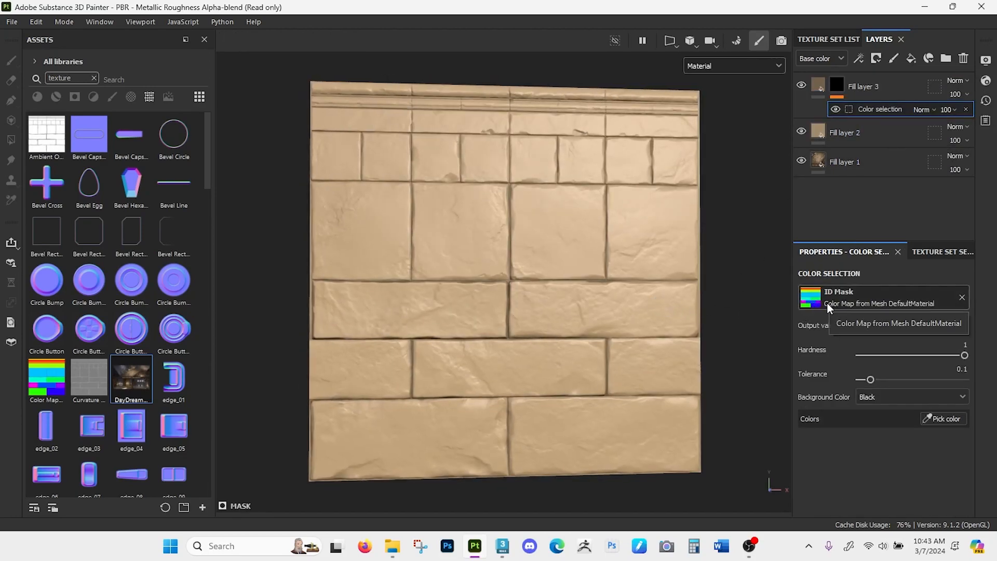
{"action": "left_click", "coordinate": [940, 418]}
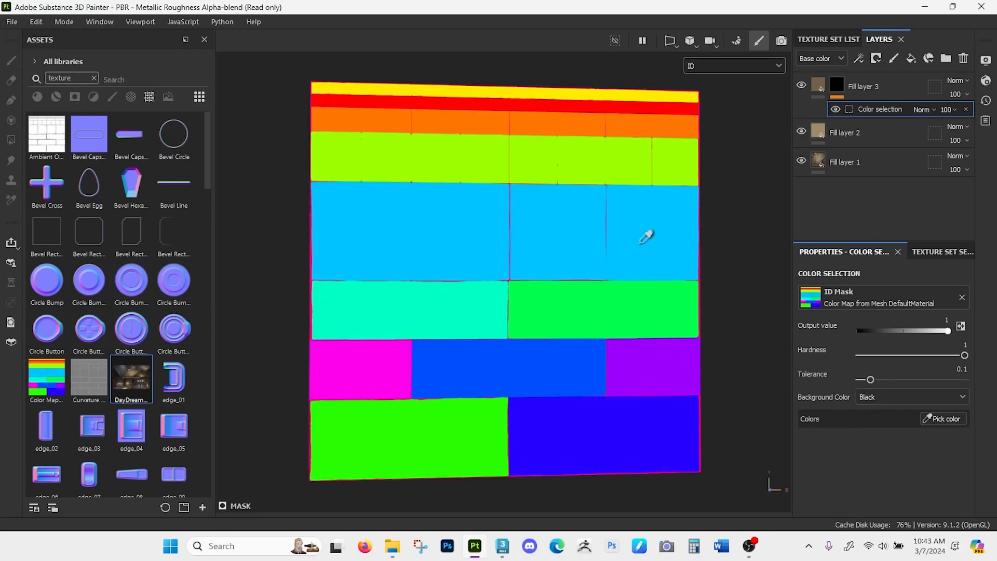
{"action": "left_click", "coordinate": [555, 308]}
{"action": "mouse_move", "coordinate": [629, 293]}
{"action": "left_mouse_down", "text": "alt"}
{"action": "mouse_move", "coordinate": [647, 294]}
{"action": "mouse_move", "coordinate": [627, 282]}
{"action": "left_mouse_up", "text": "alt"}
{"action": "scroll", "coordinate": [626, 276], "scroll_direction": "down", "scroll_amount": 1}
{"action": "middle_click_drag", "start_coordinate": [619, 247], "coordinate": [622, 230], "text": "alt"}
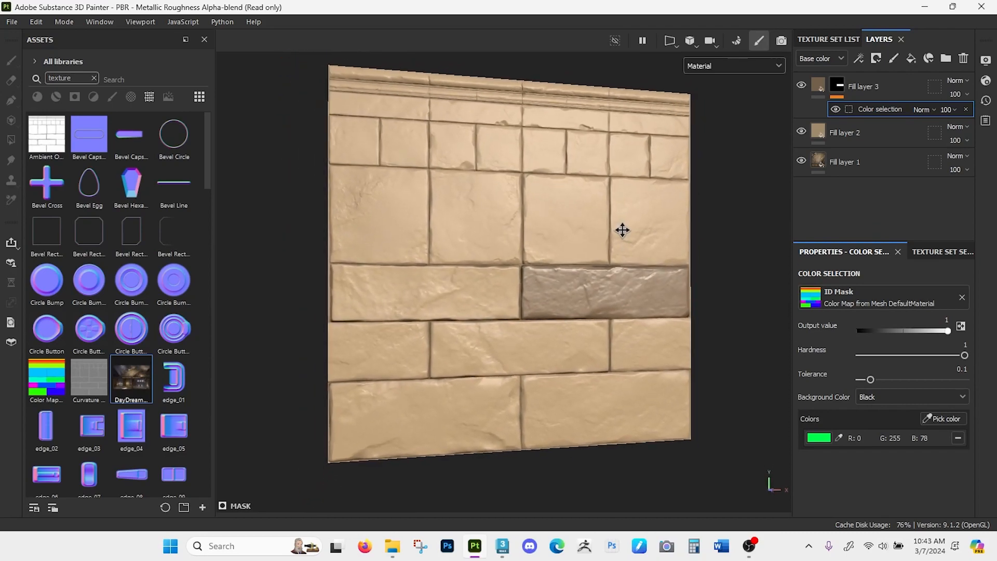
- Add the bottom-left brick's bright green ID color to Fill layer 3's color selection mask
{"action": "left_click", "coordinate": [940, 418]}
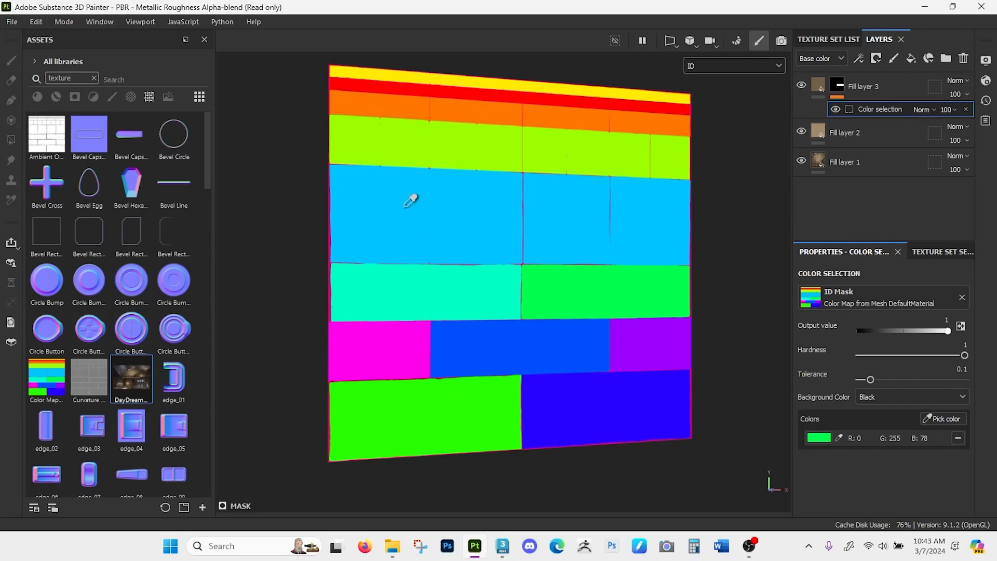
{"action": "left_click", "coordinate": [394, 391]}
{"action": "left_click_drag", "start_coordinate": [583, 407], "coordinate": [582, 372], "text": "alt"}
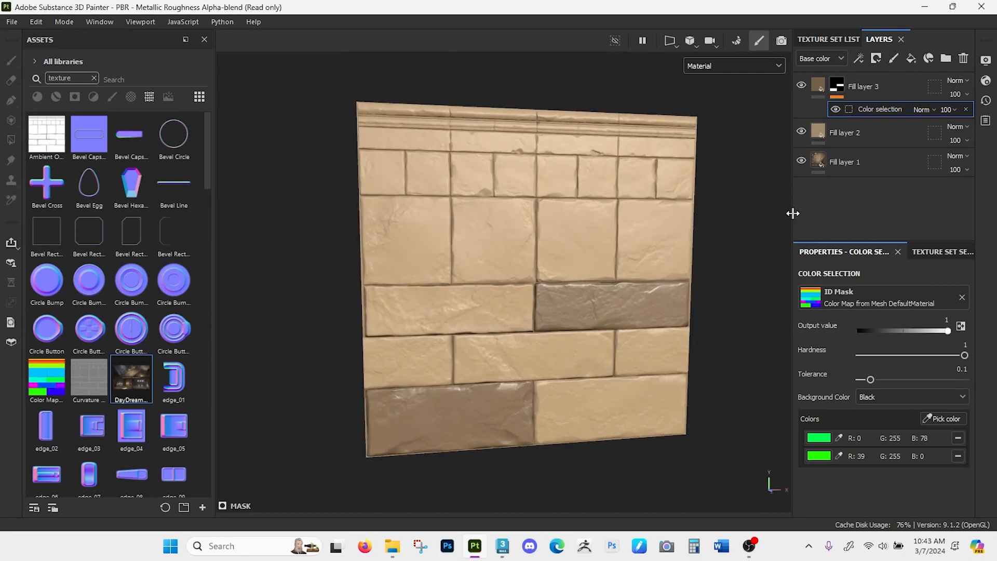
- Duplicate Fill layer 3 together with its color selection mask
{"action": "left_click", "coordinate": [890, 83]}
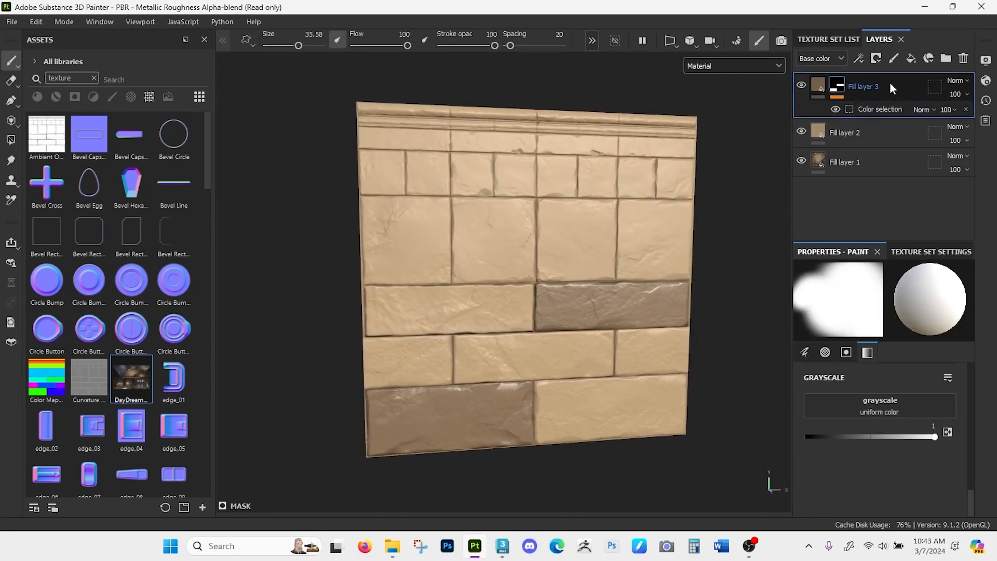
{"action": "key", "text": "ctrl+d"}
{"action": "right_click", "coordinate": [914, 81]}
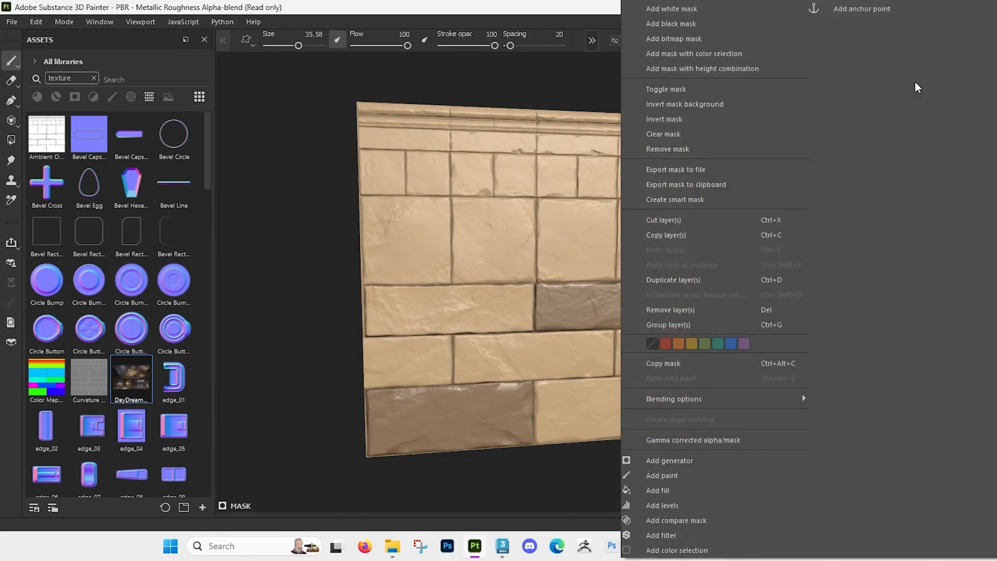
{"action": "left_click", "coordinate": [599, 94]}
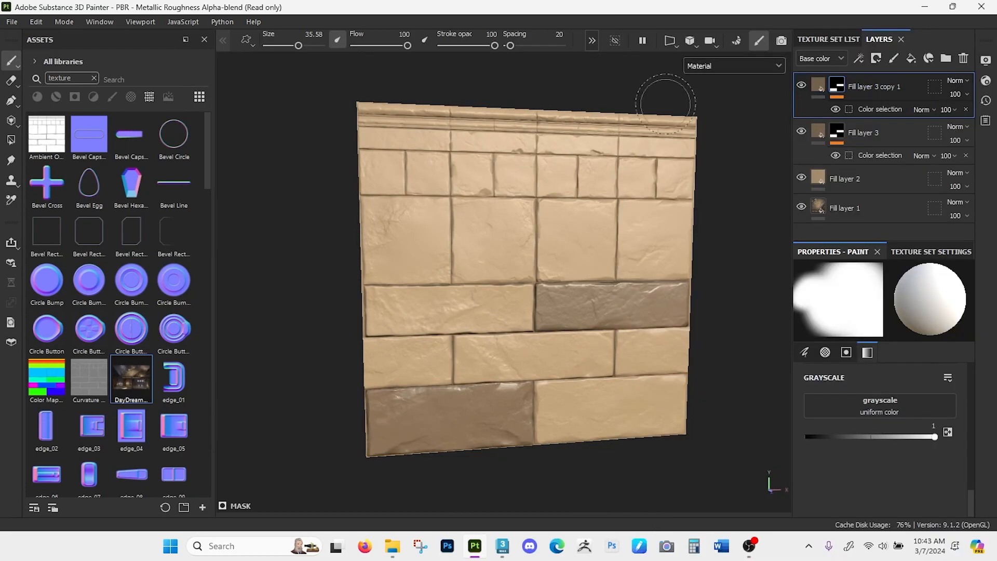
- Replace both green ID colors in the duplicate layer's color selection with the magenta of the left brick in the second row from the bottom
{"action": "left_click", "coordinate": [877, 109]}
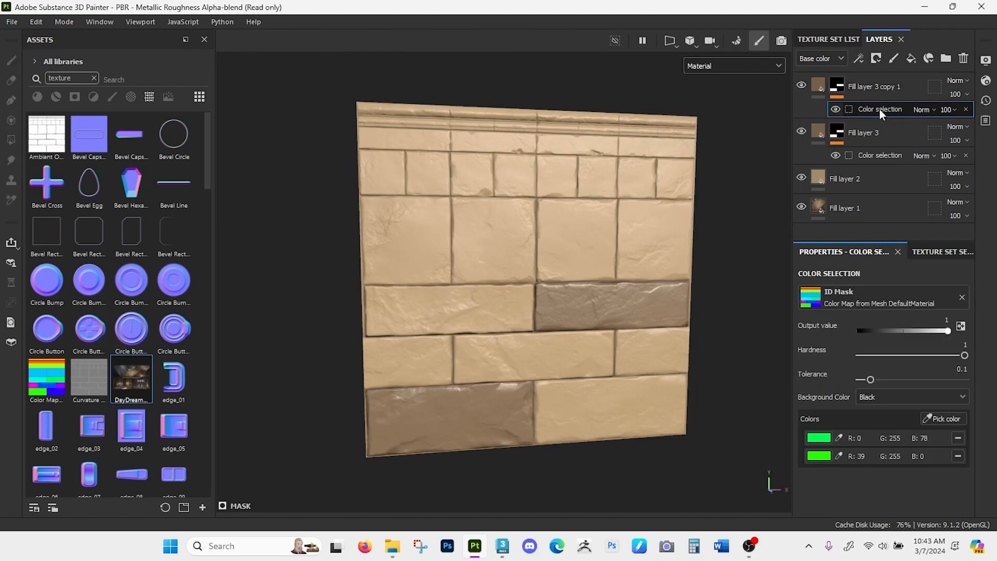
{"action": "left_click", "coordinate": [958, 439]}
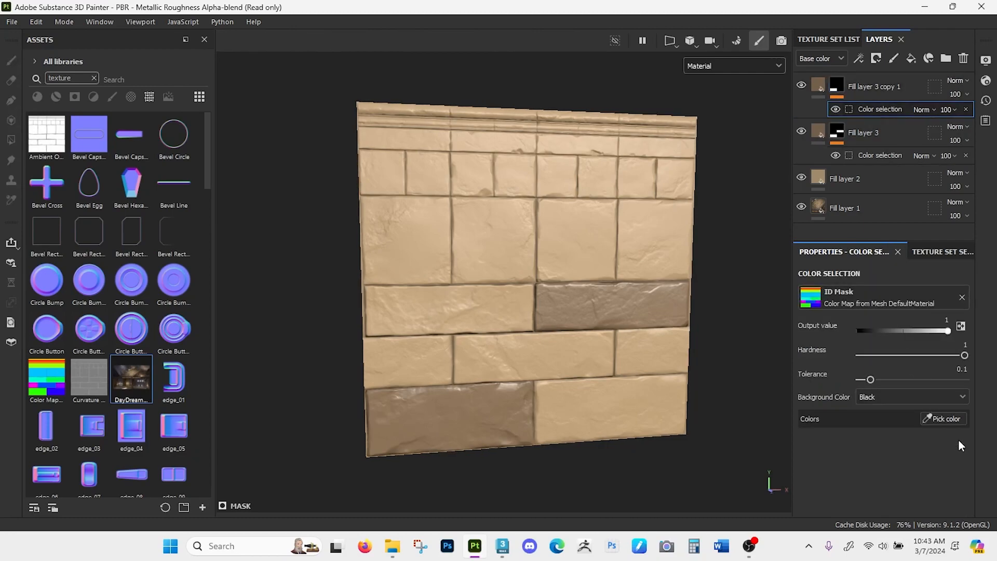
{"action": "left_click", "coordinate": [938, 419]}
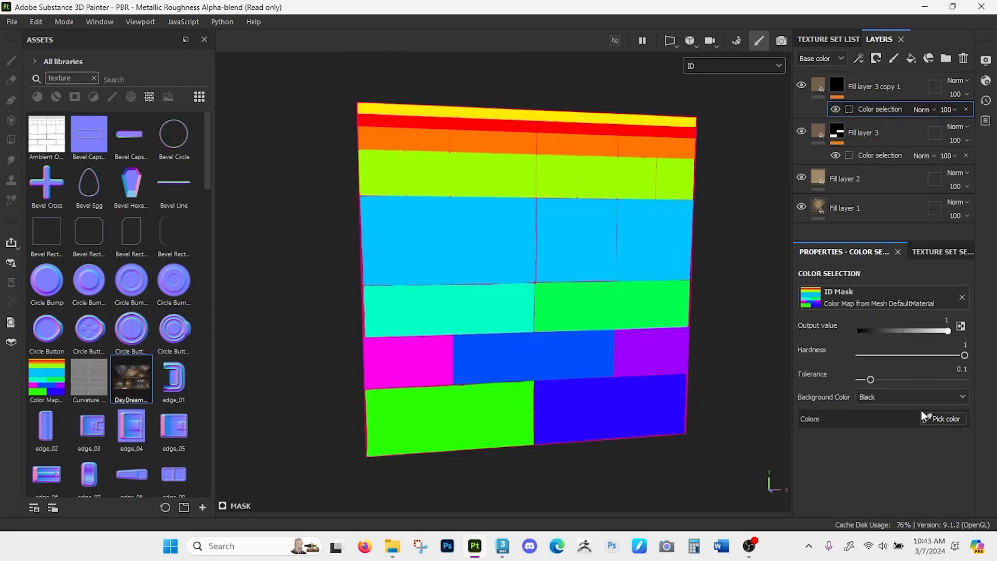
{"action": "left_click", "coordinate": [429, 364]}
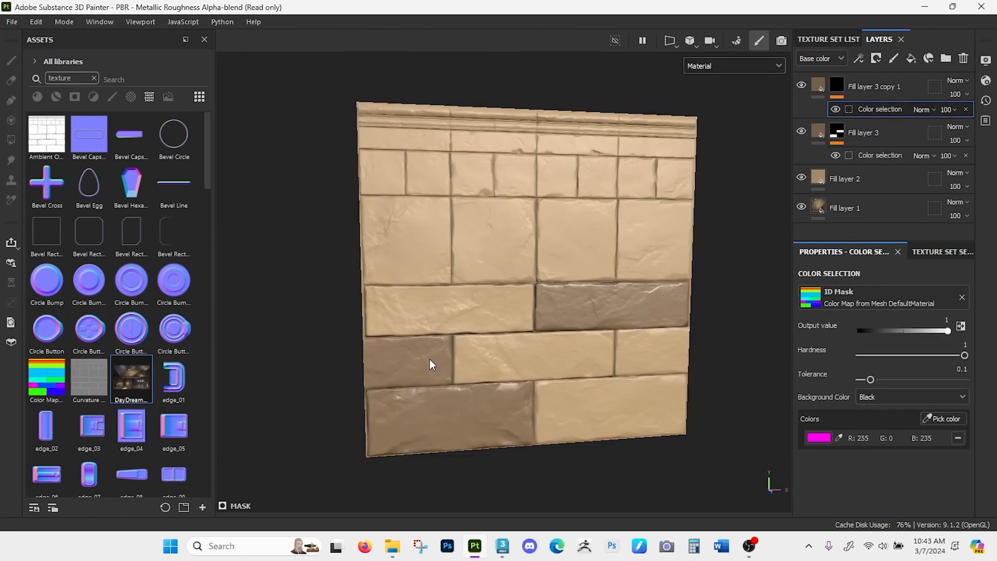
- Change the duplicate layer's base color to a lighter, slightly pinkish tan
{"action": "left_click", "coordinate": [818, 86]}
{"action": "left_click", "coordinate": [869, 395]}
{"action": "left_click", "coordinate": [749, 217]}
{"action": "mouse_move", "coordinate": [746, 217]}
{"action": "left_mouse_down"}
{"action": "mouse_move", "coordinate": [752, 197]}
{"action": "mouse_move", "coordinate": [738, 191]}
{"action": "mouse_move", "coordinate": [748, 197]}
{"action": "left_mouse_up"}
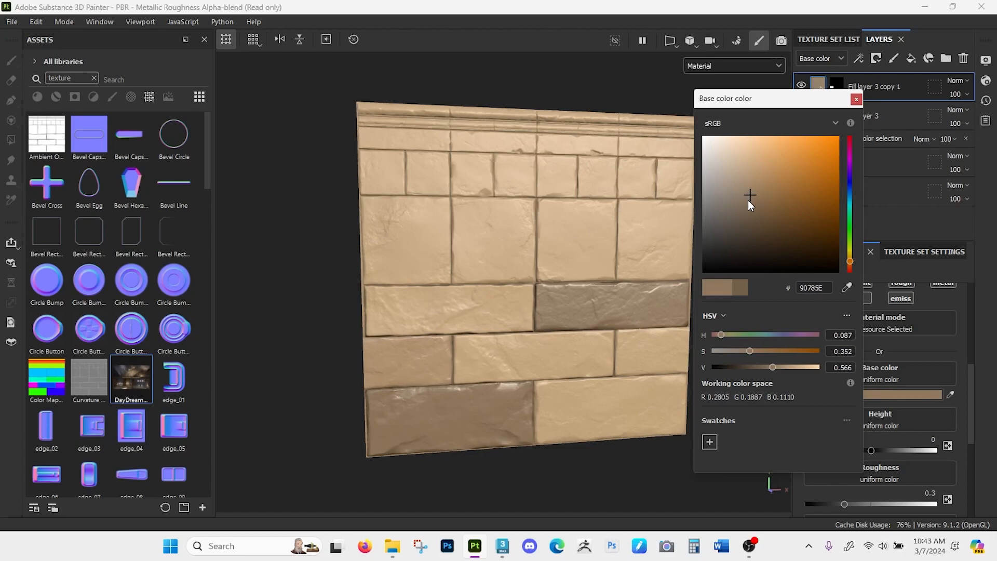
{"action": "left_click_drag", "start_coordinate": [850, 261], "coordinate": [851, 261]}
{"action": "left_click_drag", "start_coordinate": [740, 206], "coordinate": [743, 184]}
{"action": "left_click", "coordinate": [856, 99]}
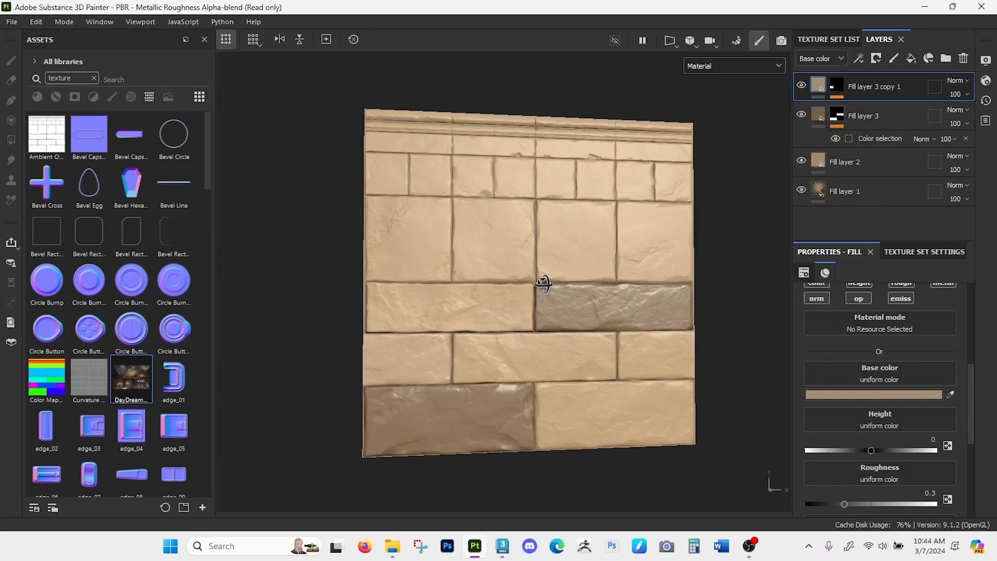
- Examine the color variation across the wall and the edges and cracks of the upper-left bricks up close
{"action": "mouse_move", "coordinate": [534, 278]}
{"action": "left_mouse_down", "text": "alt"}
{"action": "mouse_move", "coordinate": [518, 276]}
{"action": "mouse_move", "coordinate": [530, 300]}
{"action": "mouse_move", "coordinate": [527, 280]}
{"action": "mouse_move", "coordinate": [528, 297]}
{"action": "mouse_move", "coordinate": [541, 296]}
{"action": "mouse_move", "coordinate": [560, 269]}
{"action": "mouse_move", "coordinate": [630, 264]}
{"action": "mouse_move", "coordinate": [580, 269]}
{"action": "mouse_move", "coordinate": [588, 254]}
{"action": "mouse_move", "coordinate": [575, 234]}
{"action": "left_mouse_up", "text": "alt"}
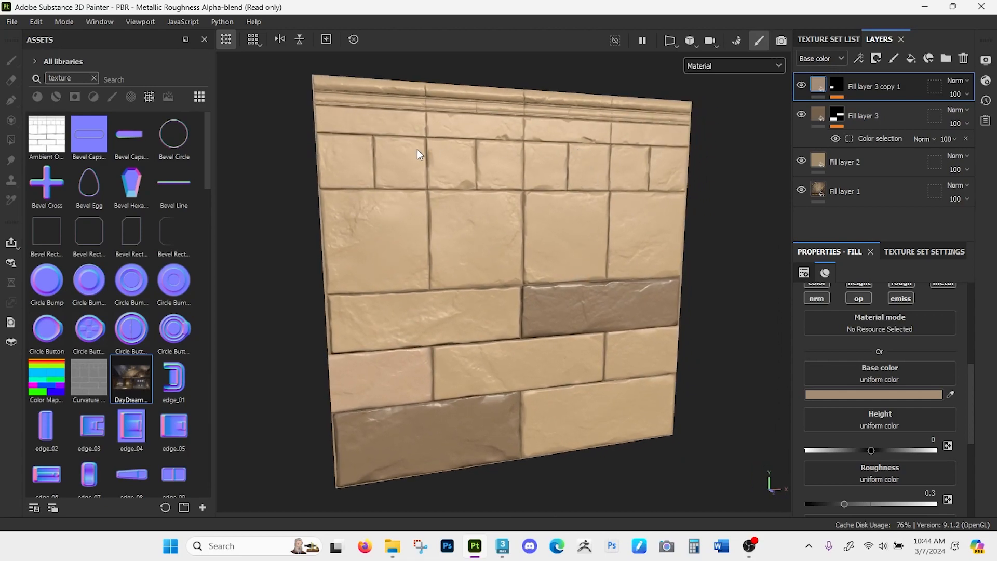
{"action": "right_click_drag", "start_coordinate": [518, 162], "coordinate": [385, 224], "text": "alt"}
{"action": "left_click_drag", "start_coordinate": [384, 223], "coordinate": [407, 237], "text": "alt"}
{"action": "right_click_drag", "start_coordinate": [404, 237], "coordinate": [376, 389], "text": "alt"}
{"action": "middle_click_drag", "start_coordinate": [364, 286], "coordinate": [501, 228], "text": "alt"}
{"action": "right_click_drag", "start_coordinate": [404, 220], "coordinate": [403, 254], "text": "alt"}
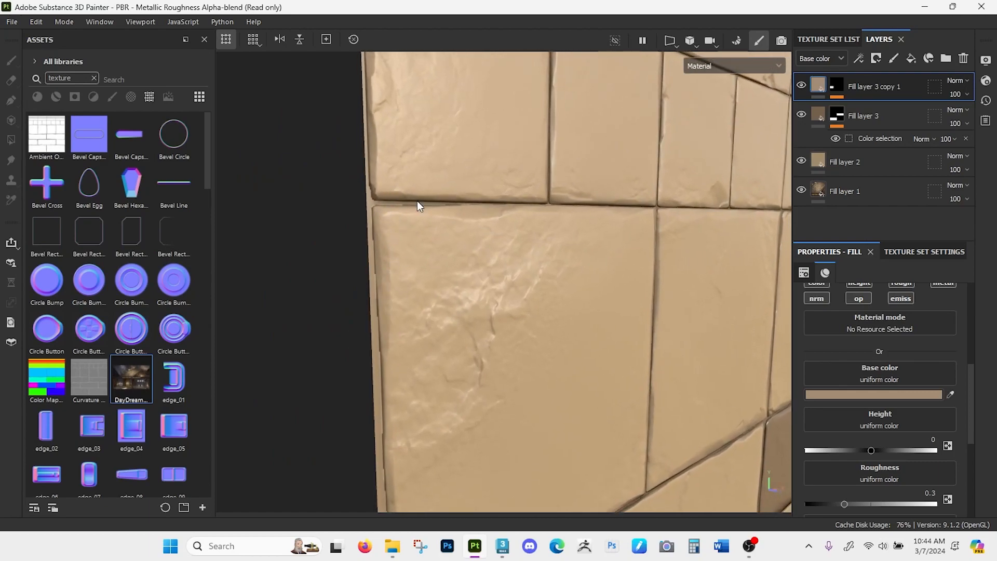
{"action": "left_click_drag", "start_coordinate": [499, 212], "coordinate": [478, 220], "text": "alt"}
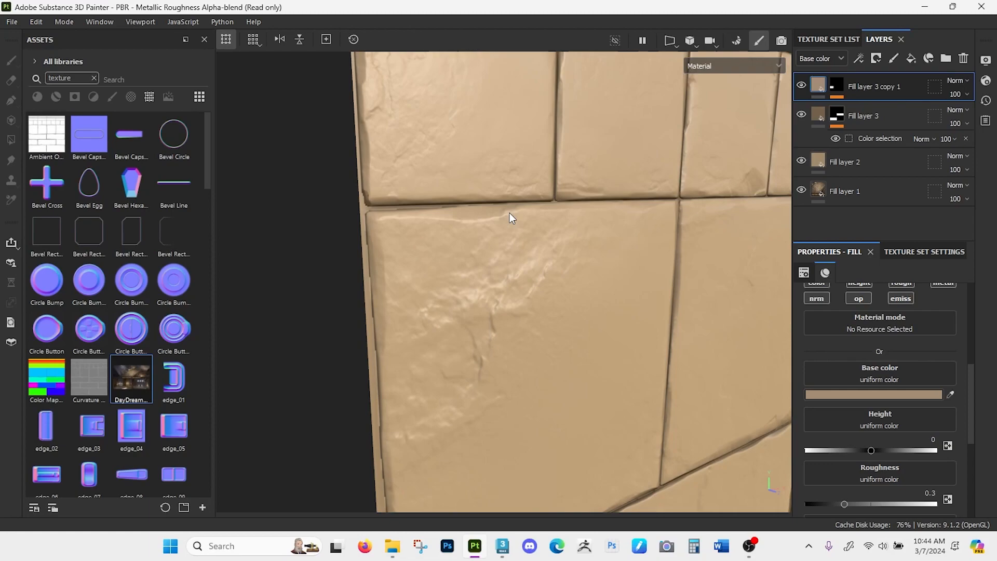
- Add a new fill layer on top of the stack with a light cream-tan base color, CBBAA5
{"action": "left_click", "coordinate": [908, 59]}
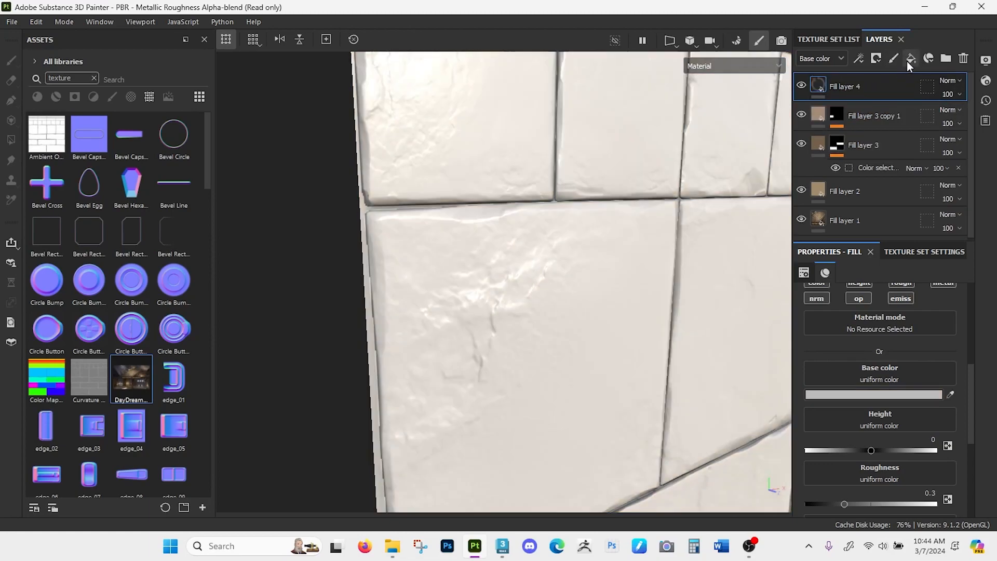
{"action": "left_click", "coordinate": [856, 394]}
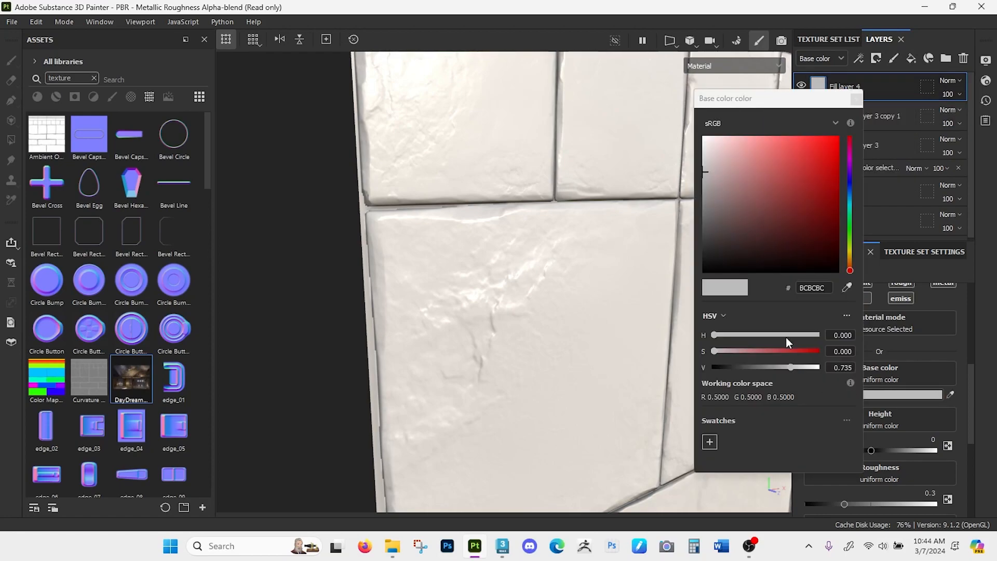
{"action": "left_click", "coordinate": [849, 259]}
{"action": "left_click", "coordinate": [734, 181]}
{"action": "mouse_move", "coordinate": [724, 190]}
{"action": "left_mouse_down"}
{"action": "mouse_move", "coordinate": [725, 202]}
{"action": "mouse_move", "coordinate": [728, 164]}
{"action": "left_mouse_up"}
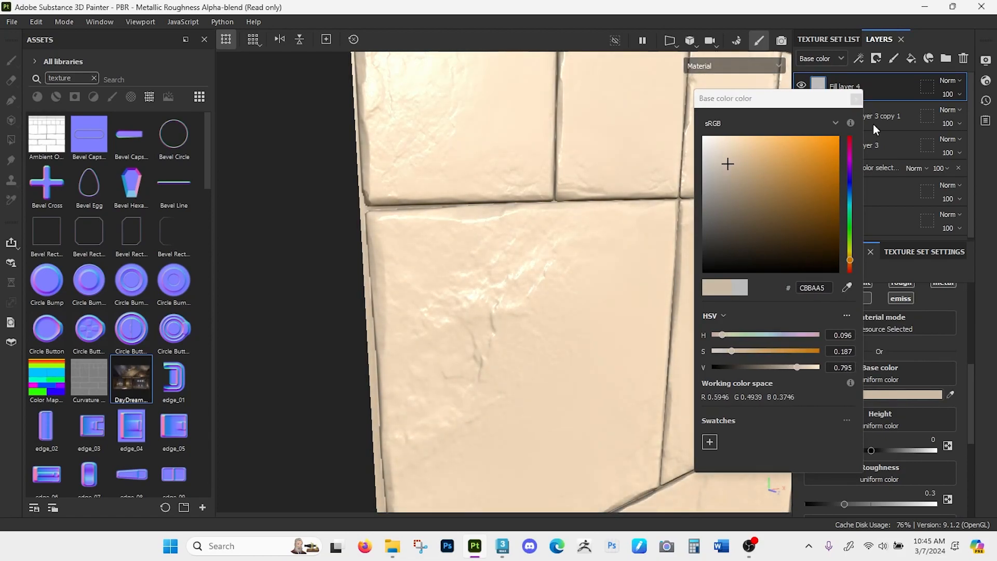
{"action": "left_click", "coordinate": [855, 99]}
{"action": "right_click_drag", "start_coordinate": [540, 308], "coordinate": [533, 255], "text": "alt"}
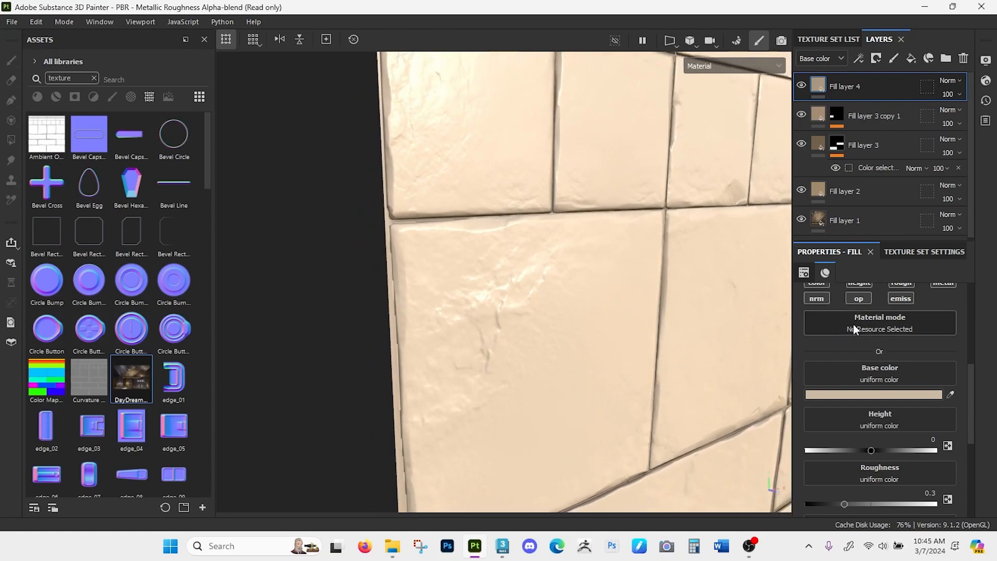
- Turn off the height and metal channels of Fill layer 4 and set its roughness to about 0.59
{"action": "scroll", "coordinate": [853, 324], "scroll_direction": "up", "scroll_amount": 1}
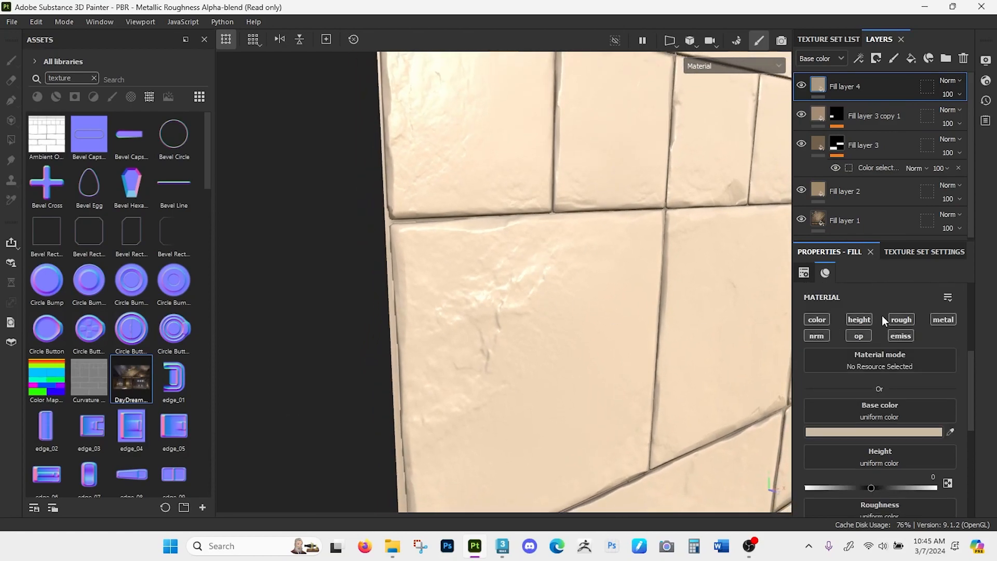
{"action": "left_click", "coordinate": [861, 319]}
{"action": "left_click", "coordinate": [940, 320]}
{"action": "left_click_drag", "start_coordinate": [842, 488], "coordinate": [883, 487]}
{"action": "left_click_drag", "start_coordinate": [618, 290], "coordinate": [597, 166], "text": "alt"}
- Add a black mask to Fill layer 4 and try painting a thin edge highlight down the brick's left edge with brush size 0.6
{"action": "left_click", "coordinate": [876, 59]}
{"action": "left_click", "coordinate": [887, 86]}
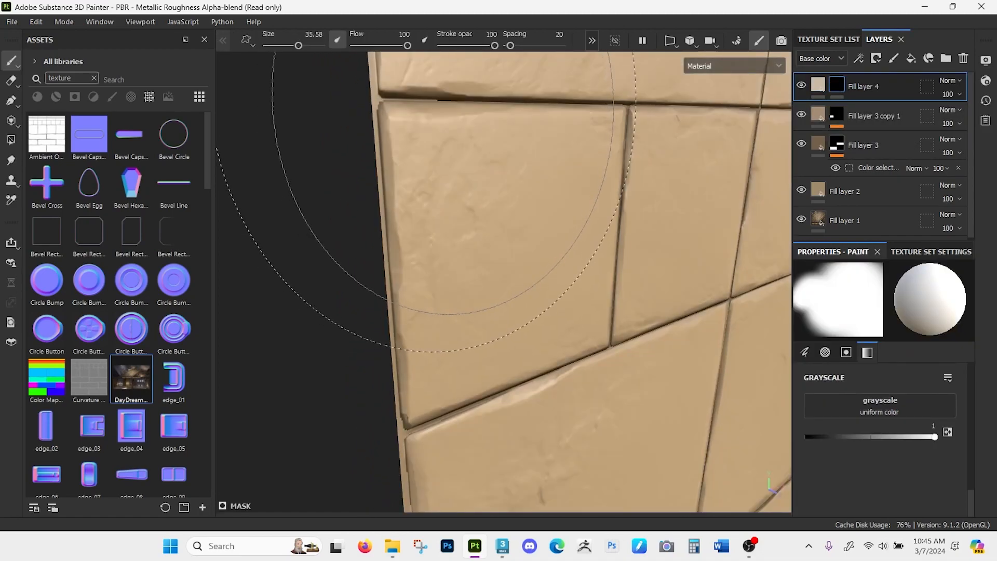
{"action": "left_click_drag", "start_coordinate": [298, 45], "coordinate": [270, 46]}
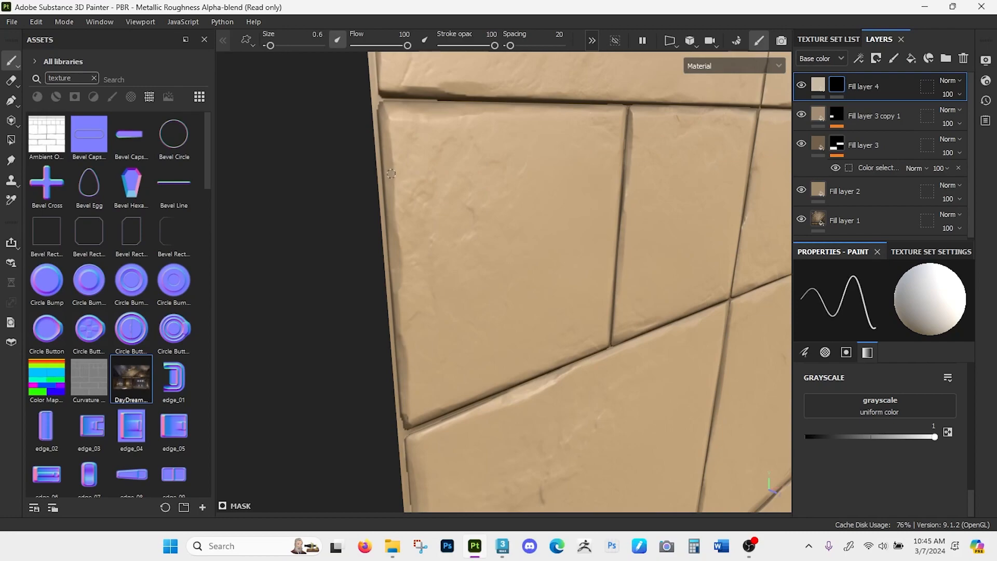
{"action": "left_click_drag", "start_coordinate": [393, 172], "coordinate": [404, 339]}
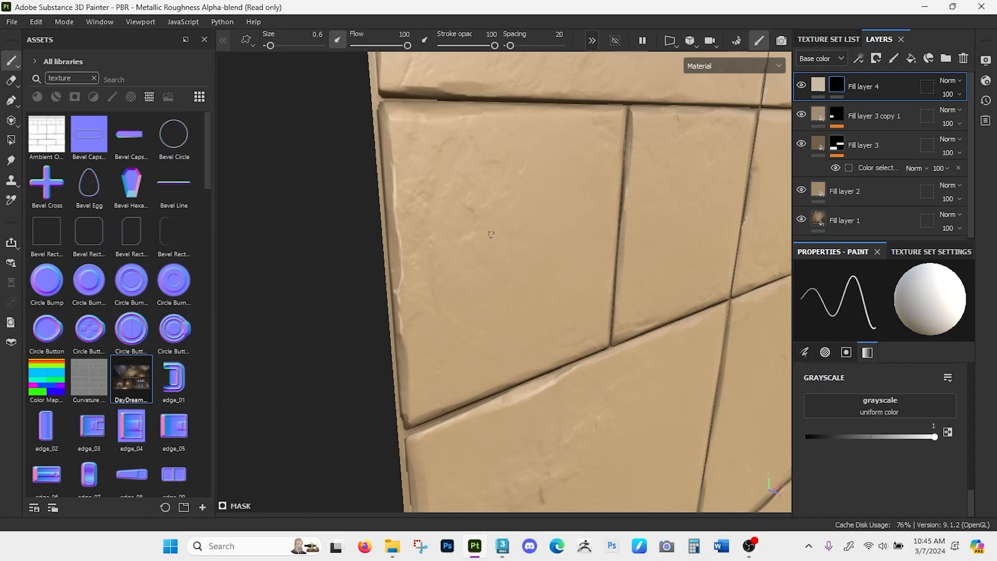
{"action": "key", "text": "ctrl"}
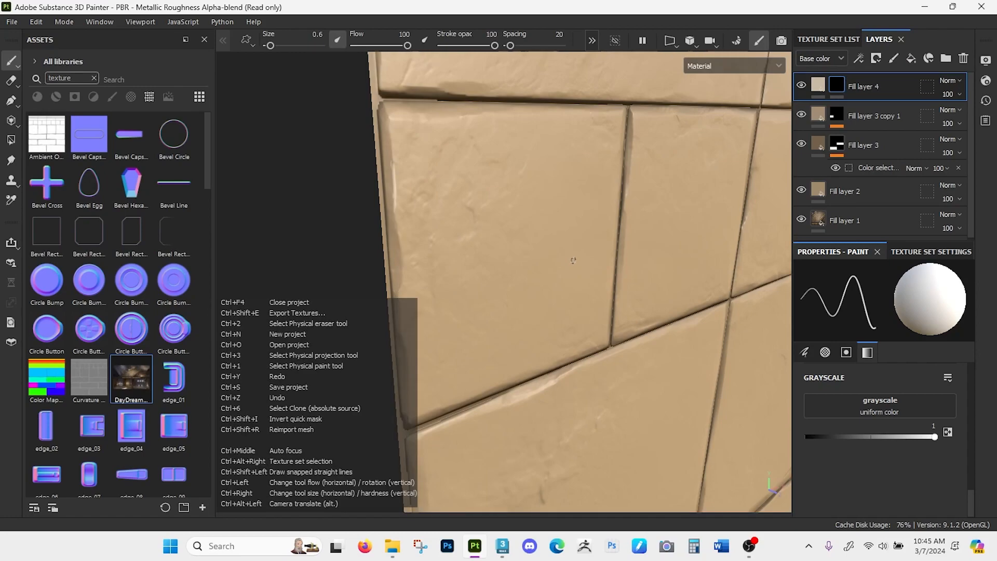
- Try painting fainter highlights along the brick's left edge at stroke opacity 32, and discard the painted mask
{"action": "left_click_drag", "start_coordinate": [494, 46], "coordinate": [449, 47]}
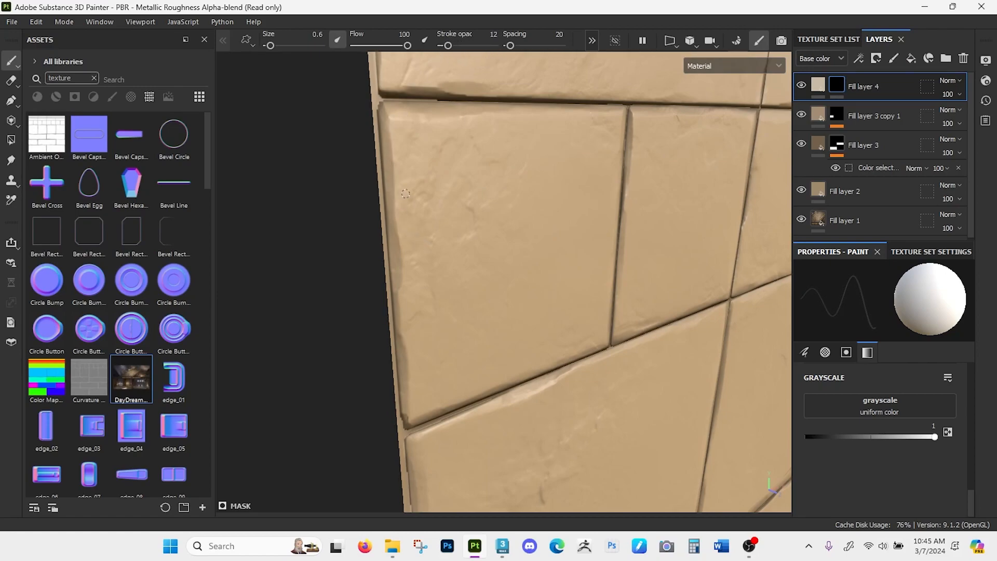
{"action": "left_click_drag", "start_coordinate": [448, 47], "coordinate": [458, 48]}
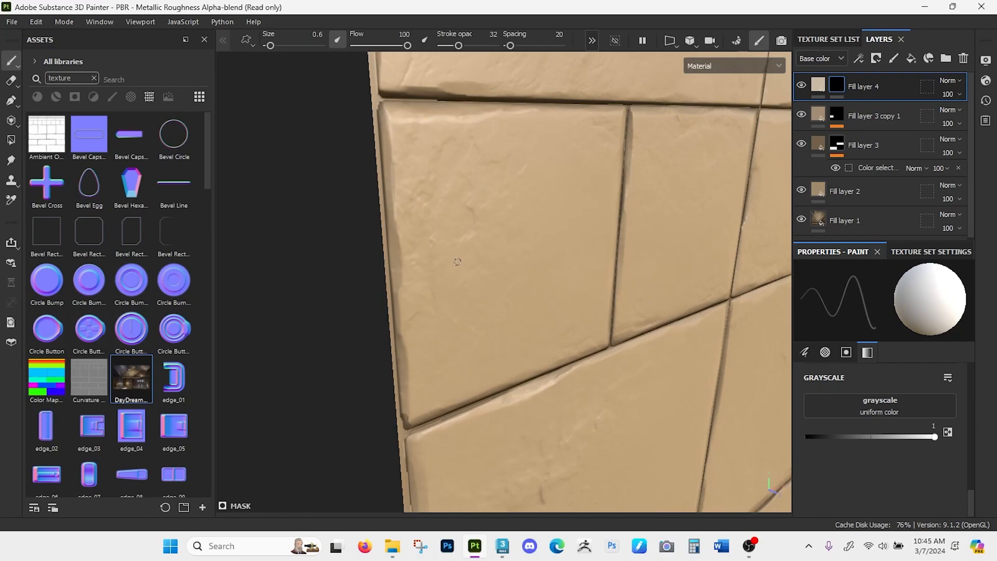
{"action": "left_click_drag", "start_coordinate": [401, 294], "coordinate": [404, 266]}
{"action": "mouse_move", "coordinate": [391, 225]}
{"action": "left_mouse_down"}
{"action": "mouse_move", "coordinate": [407, 383]}
{"action": "mouse_move", "coordinate": [428, 411]}
{"action": "left_mouse_up"}
{"action": "left_click_drag", "start_coordinate": [319, 441], "coordinate": [294, 440], "text": "alt"}
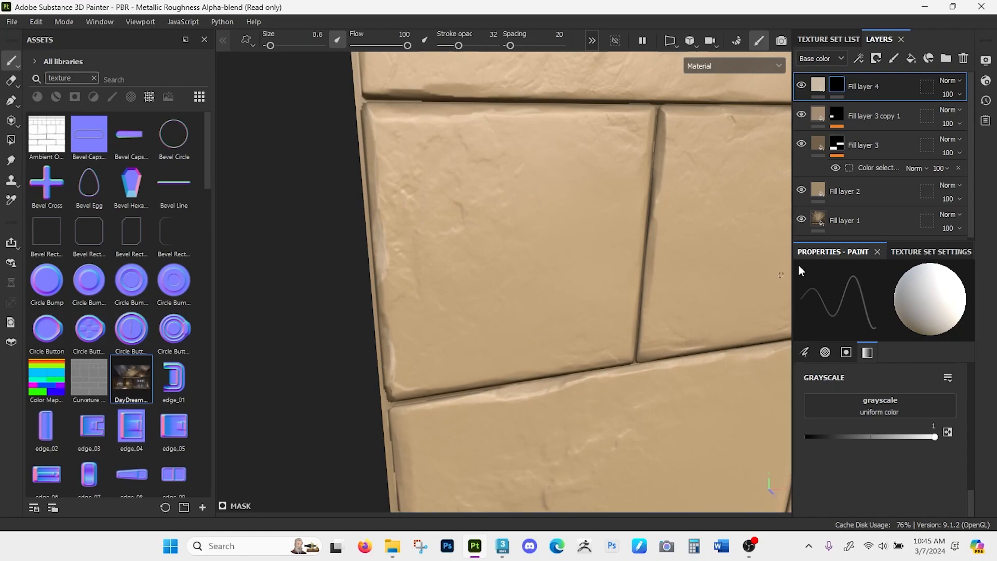
{"action": "right_click", "coordinate": [838, 84]}
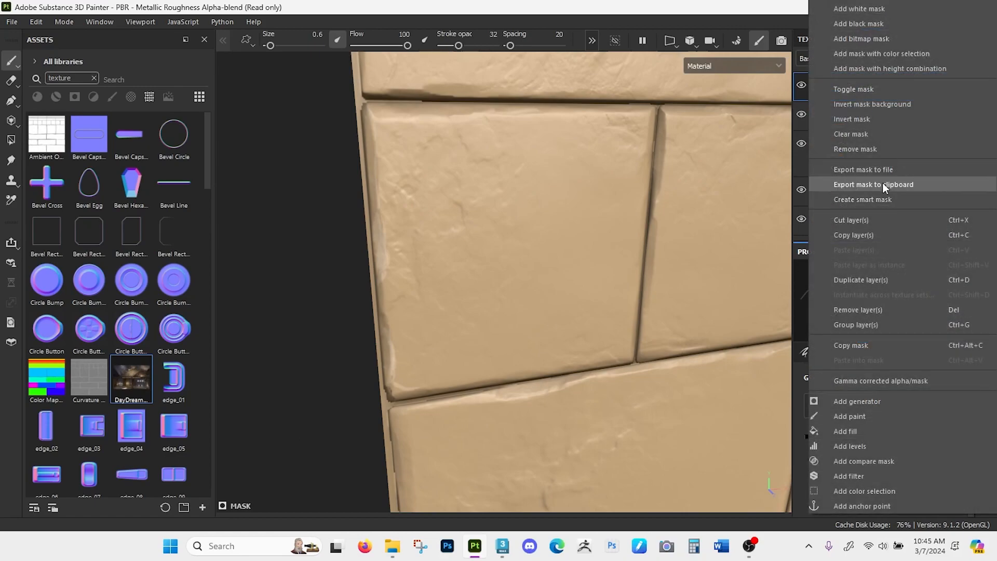
{"action": "left_click", "coordinate": [855, 152]}
- Add a fresh black mask to Fill layer 4
{"action": "right_click_drag", "start_coordinate": [512, 163], "coordinate": [665, 196], "text": "alt"}
{"action": "left_click", "coordinate": [875, 59]}
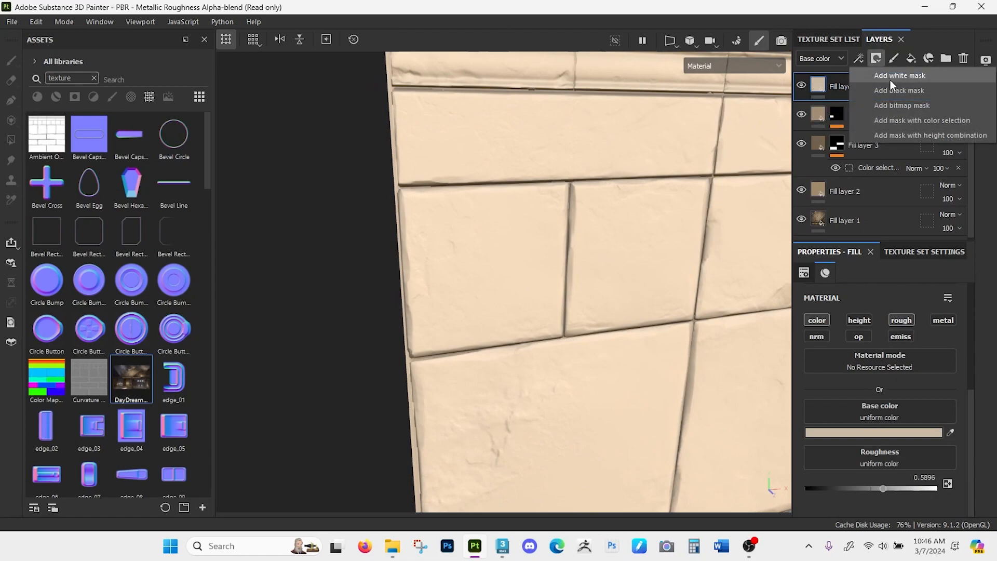
{"action": "left_click", "coordinate": [903, 89]}
{"action": "left_click_drag", "start_coordinate": [582, 270], "coordinate": [549, 275], "text": "alt"}
{"action": "mouse_move", "coordinate": [472, 213]}
{"action": "right_mouse_down", "text": "alt"}
{"action": "mouse_move", "coordinate": [469, 345]}
{"action": "mouse_move", "coordinate": [469, 243]}
{"action": "mouse_move", "coordinate": [465, 252]}
{"action": "right_mouse_up", "text": "alt"}
{"action": "middle_click_drag", "start_coordinate": [463, 252], "coordinate": [409, 267], "text": "alt"}
{"action": "left_click_drag", "start_coordinate": [410, 267], "coordinate": [421, 260], "text": "alt"}
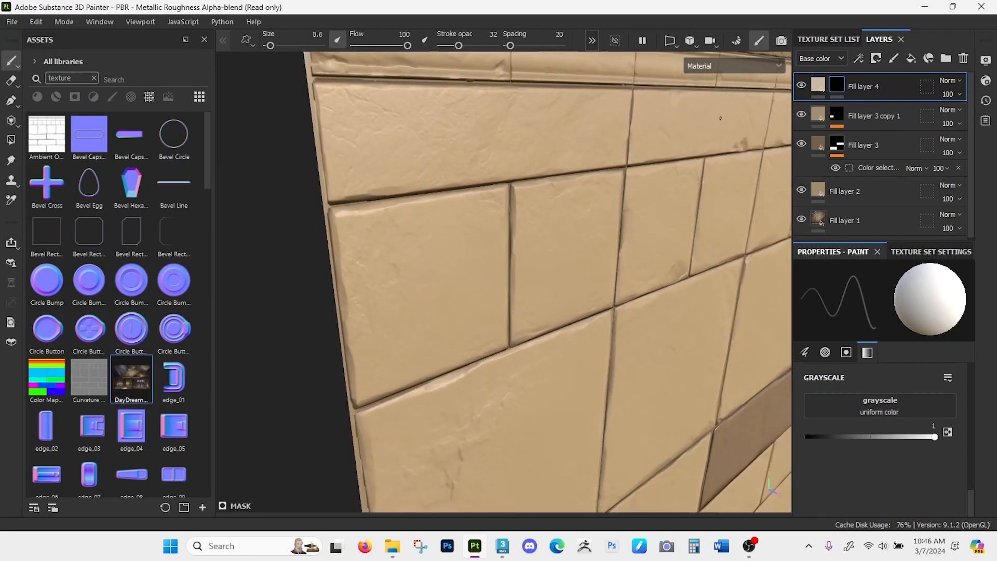
- Add a Metal Edge Wear generator to the mask of Fill layer 4
{"action": "left_click", "coordinate": [858, 58]}
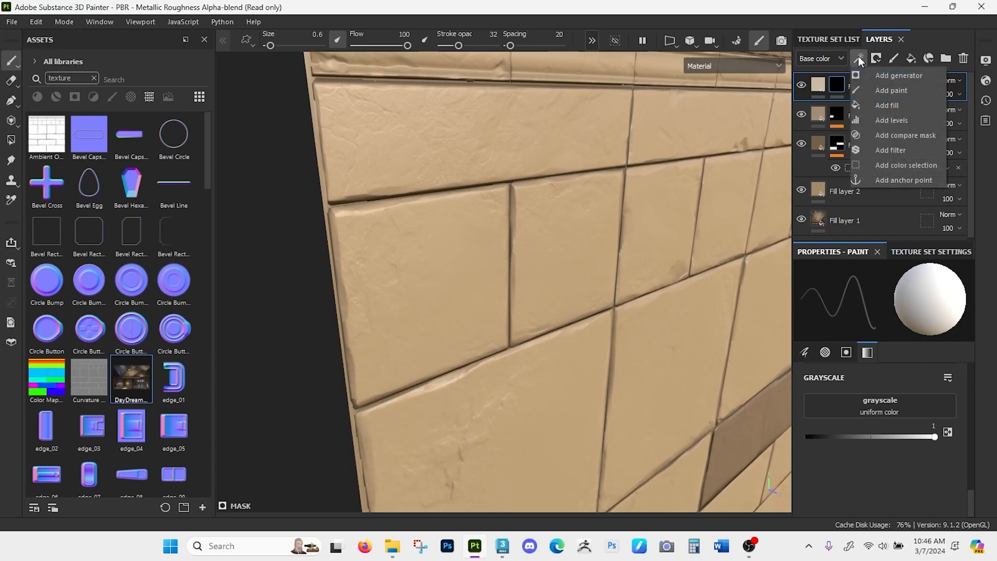
{"action": "left_click", "coordinate": [887, 77]}
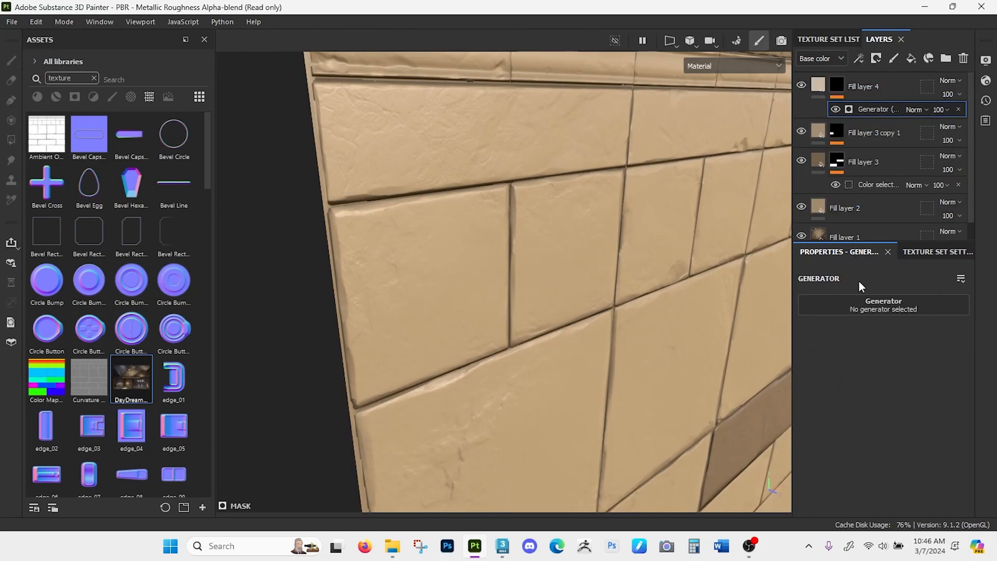
{"action": "left_click", "coordinate": [862, 307]}
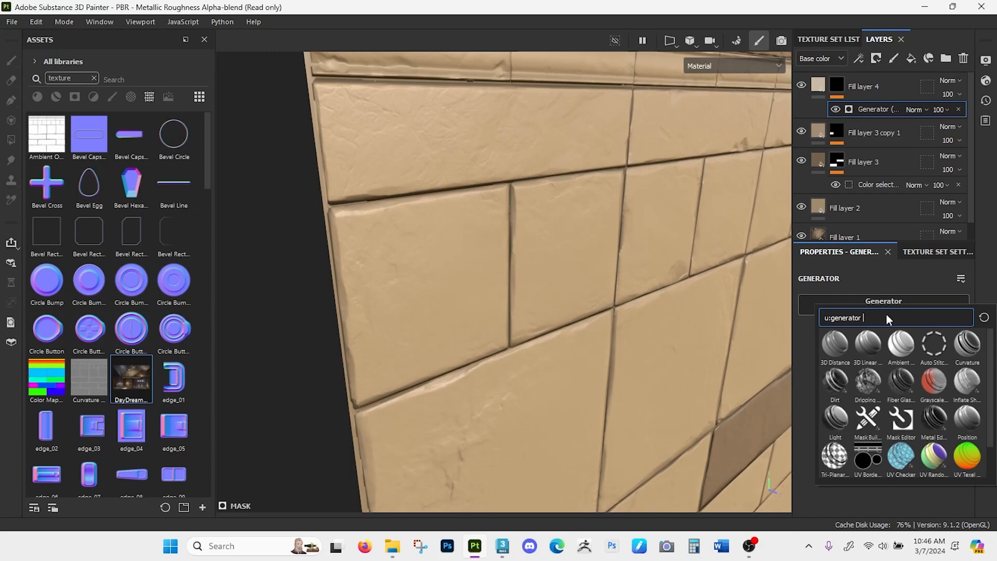
{"action": "mouse_move", "coordinate": [932, 423]}
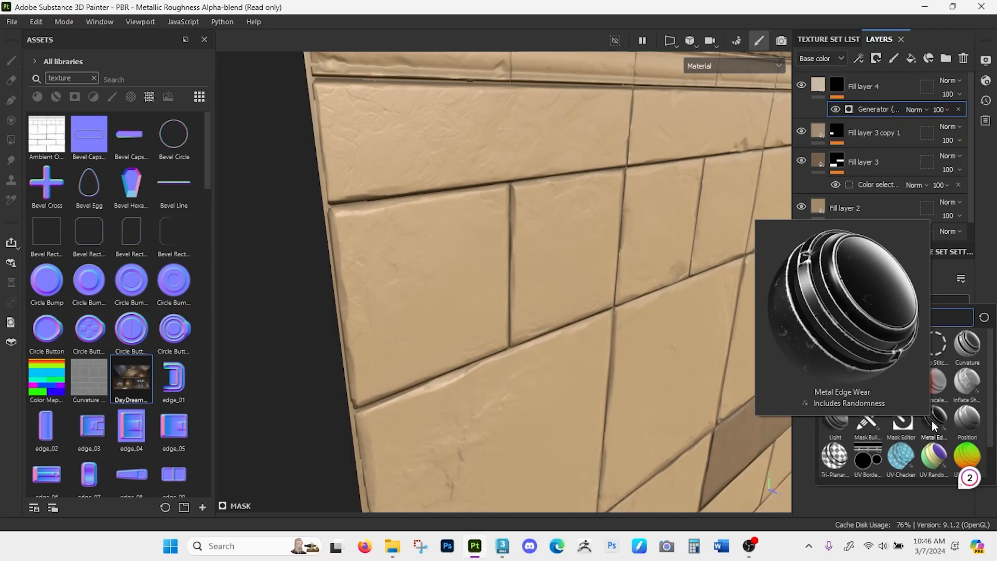
{"action": "left_click", "coordinate": [931, 420]}
- Inspect the generated edge wear on the left-side bricks up close and briefly preview it inverted
{"action": "left_click_drag", "start_coordinate": [519, 356], "coordinate": [596, 289], "text": "alt"}
{"action": "right_click_drag", "start_coordinate": [333, 169], "coordinate": [520, 278], "text": "alt"}
{"action": "left_click_drag", "start_coordinate": [520, 279], "coordinate": [426, 276], "text": "alt"}
{"action": "right_click_drag", "start_coordinate": [311, 193], "coordinate": [368, 453], "text": "alt"}
{"action": "middle_click_drag", "start_coordinate": [330, 192], "coordinate": [658, 373], "text": "alt"}
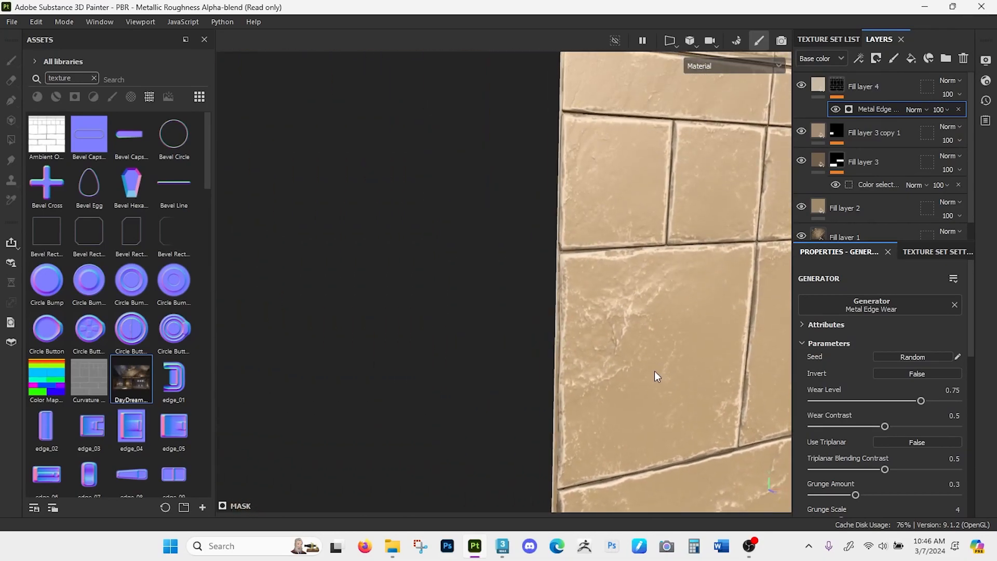
{"action": "scroll", "coordinate": [658, 372], "scroll_direction": "up", "scroll_amount": 3}
{"action": "left_click_drag", "start_coordinate": [578, 250], "coordinate": [527, 243], "text": "alt"}
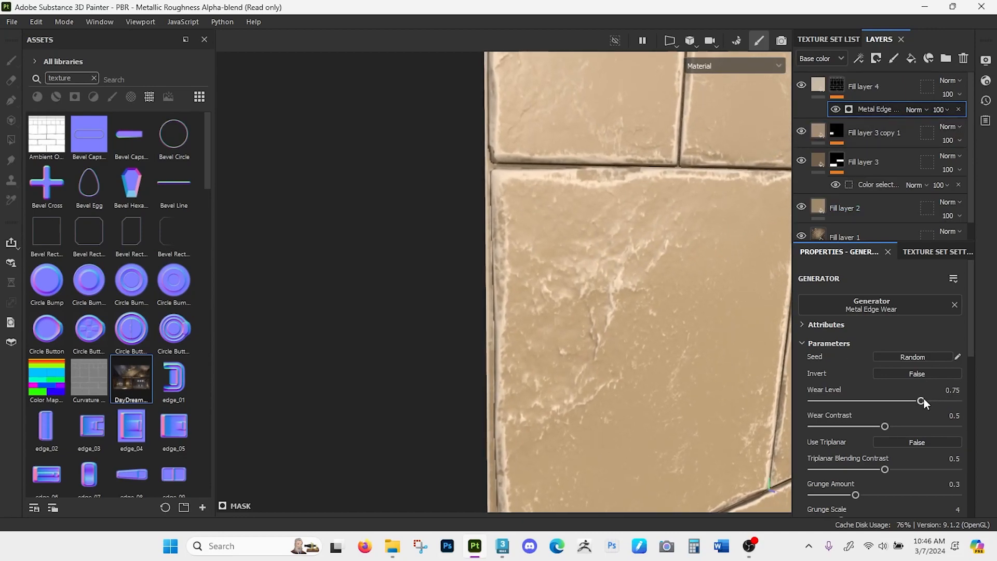
{"action": "left_click", "coordinate": [915, 372]}
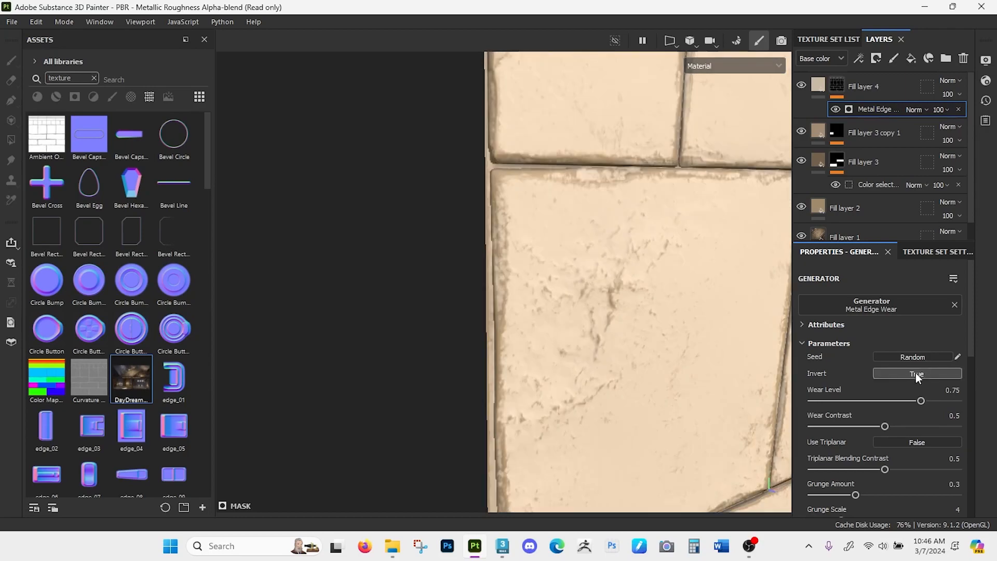
{"action": "left_click", "coordinate": [915, 372]}
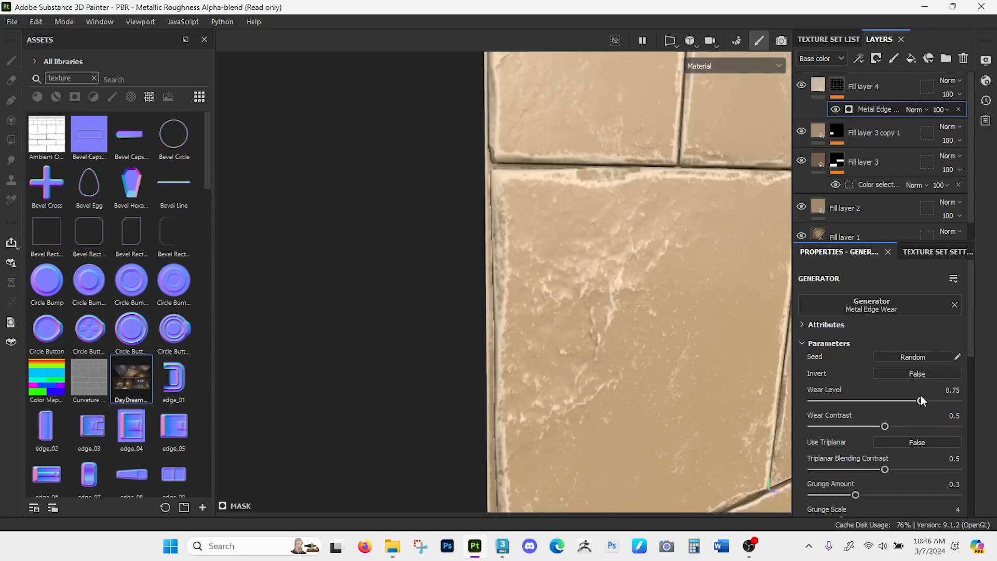
- Set the Wear Level of the Metal Edge Wear generator to 0.61, judging it against the whole wall
{"action": "left_click_drag", "start_coordinate": [921, 397], "coordinate": [892, 397]}
{"action": "right_click_drag", "start_coordinate": [612, 366], "coordinate": [616, 244], "text": "alt"}
{"action": "middle_click_drag", "start_coordinate": [614, 331], "coordinate": [460, 262], "text": "alt"}
{"action": "left_click_drag", "start_coordinate": [457, 275], "coordinate": [537, 338], "text": "alt"}
{"action": "middle_click_drag", "start_coordinate": [536, 338], "coordinate": [573, 292], "text": "alt"}
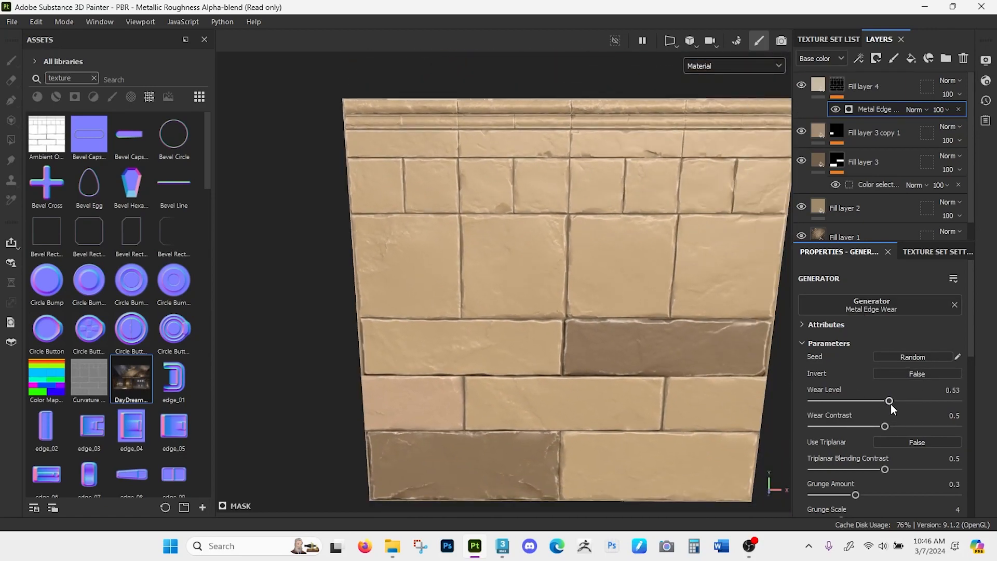
{"action": "mouse_move", "coordinate": [888, 403]}
{"action": "left_mouse_down"}
{"action": "mouse_move", "coordinate": [908, 401]}
{"action": "mouse_move", "coordinate": [899, 401]}
{"action": "left_mouse_up"}
- Examine the edge wear across the whole wall, the top trim and the upper-left bricks
{"action": "left_click_drag", "start_coordinate": [580, 347], "coordinate": [605, 367], "text": "alt"}
{"action": "right_click_drag", "start_coordinate": [592, 346], "coordinate": [584, 282], "text": "alt"}
{"action": "left_click_drag", "start_coordinate": [585, 282], "coordinate": [576, 289], "text": "alt"}
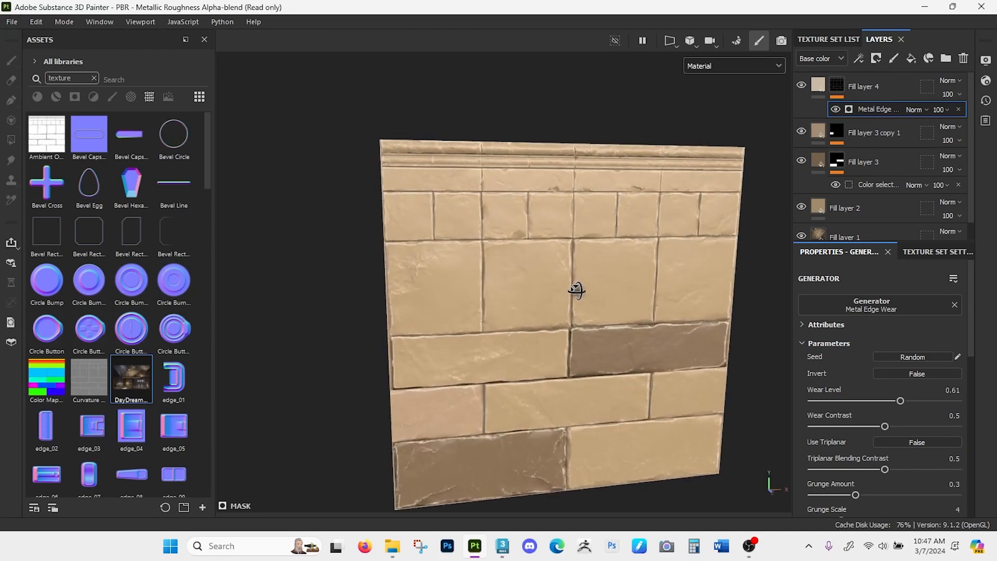
{"action": "right_click_drag", "start_coordinate": [577, 289], "coordinate": [576, 320], "text": "alt"}
{"action": "middle_click_drag", "start_coordinate": [576, 321], "coordinate": [552, 287], "text": "alt"}
{"action": "mouse_move", "coordinate": [553, 287]}
{"action": "left_mouse_down", "text": "alt"}
{"action": "mouse_move", "coordinate": [509, 296]}
{"action": "mouse_move", "coordinate": [530, 283]}
{"action": "mouse_move", "coordinate": [551, 314]}
{"action": "left_mouse_up", "text": "alt"}
{"action": "right_click_drag", "start_coordinate": [527, 223], "coordinate": [534, 310], "text": "alt"}
{"action": "middle_click_drag", "start_coordinate": [416, 239], "coordinate": [450, 291], "text": "alt"}
{"action": "left_click_drag", "start_coordinate": [449, 290], "coordinate": [478, 294], "text": "alt"}
{"action": "middle_click_drag", "start_coordinate": [454, 243], "coordinate": [553, 292], "text": "alt"}
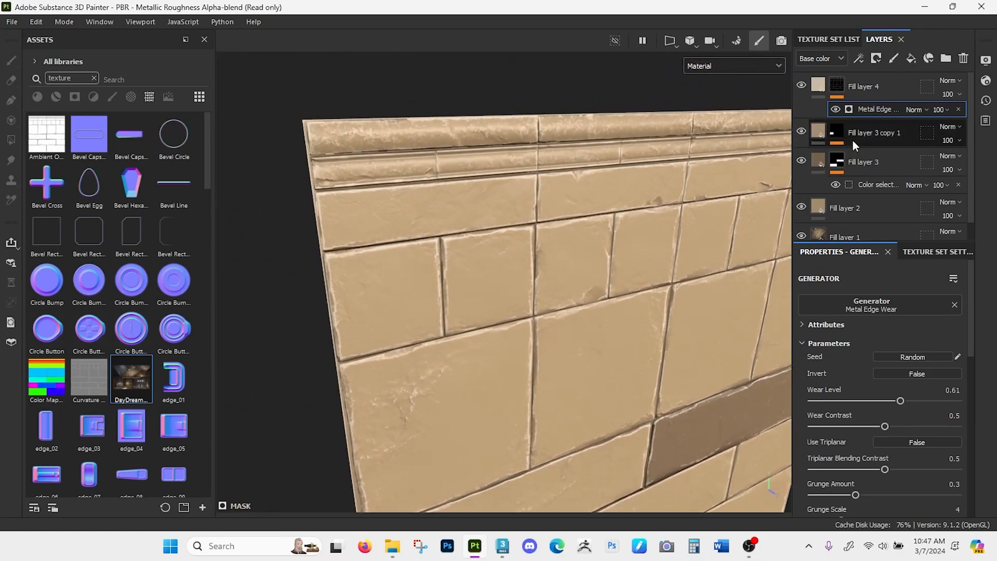
- Group Fill layer 4 into a new folder and color-code the folder red
{"action": "left_click", "coordinate": [893, 90]}
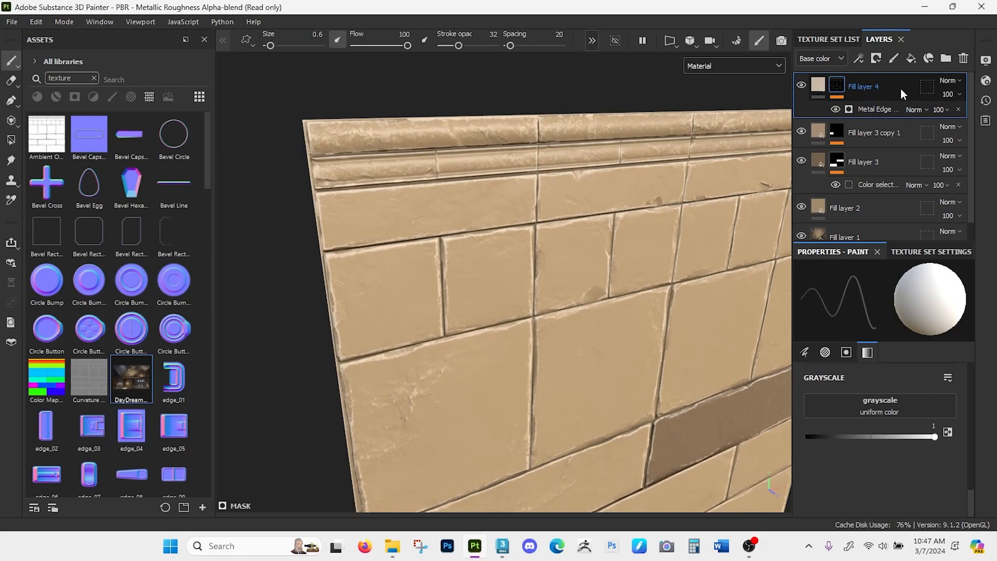
{"action": "key", "text": "ctrl+g"}
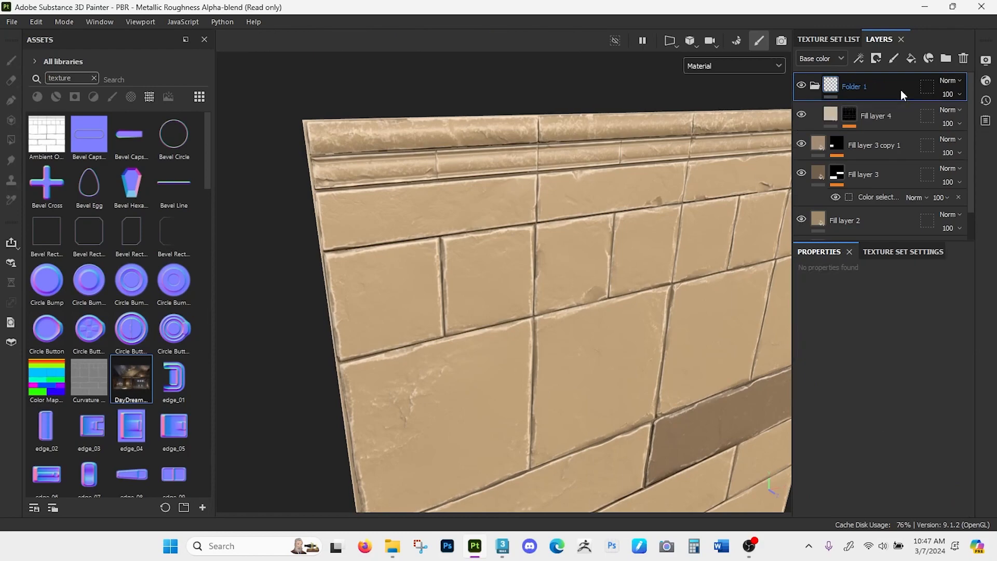
{"action": "right_click", "coordinate": [889, 83]}
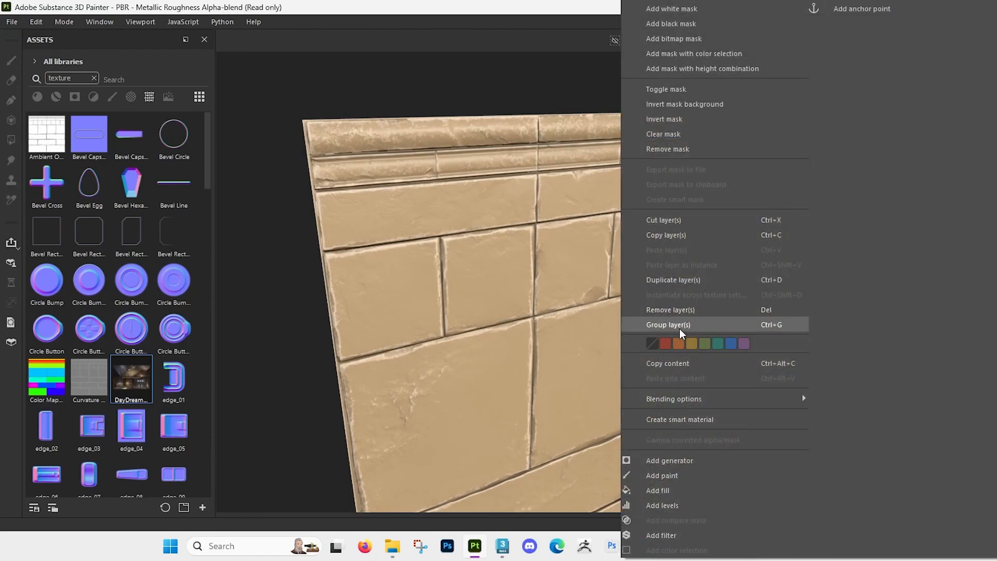
{"action": "left_click", "coordinate": [666, 340]}
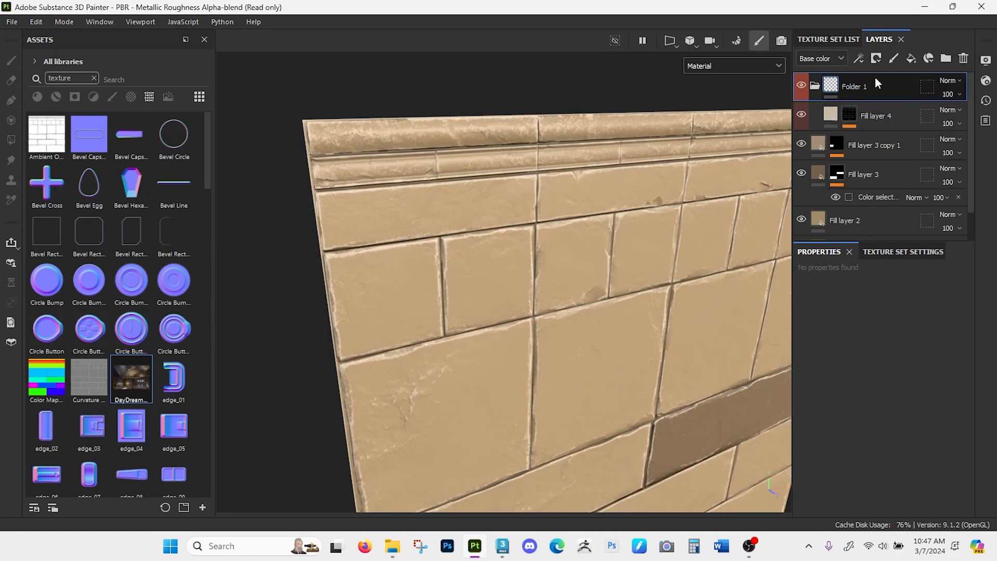
- Add a white mask to the red edge-wear folder
{"action": "left_click", "coordinate": [877, 59]}
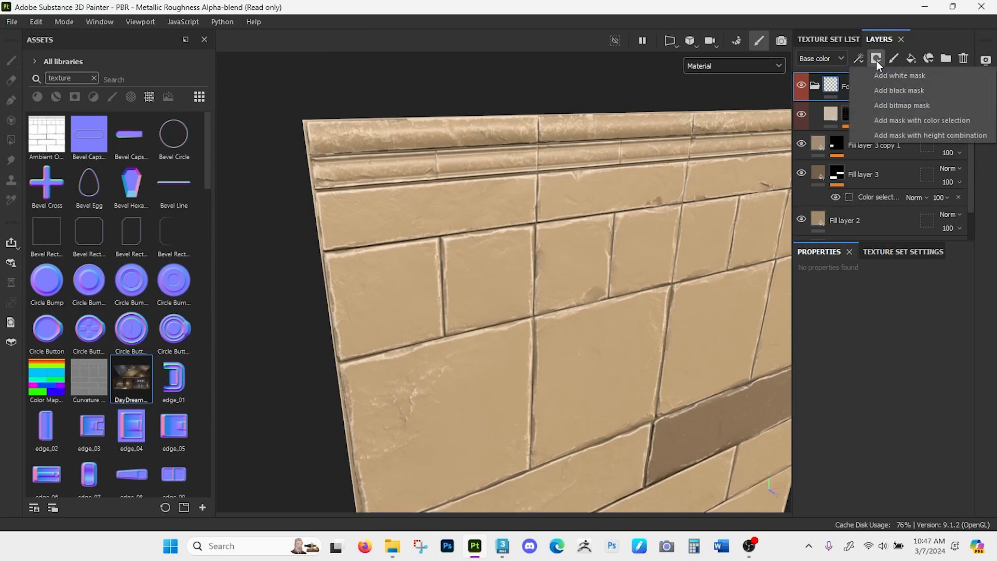
{"action": "left_click", "coordinate": [903, 75]}
{"action": "middle_click_drag", "start_coordinate": [597, 268], "coordinate": [548, 227], "text": "alt"}
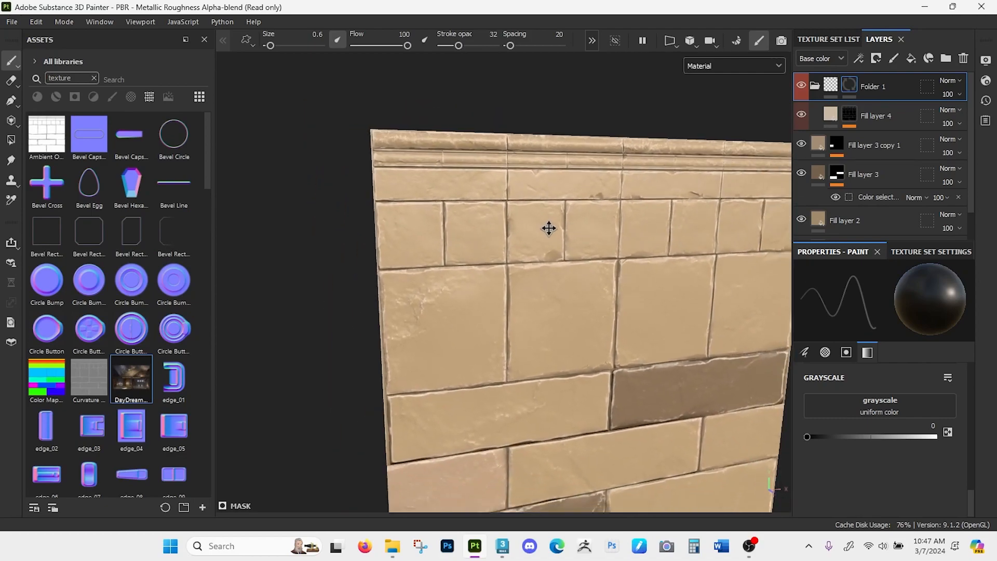
- Paint out edge wear on the small upper-left bricks in the folder mask using brush size 5.18 and stroke opacity 100
{"action": "left_click_drag", "start_coordinate": [267, 47], "coordinate": [278, 45]}
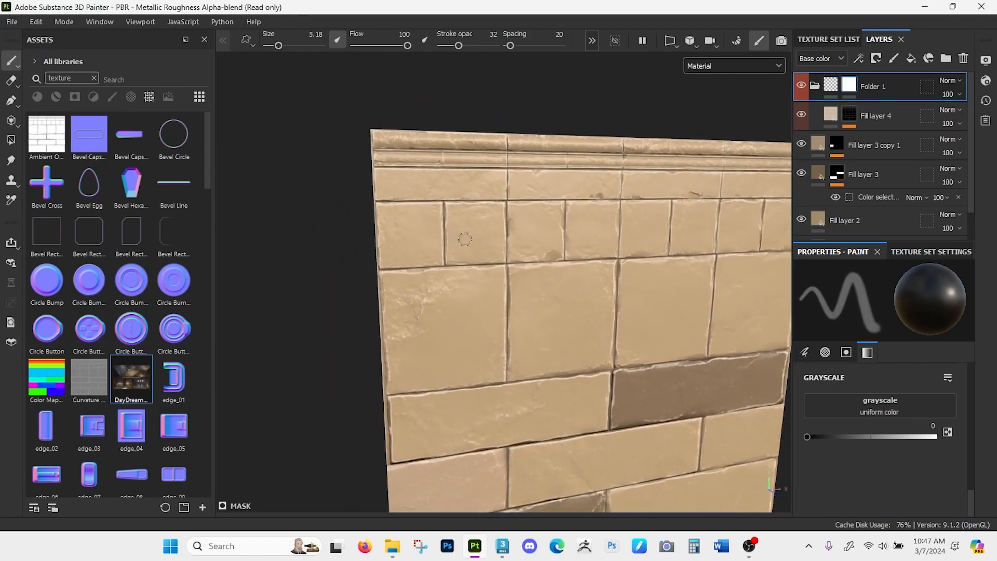
{"action": "scroll", "coordinate": [467, 205], "scroll_direction": "up", "scroll_amount": 5}
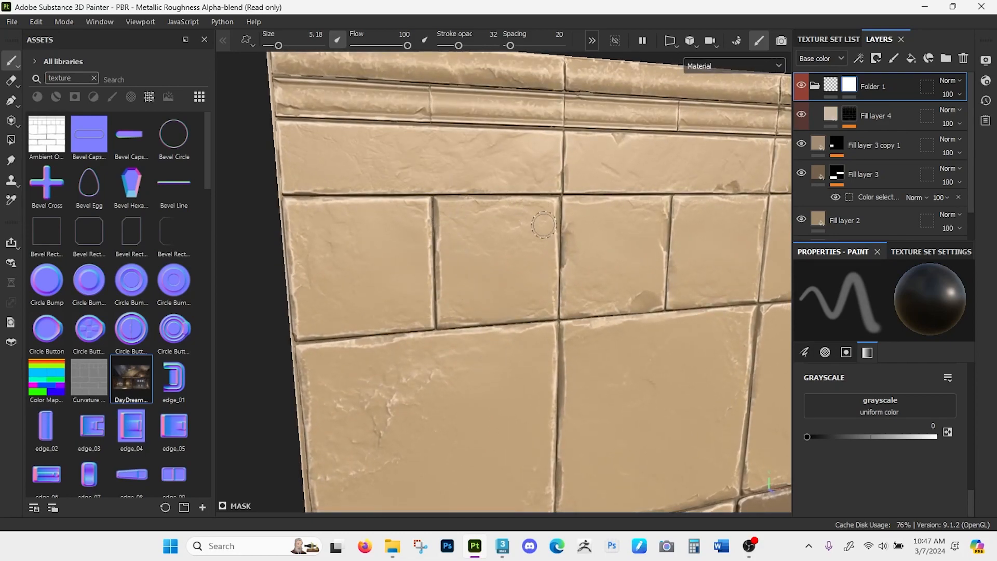
{"action": "left_click_drag", "start_coordinate": [458, 45], "coordinate": [494, 46]}
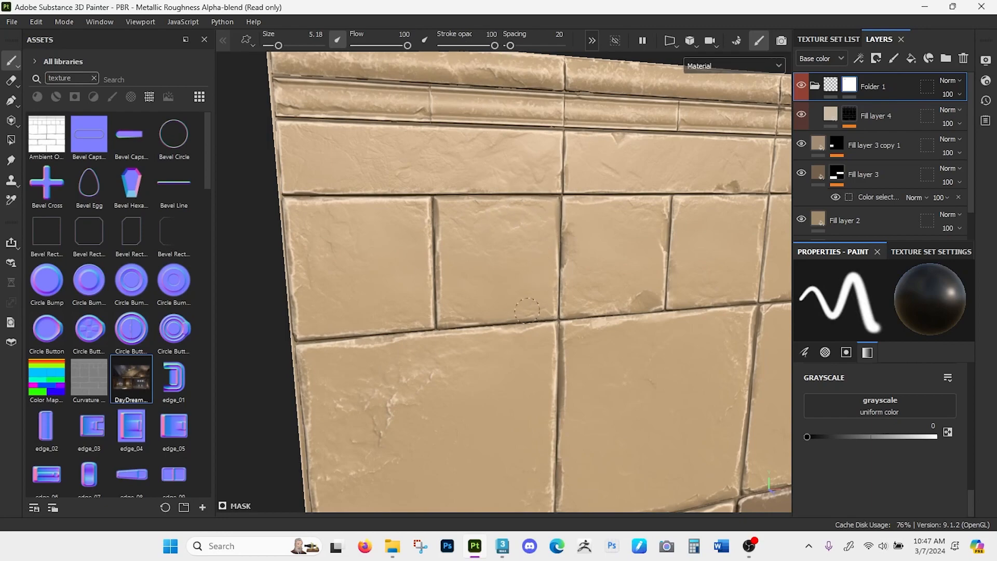
{"action": "right_click_drag", "start_coordinate": [479, 369], "coordinate": [441, 72], "text": "alt"}
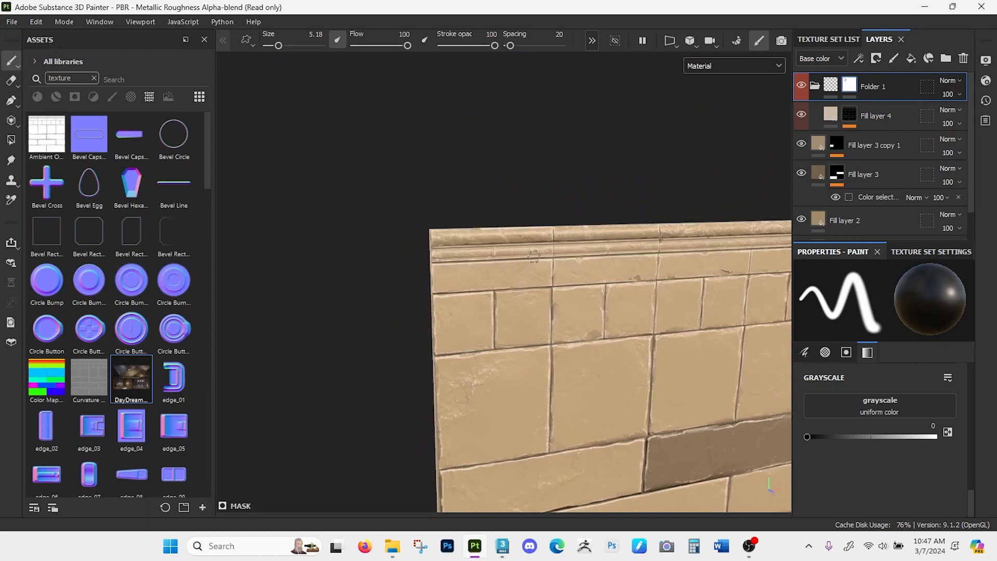
- Soften the wear along the outer and lower edges of the dark bottom-left brick in the folder mask at stroke opacity 58
{"action": "middle_click_drag", "start_coordinate": [618, 390], "coordinate": [490, 200], "text": "alt"}
{"action": "left_click_drag", "start_coordinate": [491, 200], "coordinate": [441, 208], "text": "alt"}
{"action": "right_click_drag", "start_coordinate": [574, 340], "coordinate": [545, 400], "text": "alt"}
{"action": "middle_click_drag", "start_coordinate": [476, 372], "coordinate": [608, 269], "text": "alt"}
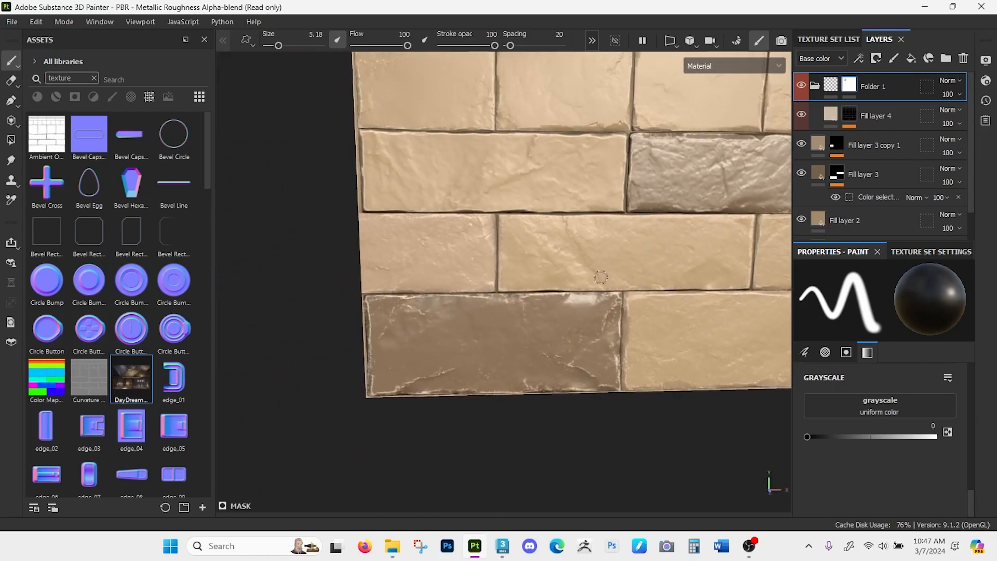
{"action": "right_click_drag", "start_coordinate": [524, 290], "coordinate": [521, 380], "text": "alt"}
{"action": "left_click_drag", "start_coordinate": [521, 380], "coordinate": [461, 338], "text": "alt"}
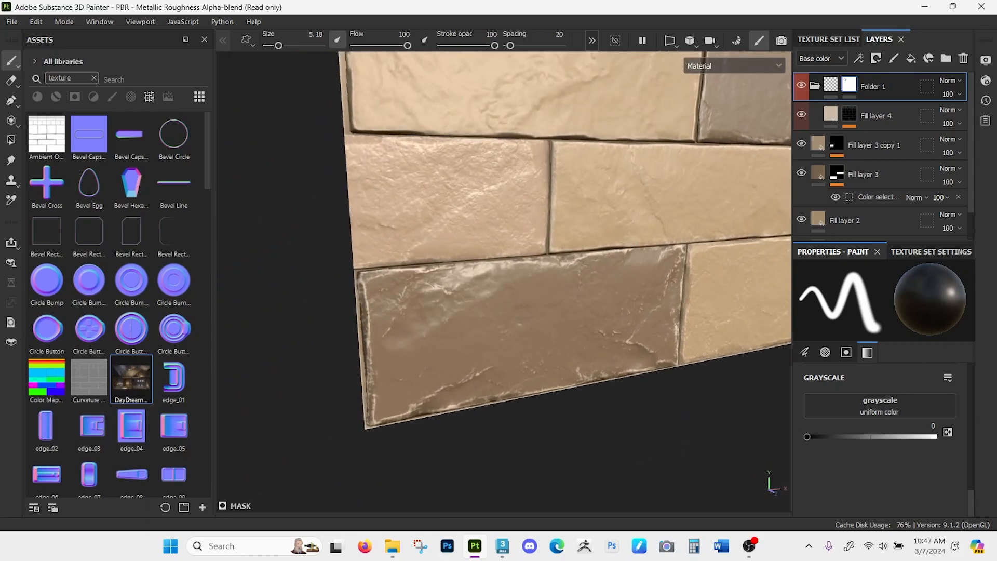
{"action": "left_click_drag", "start_coordinate": [494, 46], "coordinate": [455, 46]}
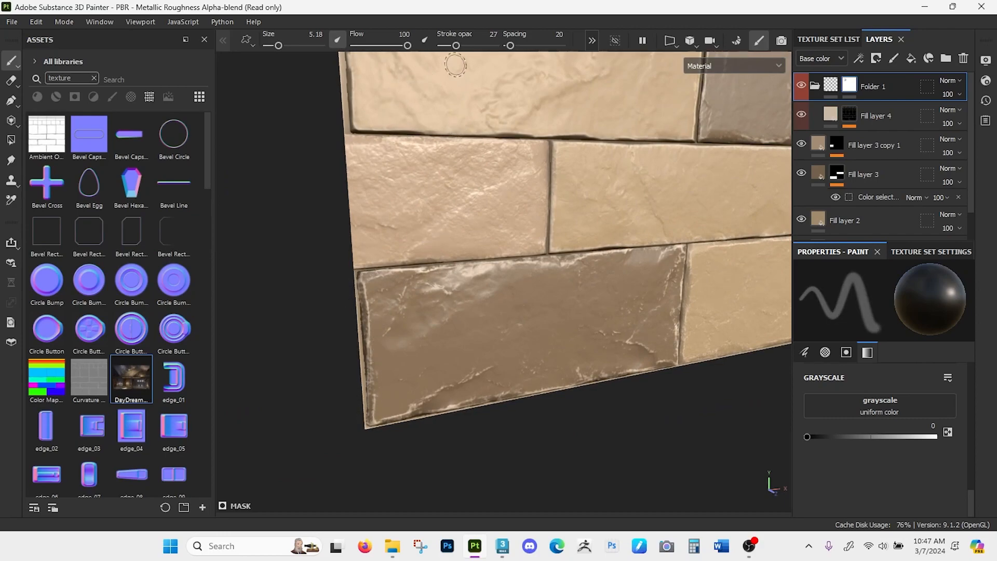
{"action": "left_click_drag", "start_coordinate": [456, 46], "coordinate": [473, 47]}
{"action": "mouse_move", "coordinate": [369, 300]}
{"action": "left_mouse_down"}
{"action": "mouse_move", "coordinate": [396, 411]}
{"action": "mouse_move", "coordinate": [465, 382]}
{"action": "left_mouse_up"}
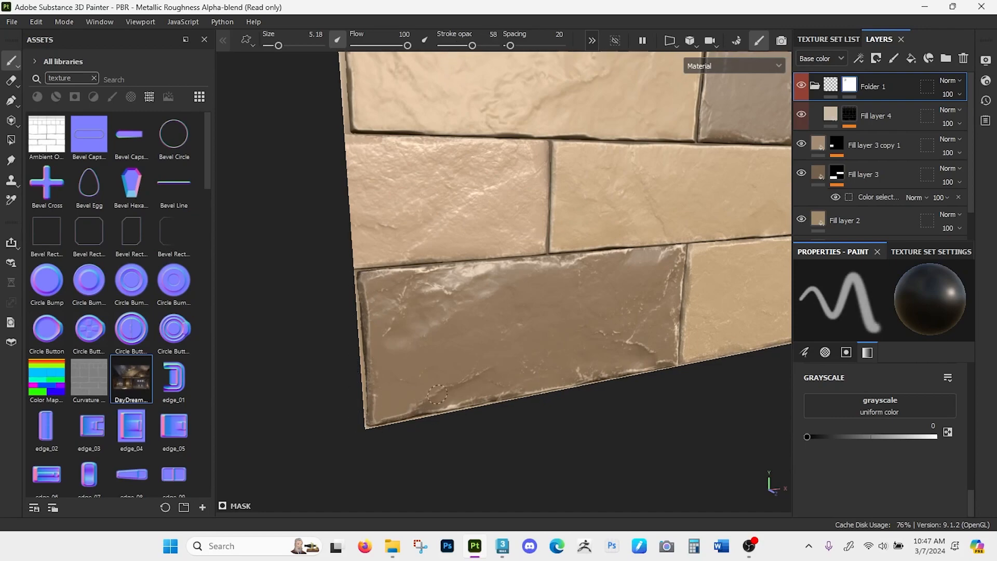
{"action": "left_click_drag", "start_coordinate": [525, 392], "coordinate": [602, 363]}
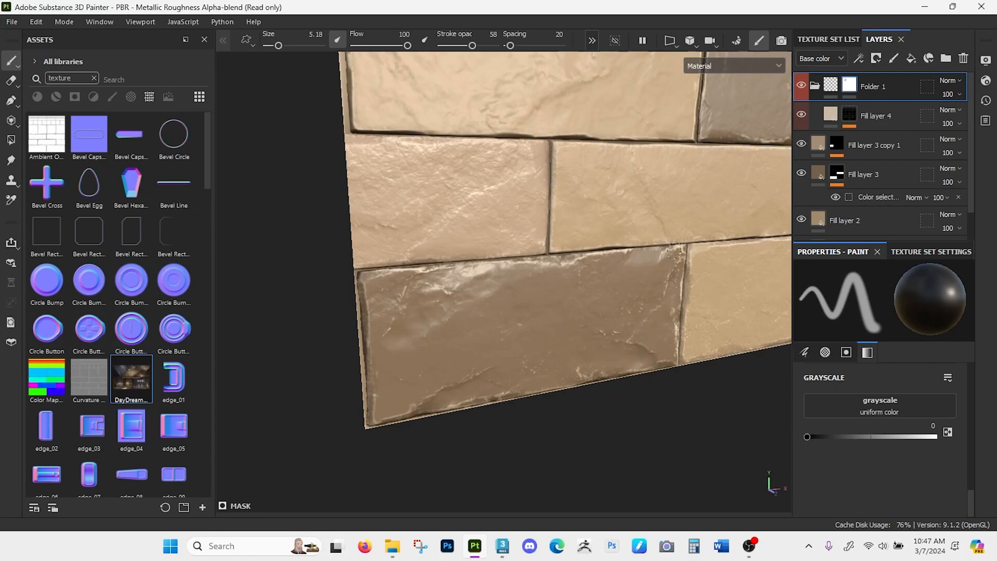
- Examine the edge wear across the whole wall and collapse the red edge-wear folder
{"action": "left_click_drag", "start_coordinate": [488, 271], "coordinate": [418, 259]}
{"action": "right_click_drag", "start_coordinate": [589, 379], "coordinate": [581, 162], "text": "alt"}
{"action": "middle_click_drag", "start_coordinate": [700, 292], "coordinate": [579, 350], "text": "alt"}
{"action": "left_click_drag", "start_coordinate": [579, 350], "coordinate": [515, 349], "text": "alt"}
{"action": "right_click_drag", "start_coordinate": [515, 270], "coordinate": [521, 260], "text": "alt"}
{"action": "middle_click_drag", "start_coordinate": [521, 260], "coordinate": [508, 279], "text": "alt"}
{"action": "right_click_drag", "start_coordinate": [508, 279], "coordinate": [513, 254], "text": "alt"}
{"action": "middle_click_drag", "start_coordinate": [511, 254], "coordinate": [515, 252], "text": "alt"}
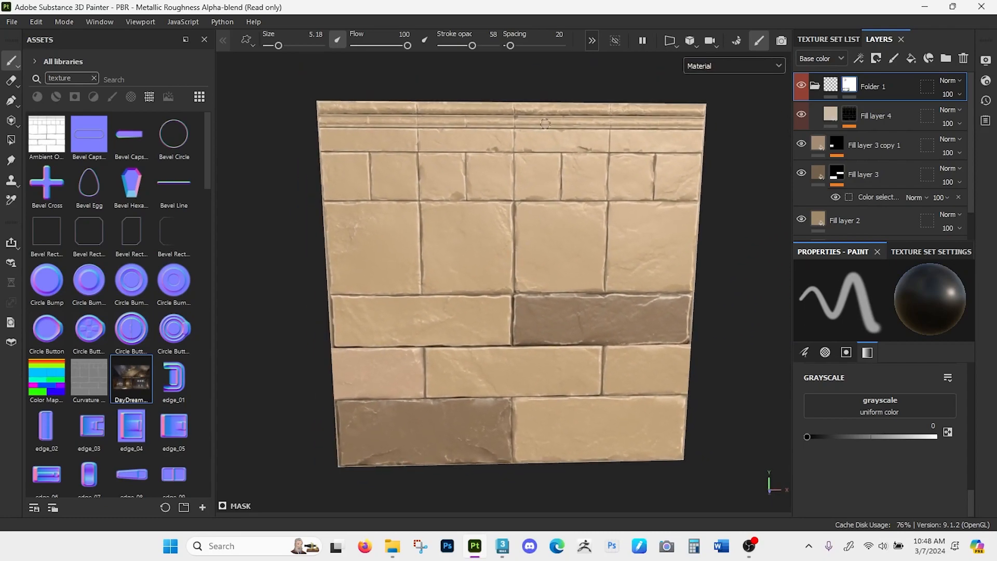
{"action": "left_click", "coordinate": [814, 86]}
{"action": "left_click_drag", "start_coordinate": [587, 194], "coordinate": [598, 188], "text": "alt"}
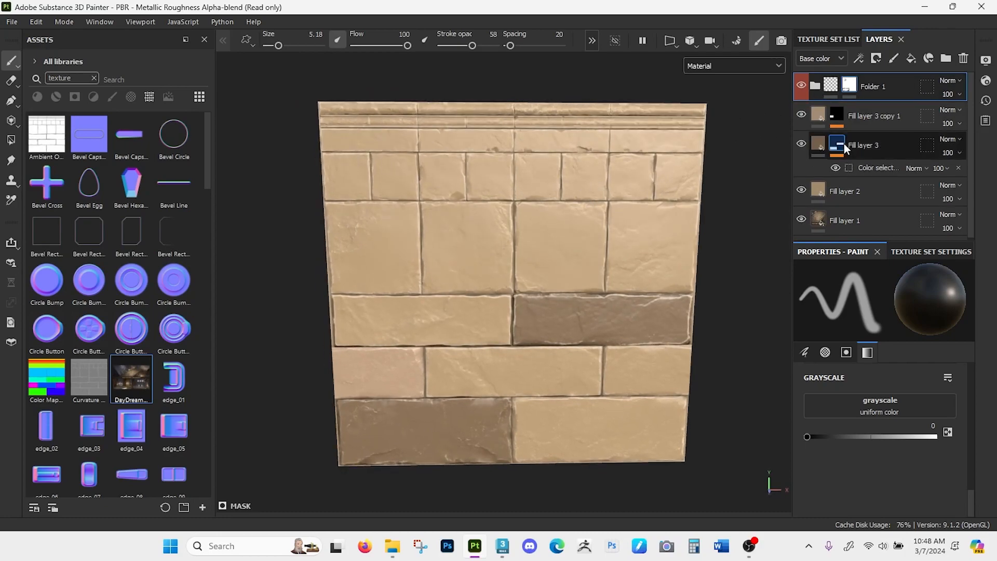
- Add a paint layer above the red edge-wear folder
{"action": "left_click", "coordinate": [910, 58]}
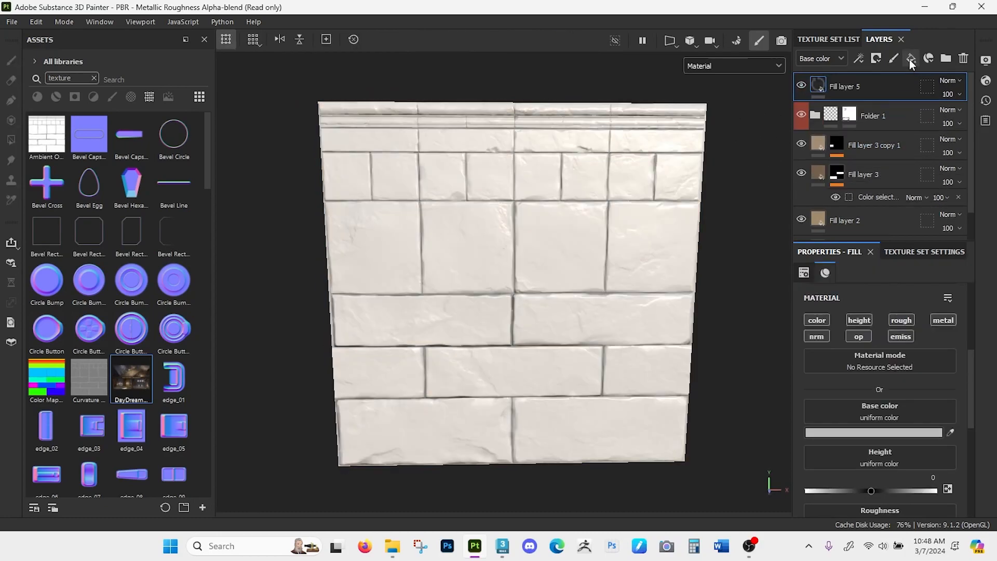
{"action": "key", "text": "ctrl+z"}
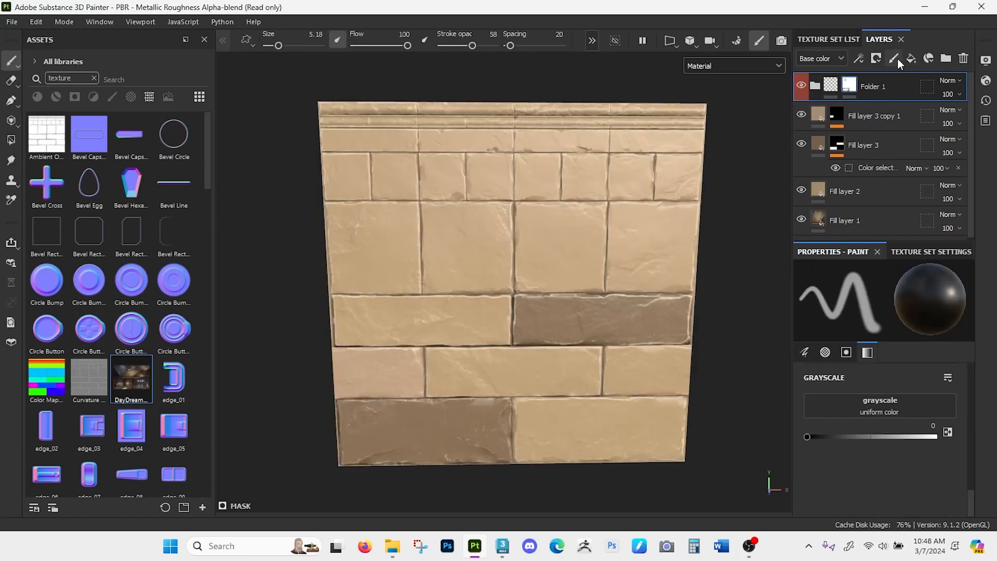
{"action": "left_click", "coordinate": [893, 59]}
{"action": "left_click_drag", "start_coordinate": [504, 204], "coordinate": [507, 201], "text": "alt"}
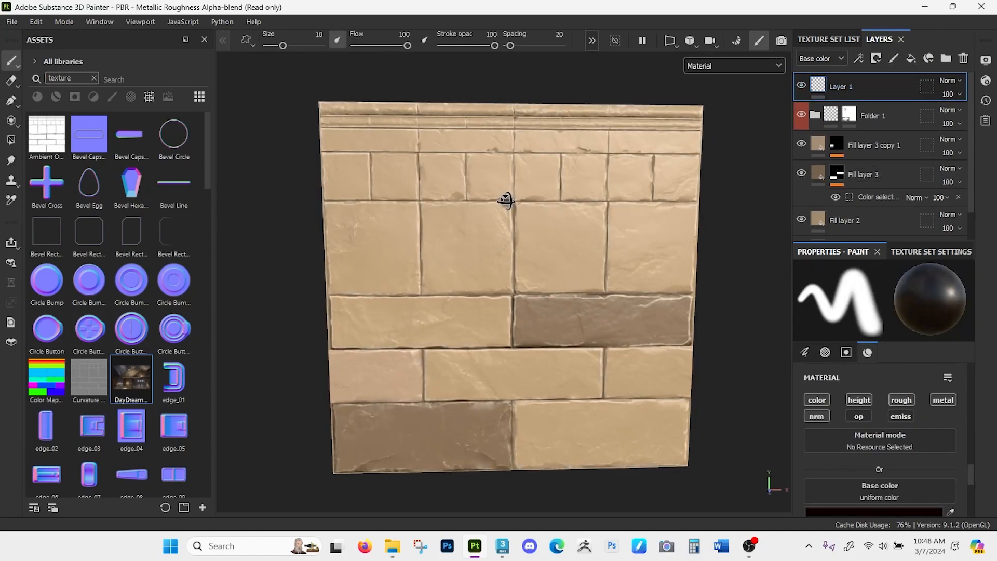
{"action": "right_click_drag", "start_coordinate": [514, 198], "coordinate": [537, 379], "text": "alt"}
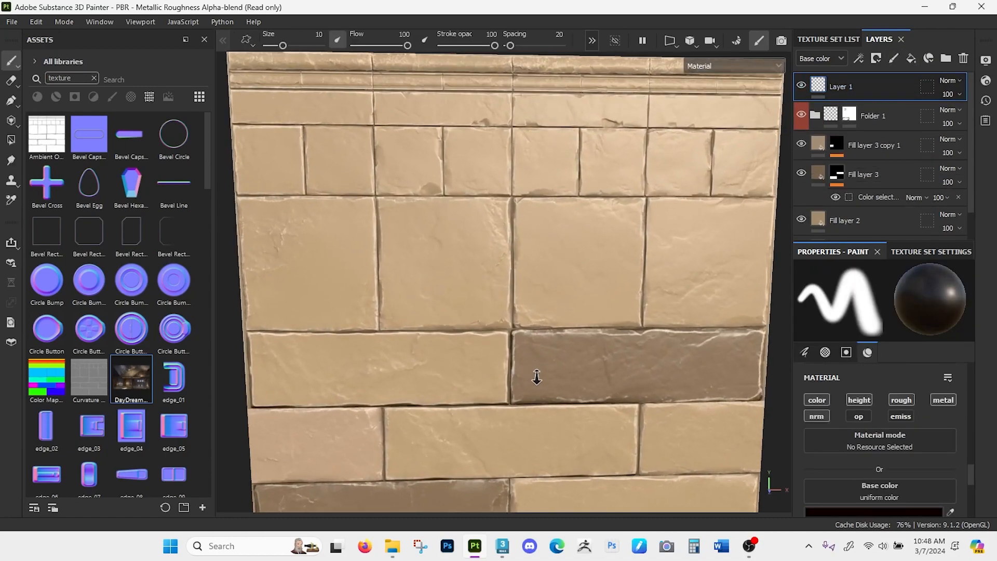
- Limit the paint layer's material to the height channel only
{"action": "left_click", "coordinate": [821, 413]}
{"action": "left_click", "coordinate": [817, 399]}
{"action": "left_click", "coordinate": [901, 400]}
{"action": "left_click", "coordinate": [943, 401]}
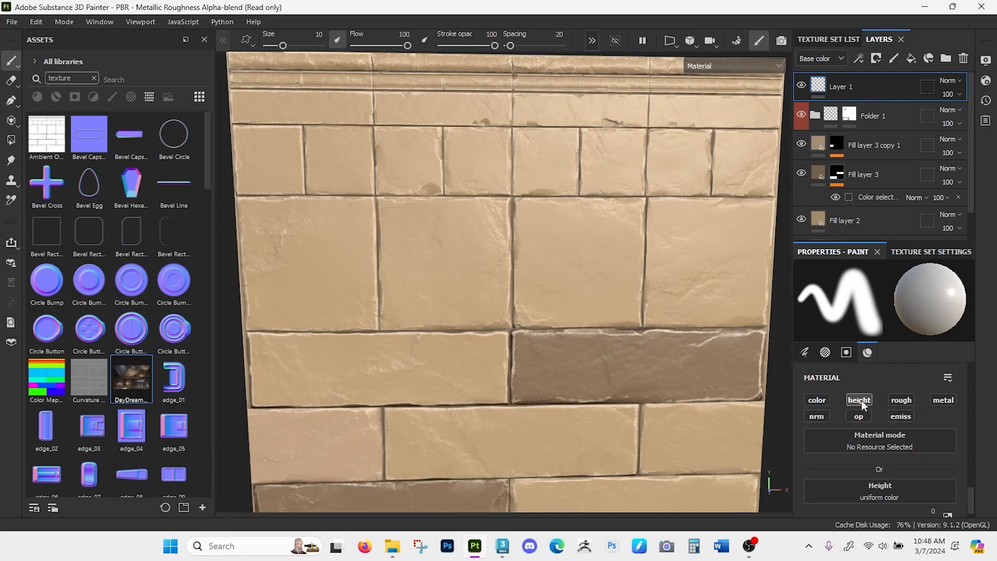
{"action": "left_click", "coordinate": [822, 401]}
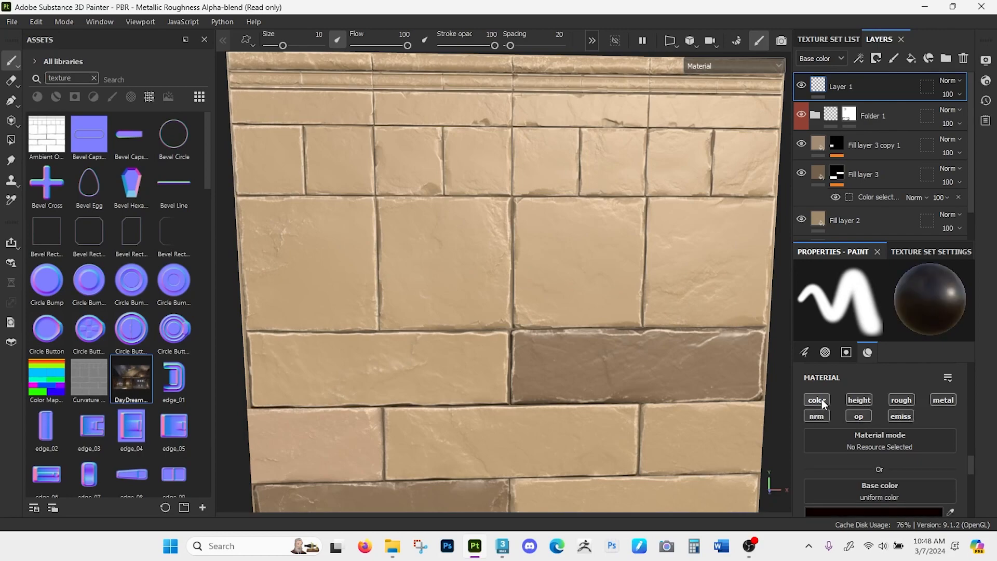
{"action": "left_click", "coordinate": [850, 400]}
{"action": "left_click", "coordinate": [855, 400]}
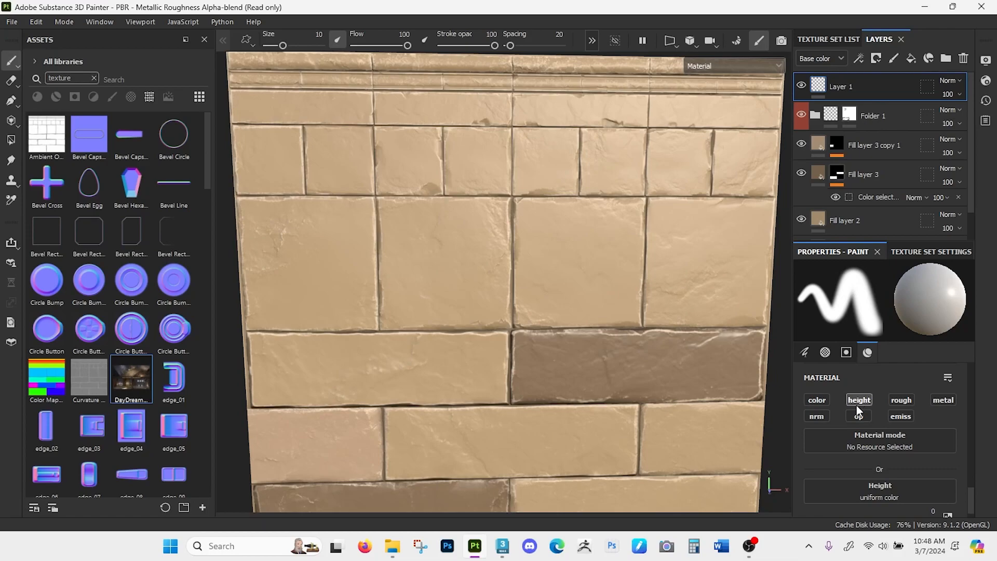
- Paint a raised squiggle on the large central brick with brush size 3.85 and height 0.3396
{"action": "scroll", "coordinate": [831, 412], "scroll_direction": "down", "scroll_amount": 1}
{"action": "scroll", "coordinate": [552, 334], "scroll_direction": "up", "scroll_amount": 5}
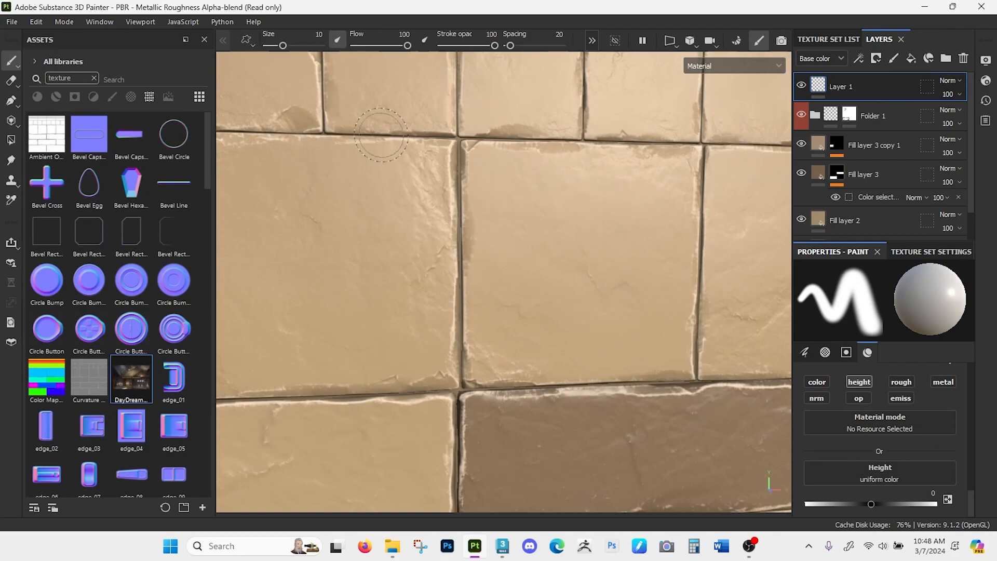
{"action": "key", "text": "bracketleft"}
{"action": "key", "text": "bracketleft"}
{"action": "key", "text": "bracketleft"}
{"action": "key", "text": "bracketleft"}
{"action": "key", "text": "bracketleft"}
{"action": "key", "text": "bracketleft"}
{"action": "key", "text": "bracketleft"}
{"action": "key", "text": "bracketleft"}
{"action": "key", "text": "bracketleft"}
{"action": "key", "text": "bracketleft"}
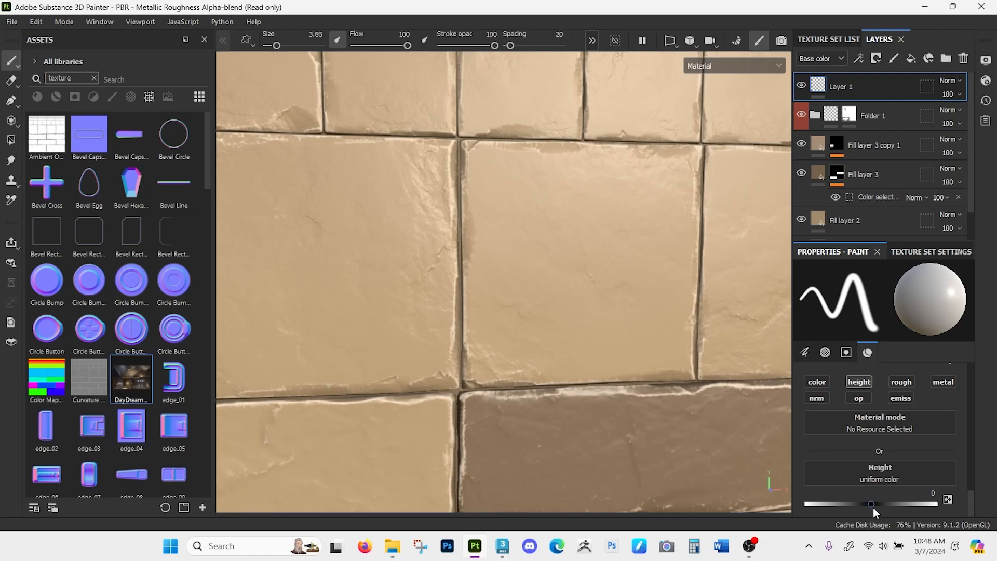
{"action": "left_click_drag", "start_coordinate": [873, 503], "coordinate": [893, 504]}
{"action": "mouse_move", "coordinate": [611, 178]}
{"action": "left_mouse_down"}
{"action": "mouse_move", "coordinate": [499, 240]}
{"action": "mouse_move", "coordinate": [626, 251]}
{"action": "mouse_move", "coordinate": [566, 310]}
{"action": "left_mouse_up"}
{"action": "mouse_move", "coordinate": [634, 369]}
{"action": "left_mouse_down", "text": "alt"}
{"action": "mouse_move", "coordinate": [687, 379]}
{"action": "mouse_move", "coordinate": [782, 362]}
{"action": "mouse_move", "coordinate": [652, 367]}
{"action": "mouse_move", "coordinate": [683, 344]}
{"action": "left_mouse_up", "text": "alt"}
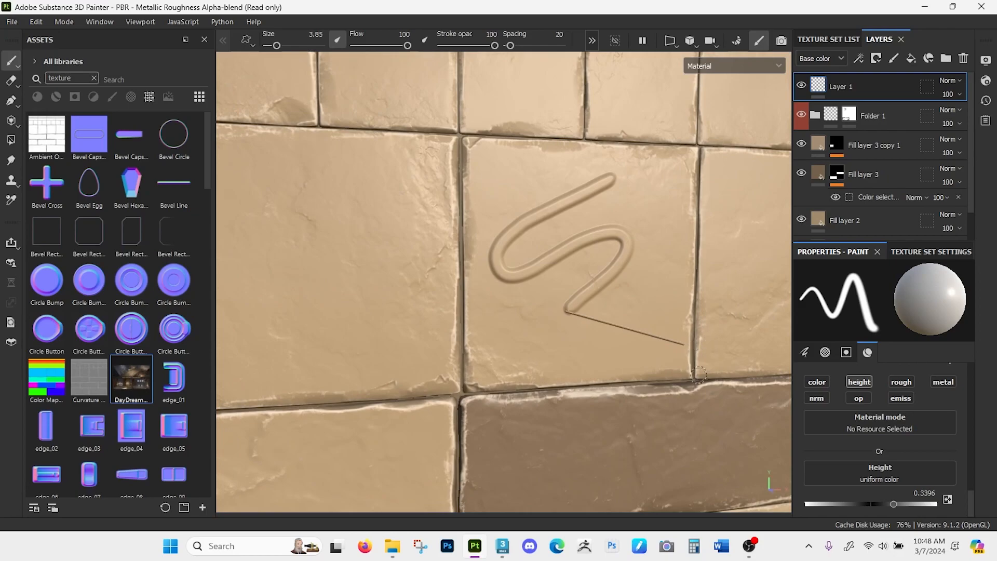
{"action": "mouse_move", "coordinate": [710, 359]}
{"action": "right_mouse_down", "text": "shift"}
{"action": "mouse_move", "coordinate": [679, 363]}
{"action": "mouse_move", "coordinate": [717, 350]}
{"action": "mouse_move", "coordinate": [692, 363]}
{"action": "mouse_move", "coordinate": [703, 359]}
{"action": "right_mouse_up", "text": "shift"}
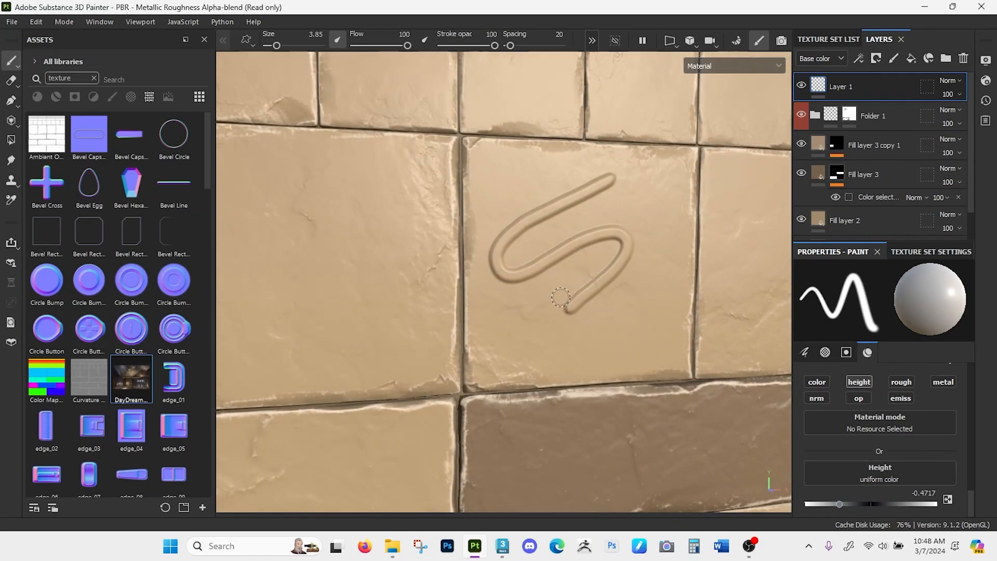
- Try sunken strokes at height -0.4717 over the raised squiggle, and undo all the test strokes
{"action": "mouse_move", "coordinate": [567, 319]}
{"action": "left_mouse_down"}
{"action": "mouse_move", "coordinate": [608, 244]}
{"action": "mouse_move", "coordinate": [489, 278]}
{"action": "mouse_move", "coordinate": [600, 169]}
{"action": "left_mouse_up"}
{"action": "mouse_move", "coordinate": [649, 316]}
{"action": "left_mouse_down", "text": "alt"}
{"action": "mouse_move", "coordinate": [689, 350]}
{"action": "mouse_move", "coordinate": [638, 314]}
{"action": "mouse_move", "coordinate": [674, 336]}
{"action": "mouse_move", "coordinate": [666, 334]}
{"action": "left_mouse_up", "text": "alt"}
{"action": "mouse_move", "coordinate": [629, 259]}
{"action": "left_mouse_down"}
{"action": "mouse_move", "coordinate": [565, 288]}
{"action": "mouse_move", "coordinate": [618, 262]}
{"action": "mouse_move", "coordinate": [571, 310]}
{"action": "mouse_move", "coordinate": [542, 323]}
{"action": "mouse_move", "coordinate": [566, 299]}
{"action": "left_mouse_up"}
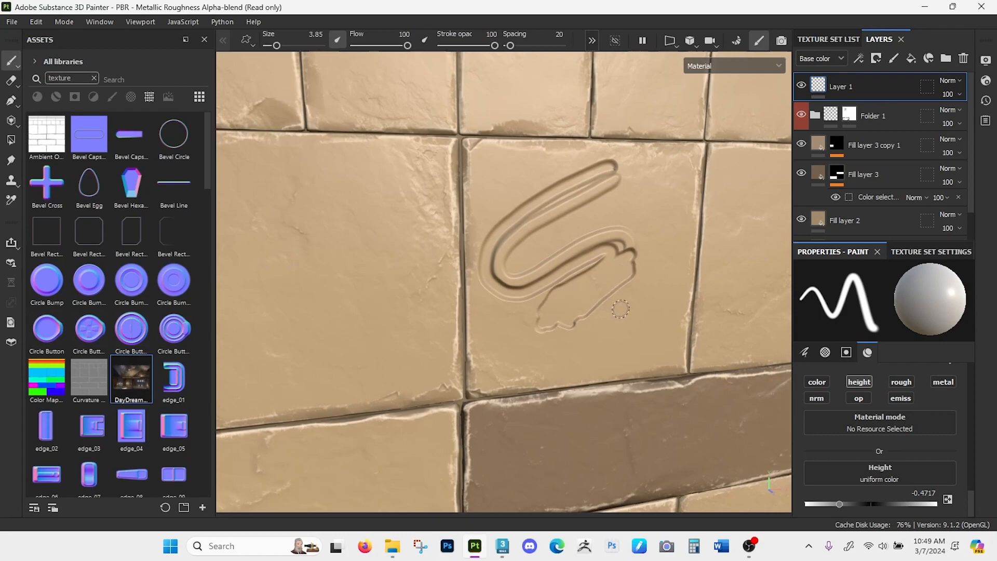
{"action": "key", "text": "ctrl+z"}
{"action": "key", "text": "ctrl+z"}
{"action": "key", "text": "ctrl+z"}
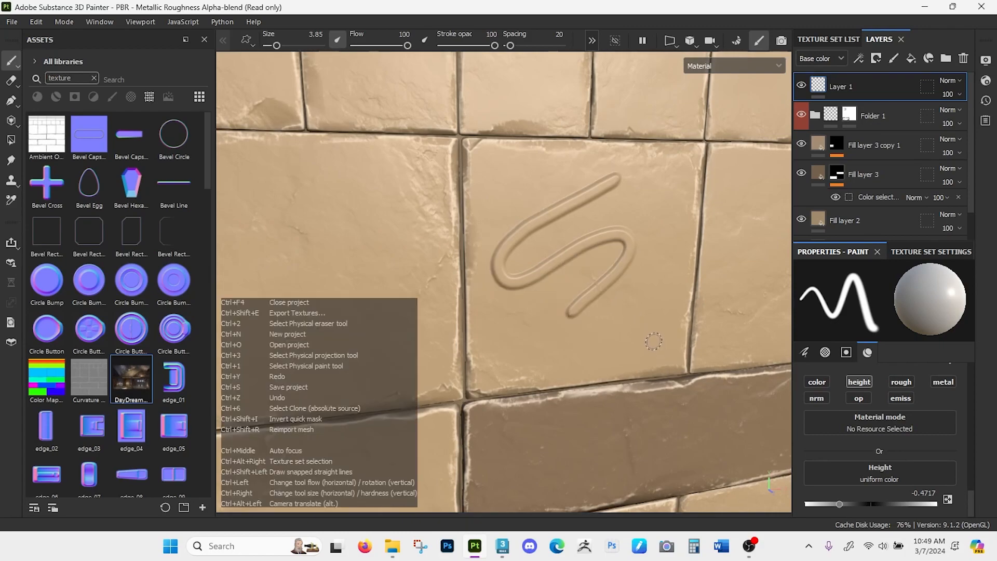
- Try a sunken squiggle on the large central brick at stroke opacity 42, and undo it
{"action": "left_click_drag", "start_coordinate": [494, 45], "coordinate": [464, 45]}
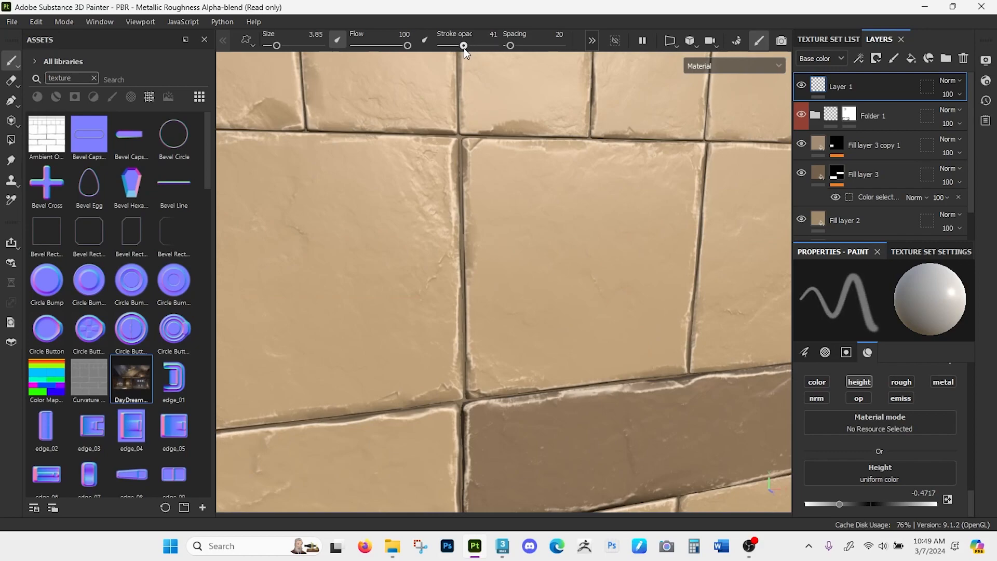
{"action": "mouse_move", "coordinate": [523, 198]}
{"action": "left_mouse_down"}
{"action": "mouse_move", "coordinate": [594, 236]}
{"action": "mouse_move", "coordinate": [572, 325]}
{"action": "mouse_move", "coordinate": [589, 324]}
{"action": "mouse_move", "coordinate": [649, 254]}
{"action": "left_mouse_up"}
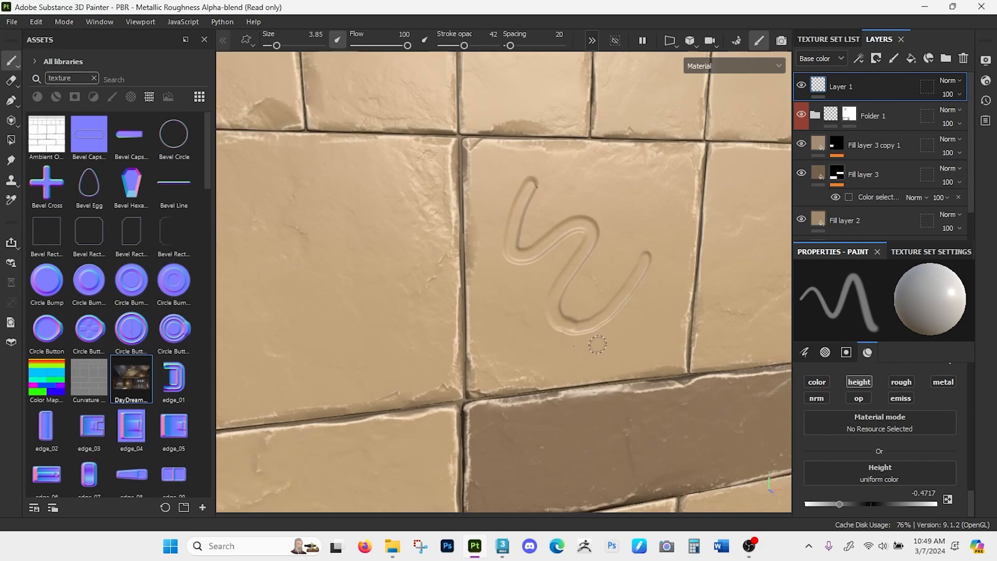
{"action": "mouse_move", "coordinate": [606, 364]}
{"action": "left_mouse_down", "text": "alt"}
{"action": "mouse_move", "coordinate": [597, 329]}
{"action": "mouse_move", "coordinate": [563, 318]}
{"action": "left_mouse_up", "text": "alt"}
{"action": "mouse_move", "coordinate": [654, 329]}
{"action": "left_mouse_down", "text": "alt"}
{"action": "mouse_move", "coordinate": [649, 347]}
{"action": "mouse_move", "coordinate": [649, 336]}
{"action": "mouse_move", "coordinate": [675, 341]}
{"action": "mouse_move", "coordinate": [666, 311]}
{"action": "mouse_move", "coordinate": [683, 345]}
{"action": "mouse_move", "coordinate": [688, 336]}
{"action": "mouse_move", "coordinate": [674, 348]}
{"action": "mouse_move", "coordinate": [665, 296]}
{"action": "mouse_move", "coordinate": [683, 317]}
{"action": "left_mouse_up", "text": "alt"}
{"action": "key", "text": "ctrl+z"}
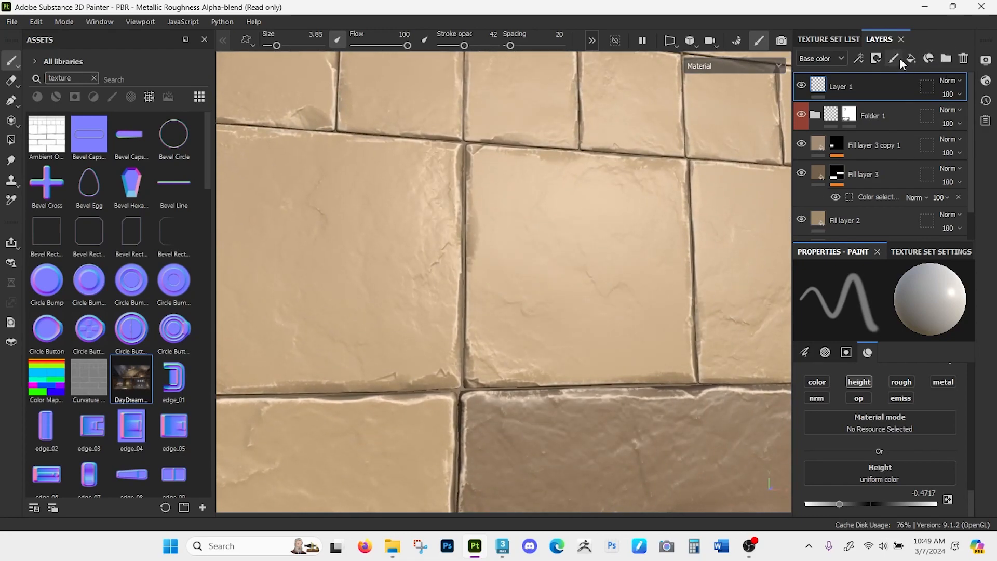
- Replace the paint layer with a height-only fill layer at height -0.5660 and give it a black mask
{"action": "left_click", "coordinate": [963, 58]}
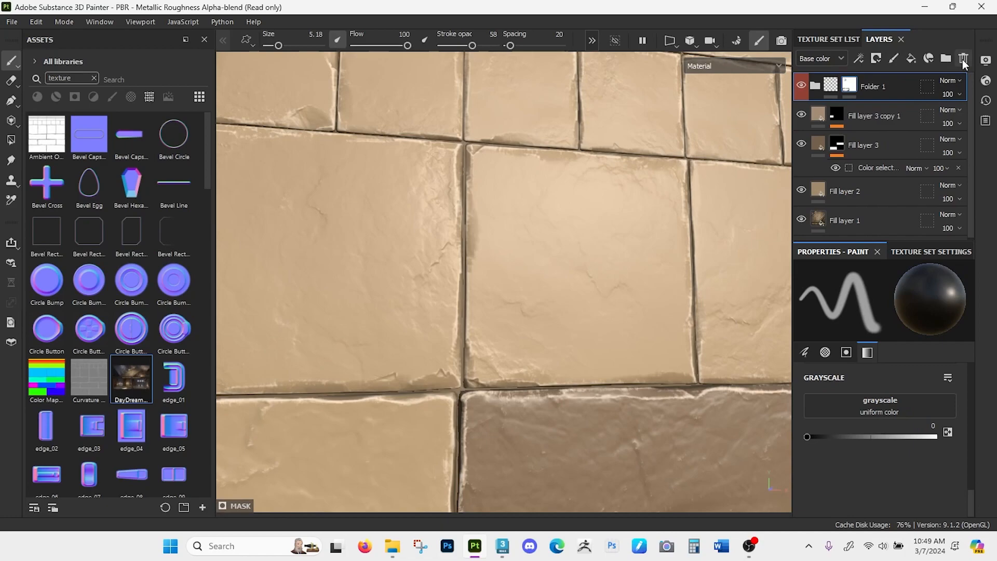
{"action": "left_click", "coordinate": [910, 59]}
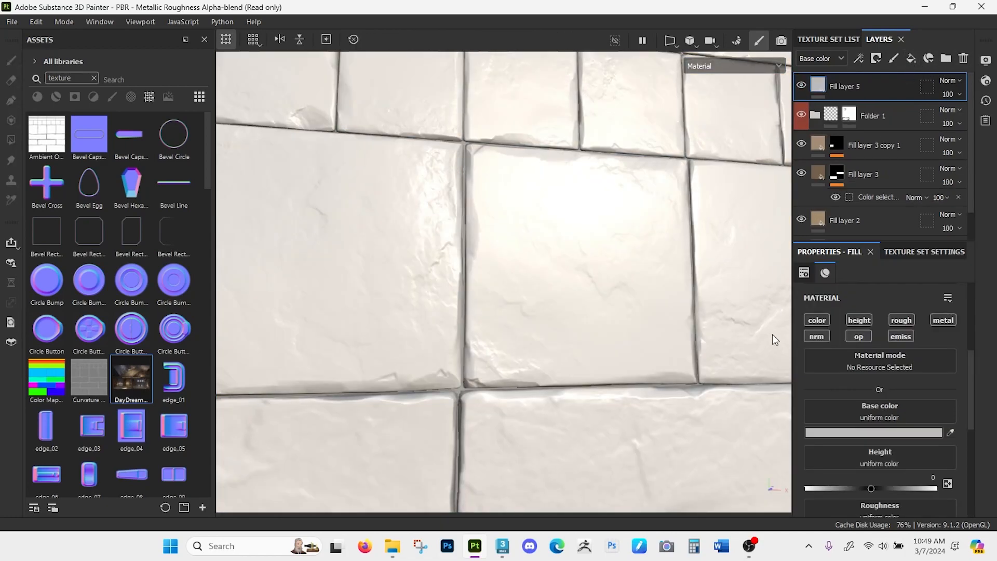
{"action": "left_click", "coordinate": [867, 319]}
{"action": "left_click_drag", "start_coordinate": [870, 442], "coordinate": [831, 436]}
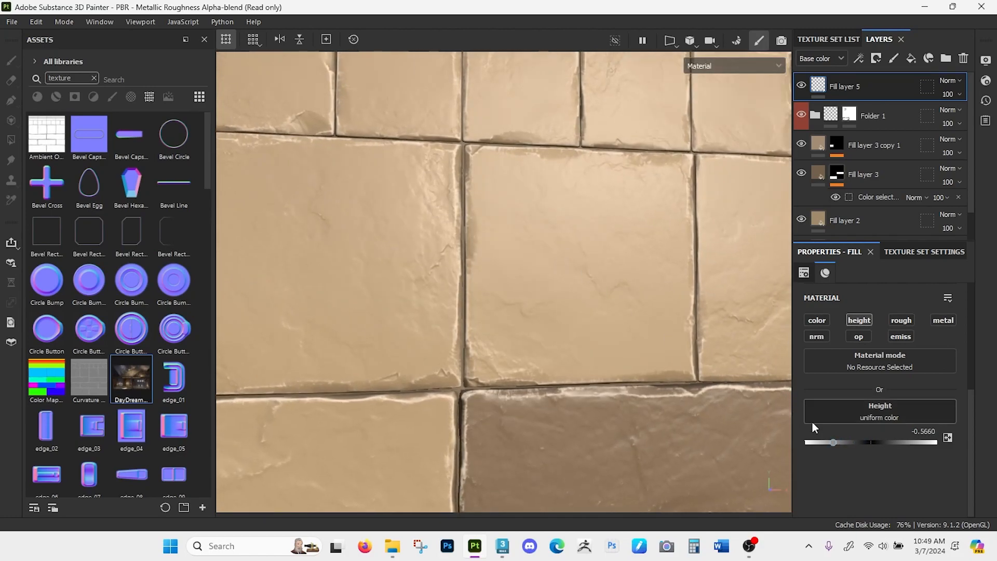
{"action": "left_click", "coordinate": [876, 58]}
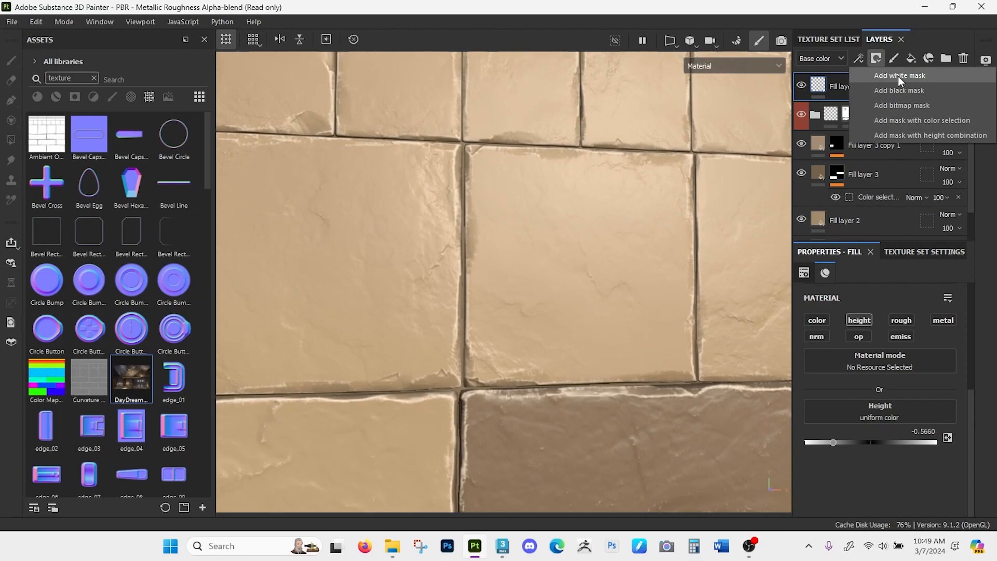
{"action": "left_click", "coordinate": [901, 91]}
- Try painting a squiggle on the large central brick in the fill layer's mask at stroke opacity 58, and undo it
{"action": "mouse_move", "coordinate": [583, 194]}
{"action": "left_mouse_down"}
{"action": "mouse_move", "coordinate": [517, 228]}
{"action": "mouse_move", "coordinate": [617, 262]}
{"action": "mouse_move", "coordinate": [514, 301]}
{"action": "mouse_move", "coordinate": [490, 329]}
{"action": "mouse_move", "coordinate": [625, 324]}
{"action": "mouse_move", "coordinate": [585, 368]}
{"action": "left_mouse_up"}
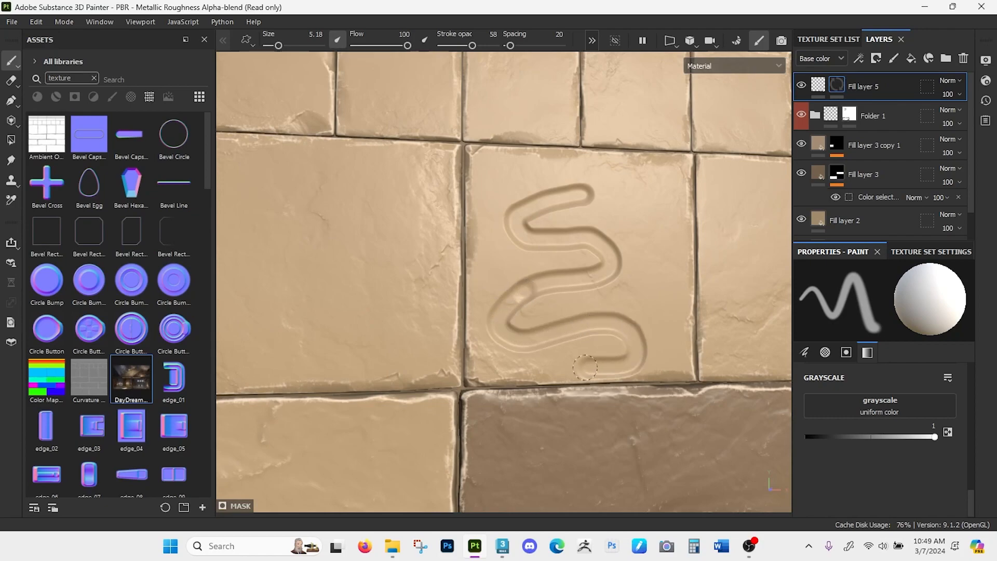
{"action": "key", "text": "ctrl+z"}
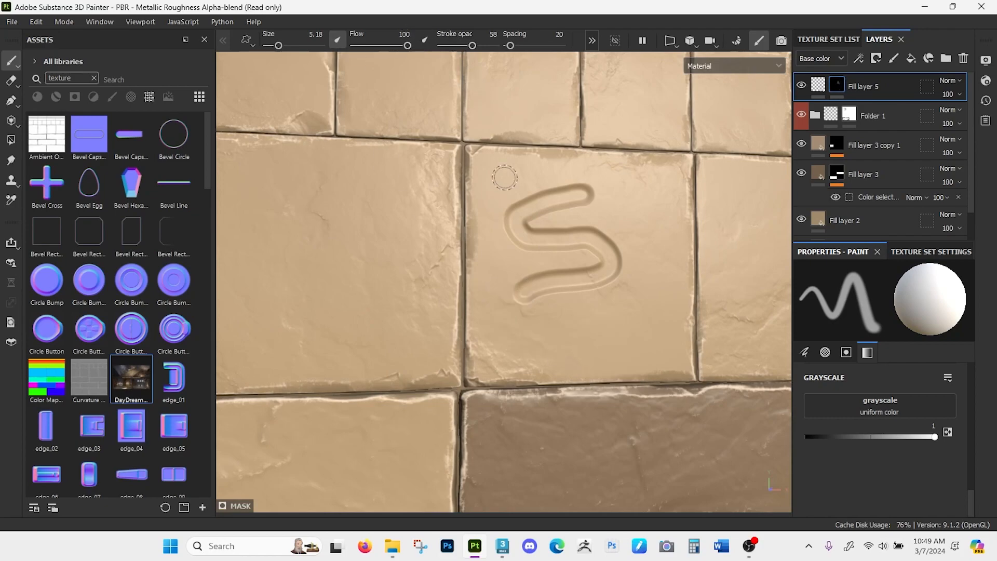
{"action": "key", "text": "ctrl+z"}
- Paint a squiggle on the large central brick in the mask at stroke opacity 100 and set the fill layer's height to -0.2736
{"action": "left_click_drag", "start_coordinate": [472, 46], "coordinate": [510, 46]}
{"action": "mouse_move", "coordinate": [597, 205]}
{"action": "left_mouse_down"}
{"action": "mouse_move", "coordinate": [486, 213]}
{"action": "mouse_move", "coordinate": [645, 250]}
{"action": "mouse_move", "coordinate": [610, 293]}
{"action": "mouse_move", "coordinate": [548, 296]}
{"action": "mouse_move", "coordinate": [594, 348]}
{"action": "left_mouse_up"}
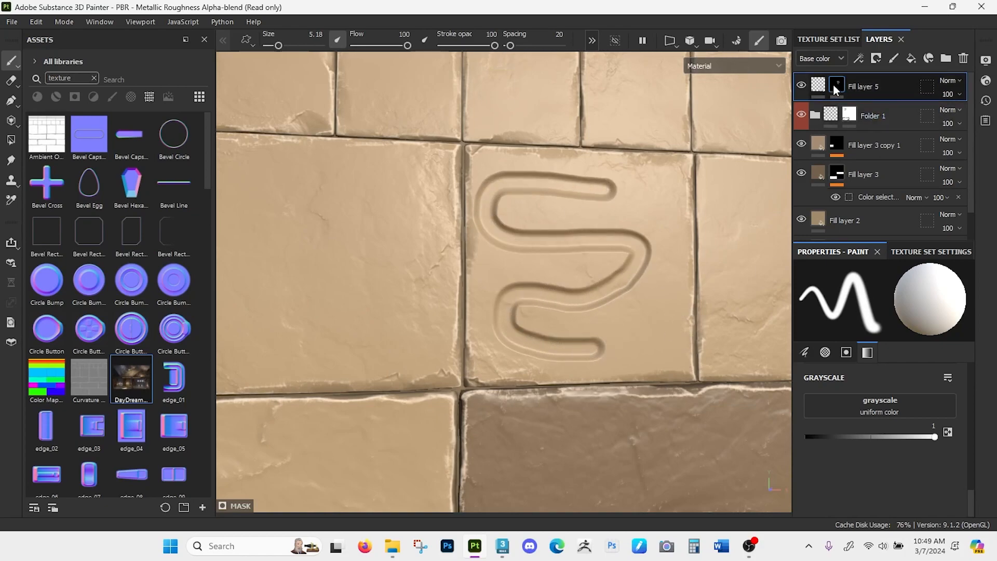
{"action": "left_click", "coordinate": [818, 86]}
{"action": "mouse_move", "coordinate": [832, 442]}
{"action": "left_mouse_down"}
{"action": "mouse_move", "coordinate": [905, 438]}
{"action": "mouse_move", "coordinate": [852, 439]}
{"action": "left_mouse_up"}
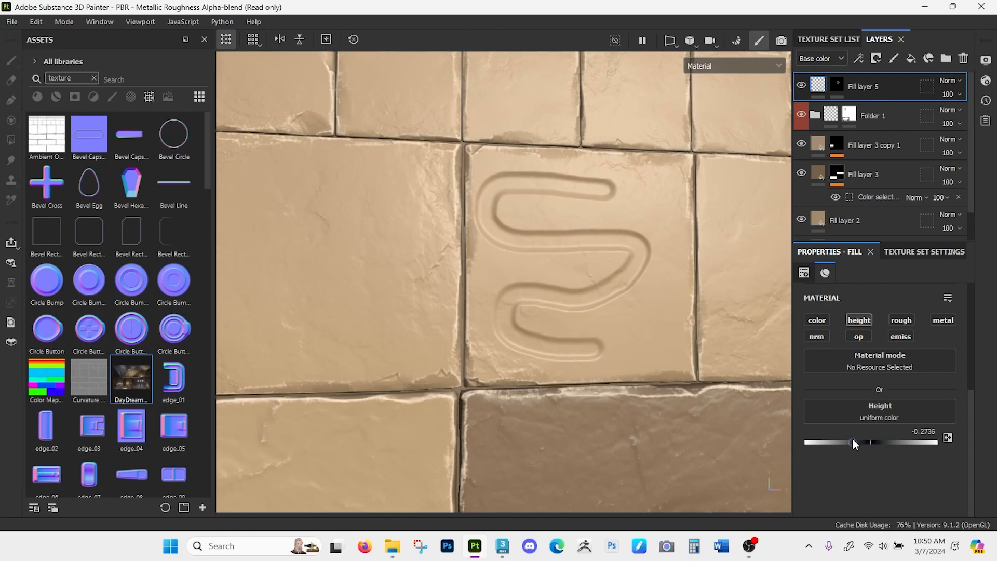
- Set the fill layer's height to -0.6132 and erase the squiggle from its mask with an enlarged black brush
{"action": "left_click_drag", "start_coordinate": [594, 319], "coordinate": [592, 323], "text": "alt"}
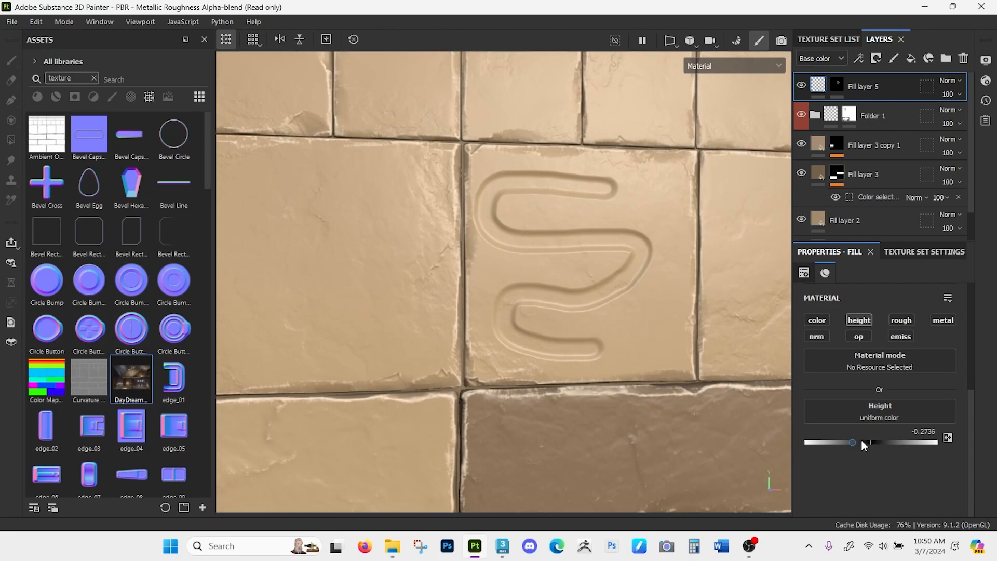
{"action": "left_click_drag", "start_coordinate": [851, 440], "coordinate": [830, 441]}
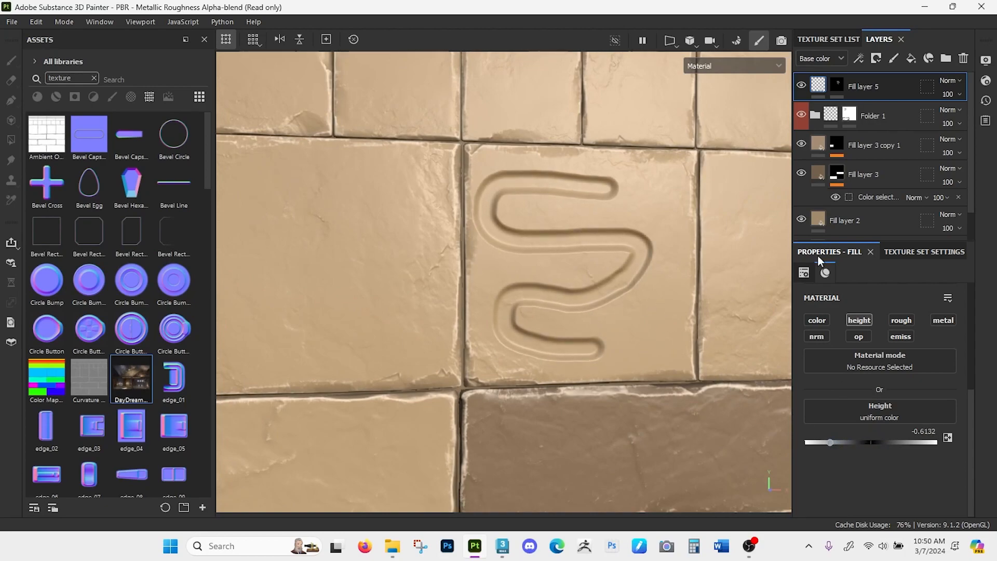
{"action": "left_click", "coordinate": [836, 84]}
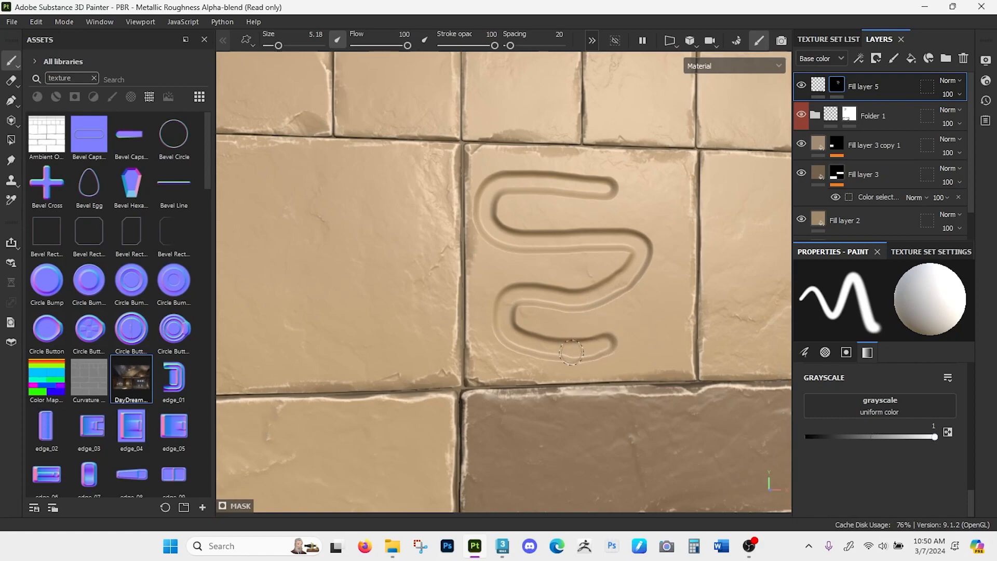
{"action": "key", "text": "x"}
{"action": "mouse_move", "coordinate": [648, 336]}
{"action": "left_mouse_down"}
{"action": "mouse_move", "coordinate": [519, 337]}
{"action": "mouse_move", "coordinate": [498, 320]}
{"action": "mouse_move", "coordinate": [597, 301]}
{"action": "mouse_move", "coordinate": [491, 294]}
{"action": "mouse_move", "coordinate": [553, 304]}
{"action": "mouse_move", "coordinate": [623, 275]}
{"action": "mouse_move", "coordinate": [592, 269]}
{"action": "left_mouse_up"}
{"action": "key", "text": "bracketright"}
{"action": "key", "text": "bracketright"}
{"action": "key", "text": "bracketright"}
{"action": "key", "text": "bracketright"}
{"action": "key", "text": "bracketright"}
{"action": "key", "text": "bracketright"}
{"action": "key", "text": "bracketright"}
{"action": "key", "text": "bracketright"}
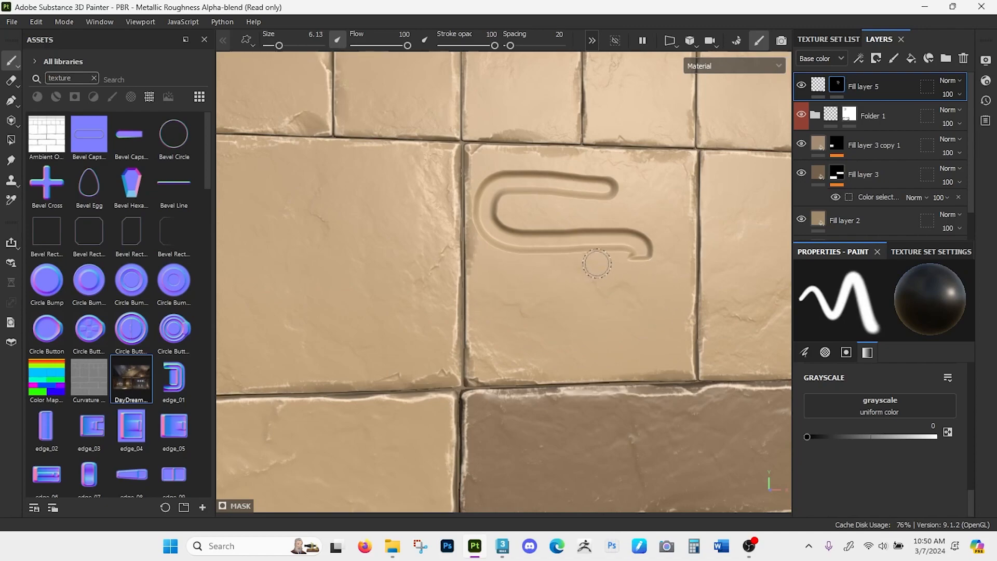
{"action": "mouse_move", "coordinate": [640, 249]}
{"action": "left_mouse_down"}
{"action": "mouse_move", "coordinate": [494, 229]}
{"action": "mouse_move", "coordinate": [572, 191]}
{"action": "mouse_move", "coordinate": [596, 222]}
{"action": "mouse_move", "coordinate": [535, 238]}
{"action": "left_mouse_up"}
- Shrink the mask brush to size 0.77 and switch its grayscale value to white
{"action": "key", "text": "bracketleft"}
{"action": "key", "text": "bracketleft"}
{"action": "key", "text": "bracketleft"}
{"action": "key", "text": "bracketleft"}
{"action": "key", "text": "bracketleft"}
{"action": "key", "text": "bracketleft"}
{"action": "key", "text": "bracketleft"}
{"action": "key", "text": "bracketleft"}
{"action": "key", "text": "bracketleft"}
{"action": "key", "text": "bracketleft"}
{"action": "key", "text": "bracketleft"}
{"action": "key", "text": "bracketleft"}
{"action": "key", "text": "bracketleft"}
{"action": "key", "text": "bracketleft"}
{"action": "key", "text": "bracketleft"}
{"action": "key", "text": "bracketleft"}
{"action": "key", "text": "bracketleft"}
{"action": "key", "text": "bracketleft"}
{"action": "key", "text": "bracketleft"}
{"action": "key", "text": "bracketleft"}
{"action": "key", "text": "bracketleft"}
{"action": "key", "text": "bracketleft"}
{"action": "key", "text": "bracketleft"}
{"action": "key", "text": "bracketleft"}
{"action": "key", "text": "bracketleft"}
{"action": "key", "text": "bracketleft"}
{"action": "key", "text": "bracketleft"}
{"action": "key", "text": "bracketleft"}
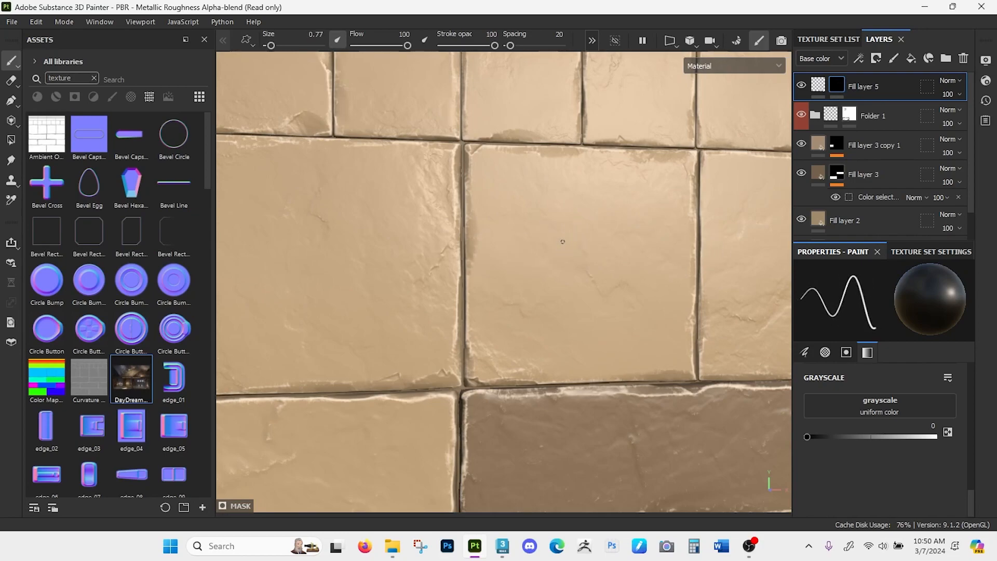
{"action": "left_click_drag", "start_coordinate": [720, 212], "coordinate": [703, 214], "text": "alt"}
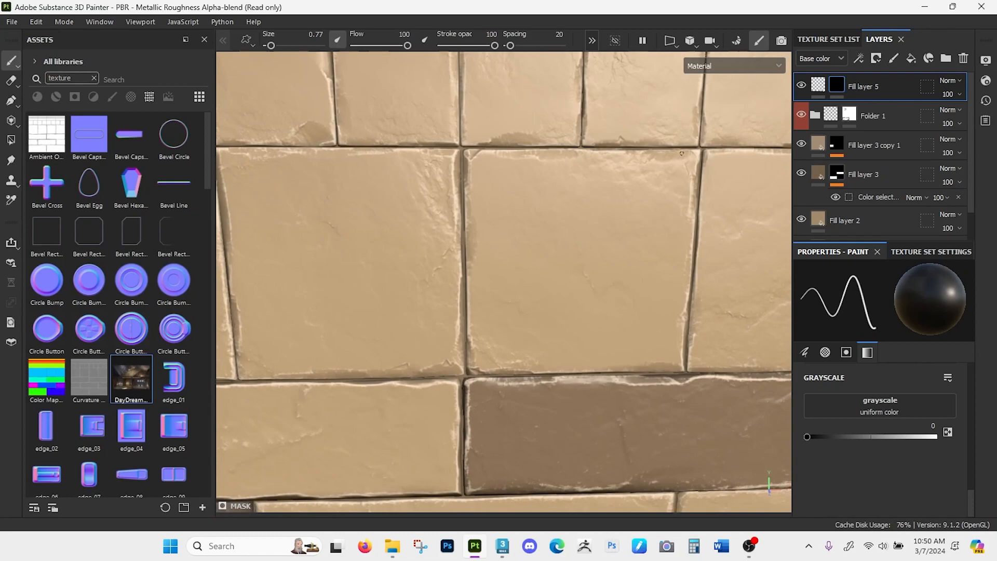
{"action": "key", "text": "x"}
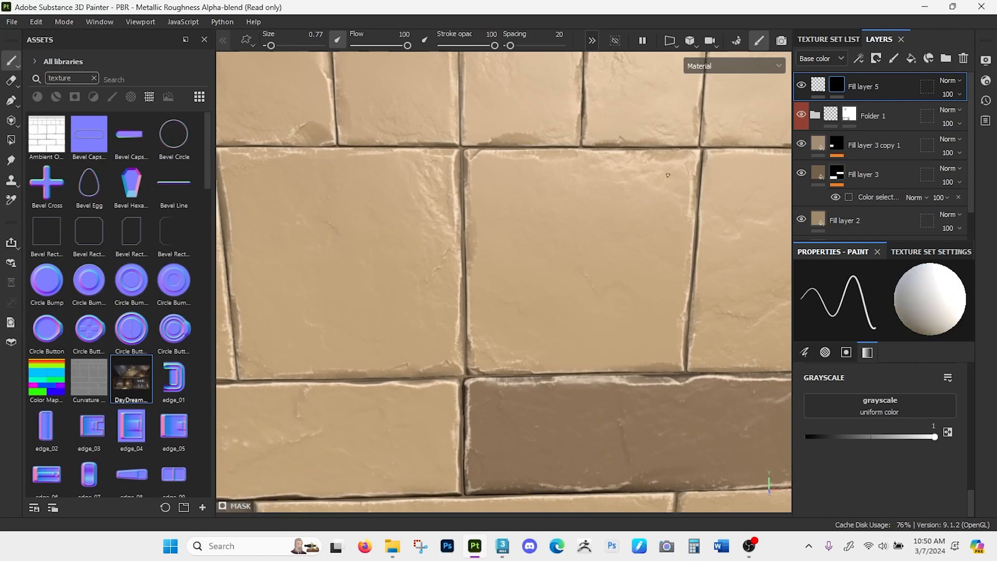
- Paint thin diagonal scratches inward from the large central brick's upper-right corner in the mask at brush size 1.63 and stroke opacity 8
{"action": "left_click_drag", "start_coordinate": [679, 152], "coordinate": [667, 175]}
{"action": "key", "text": "ctrl+z"}
{"action": "key", "text": "bracketright"}
{"action": "left_click_drag", "start_coordinate": [492, 46], "coordinate": [461, 46]}
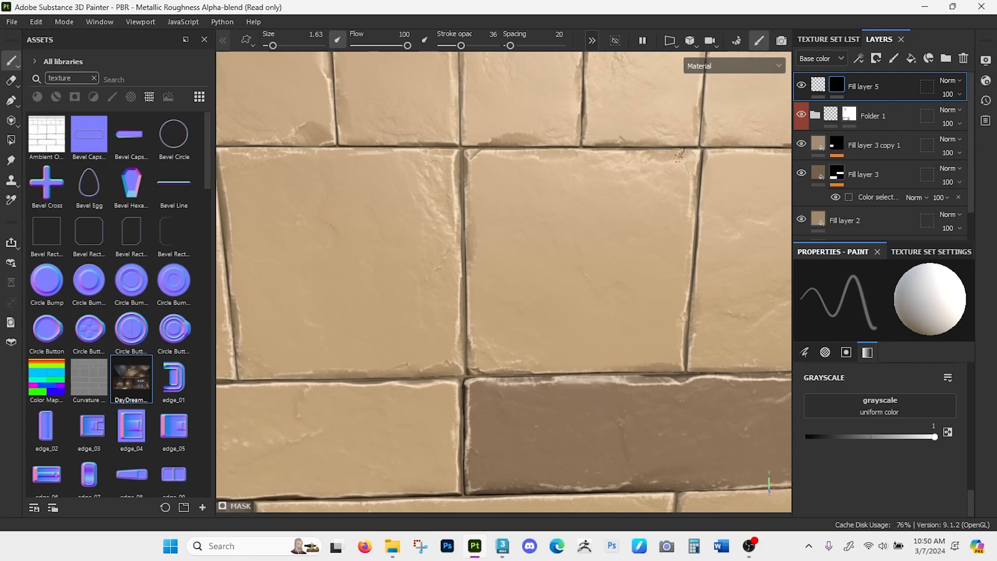
{"action": "left_click_drag", "start_coordinate": [461, 46], "coordinate": [448, 45]}
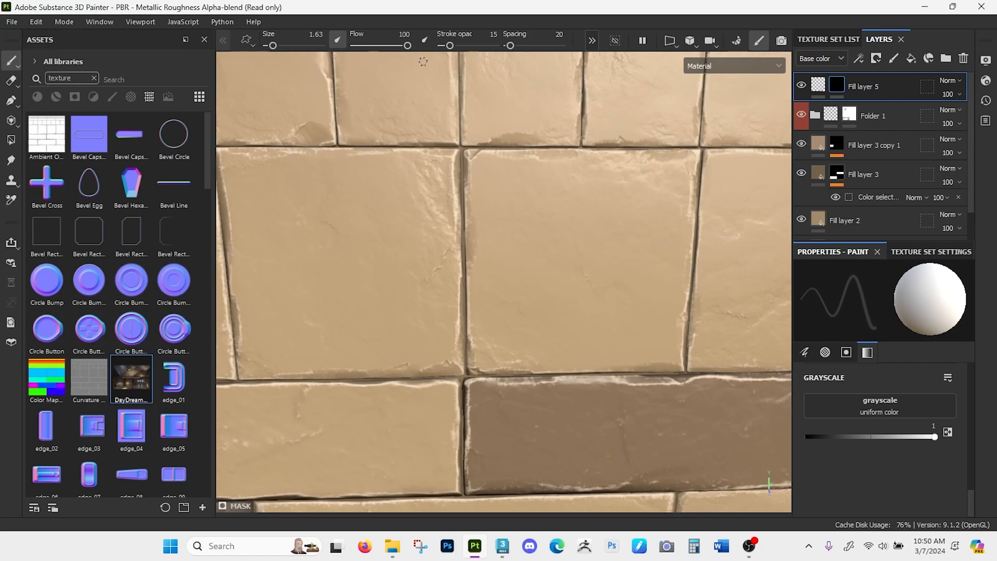
{"action": "left_click_drag", "start_coordinate": [450, 47], "coordinate": [447, 48]}
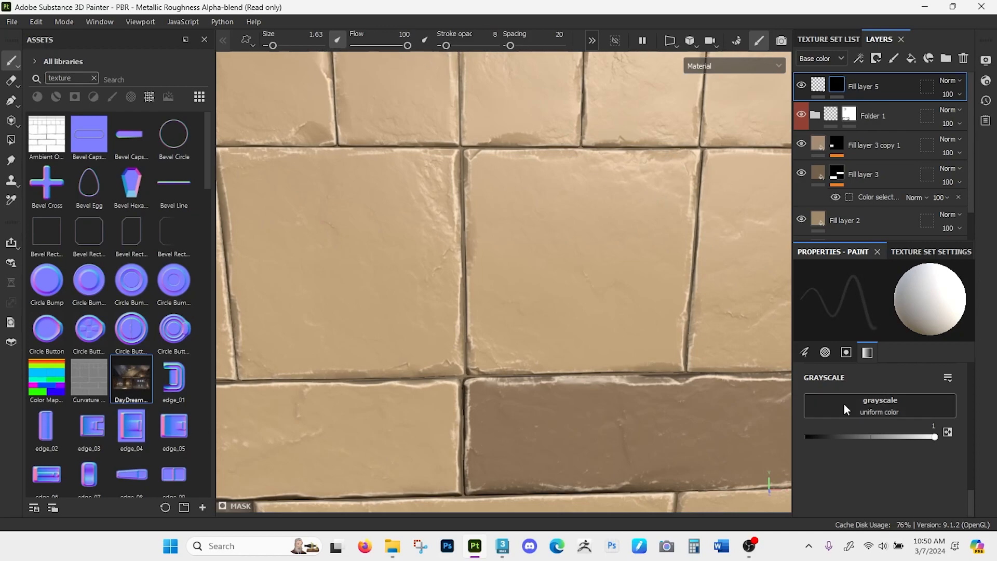
{"action": "left_click_drag", "start_coordinate": [665, 167], "coordinate": [576, 246]}
{"action": "left_click_drag", "start_coordinate": [657, 186], "coordinate": [644, 199]}
{"action": "mouse_move", "coordinate": [679, 267]}
{"action": "left_mouse_down", "text": "alt"}
{"action": "mouse_move", "coordinate": [685, 244]}
{"action": "mouse_move", "coordinate": [675, 254]}
{"action": "mouse_move", "coordinate": [685, 257]}
{"action": "left_mouse_up", "text": "alt"}
{"action": "mouse_move", "coordinate": [672, 265]}
{"action": "right_mouse_down", "text": "shift"}
{"action": "mouse_move", "coordinate": [680, 263]}
{"action": "mouse_move", "coordinate": [671, 269]}
{"action": "right_mouse_up", "text": "shift"}
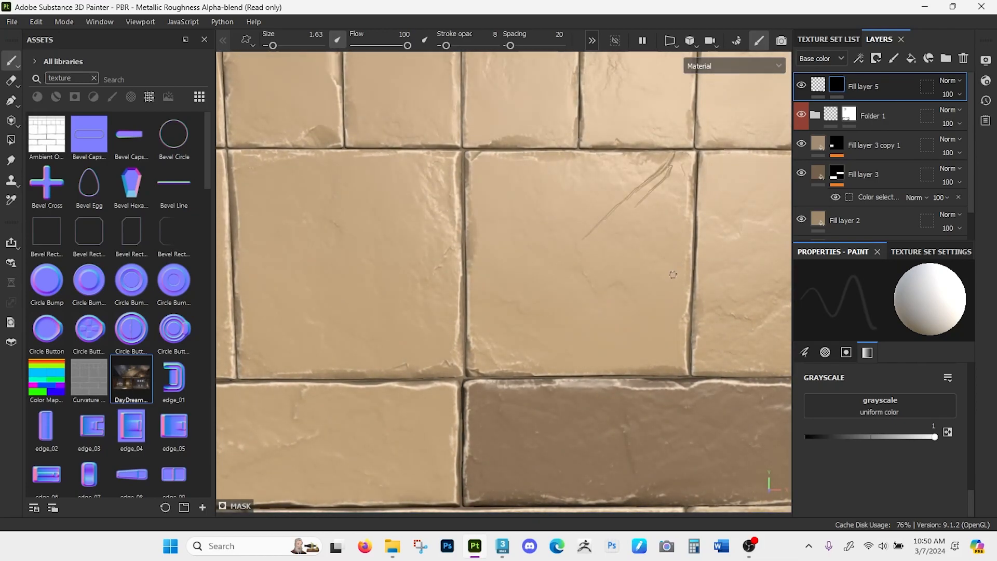
- Enable the color channel on the scratch fill layer and set its base color to light cream ECDCCA
{"action": "left_click", "coordinate": [818, 84]}
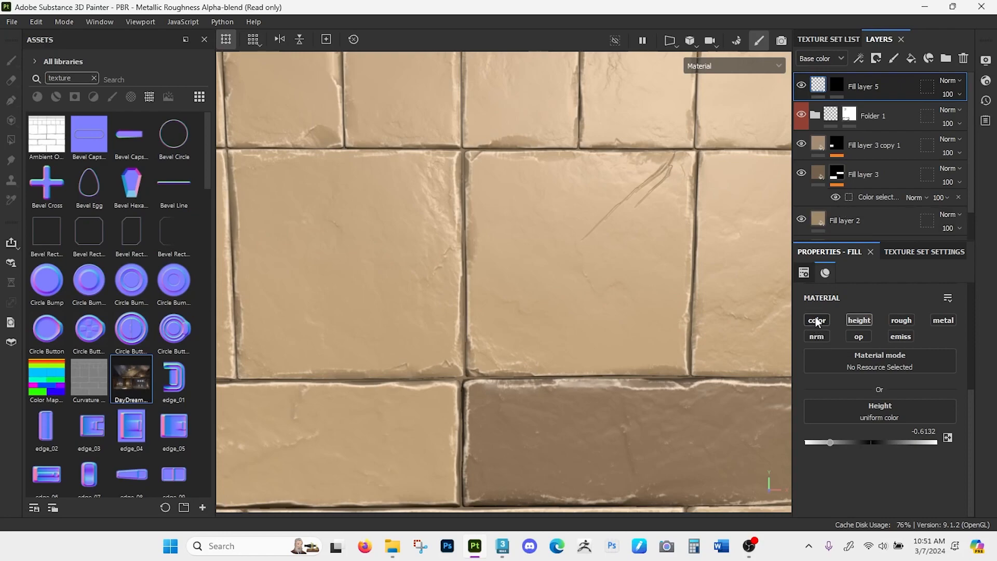
{"action": "left_click", "coordinate": [816, 320]}
{"action": "left_click", "coordinate": [909, 434]}
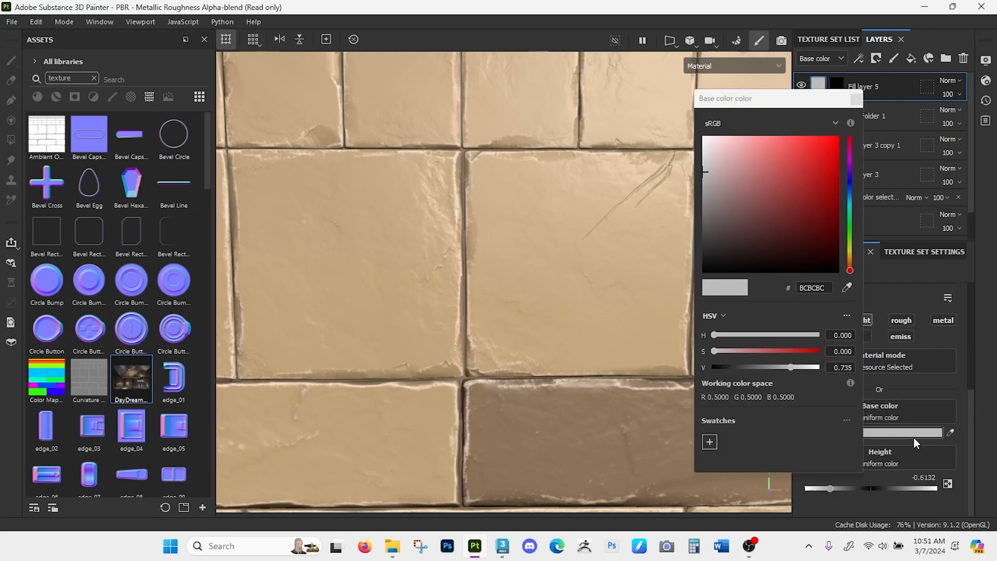
{"action": "left_click", "coordinate": [847, 287]}
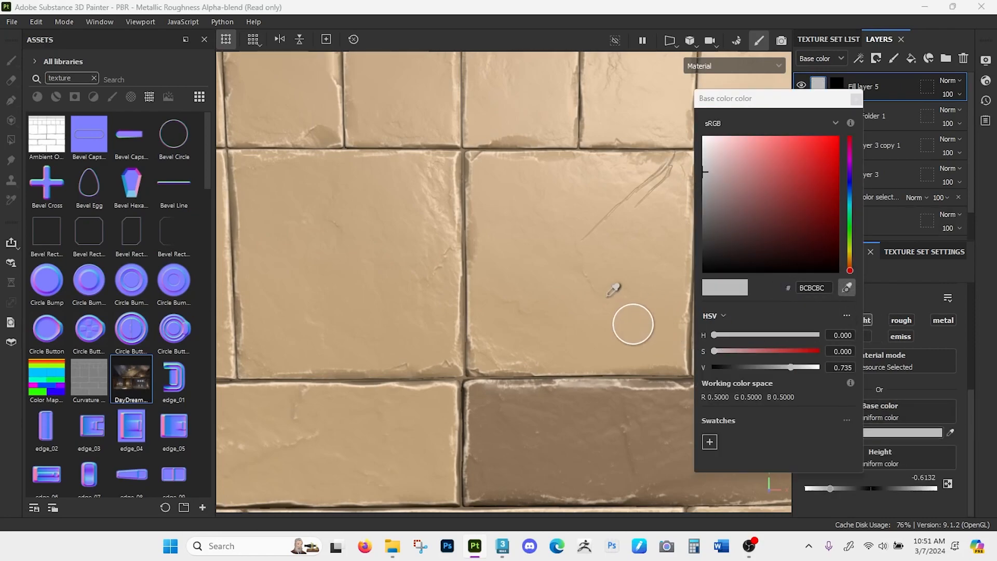
{"action": "left_click", "coordinate": [598, 431]}
{"action": "left_click_drag", "start_coordinate": [750, 215], "coordinate": [723, 145]}
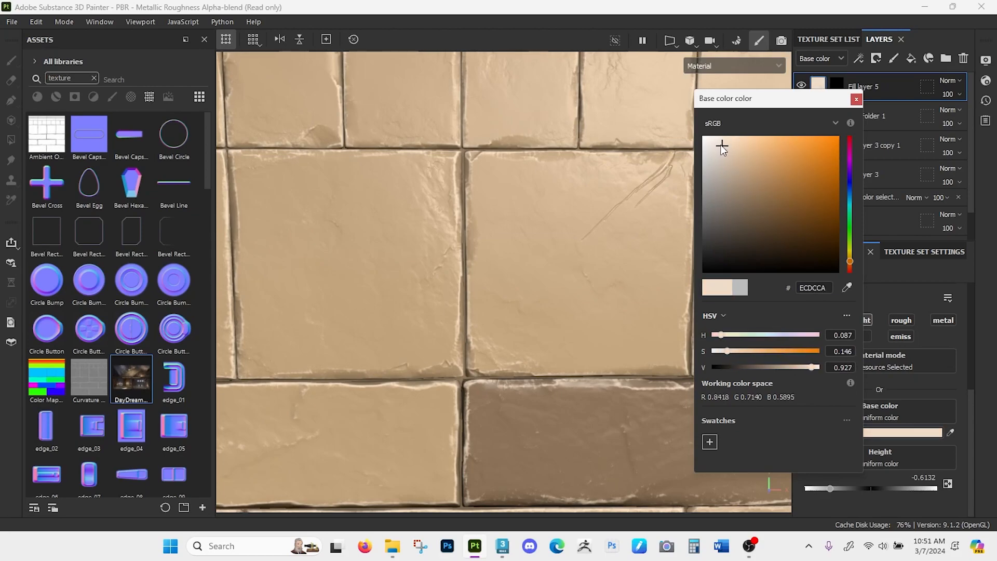
{"action": "left_click", "coordinate": [855, 99]}
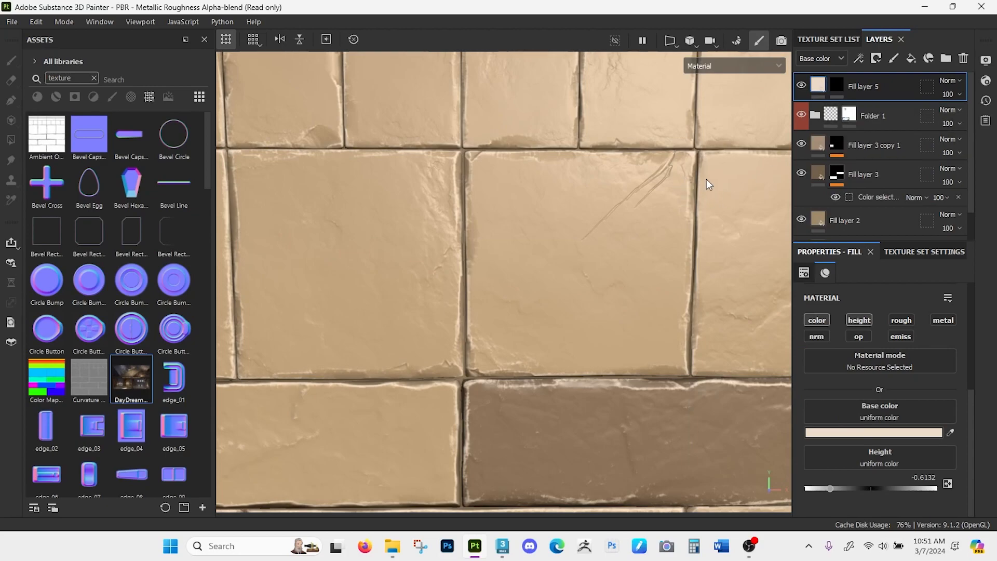
- Paint more thin diagonal scratches along the lower edge of the large central brick in the fill layer's mask
{"action": "left_click", "coordinate": [836, 84]}
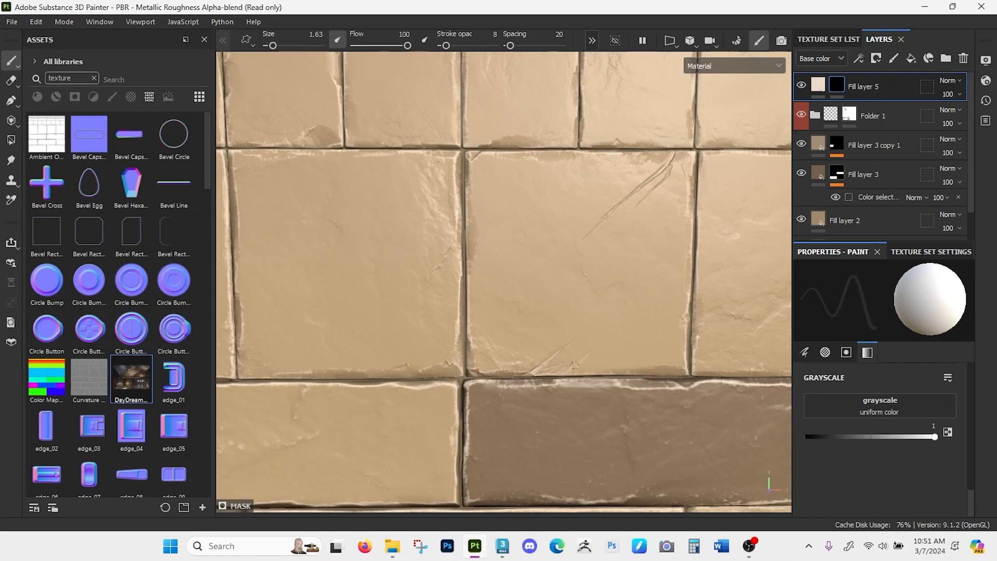
{"action": "right_click_drag", "start_coordinate": [583, 357], "coordinate": [661, 330], "text": "alt"}
{"action": "left_click_drag", "start_coordinate": [675, 408], "coordinate": [665, 376], "text": "alt"}
{"action": "middle_click_drag", "start_coordinate": [665, 376], "coordinate": [678, 267], "text": "alt"}
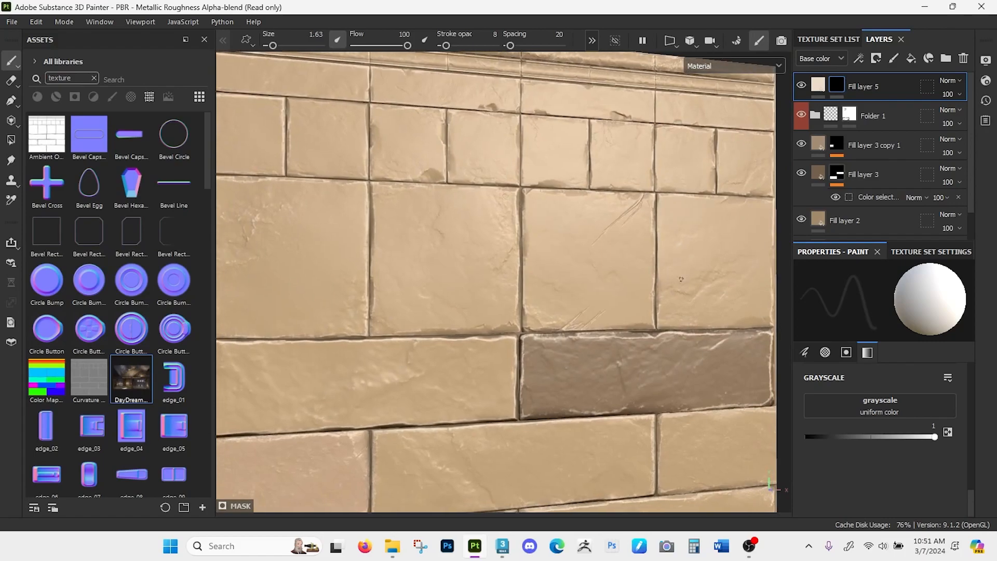
{"action": "left_click_drag", "start_coordinate": [678, 267], "coordinate": [637, 364], "text": "alt"}
{"action": "right_click_drag", "start_coordinate": [636, 369], "coordinate": [651, 245], "text": "alt"}
{"action": "mouse_move", "coordinate": [652, 245]}
{"action": "left_mouse_down", "text": "alt"}
{"action": "mouse_move", "coordinate": [626, 325]}
{"action": "mouse_move", "coordinate": [628, 269]}
{"action": "left_mouse_up", "text": "alt"}
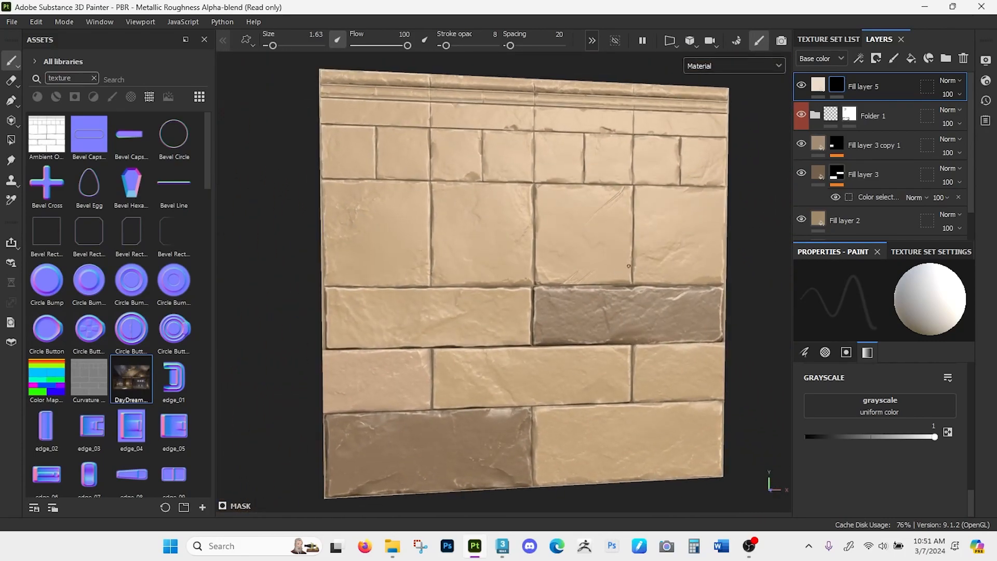
{"action": "mouse_move", "coordinate": [574, 238]}
{"action": "left_mouse_down", "text": "alt"}
{"action": "mouse_move", "coordinate": [642, 316]}
{"action": "mouse_move", "coordinate": [624, 309]}
{"action": "mouse_move", "coordinate": [629, 302]}
{"action": "left_mouse_up", "text": "alt"}
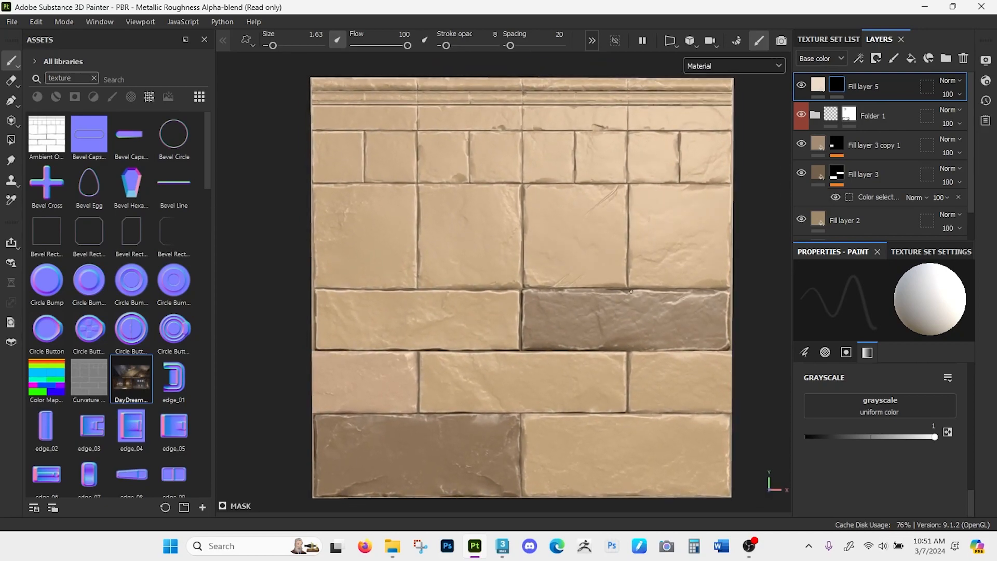
{"action": "mouse_move", "coordinate": [461, 142]}
{"action": "left_mouse_down", "text": "alt"}
{"action": "mouse_move", "coordinate": [505, 189]}
{"action": "mouse_move", "coordinate": [488, 198]}
{"action": "left_mouse_up", "text": "alt"}
- Open the texture export settings and set the output directory to D:/3D_JMS/TrimSheet/Maps/Substance export builders/5
{"action": "left_click", "coordinate": [15, 23]}
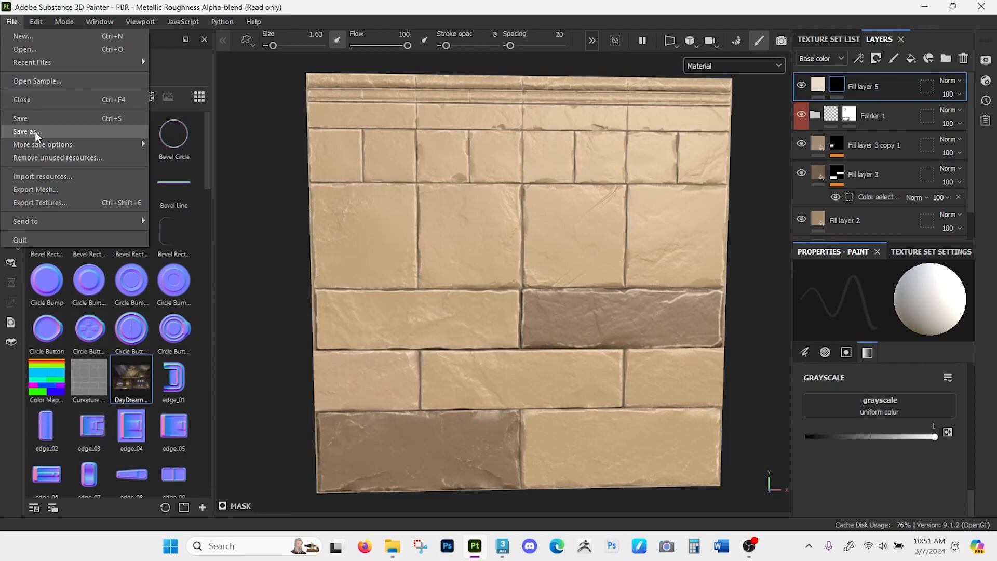
{"action": "left_click", "coordinate": [41, 204]}
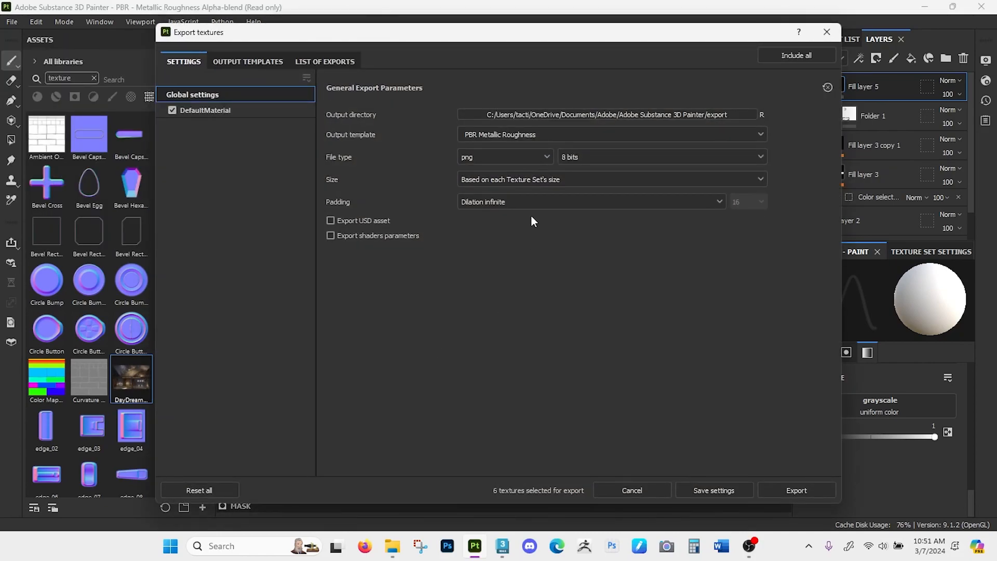
{"action": "left_click", "coordinate": [635, 114]}
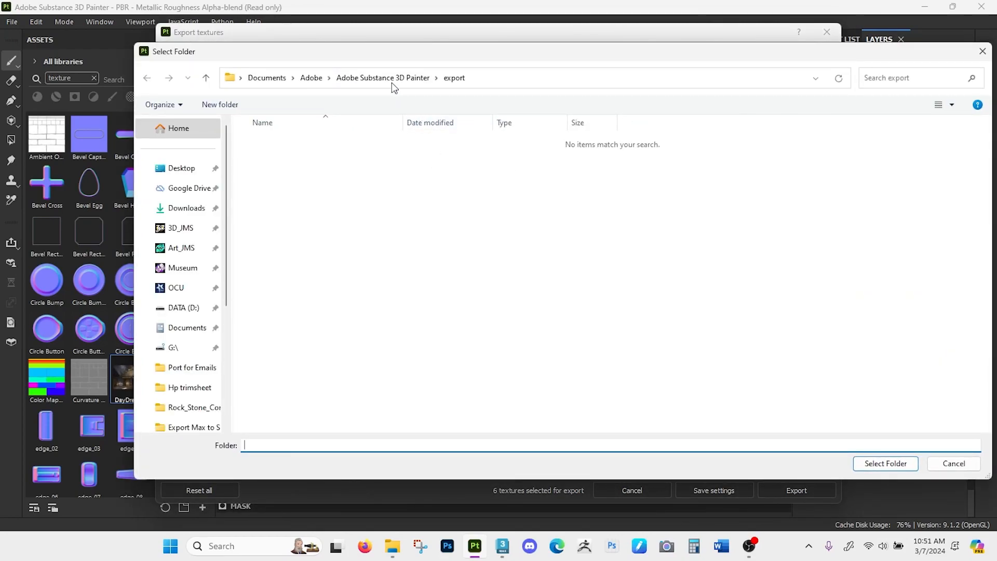
{"action": "left_click", "coordinate": [191, 233]}
{"action": "scroll", "coordinate": [387, 275], "scroll_direction": "down", "scroll_amount": 5}
{"action": "double_click", "coordinate": [335, 314]}
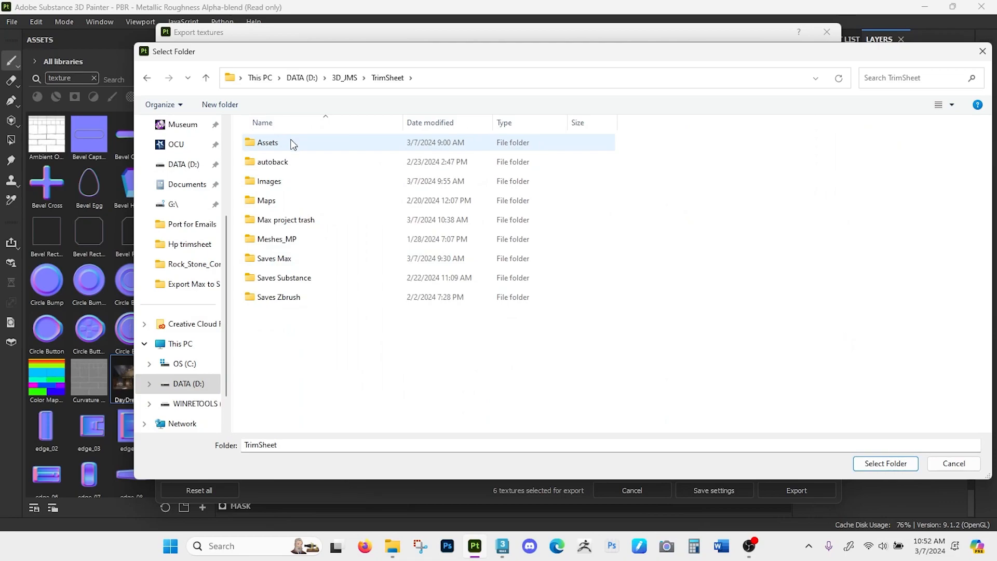
{"action": "left_click", "coordinate": [298, 191]}
{"action": "double_click", "coordinate": [288, 200]}
{"action": "double_click", "coordinate": [320, 142]}
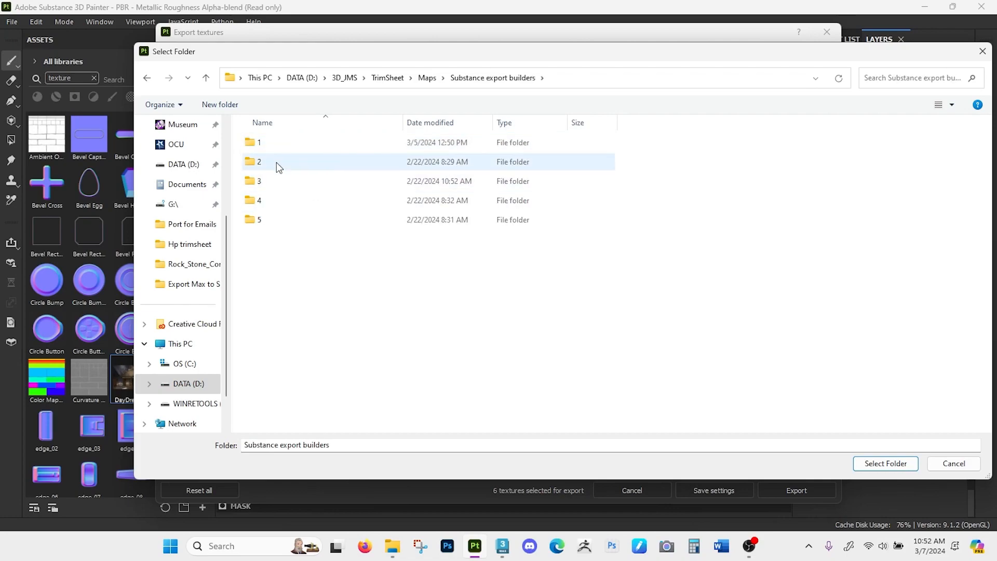
{"action": "left_click", "coordinate": [285, 221]}
{"action": "left_click", "coordinate": [877, 462]}
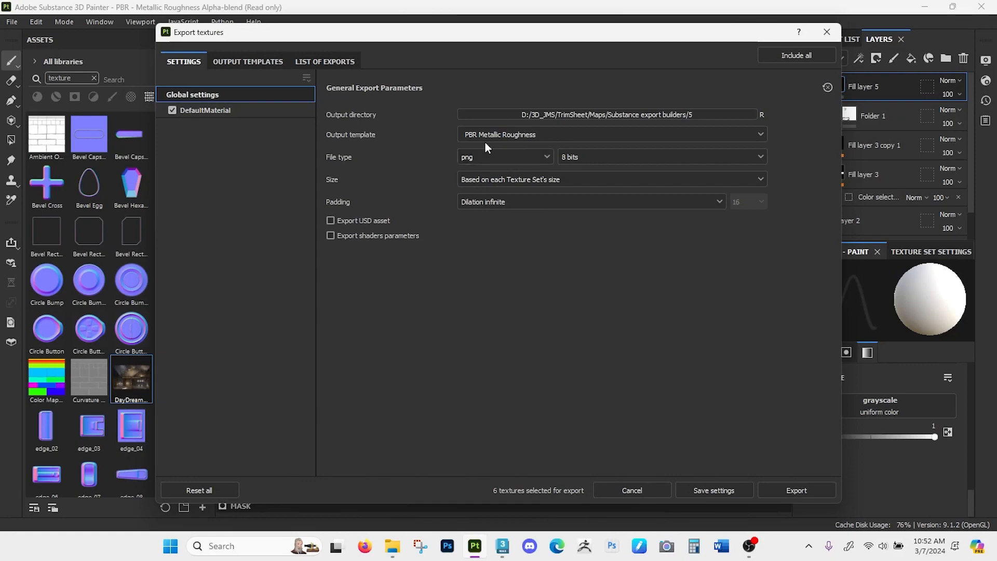
- Browse the output templates and choose PBR Metallic Roughness for the export
{"action": "left_click", "coordinate": [536, 134]}
{"action": "scroll", "coordinate": [526, 255], "scroll_direction": "down", "scroll_amount": 4}
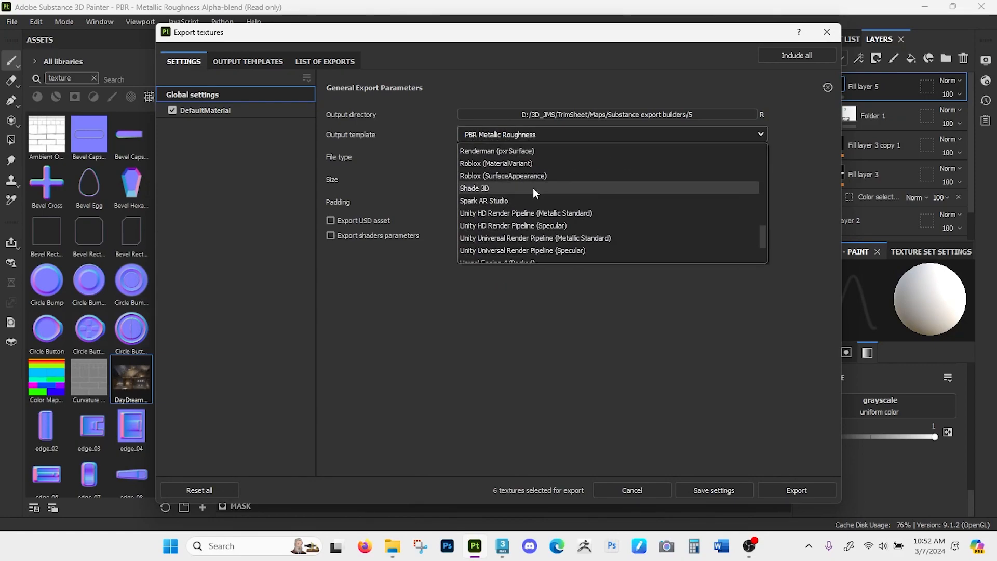
{"action": "scroll", "coordinate": [553, 189], "scroll_direction": "up", "scroll_amount": 10}
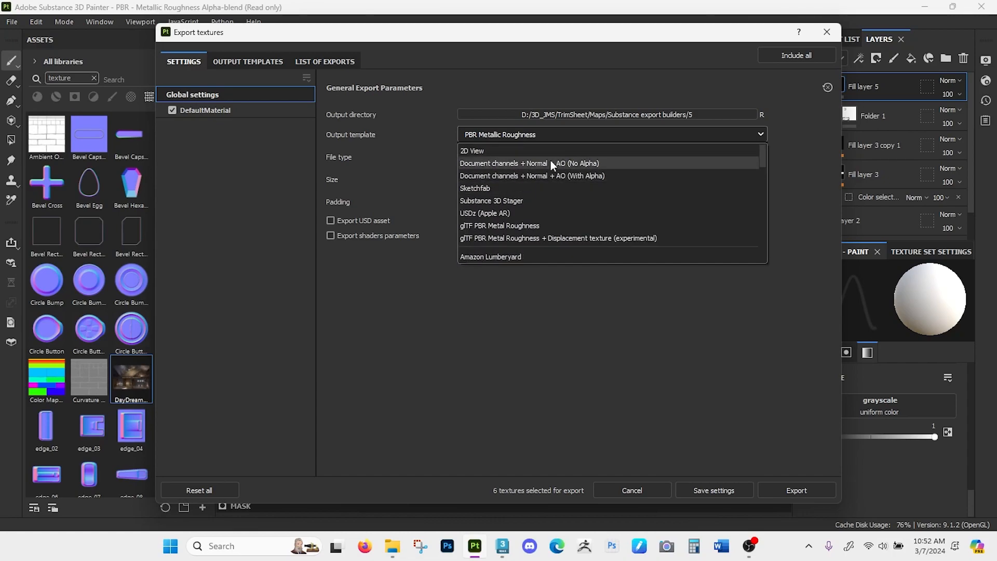
{"action": "scroll", "coordinate": [549, 166], "scroll_direction": "down", "scroll_amount": 1}
{"action": "scroll", "coordinate": [552, 171], "scroll_direction": "down", "scroll_amount": 6}
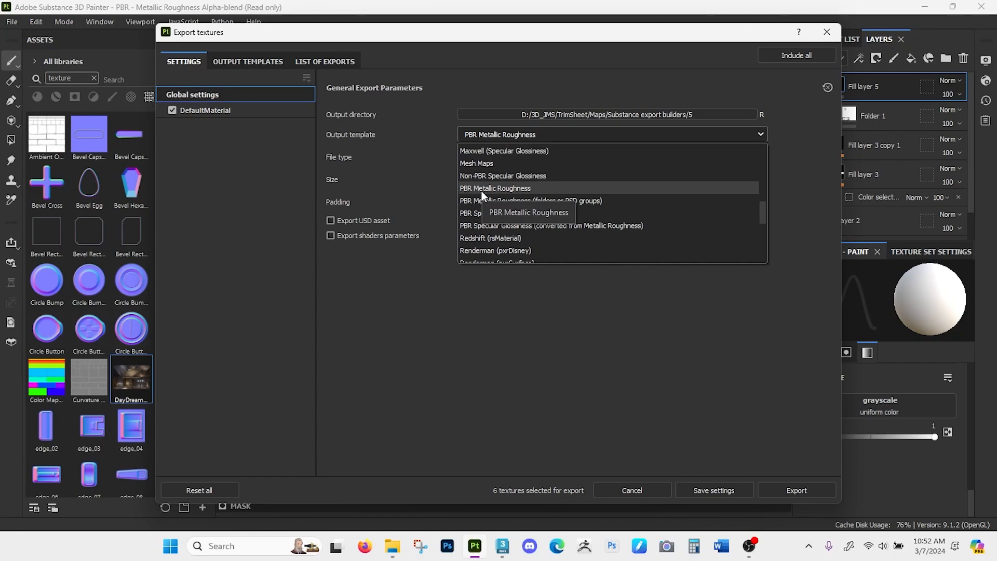
{"action": "left_click", "coordinate": [517, 190]}
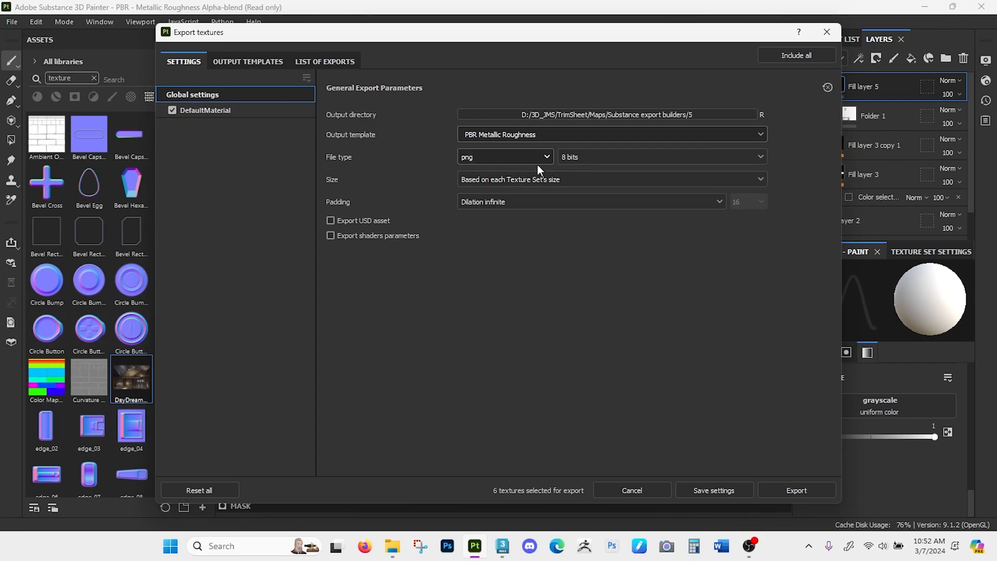
- Set the export size to 2048 with Dilation infinite padding and export the textures
{"action": "left_click", "coordinate": [571, 178]}
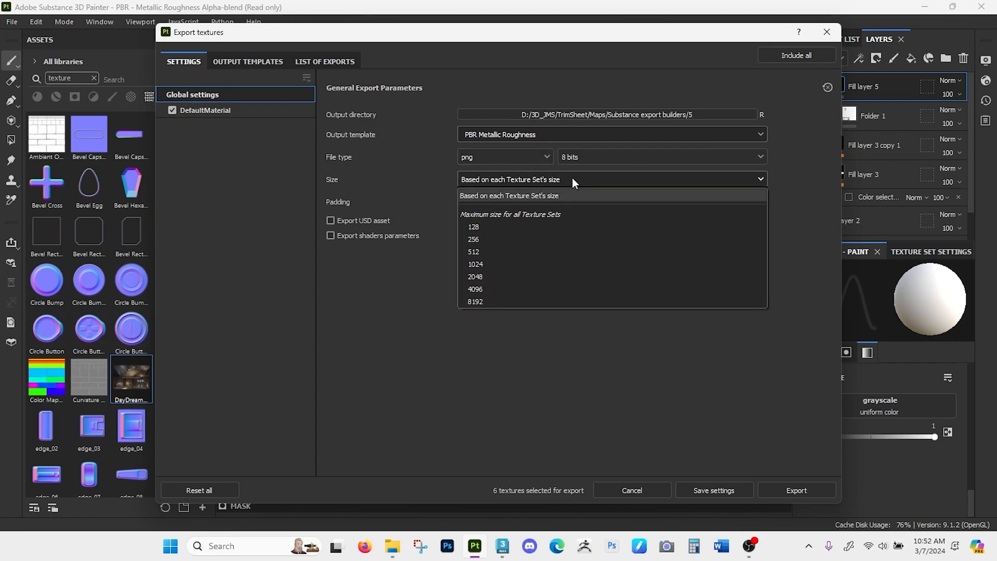
{"action": "left_click", "coordinate": [474, 276]}
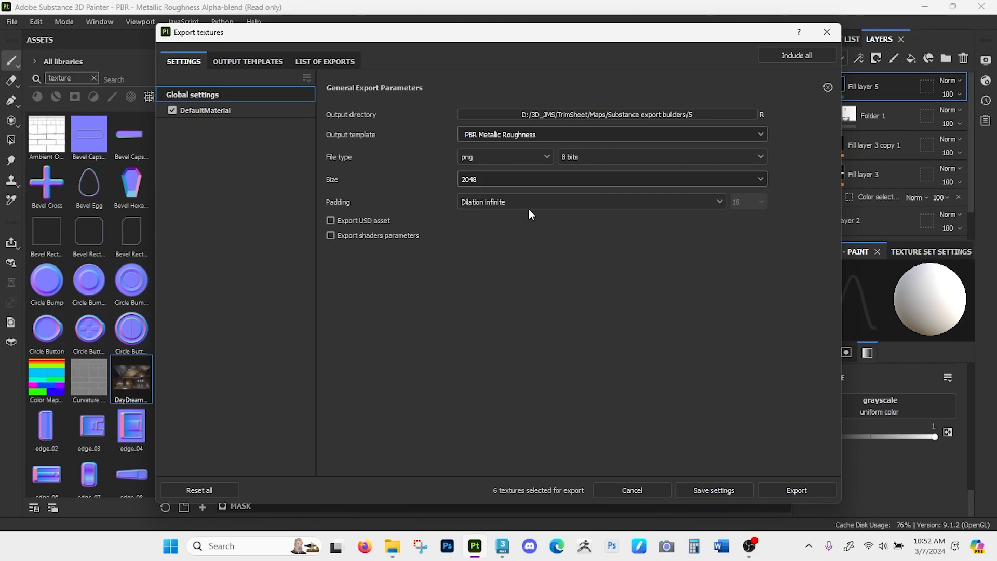
{"action": "left_click", "coordinate": [494, 204]}
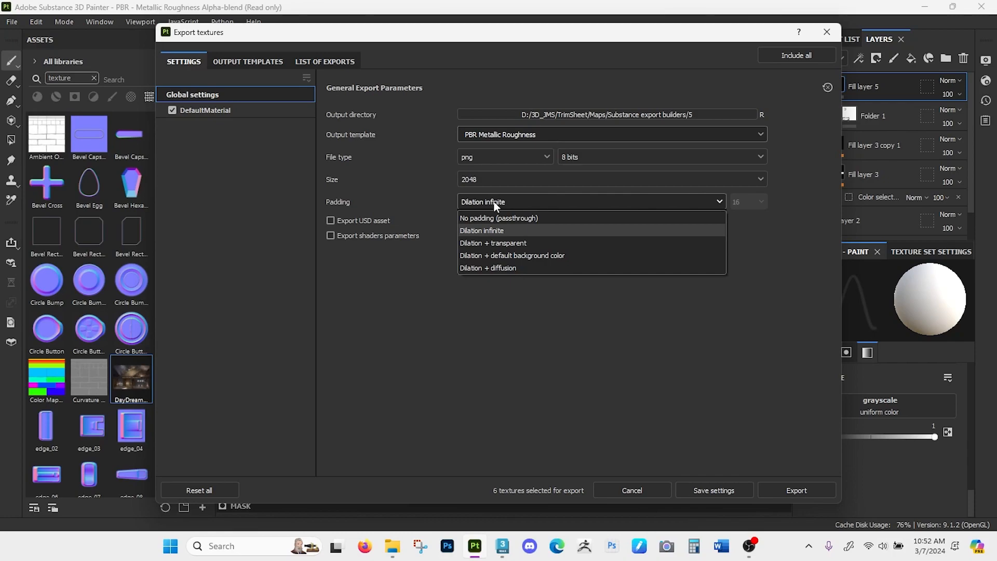
{"action": "left_click", "coordinate": [494, 202]}
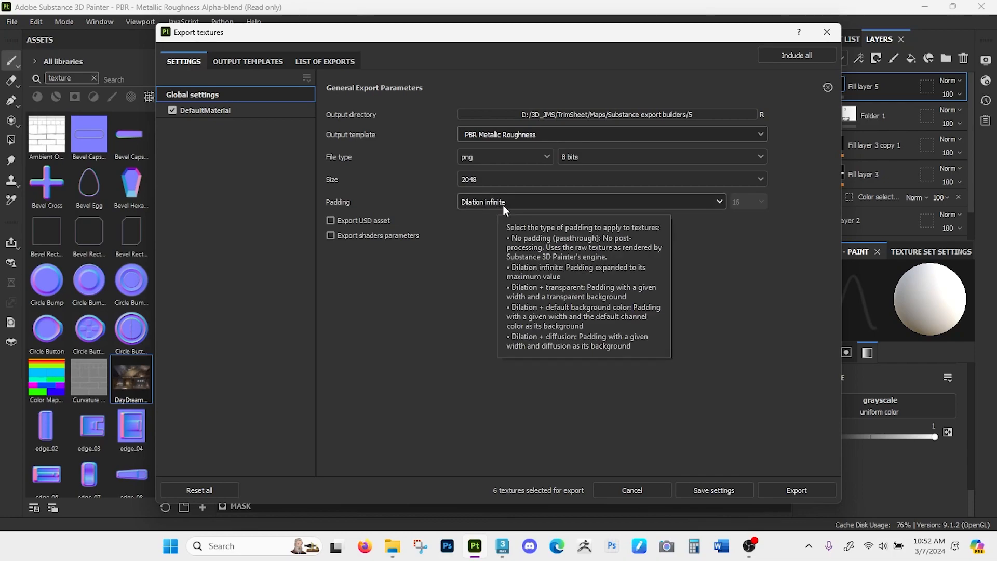
{"action": "left_click", "coordinate": [781, 489]}
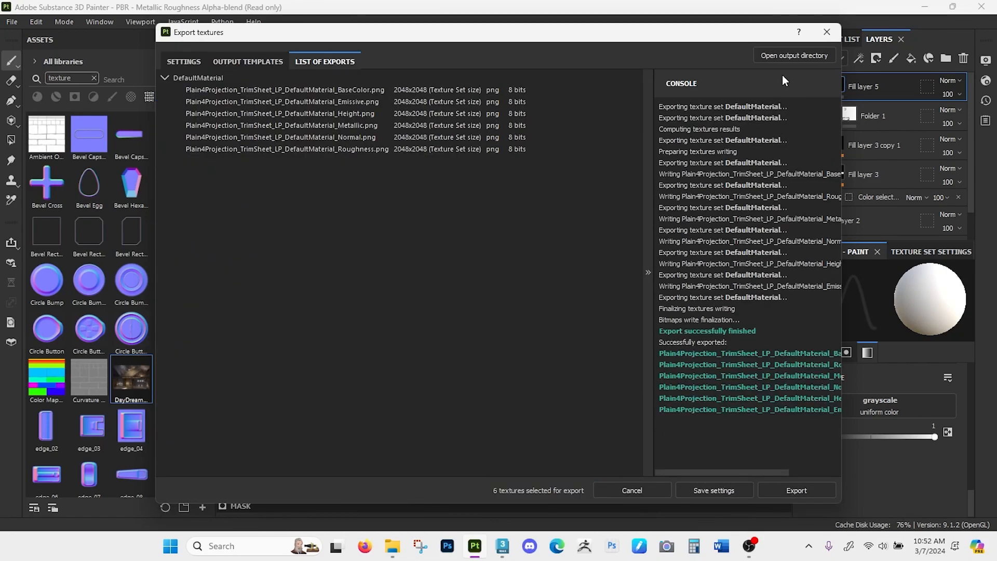
- Open the export output folder and review the exported base color, emissive, height, metallic, normal and roughness maps in the image viewer
{"action": "left_click", "coordinate": [777, 56]}
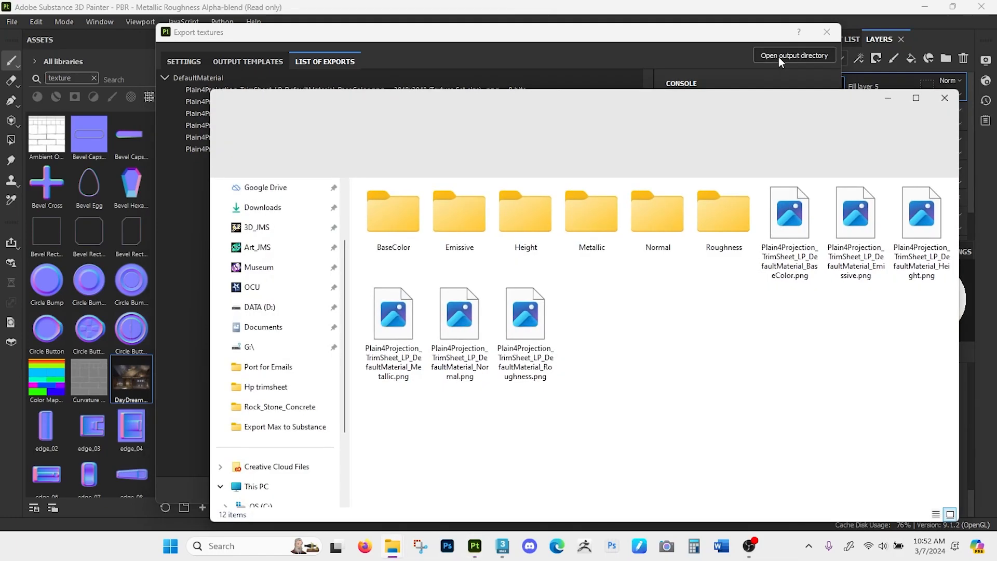
{"action": "left_click_drag", "start_coordinate": [697, 114], "coordinate": [606, 71]}
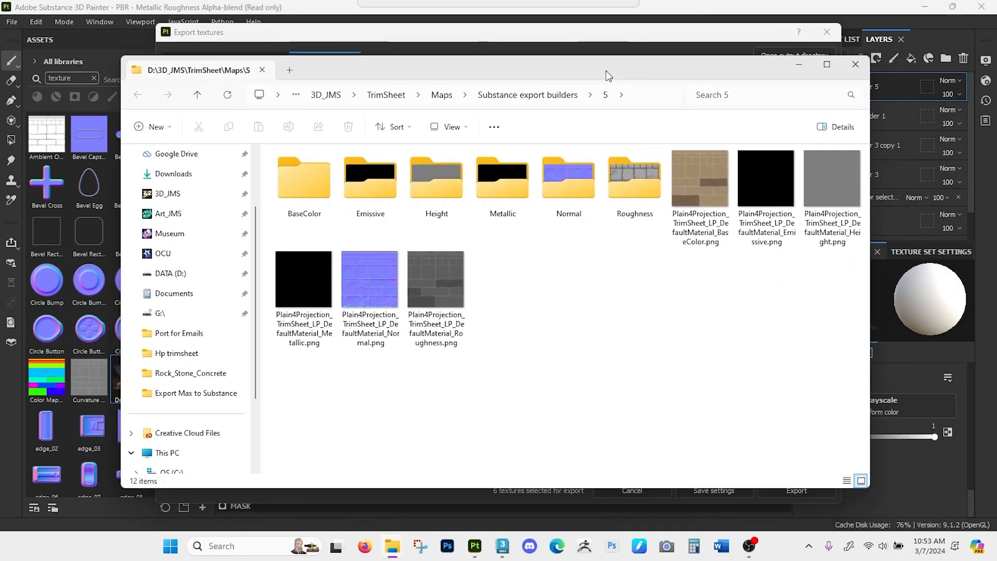
{"action": "double_click", "coordinate": [703, 181]}
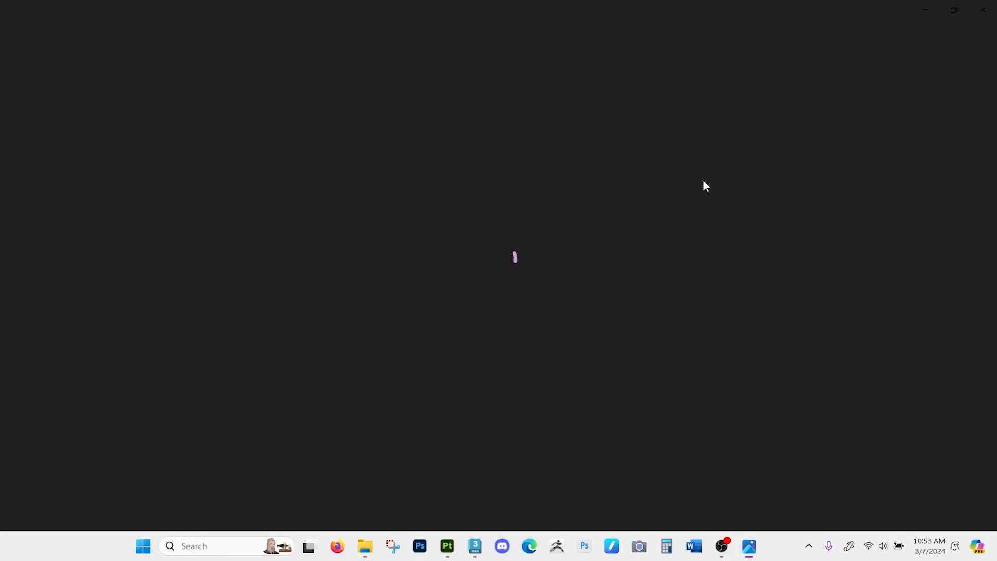
{"action": "key", "text": "Right"}
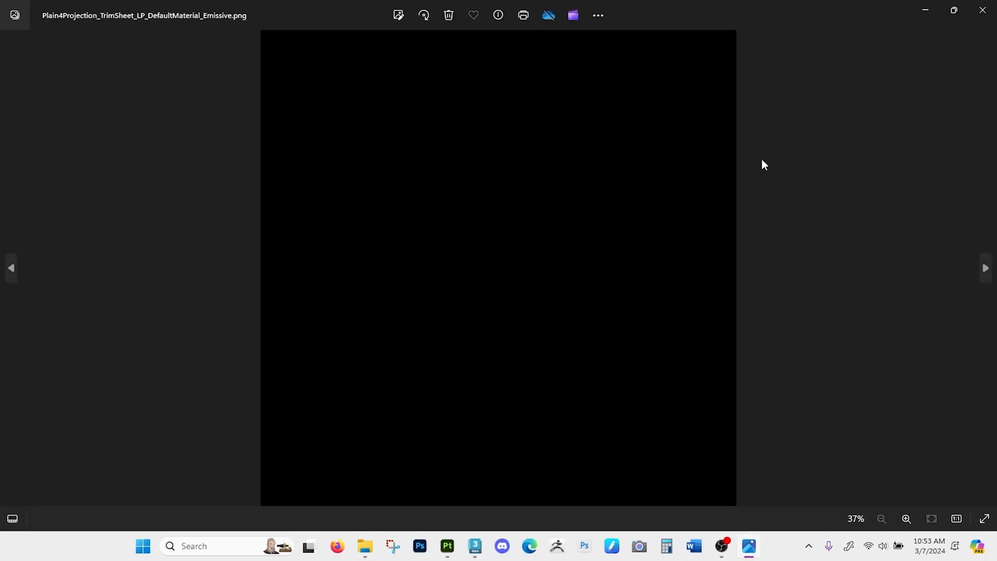
{"action": "key", "text": "Right"}
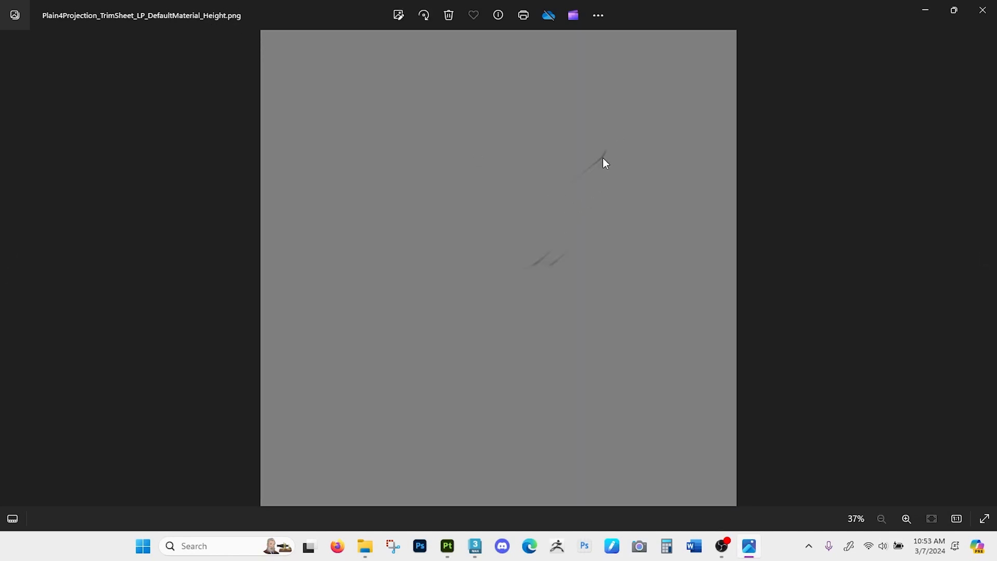
{"action": "key", "text": "Right"}
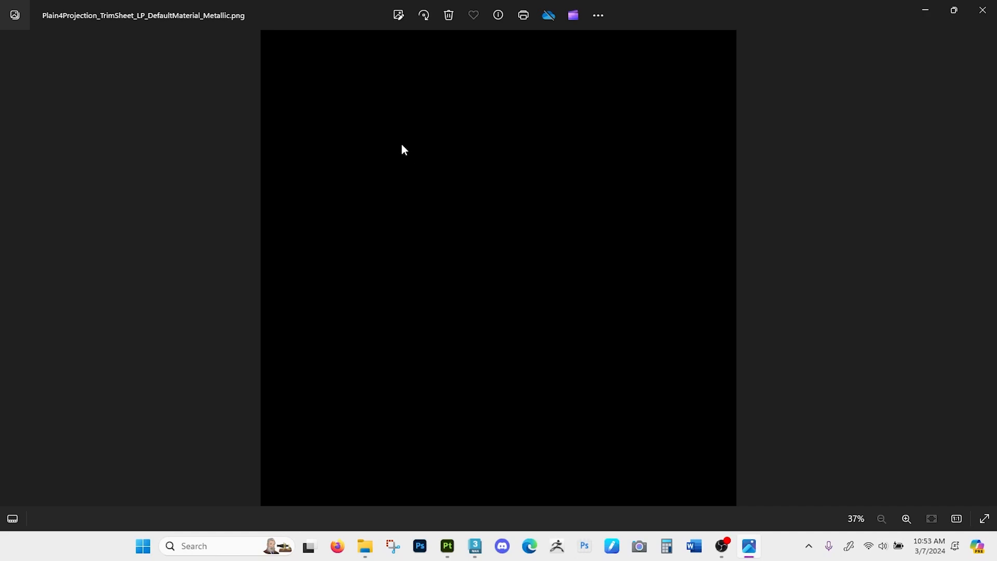
{"action": "key", "text": "Right"}
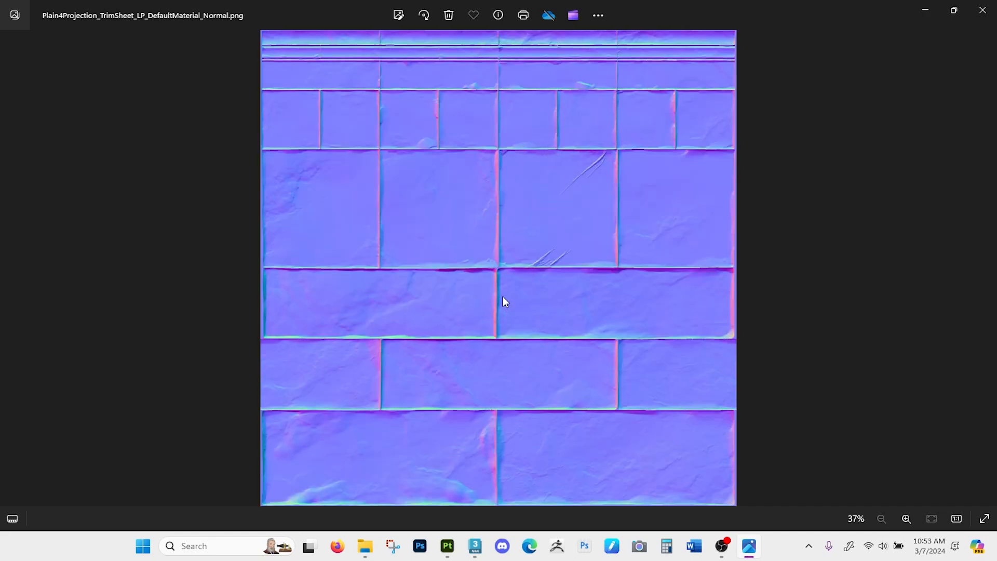
{"action": "key", "text": "Right"}
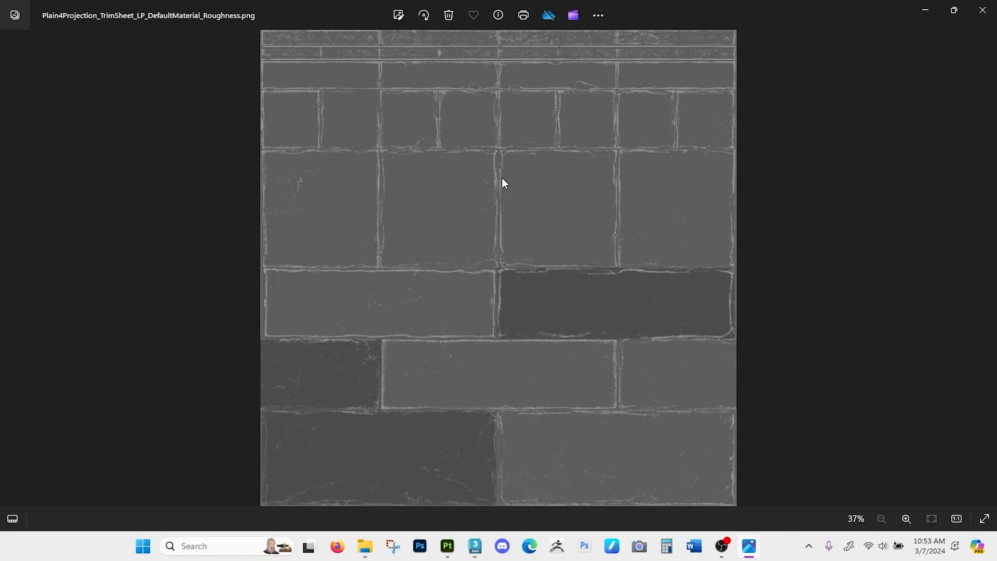
{"action": "left_click", "coordinate": [982, 10]}
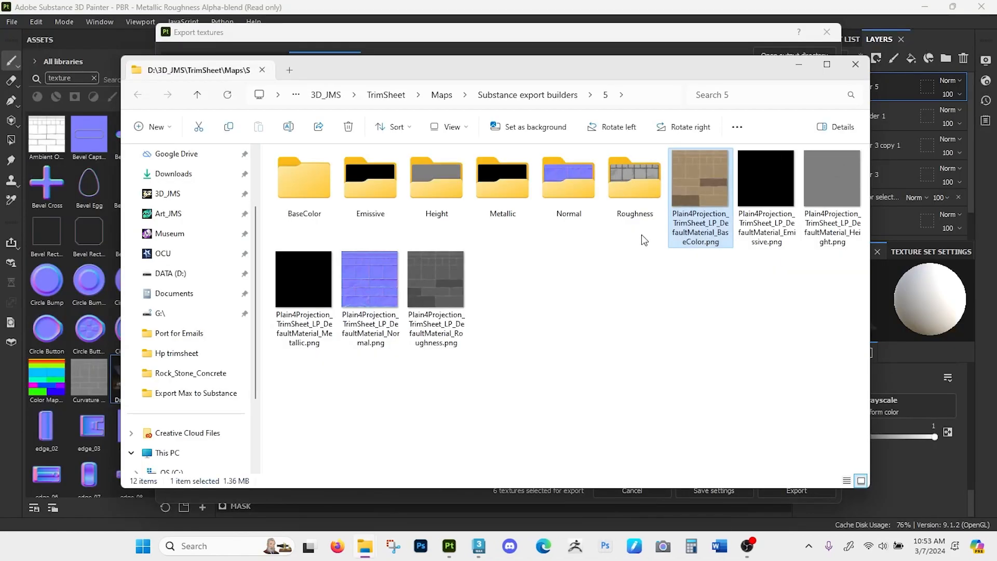
- Open the exported normal map and examine the painted scratches on the large brick up close
{"action": "double_click", "coordinate": [396, 284]}
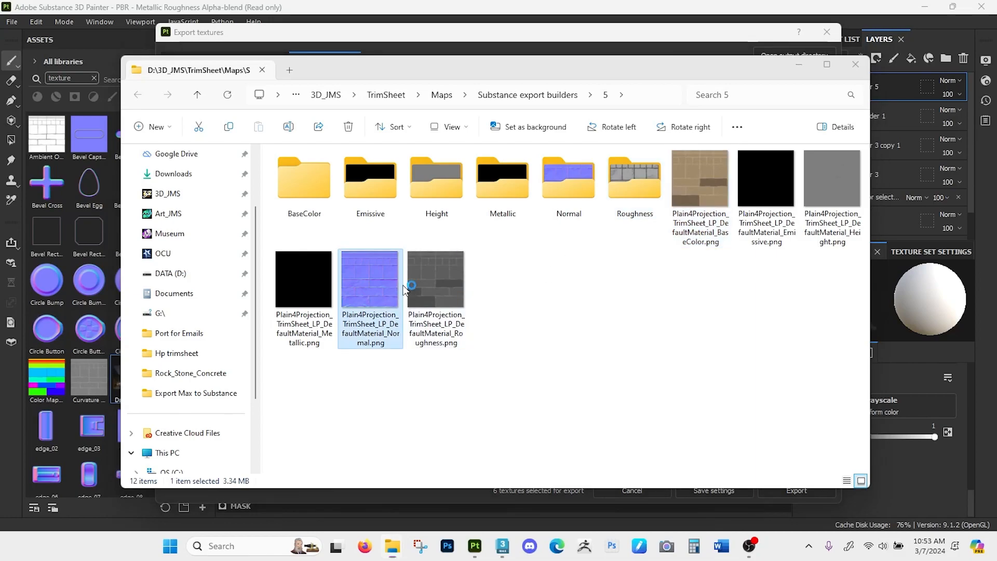
{"action": "scroll", "coordinate": [573, 253], "scroll_direction": "up", "scroll_amount": 5}
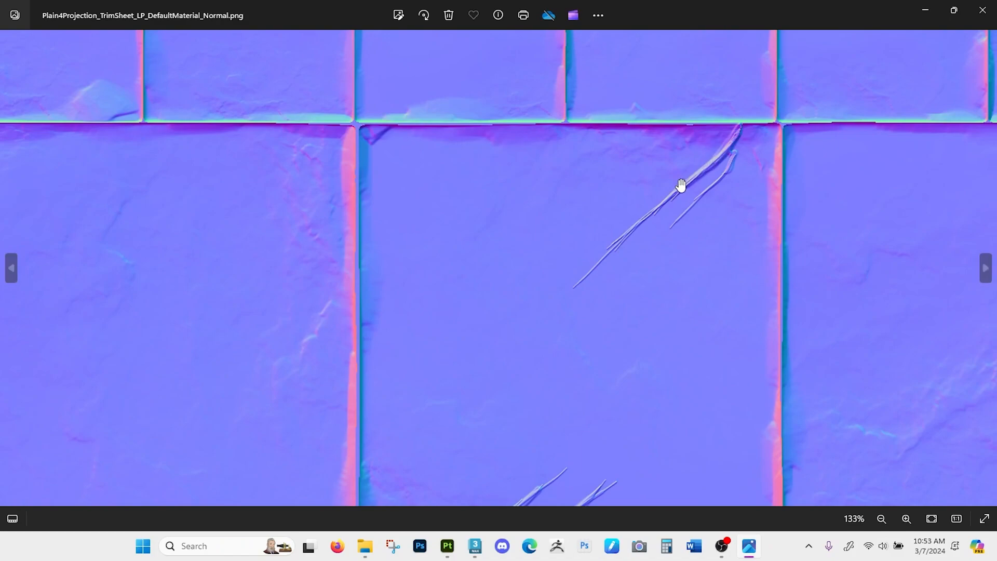
{"action": "scroll", "coordinate": [686, 222], "scroll_direction": "down", "scroll_amount": 5}
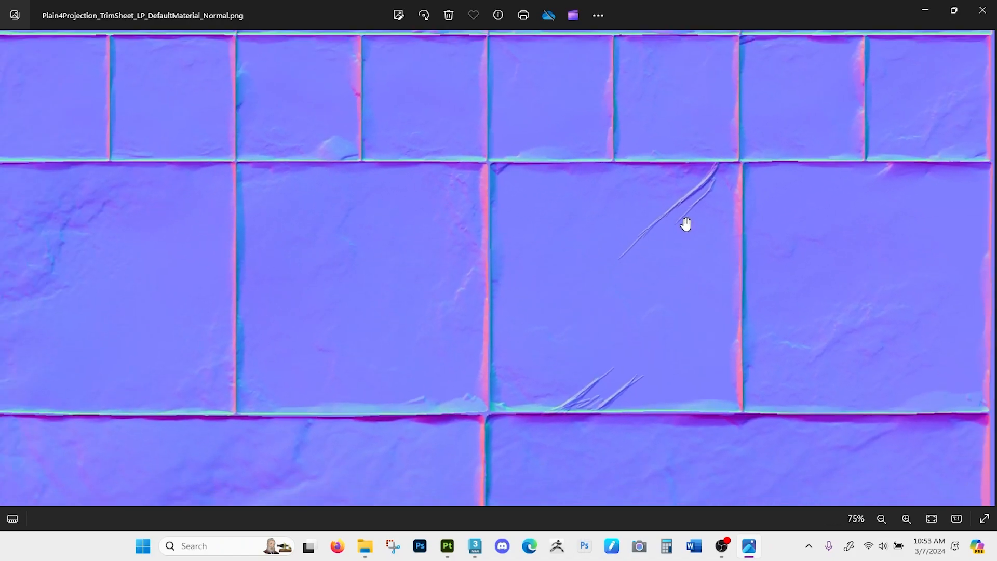
- Switch to 3ds Max, select the Plain4Projection_TrimSheet_LP plane at the origin and hide the grid
{"action": "left_click", "coordinate": [504, 547]}
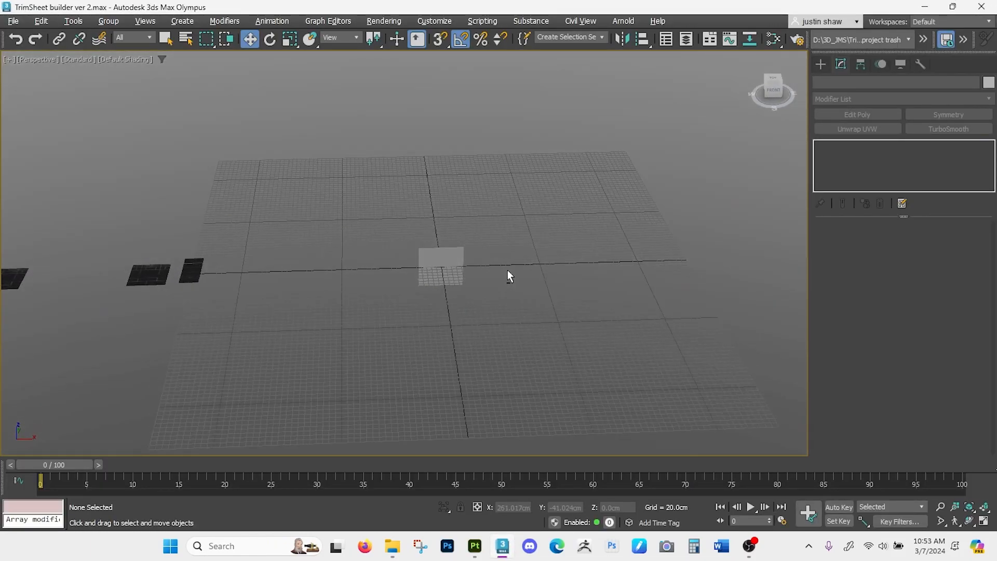
{"action": "left_click", "coordinate": [442, 267]}
{"action": "scroll", "coordinate": [444, 270], "scroll_direction": "up", "scroll_amount": 4}
{"action": "middle_click_drag", "start_coordinate": [444, 273], "coordinate": [468, 310]}
{"action": "key", "text": "e"}
{"action": "left_click_drag", "start_coordinate": [471, 297], "coordinate": [464, 242]}
{"action": "key", "text": "w"}
{"action": "middle_click_drag", "start_coordinate": [475, 292], "coordinate": [690, 283], "text": "alt"}
{"action": "scroll", "coordinate": [469, 300], "scroll_direction": "up", "scroll_amount": 3}
{"action": "key", "text": "g"}
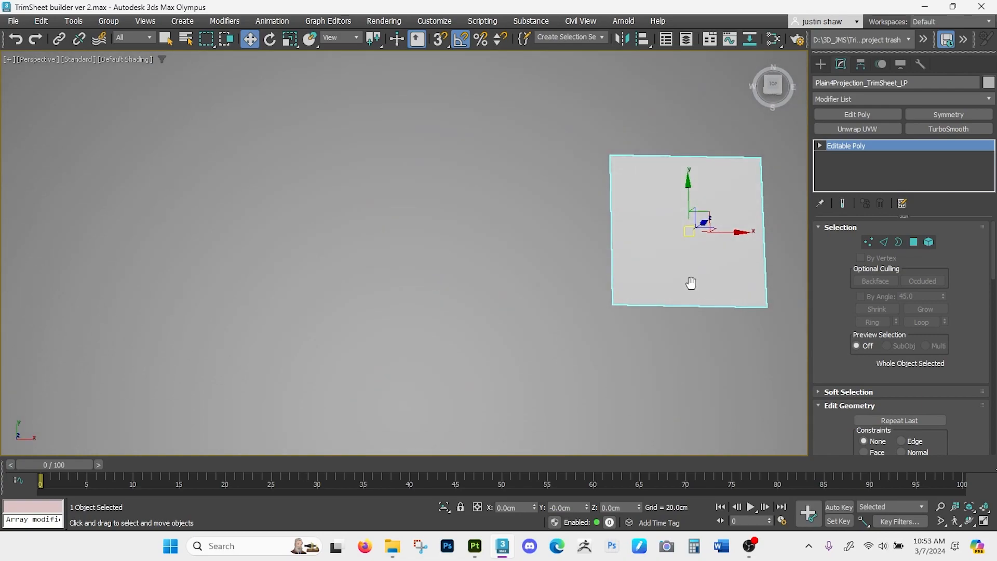
- Open the Slate Material Editor and add a PBR Material (Metal/Rough) node below the existing material
{"action": "key", "text": "m"}
{"action": "scroll", "coordinate": [230, 282], "scroll_direction": "down", "scroll_amount": 5}
{"action": "scroll", "coordinate": [280, 281], "scroll_direction": "up", "scroll_amount": 6}
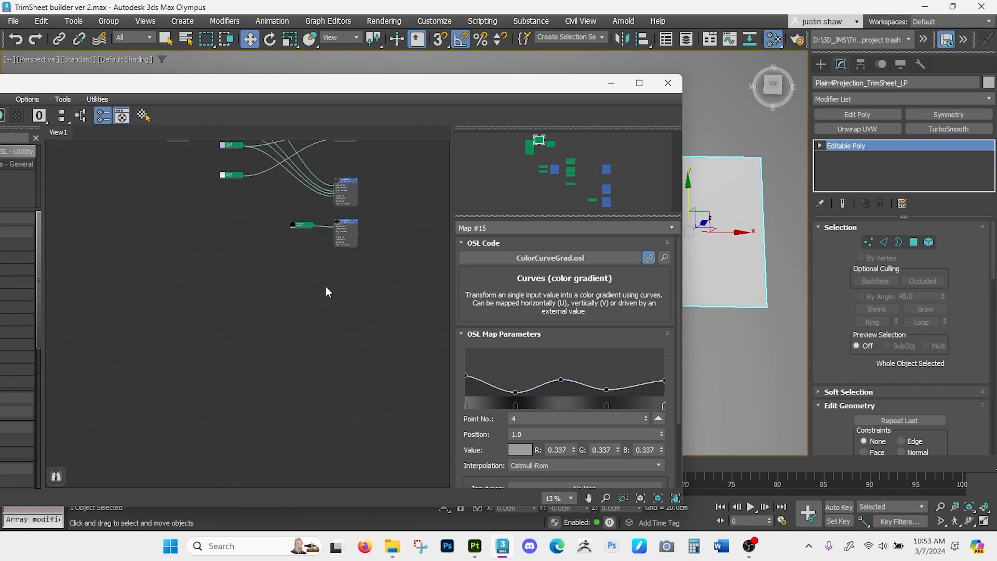
{"action": "left_click_drag", "start_coordinate": [302, 82], "coordinate": [457, 26]}
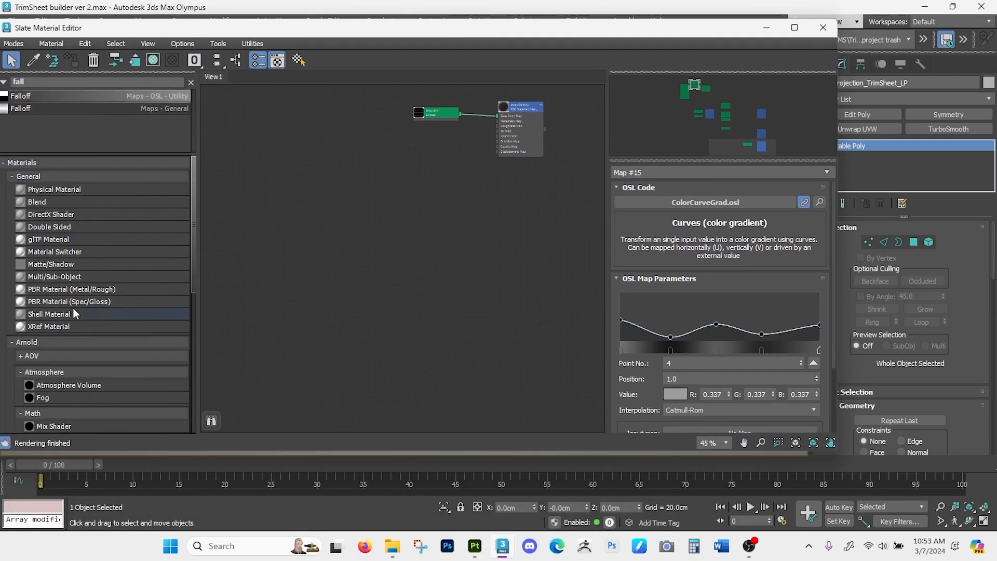
{"action": "left_click_drag", "start_coordinate": [42, 289], "coordinate": [315, 274]}
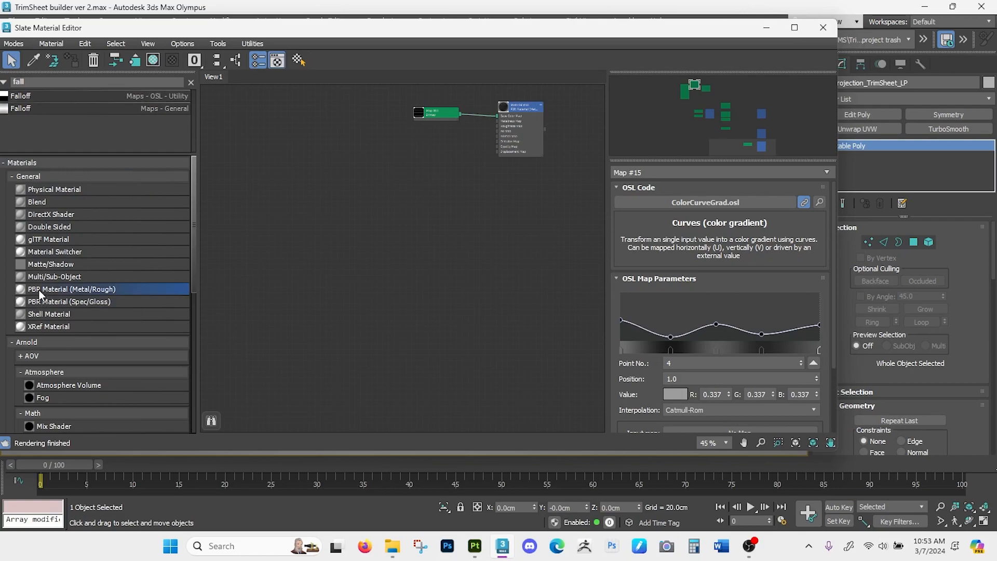
{"action": "left_click_drag", "start_coordinate": [437, 232], "coordinate": [439, 232]}
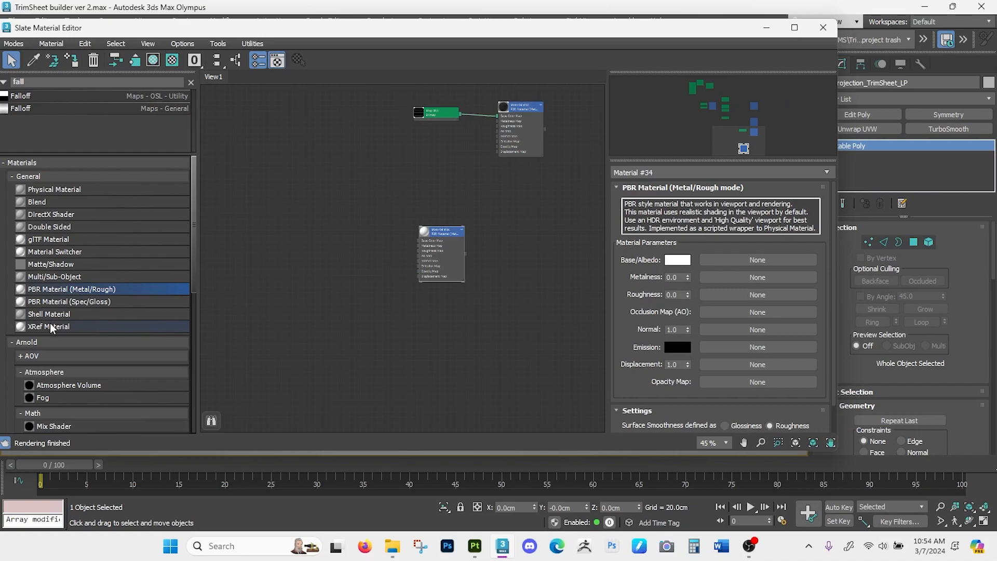
{"action": "scroll", "coordinate": [52, 327], "scroll_direction": "down", "scroll_amount": 5}
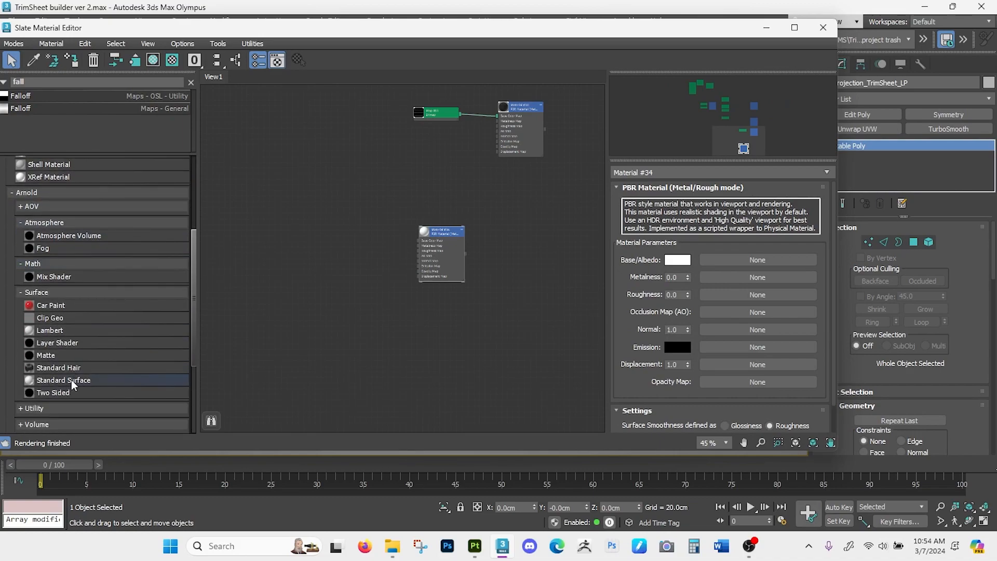
{"action": "left_click_drag", "start_coordinate": [444, 239], "coordinate": [517, 227]}
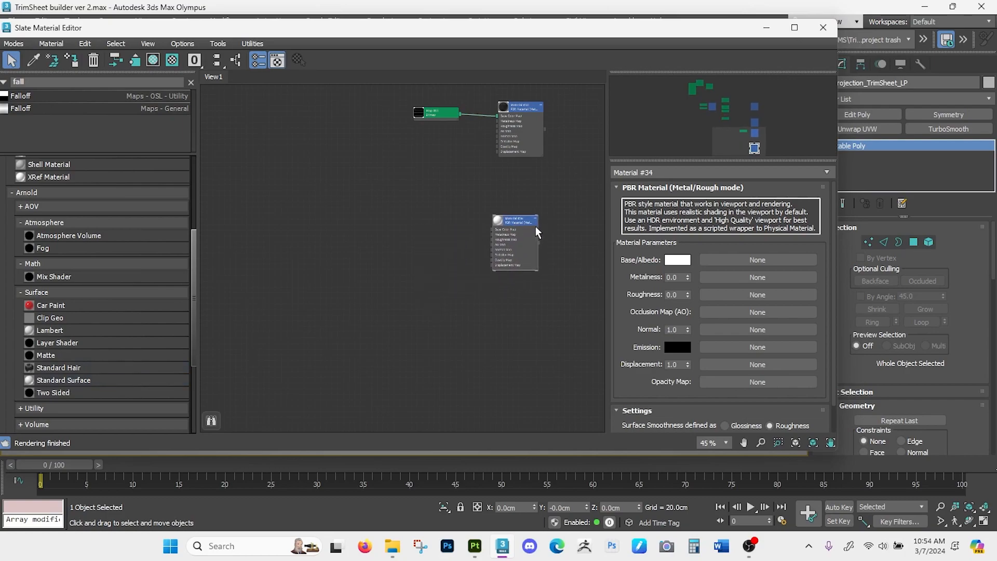
- Assign the new PBR material to the trim sheet plane in the viewport
{"action": "left_click_drag", "start_coordinate": [647, 32], "coordinate": [438, 38]}
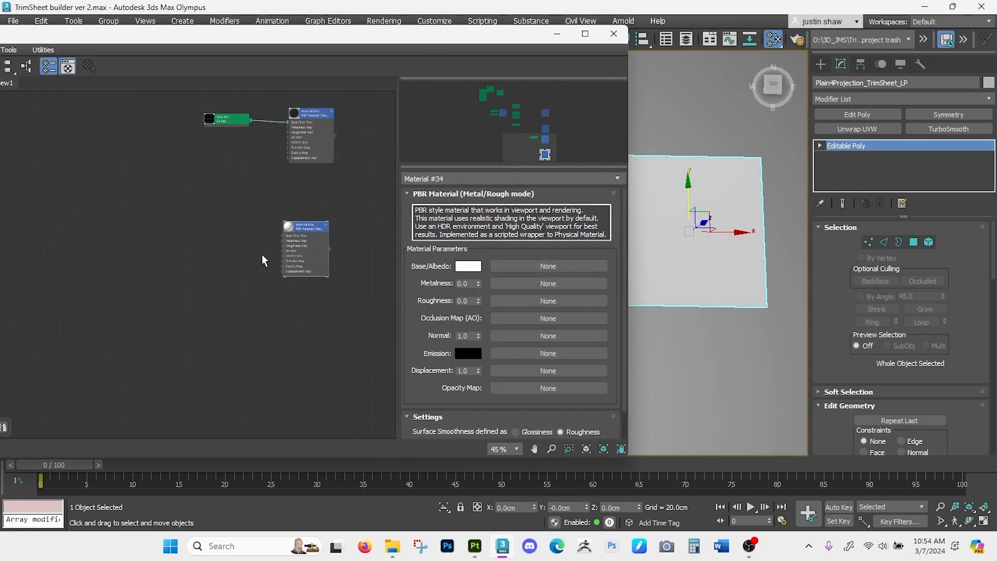
{"action": "scroll", "coordinate": [262, 262], "scroll_direction": "up", "scroll_amount": 3}
{"action": "middle_click_drag", "start_coordinate": [273, 231], "coordinate": [252, 239]}
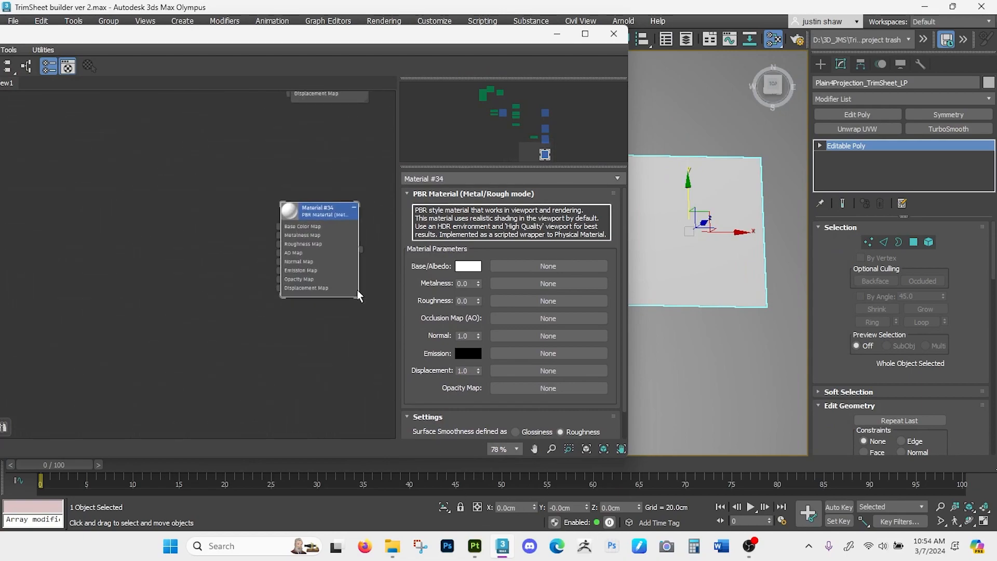
{"action": "left_click_drag", "start_coordinate": [362, 255], "coordinate": [672, 263]}
{"action": "middle_click_drag", "start_coordinate": [672, 263], "coordinate": [714, 272]}
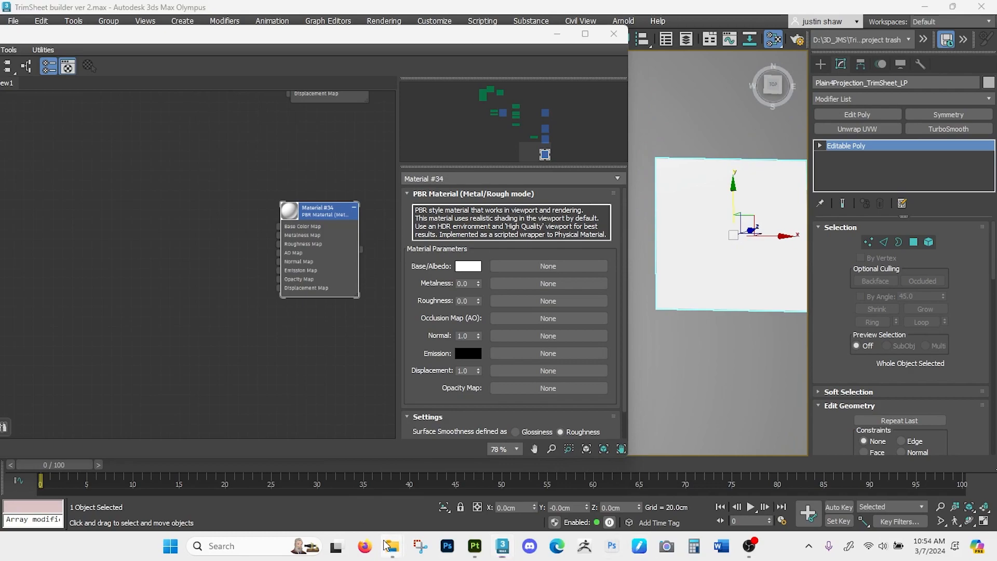
- Bring the exported BaseColor, Normal and Roughness PNG files from the export folder into the material graph as bitmap nodes
{"action": "mouse_move", "coordinate": [392, 545]}
{"action": "left_click", "coordinate": [460, 488]}
{"action": "left_click_drag", "start_coordinate": [590, 72], "coordinate": [631, 270]}
{"action": "left_click_drag", "start_coordinate": [730, 380], "coordinate": [110, 138]}
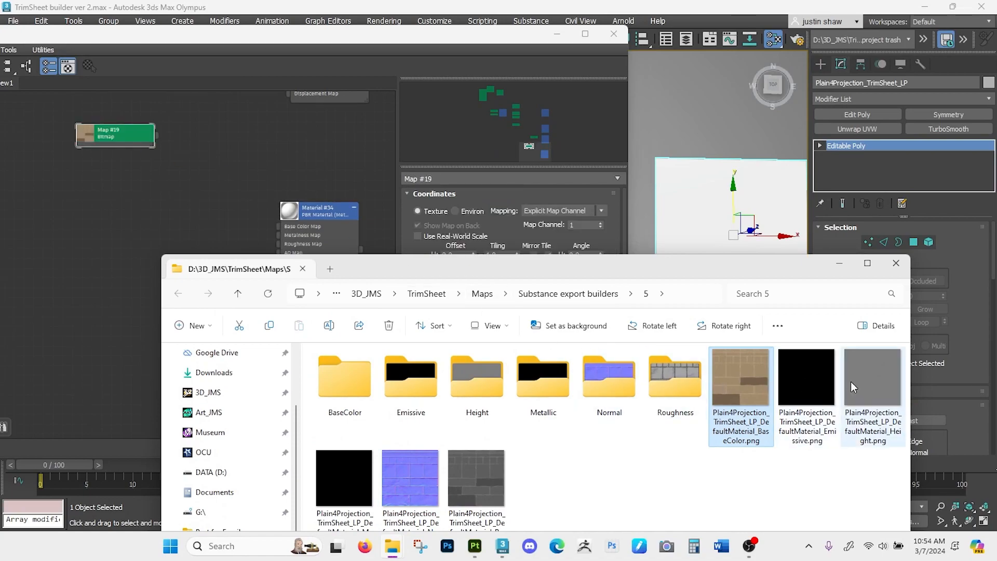
{"action": "left_click_drag", "start_coordinate": [423, 483], "coordinate": [83, 397]}
{"action": "left_click_drag", "start_coordinate": [476, 478], "coordinate": [107, 350]}
- Stack the three bitmap nodes beside the material and connect the base color bitmap to its Base Color Map input
{"action": "left_click", "coordinate": [106, 234]}
{"action": "left_click_drag", "start_coordinate": [108, 120], "coordinate": [83, 141]}
{"action": "left_click_drag", "start_coordinate": [106, 141], "coordinate": [78, 306]}
{"action": "left_click_drag", "start_coordinate": [33, 266], "coordinate": [101, 410]}
{"action": "left_click_drag", "start_coordinate": [92, 308], "coordinate": [285, 219]}
{"action": "left_click", "coordinate": [231, 241]}
{"action": "scroll", "coordinate": [213, 252], "scroll_direction": "up", "scroll_amount": 2}
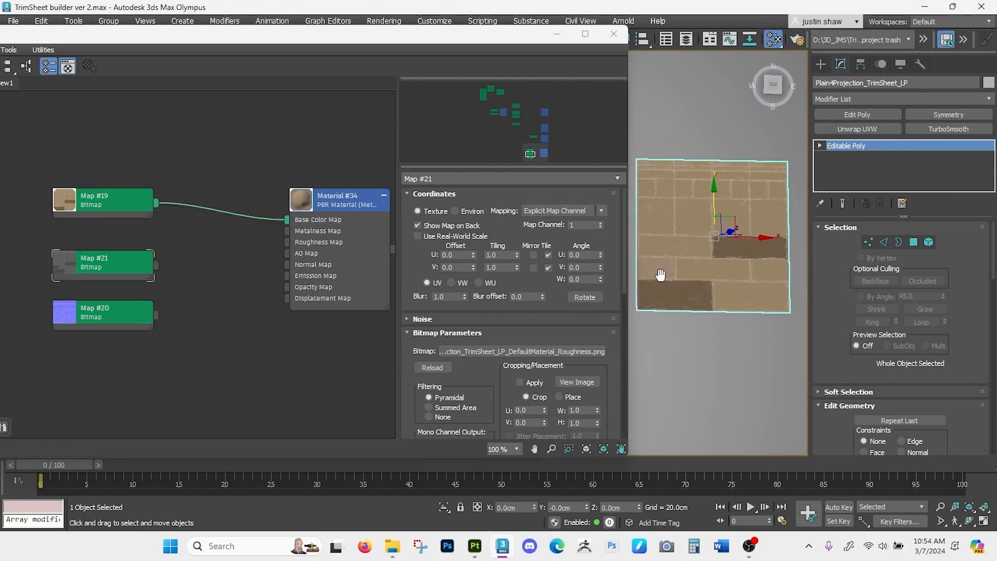
{"action": "scroll", "coordinate": [669, 278], "scroll_direction": "up", "scroll_amount": 3}
{"action": "middle_click_drag", "start_coordinate": [711, 260], "coordinate": [690, 293]}
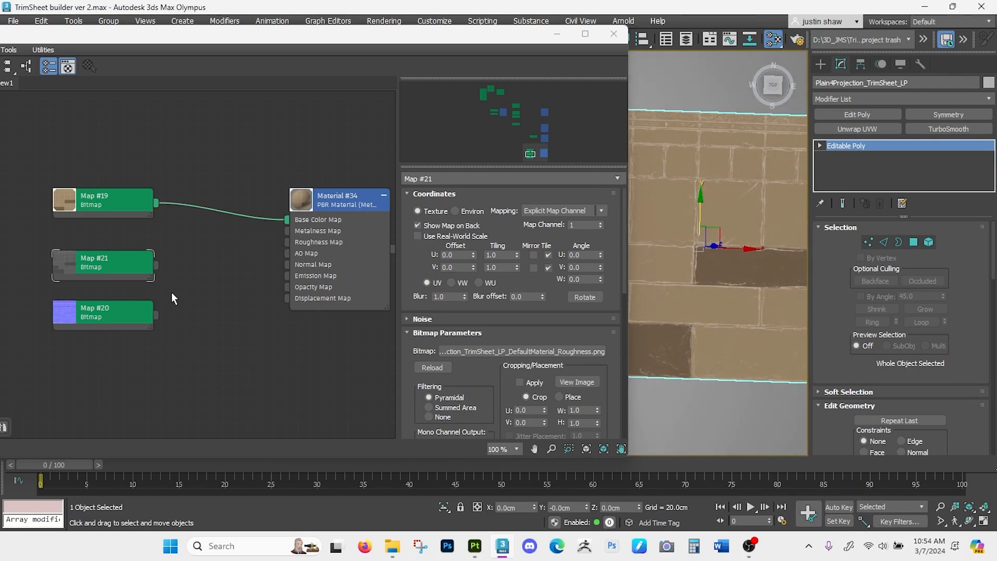
- Connect the roughness bitmap to the Roughness Map input and the normal bitmap to the Normal Map input
{"action": "left_click", "coordinate": [151, 272]}
{"action": "left_click_drag", "start_coordinate": [217, 254], "coordinate": [286, 244]}
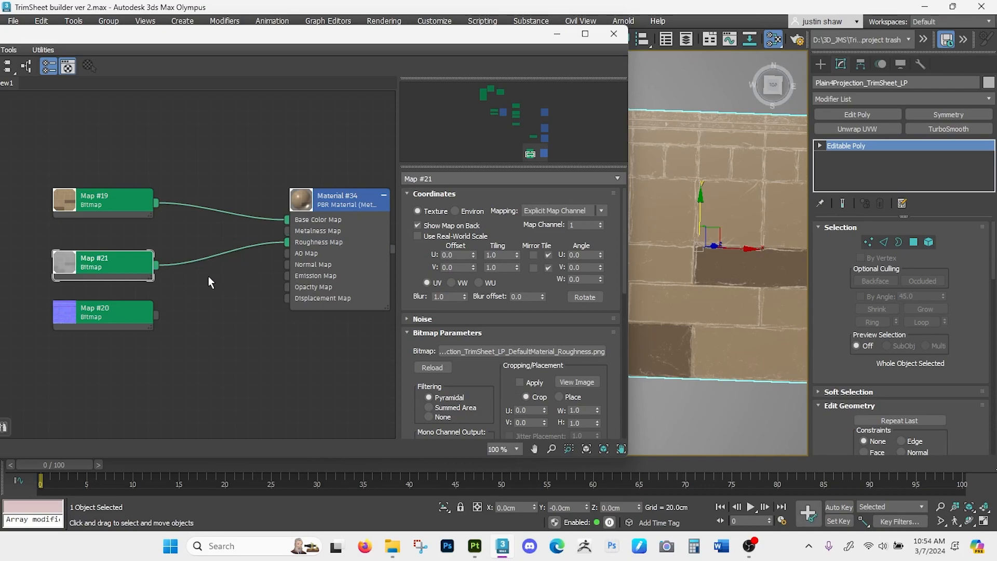
{"action": "left_click_drag", "start_coordinate": [155, 315], "coordinate": [287, 263]}
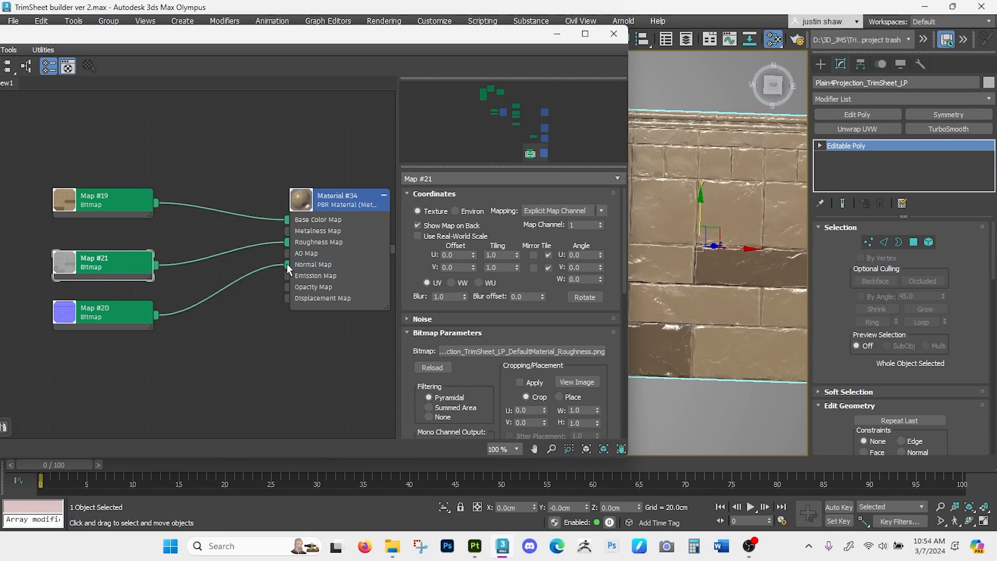
{"action": "left_click_drag", "start_coordinate": [462, 42], "coordinate": [388, 40]}
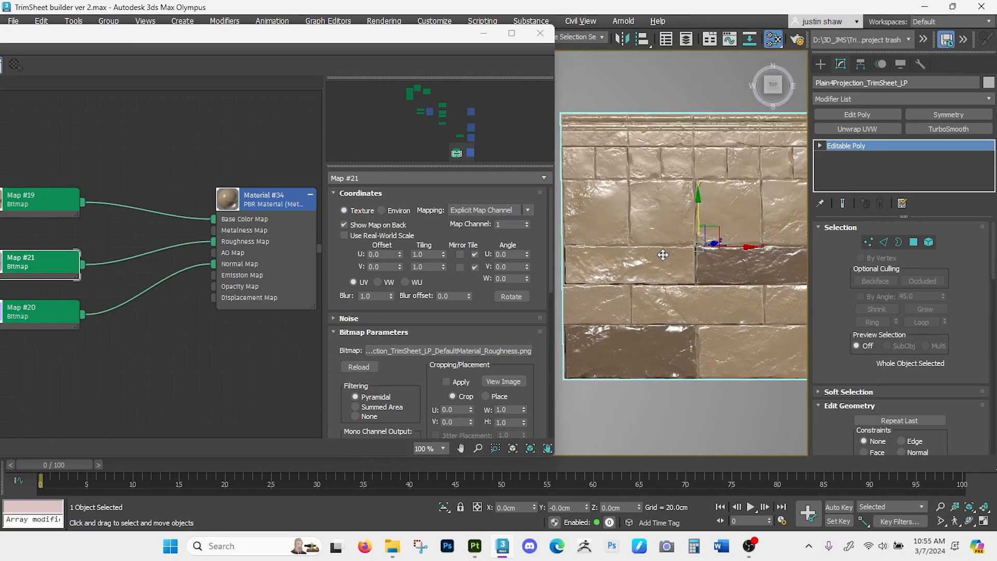
- Rearrange the bitmap nodes so roughness sits just below base color and the normal bitmap stands apart underneath
{"action": "mouse_move", "coordinate": [61, 264]}
{"action": "middle_mouse_down"}
{"action": "mouse_move", "coordinate": [171, 245]}
{"action": "mouse_move", "coordinate": [162, 243]}
{"action": "middle_mouse_up"}
{"action": "left_click_drag", "start_coordinate": [161, 239], "coordinate": [162, 213]}
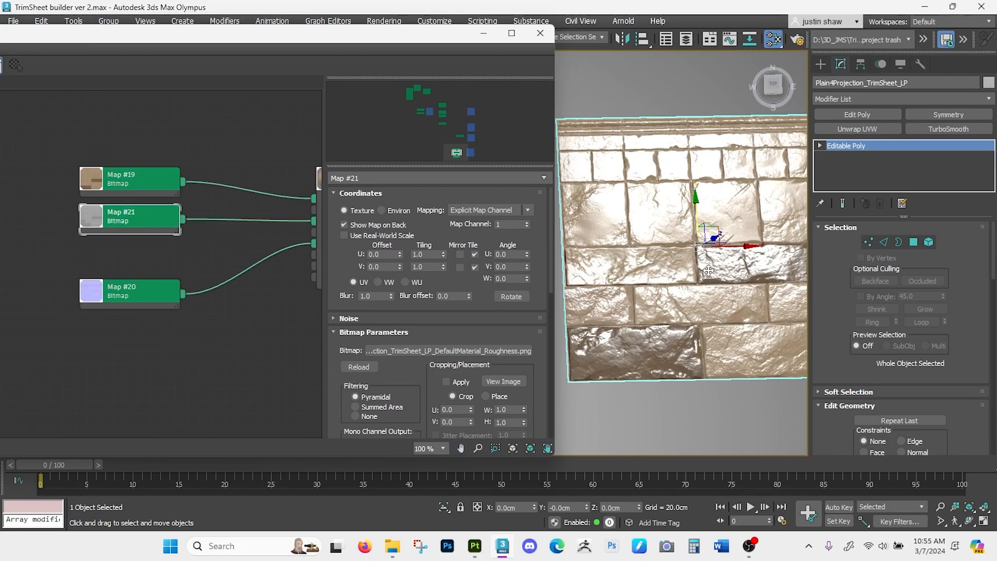
{"action": "left_click_drag", "start_coordinate": [161, 289], "coordinate": [161, 266]}
{"action": "middle_click_drag", "start_coordinate": [211, 279], "coordinate": [122, 283]}
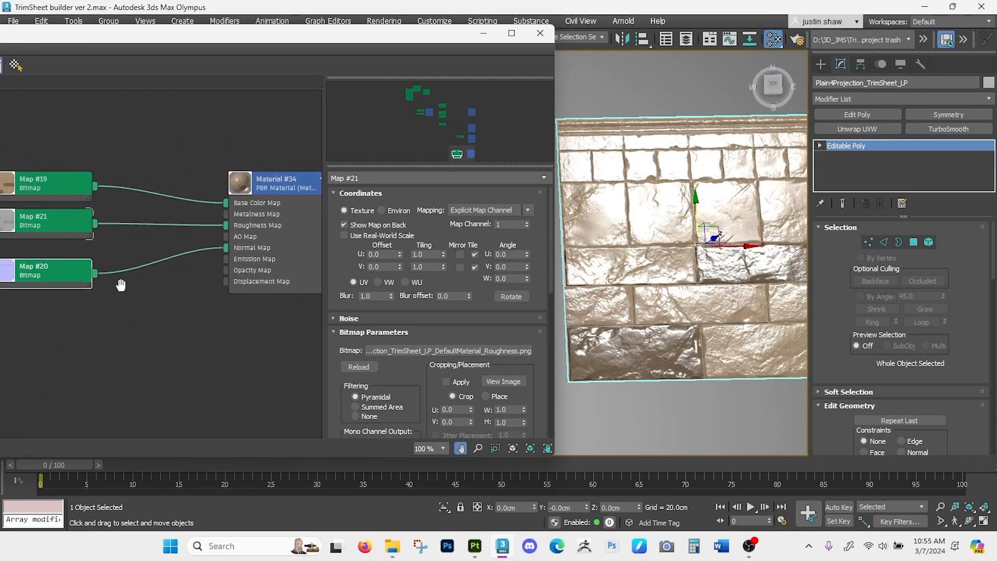
{"action": "left_click_drag", "start_coordinate": [67, 271], "coordinate": [71, 295]}
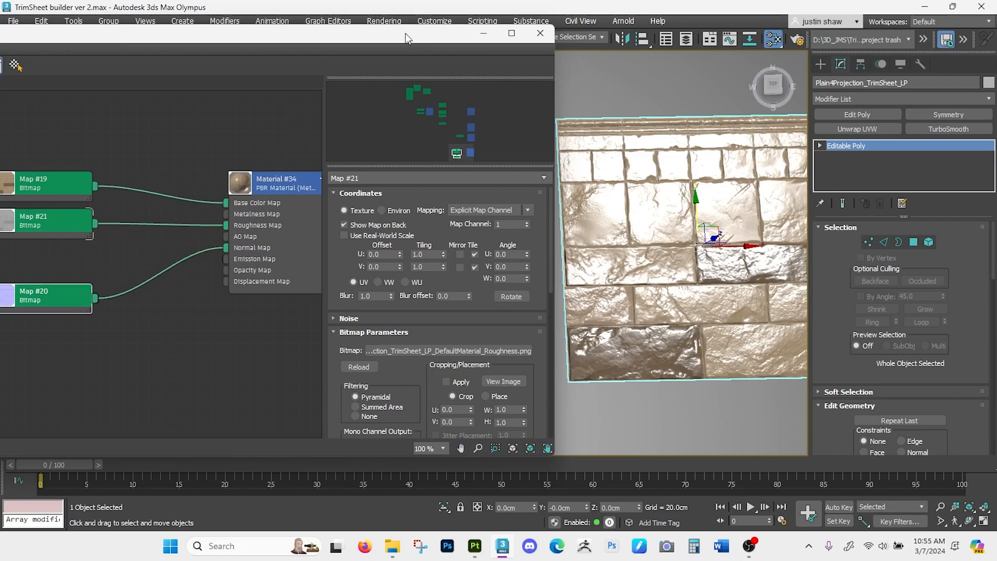
{"action": "left_click_drag", "start_coordinate": [404, 33], "coordinate": [482, 33]}
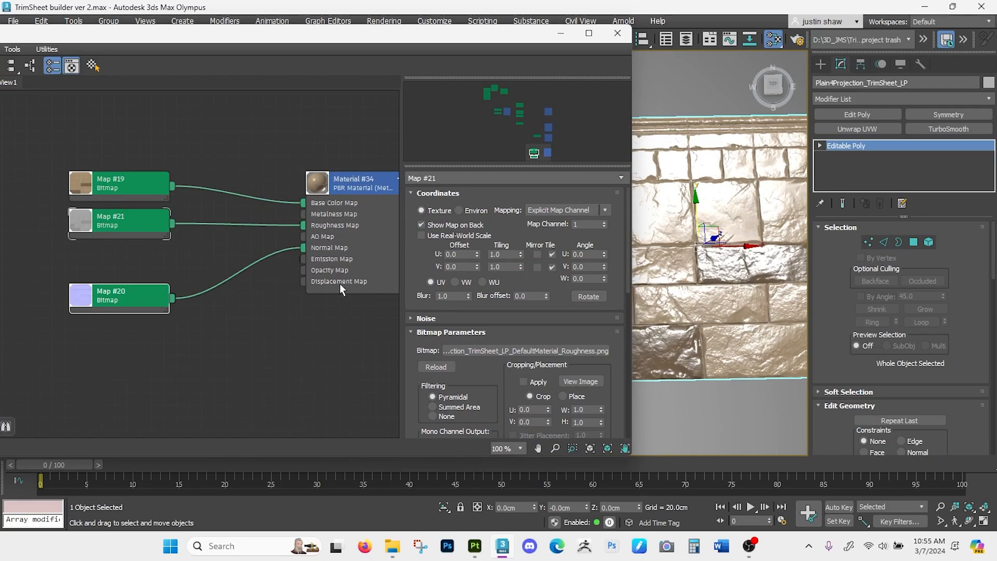
{"action": "left_click_drag", "start_coordinate": [469, 38], "coordinate": [418, 39]}
- Try inverting the output of the roughness bitmap, and switch the inversion back off
{"action": "left_click", "coordinate": [66, 227]}
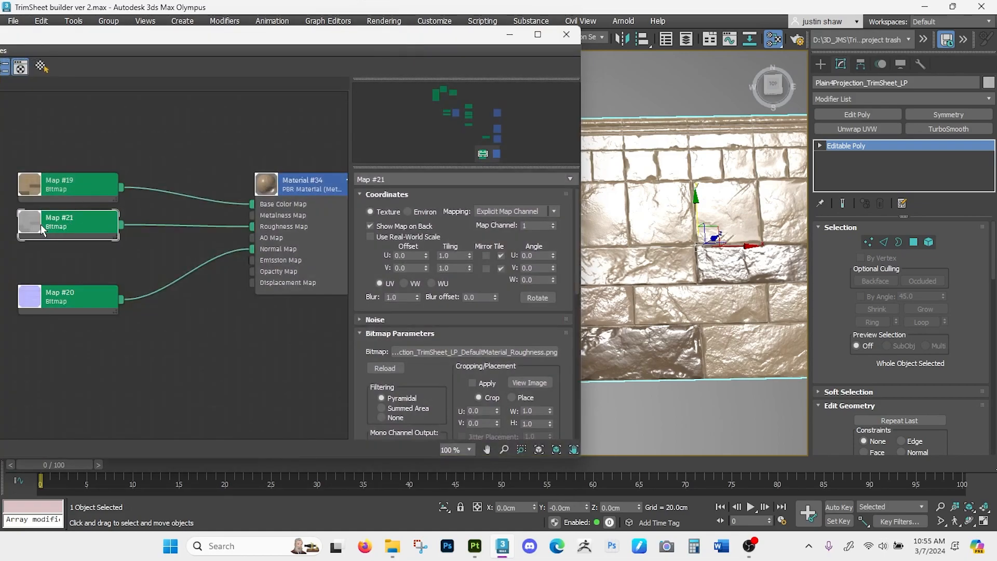
{"action": "scroll", "coordinate": [467, 301], "scroll_direction": "down", "scroll_amount": 5}
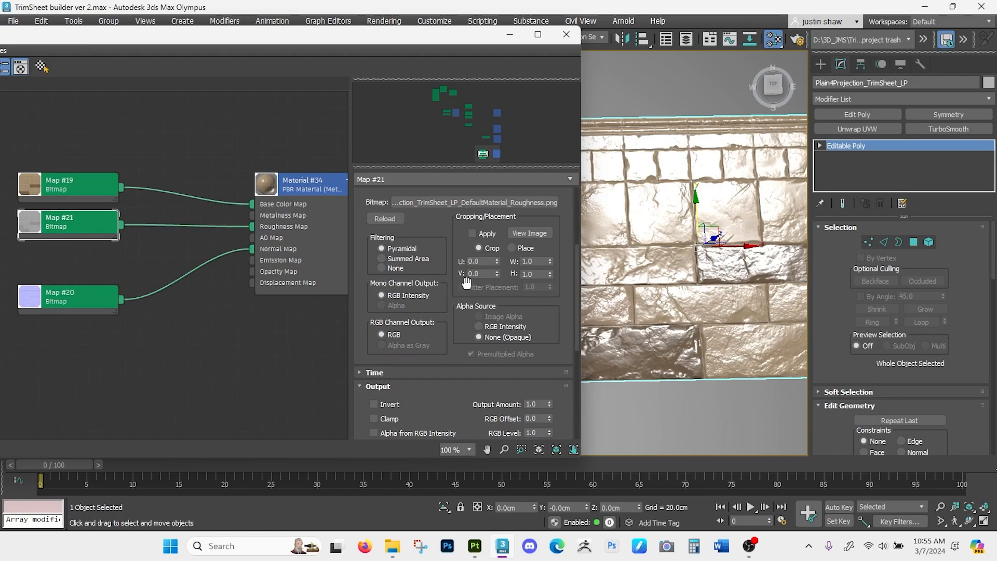
{"action": "scroll", "coordinate": [468, 283], "scroll_direction": "down", "scroll_amount": 5}
{"action": "scroll", "coordinate": [466, 283], "scroll_direction": "down", "scroll_amount": 1}
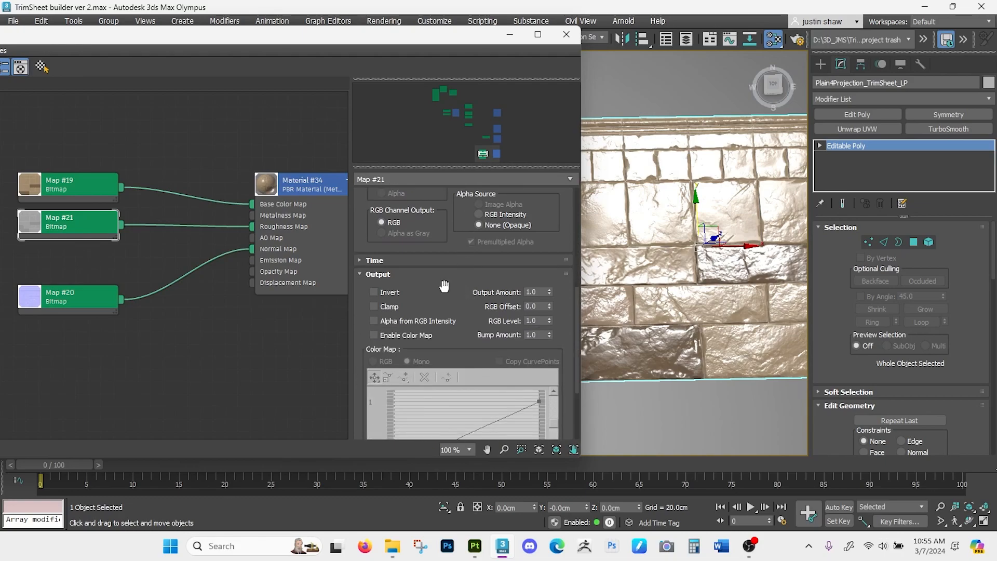
{"action": "scroll", "coordinate": [444, 286], "scroll_direction": "down", "scroll_amount": 1}
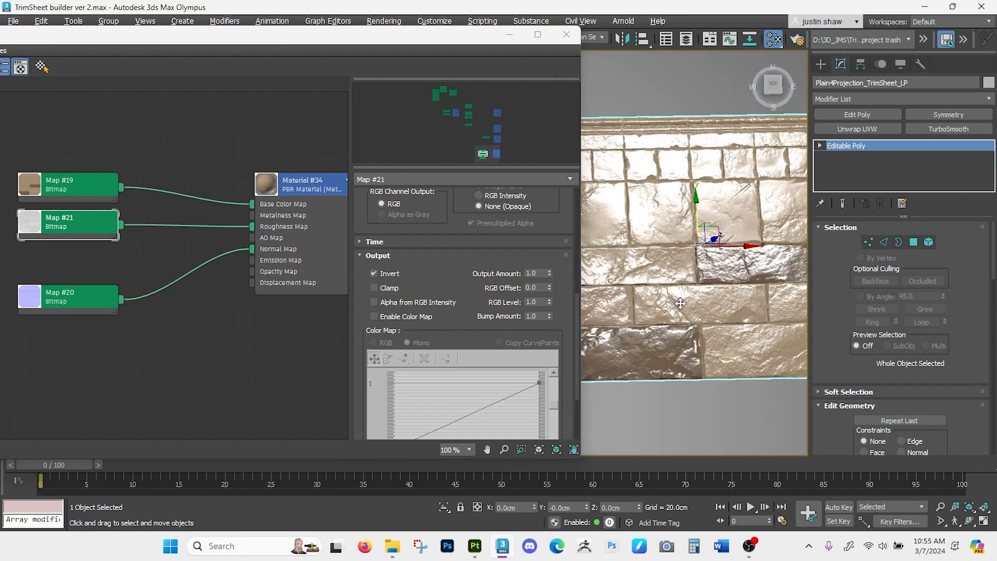
{"action": "left_click", "coordinate": [374, 273]}
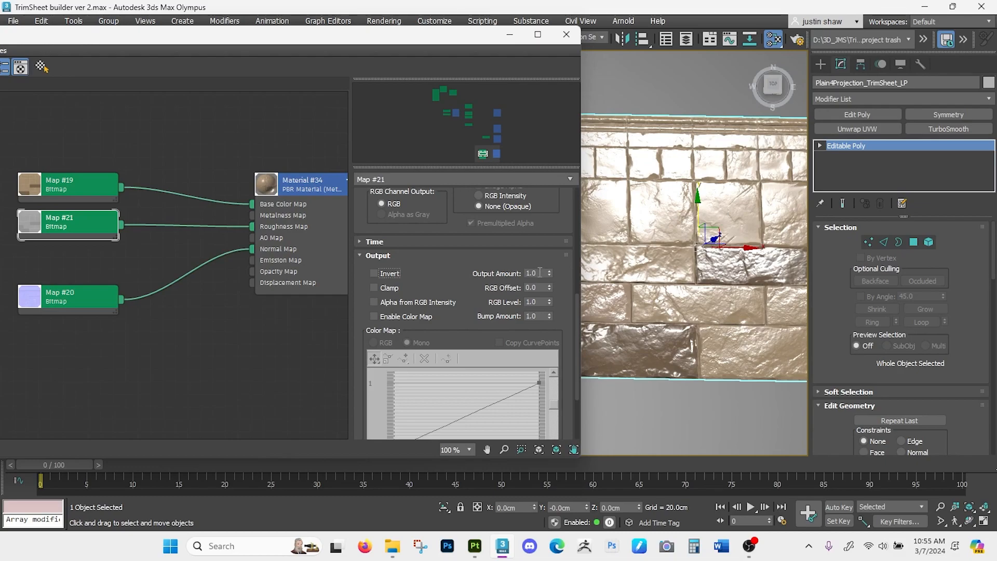
- Enable the roughness bitmap's color map and try raising the low end of its curve, returning it to about 0.019
{"action": "left_click_drag", "start_coordinate": [462, 280], "coordinate": [464, 190]}
{"action": "left_click", "coordinate": [374, 226]}
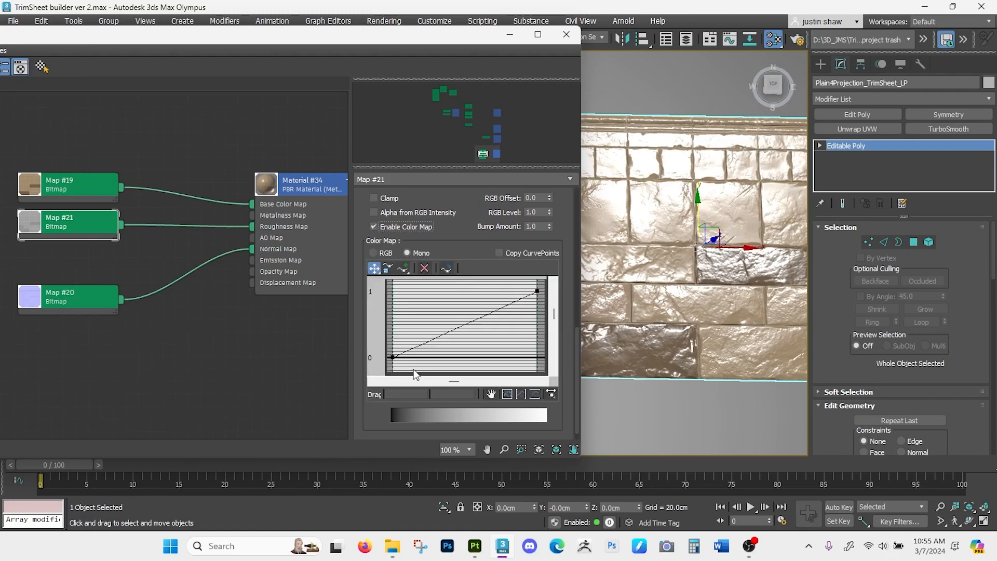
{"action": "left_click_drag", "start_coordinate": [393, 358], "coordinate": [393, 314]}
{"action": "mouse_move", "coordinate": [676, 363]}
{"action": "middle_mouse_down", "text": "alt"}
{"action": "mouse_move", "coordinate": [678, 316]}
{"action": "mouse_move", "coordinate": [678, 371]}
{"action": "middle_mouse_up", "text": "alt"}
{"action": "left_click_drag", "start_coordinate": [393, 314], "coordinate": [395, 357]}
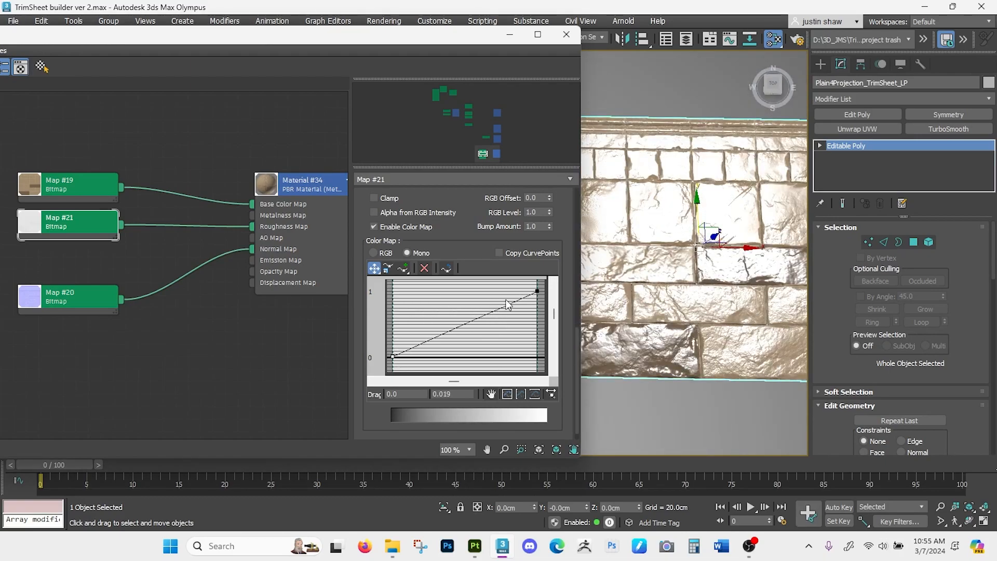
{"action": "mouse_move", "coordinate": [537, 291]}
{"action": "left_mouse_down"}
{"action": "mouse_move", "coordinate": [537, 345]}
{"action": "mouse_move", "coordinate": [537, 291]}
{"action": "left_mouse_up"}
{"action": "mouse_move", "coordinate": [674, 321]}
{"action": "middle_mouse_down", "text": "alt"}
{"action": "mouse_move", "coordinate": [701, 306]}
{"action": "mouse_move", "coordinate": [679, 329]}
{"action": "mouse_move", "coordinate": [679, 318]}
{"action": "middle_mouse_up", "text": "alt"}
- Move the material editor clear of the viewport label and preview the plane with ActiveShade using Arnold
{"action": "scroll", "coordinate": [701, 306], "scroll_direction": "down", "scroll_amount": 4}
{"action": "left_click_drag", "start_coordinate": [453, 40], "coordinate": [458, 114]}
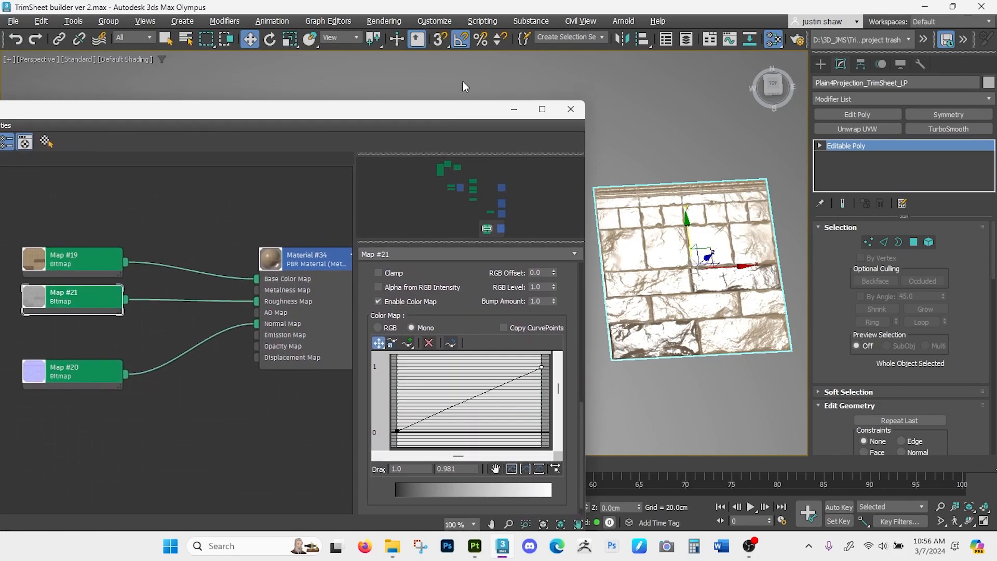
{"action": "left_click", "coordinate": [77, 60]}
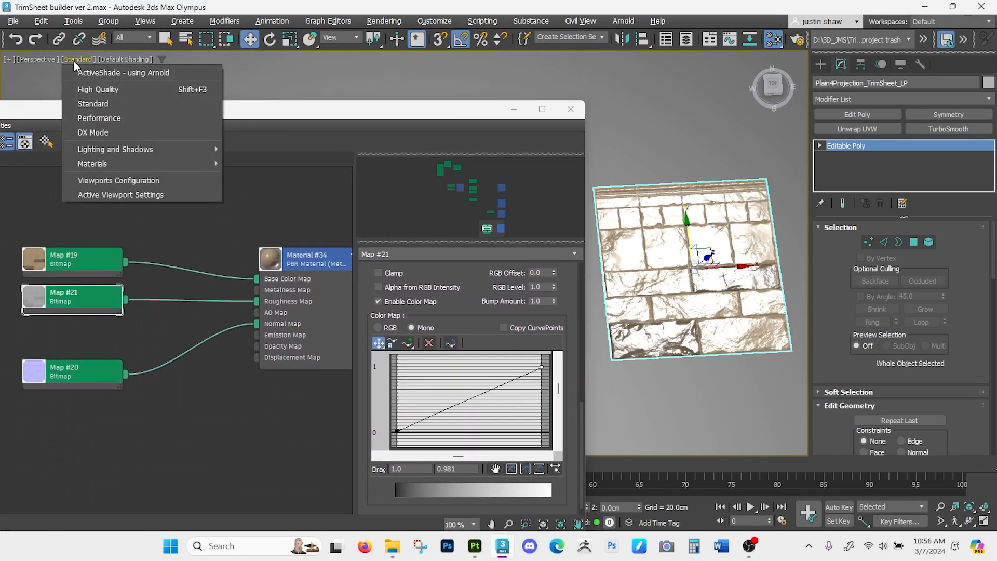
{"action": "left_click", "coordinate": [102, 74]}
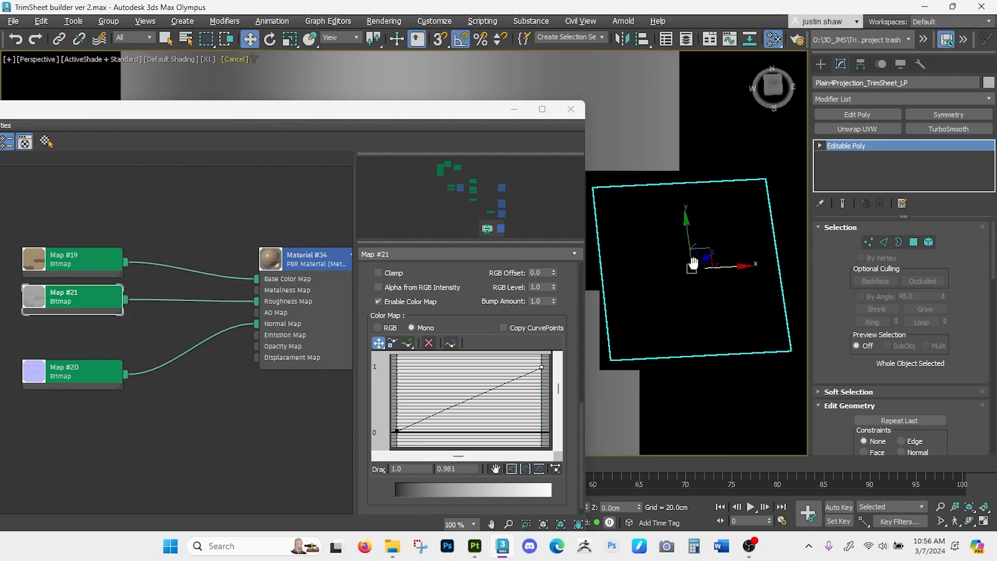
{"action": "scroll", "coordinate": [673, 243], "scroll_direction": "up", "scroll_amount": 4}
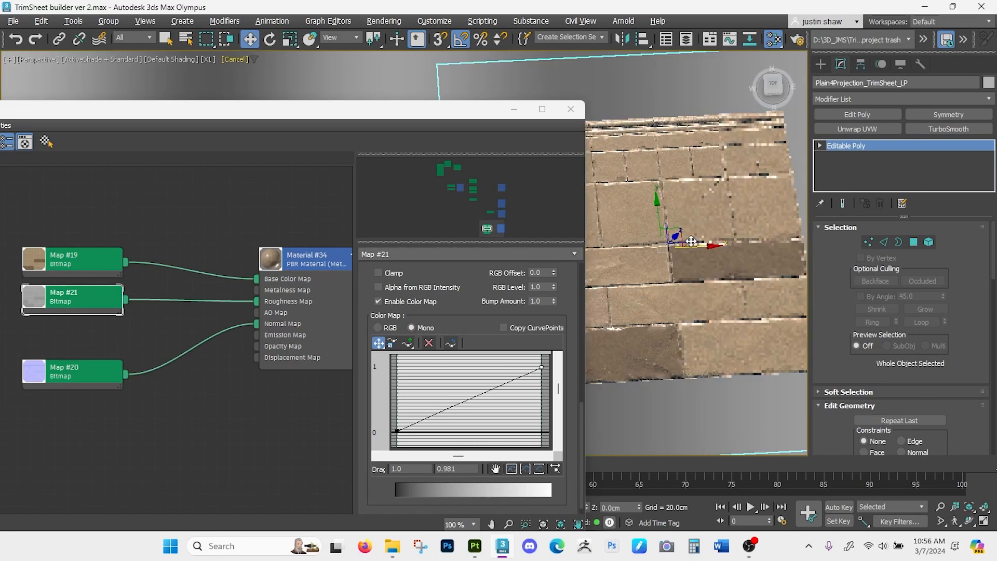
{"action": "scroll", "coordinate": [691, 242], "scroll_direction": "up", "scroll_amount": 3}
{"action": "scroll", "coordinate": [691, 251], "scroll_direction": "down", "scroll_amount": 5}
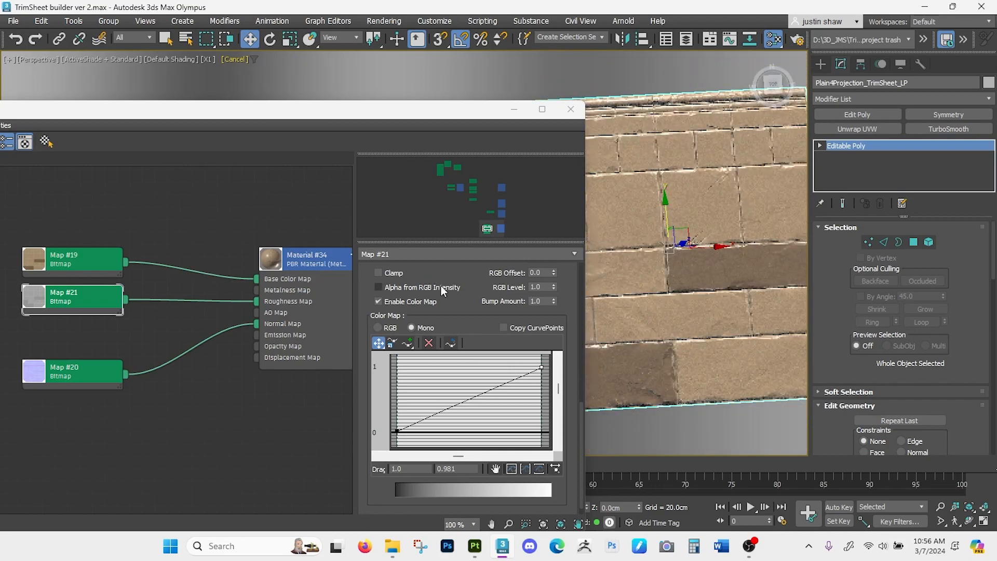
- Disable the roughness bitmap's color map and invert its output instead, moving the material editor off the plane
{"action": "scroll", "coordinate": [441, 285], "scroll_direction": "up", "scroll_amount": 3}
{"action": "left_click", "coordinate": [379, 357]}
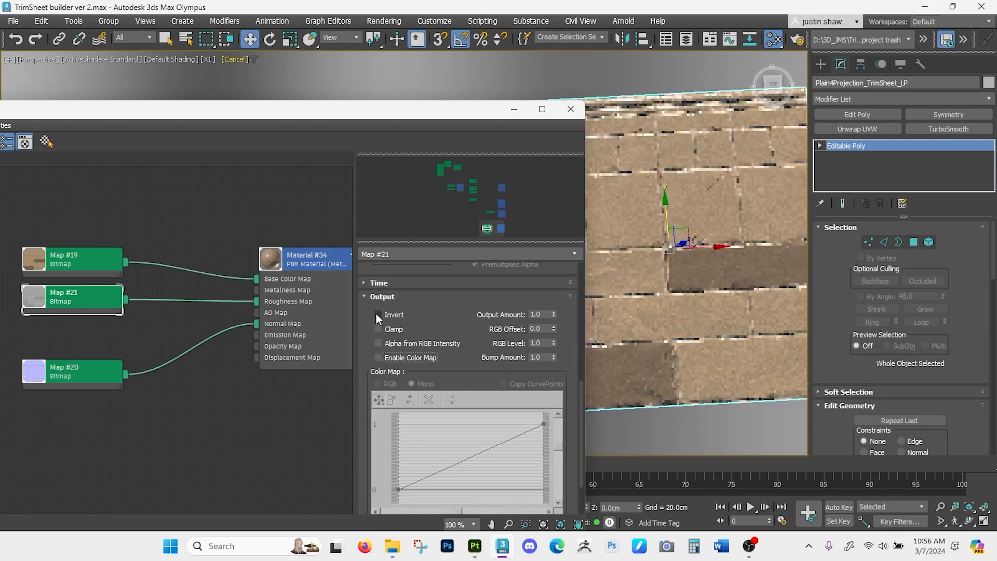
{"action": "left_click", "coordinate": [377, 314]}
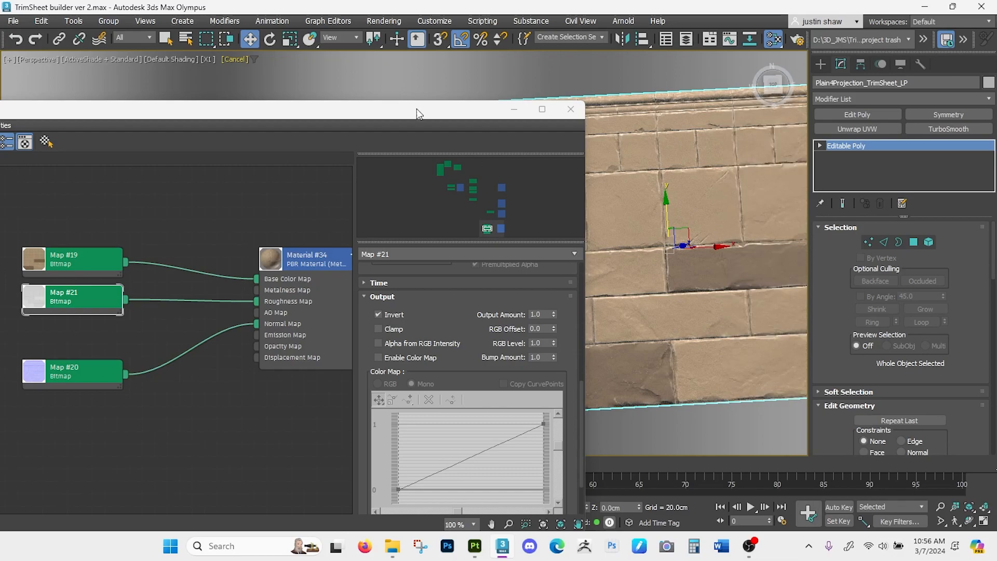
{"action": "left_click_drag", "start_coordinate": [418, 109], "coordinate": [399, 77]}
- Toggle the roughness inversion off and on again, comparing the plane's shine from low and overhead angles
{"action": "left_click", "coordinate": [359, 281]}
{"action": "middle_click_drag", "start_coordinate": [680, 287], "coordinate": [689, 228], "text": "alt"}
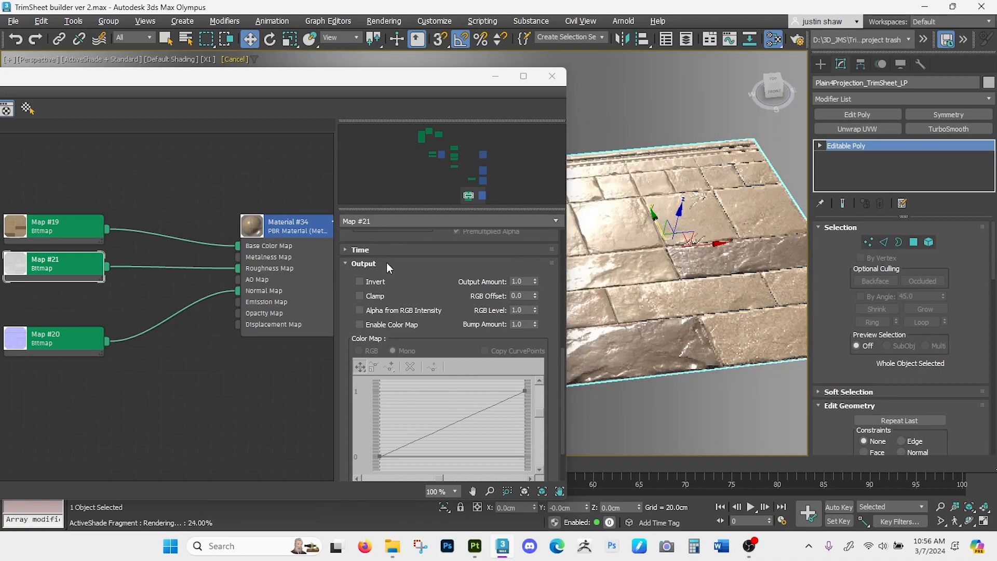
{"action": "left_click", "coordinate": [360, 281]}
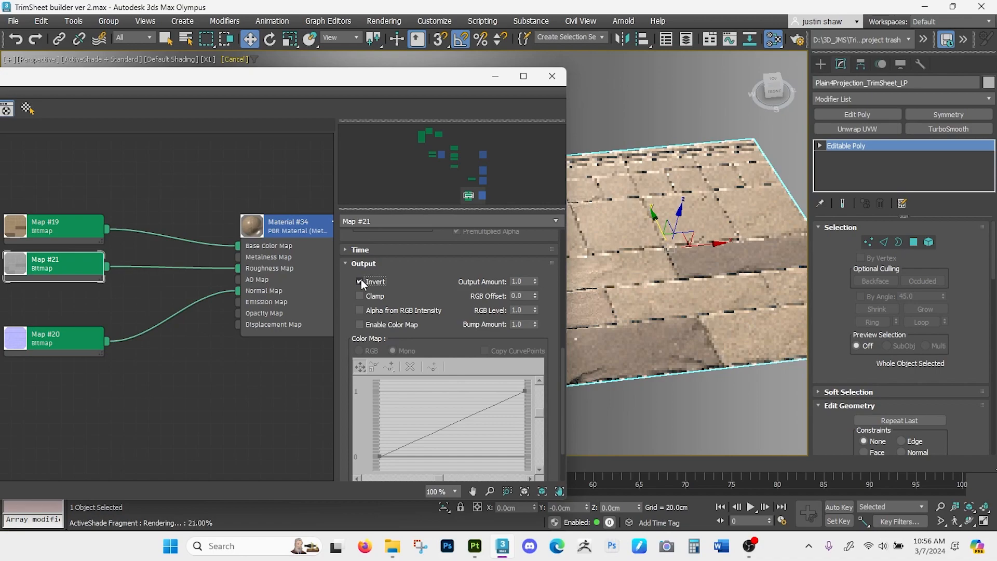
{"action": "middle_click_drag", "start_coordinate": [682, 325], "coordinate": [665, 320], "text": "alt"}
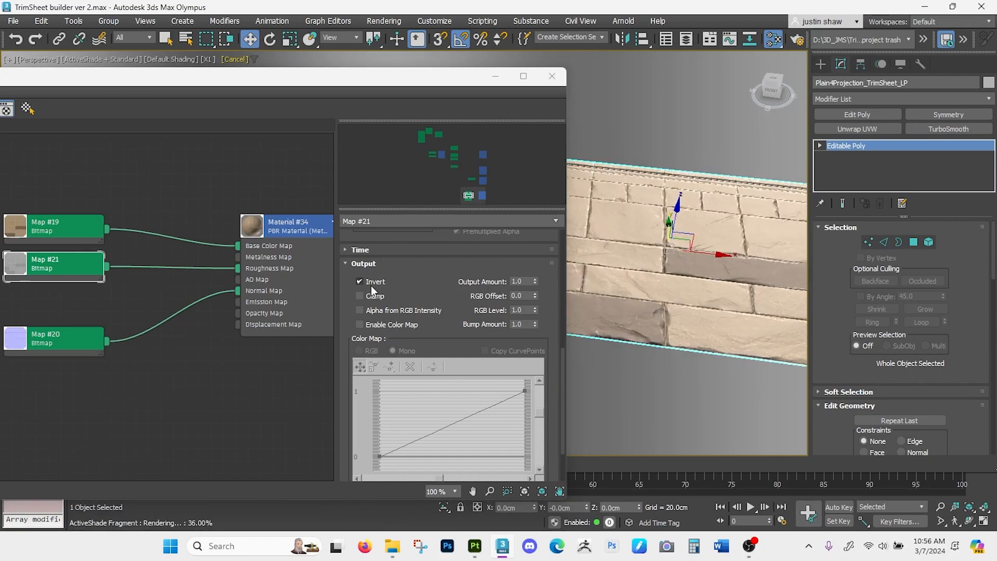
{"action": "middle_click_drag", "start_coordinate": [744, 270], "coordinate": [758, 254], "text": "alt"}
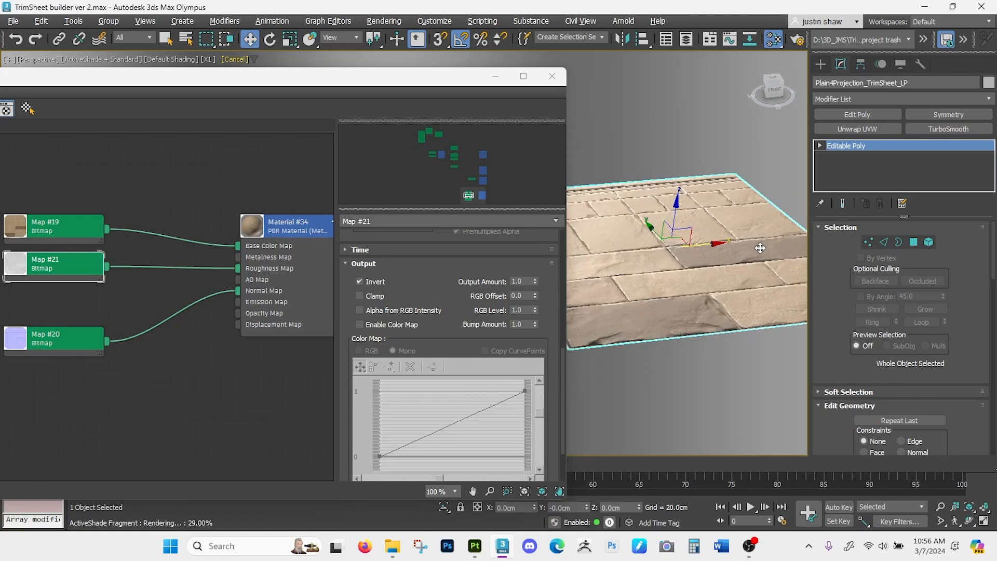
{"action": "middle_click_drag", "start_coordinate": [759, 255], "coordinate": [748, 334], "text": "alt"}
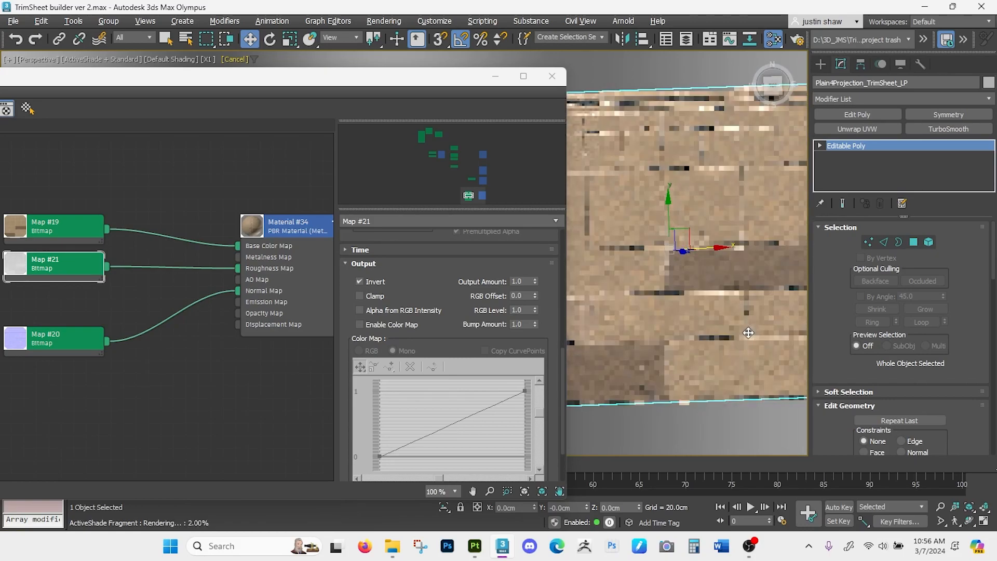
{"action": "scroll", "coordinate": [746, 334], "scroll_direction": "down", "scroll_amount": 2}
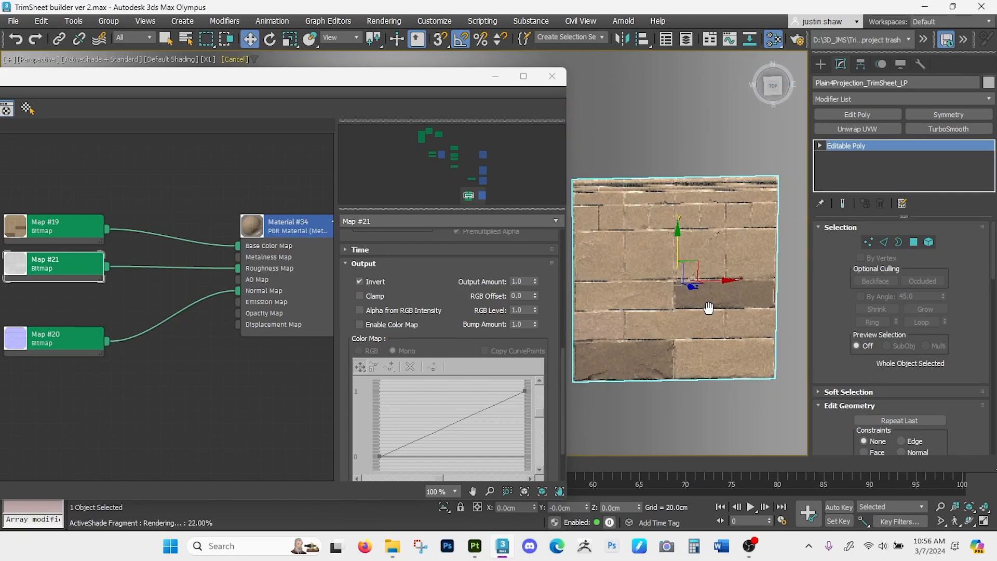
{"action": "middle_click_drag", "start_coordinate": [620, 265], "coordinate": [629, 207], "text": "alt"}
{"action": "scroll", "coordinate": [649, 289], "scroll_direction": "up", "scroll_amount": 4}
{"action": "scroll", "coordinate": [630, 207], "scroll_direction": "down", "scroll_amount": 2}
- Replace the roughness inversion with the color map, setting the curve's low point to an output of about 0.319
{"action": "left_click", "coordinate": [359, 281]}
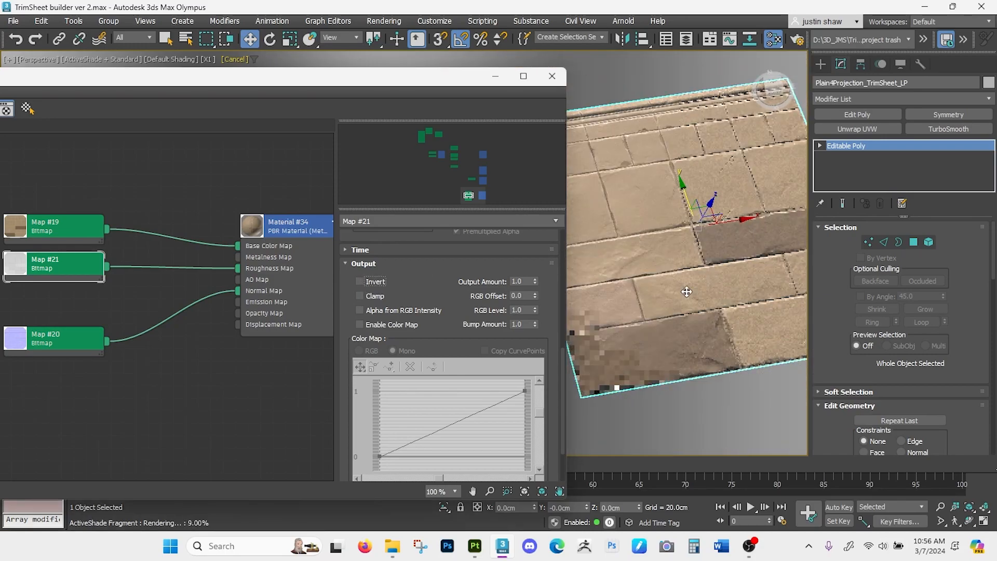
{"action": "left_click", "coordinate": [359, 325]}
{"action": "scroll", "coordinate": [353, 296], "scroll_direction": "down", "scroll_amount": 3}
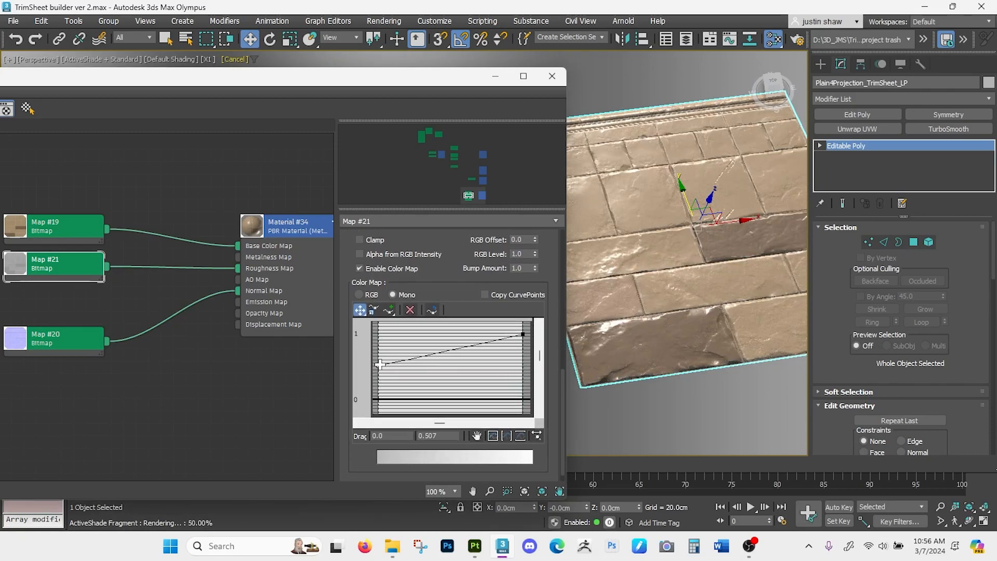
{"action": "left_click_drag", "start_coordinate": [378, 371], "coordinate": [375, 398]}
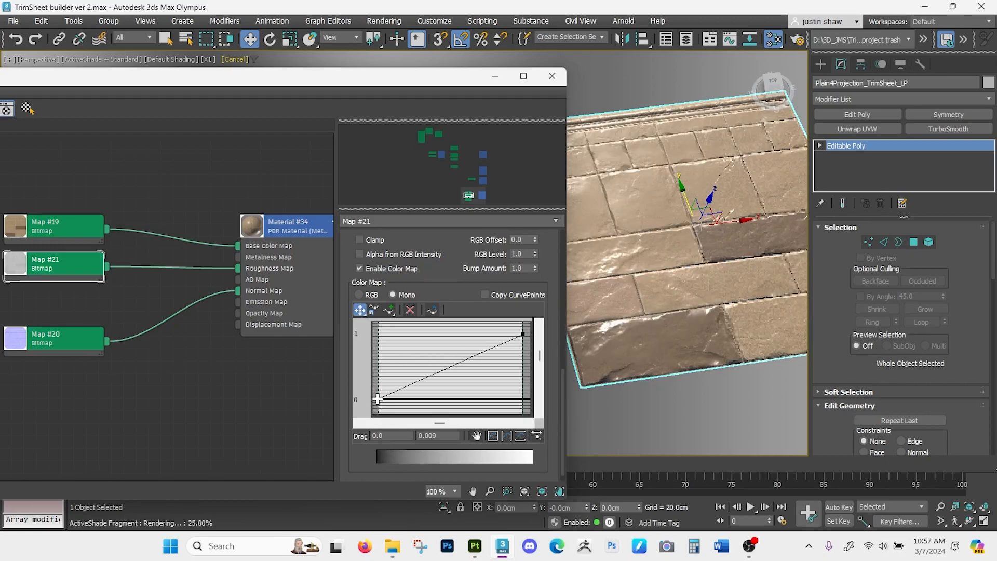
{"action": "left_click_drag", "start_coordinate": [377, 398], "coordinate": [378, 387]}
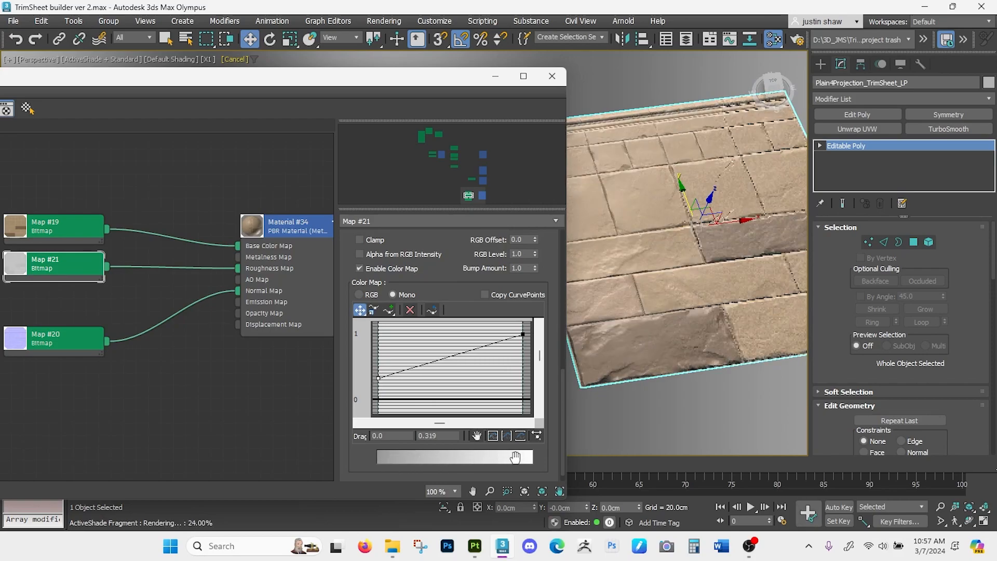
- Close the material editor and select the vertical edge on the plane's right side
{"action": "mouse_move", "coordinate": [742, 355]}
{"action": "middle_mouse_down", "text": "alt"}
{"action": "mouse_move", "coordinate": [721, 324]}
{"action": "mouse_move", "coordinate": [726, 361]}
{"action": "middle_mouse_up", "text": "alt"}
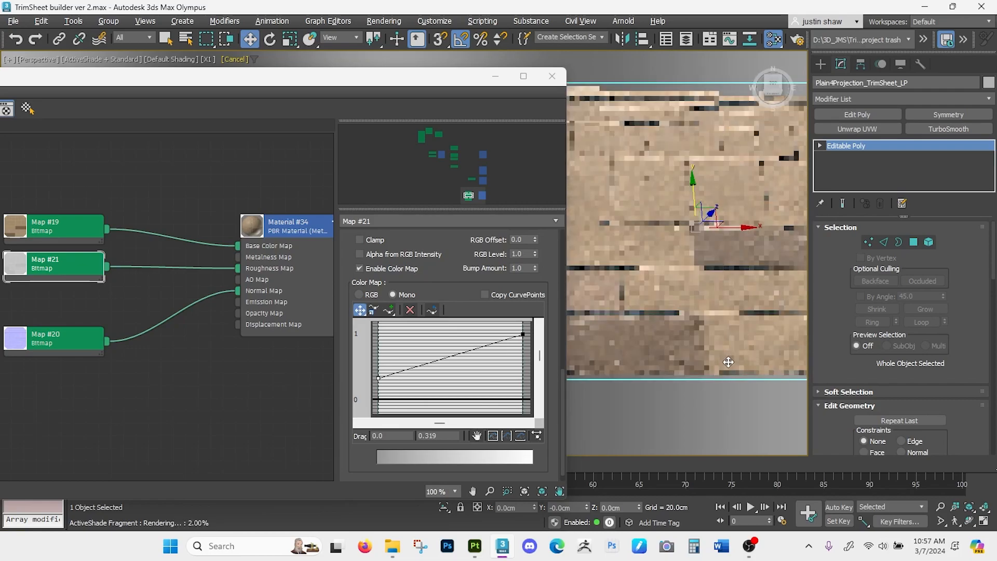
{"action": "left_click", "coordinate": [554, 78]}
{"action": "scroll", "coordinate": [652, 281], "scroll_direction": "down", "scroll_amount": 4}
{"action": "middle_click_drag", "start_coordinate": [651, 281], "coordinate": [536, 273]}
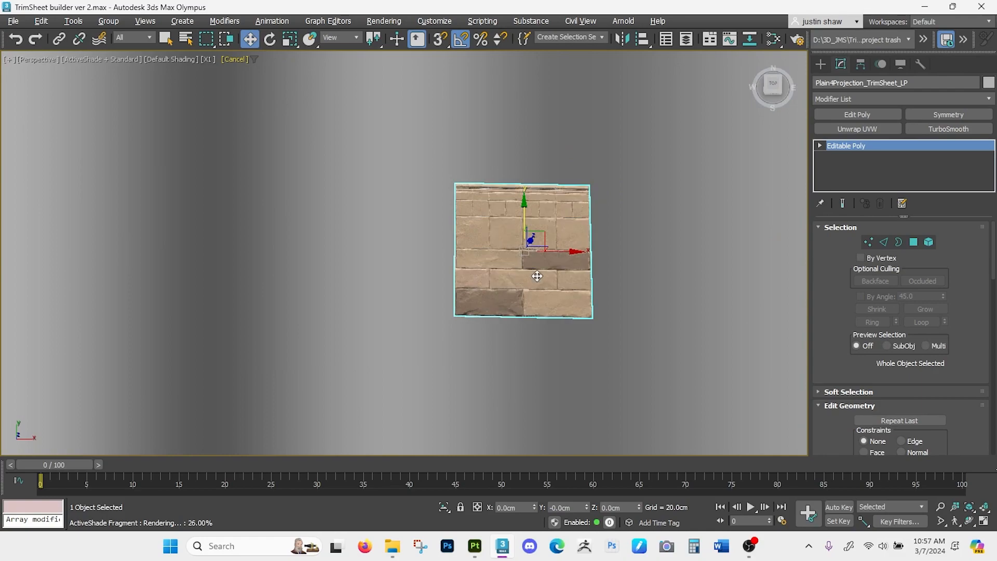
{"action": "key", "text": "2"}
{"action": "left_click_drag", "start_coordinate": [609, 258], "coordinate": [554, 280]}
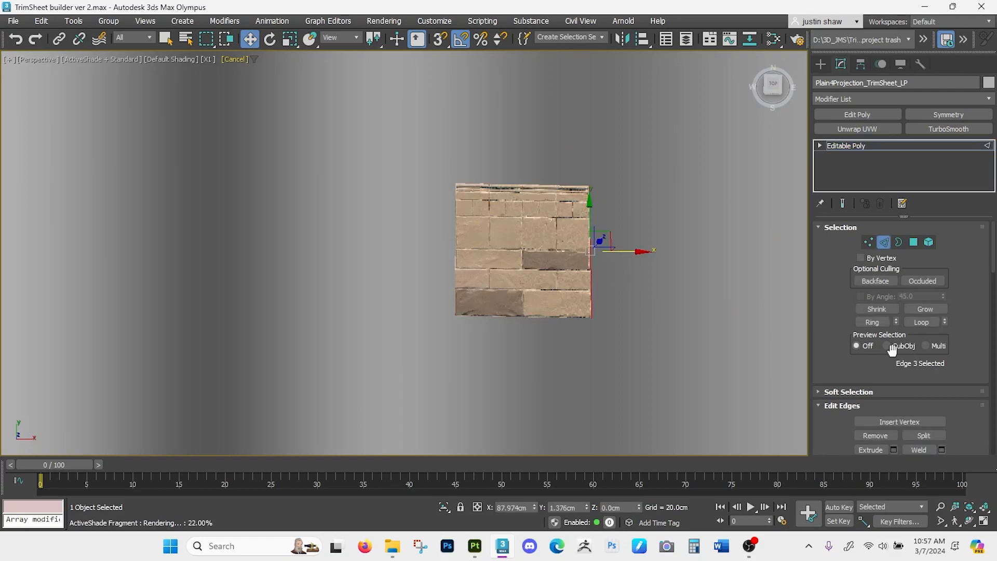
- Turn on Preserve UVs and move the selected edge outward along X to about 298 cm so the texture tiles
{"action": "scroll", "coordinate": [843, 344], "scroll_direction": "down", "scroll_amount": 3}
{"action": "scroll", "coordinate": [843, 345], "scroll_direction": "down", "scroll_amount": 3}
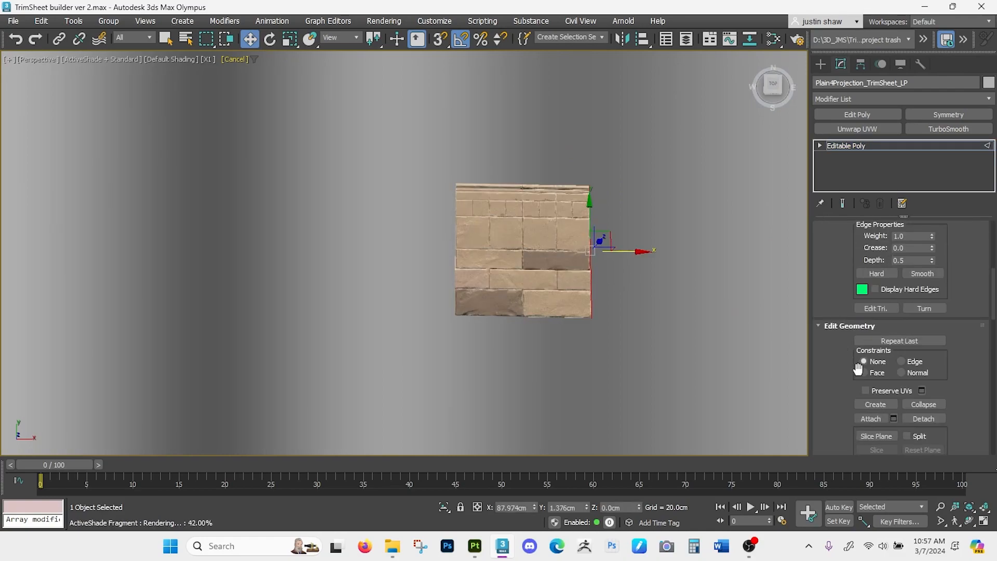
{"action": "left_click", "coordinate": [865, 390]}
{"action": "left_click_drag", "start_coordinate": [628, 251], "coordinate": [794, 252]}
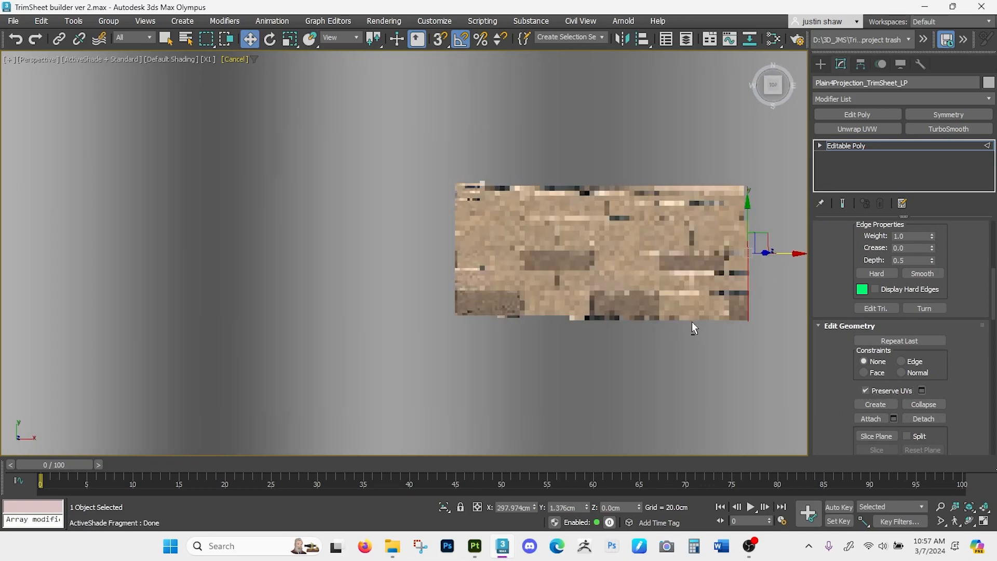
{"action": "scroll", "coordinate": [681, 279], "scroll_direction": "up", "scroll_amount": 4}
{"action": "middle_click_drag", "start_coordinate": [627, 280], "coordinate": [616, 285]}
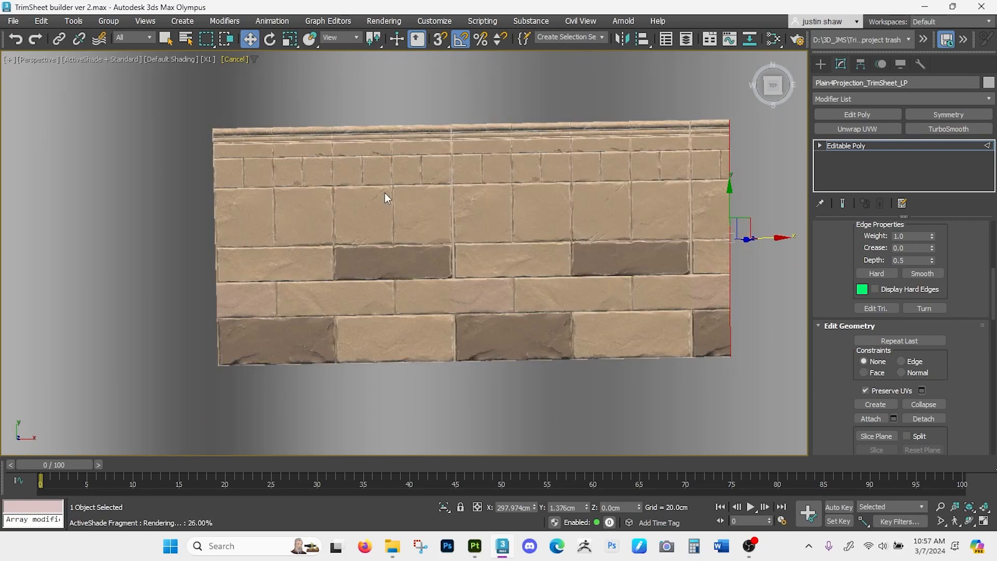
- Set the perspective viewport to Standard quality and turn off ActiveShade rendering
{"action": "left_click", "coordinate": [126, 59]}
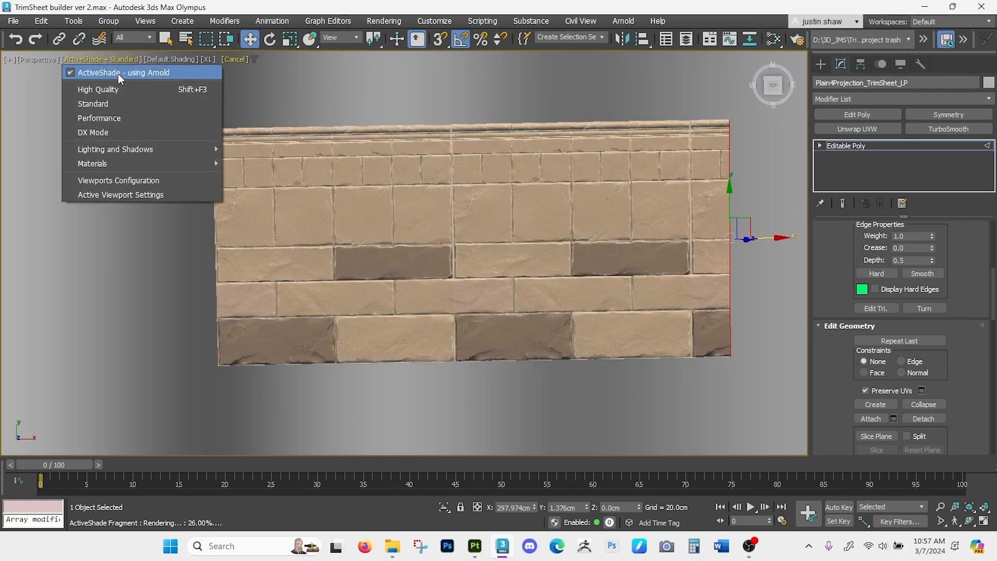
{"action": "left_click", "coordinate": [115, 105]}
{"action": "left_click", "coordinate": [105, 61]}
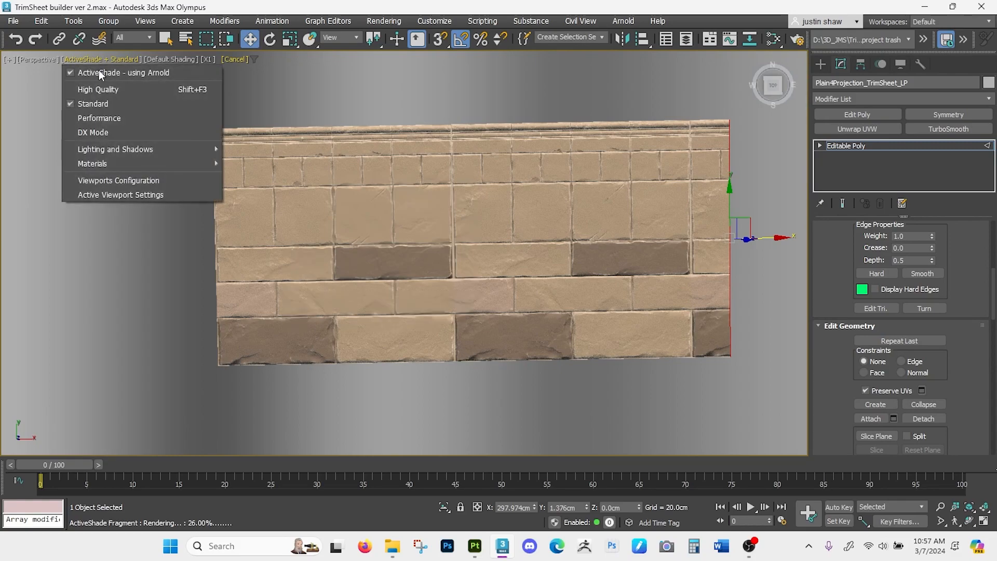
{"action": "left_click", "coordinate": [99, 71]}
- Move the extended edge back along X to restore the square plane, and leave sub-object editing
{"action": "mouse_move", "coordinate": [487, 264]}
{"action": "middle_mouse_down", "text": "alt"}
{"action": "mouse_move", "coordinate": [489, 239]}
{"action": "mouse_move", "coordinate": [487, 266]}
{"action": "middle_mouse_up", "text": "alt"}
{"action": "left_click_drag", "start_coordinate": [758, 252], "coordinate": [488, 233]}
{"action": "middle_click_drag", "start_coordinate": [501, 246], "coordinate": [546, 271]}
{"action": "key", "text": "1"}
{"action": "key", "text": "1"}
{"action": "scroll", "coordinate": [511, 266], "scroll_direction": "down", "scroll_amount": 2}
{"action": "scroll", "coordinate": [547, 245], "scroll_direction": "up", "scroll_amount": 3}
{"action": "scroll", "coordinate": [541, 259], "scroll_direction": "up", "scroll_amount": 2}
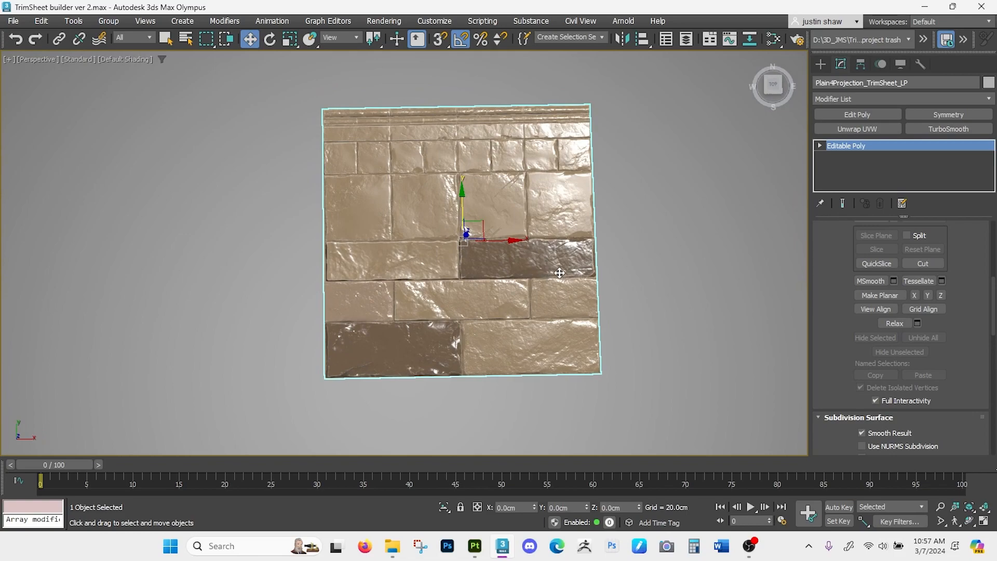